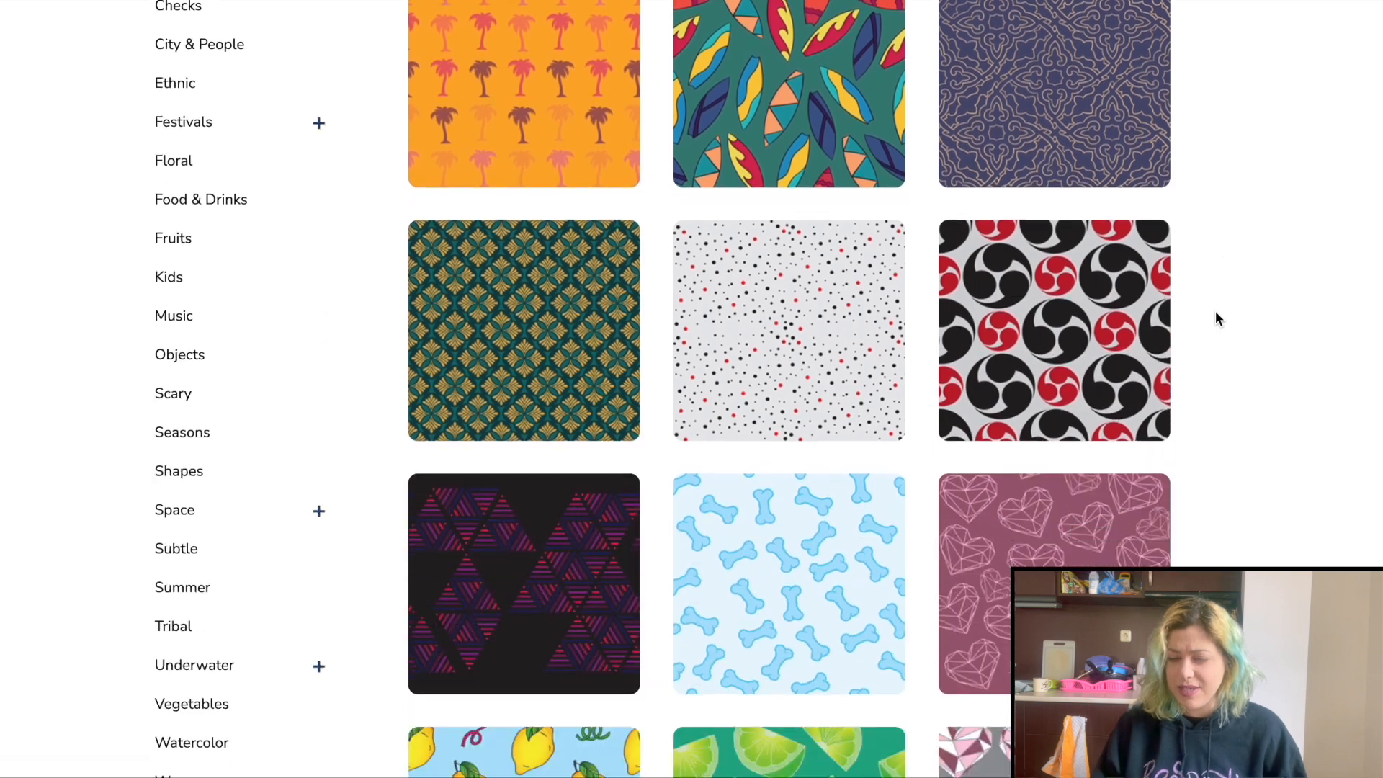
Open the fresh cut sliced lime pattern from the catalogue and view its apron and tablecloth mockups
scroll(862, 371, down, 5)
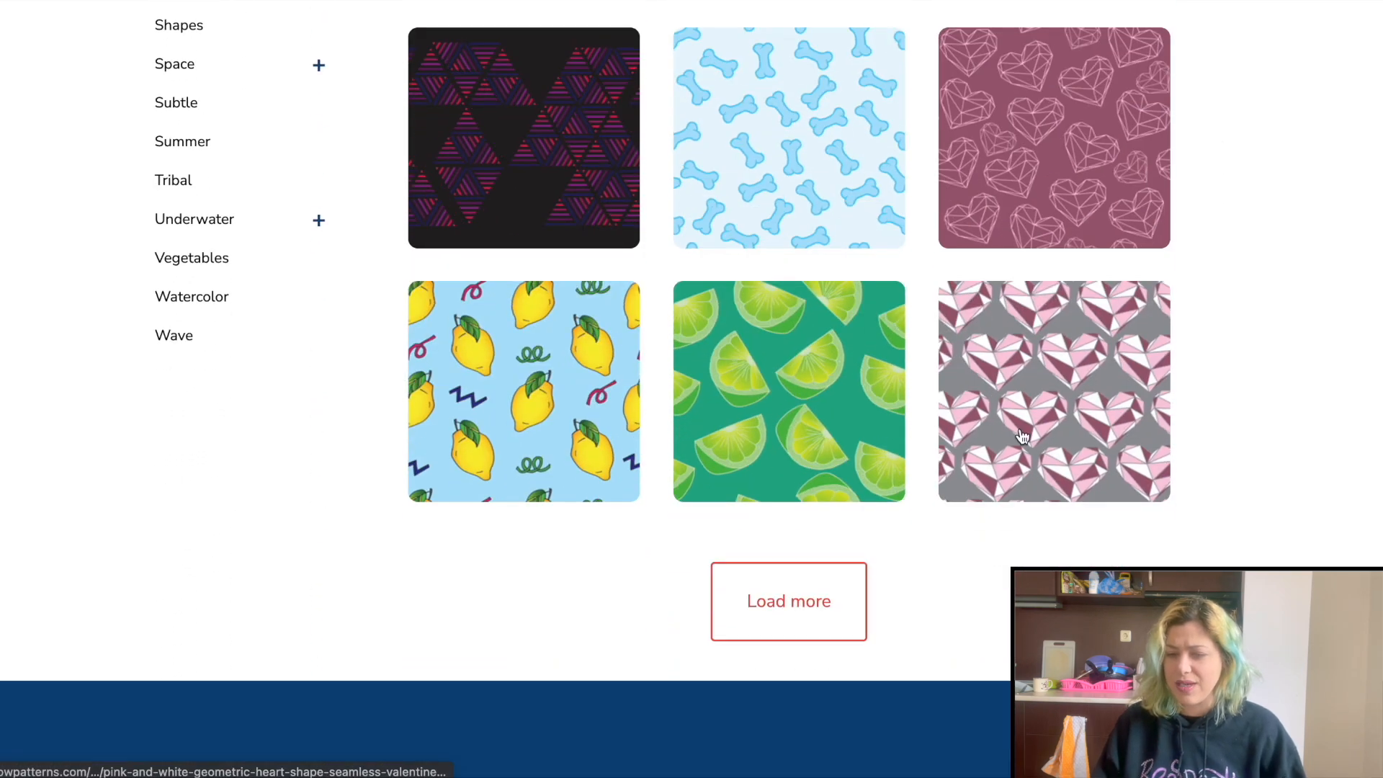
click(790, 415)
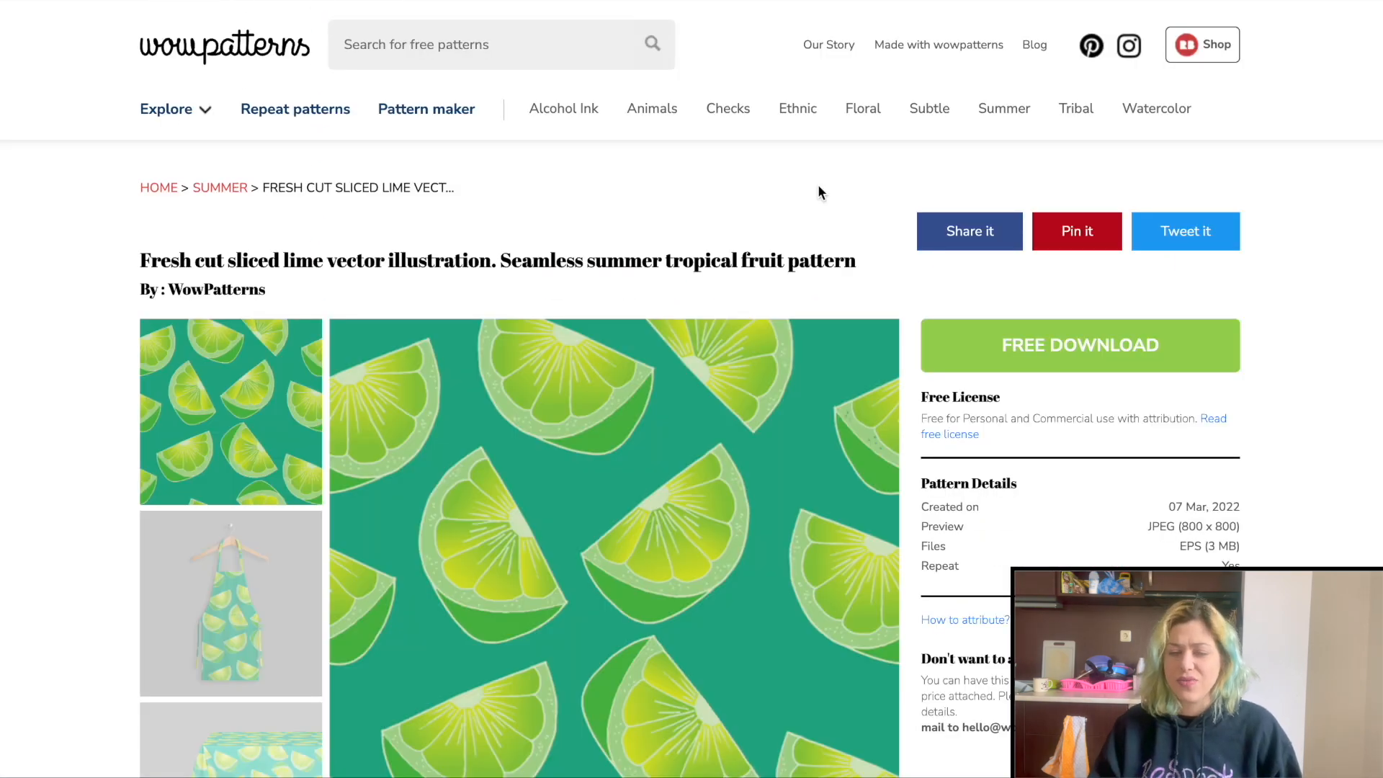
scroll(818, 192, down, 4)
click(252, 324)
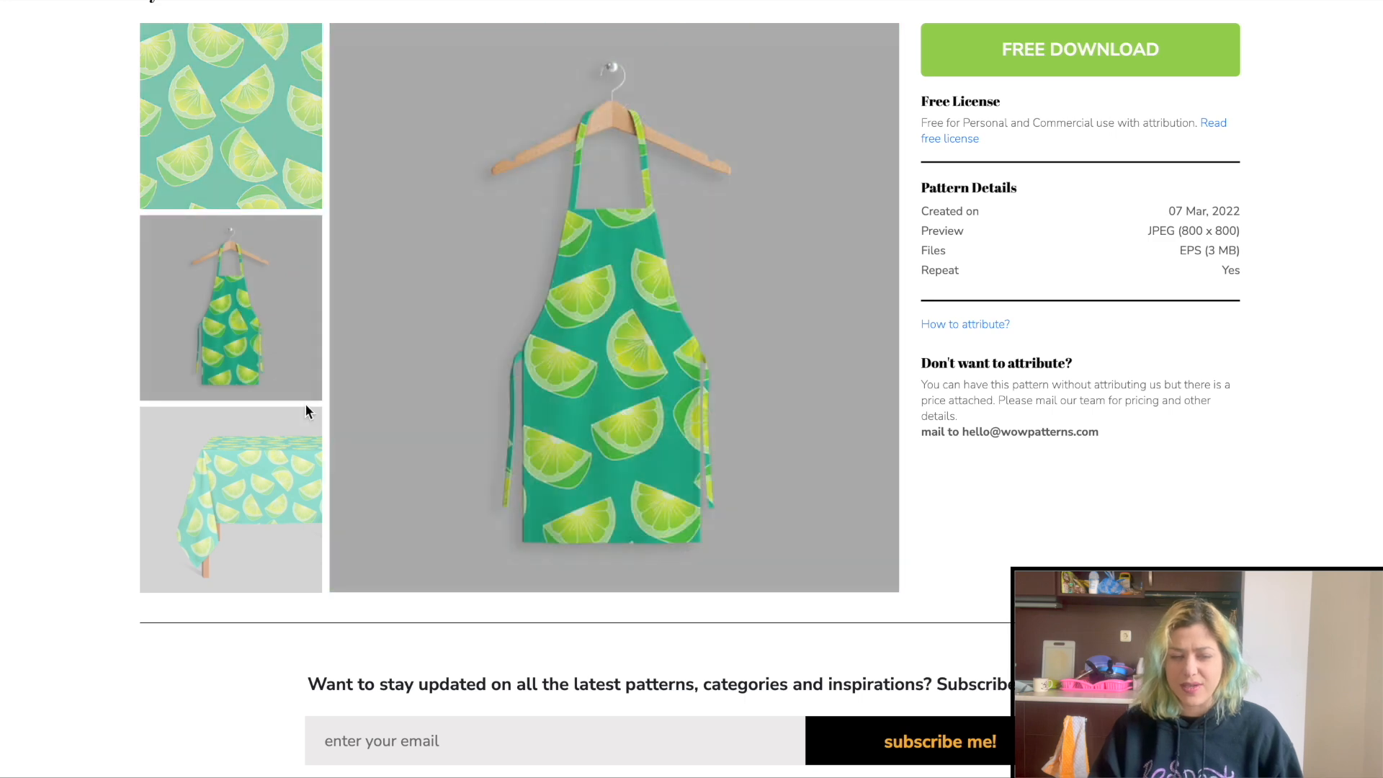
click(249, 495)
scroll(797, 408, up, 4)
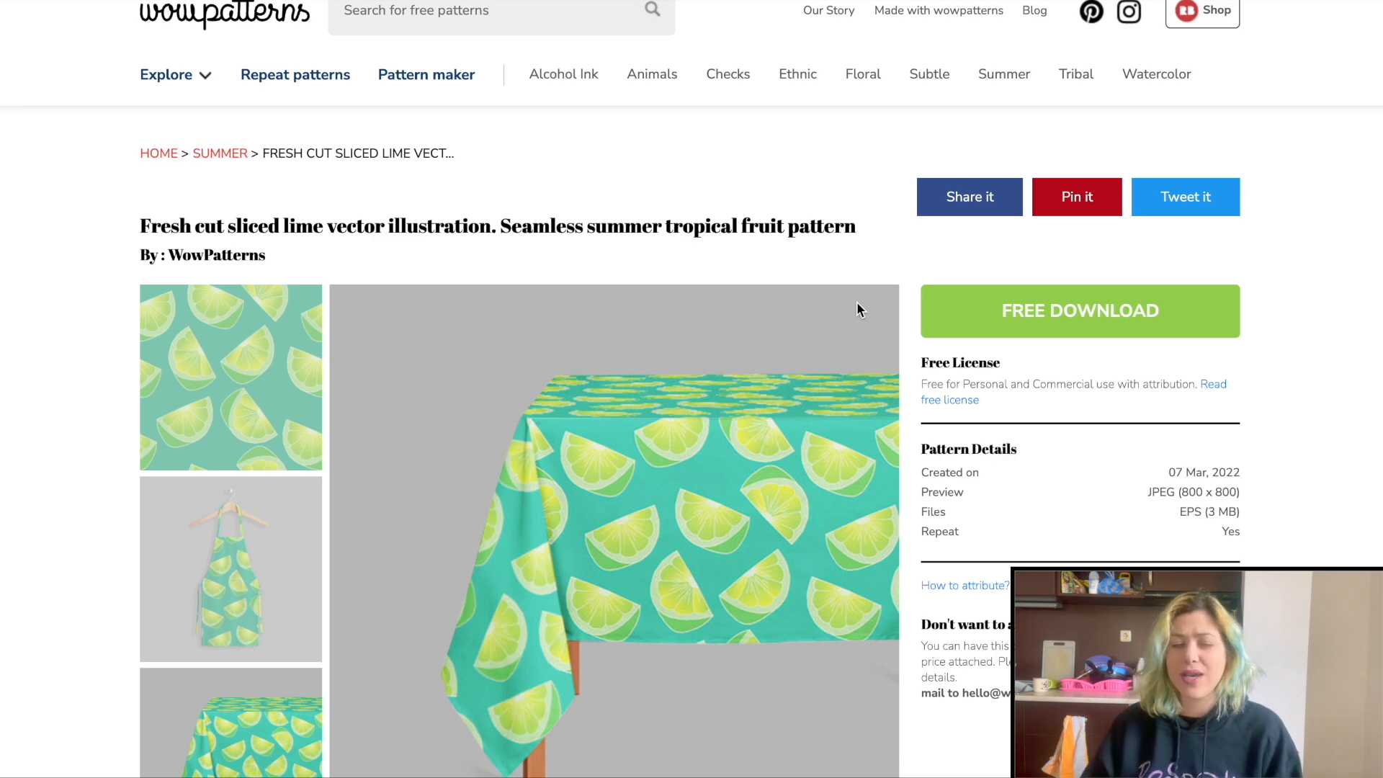
Open the Pattern maker page, launch the Patternmaker app and dismiss its welcome pop-up
click(400, 75)
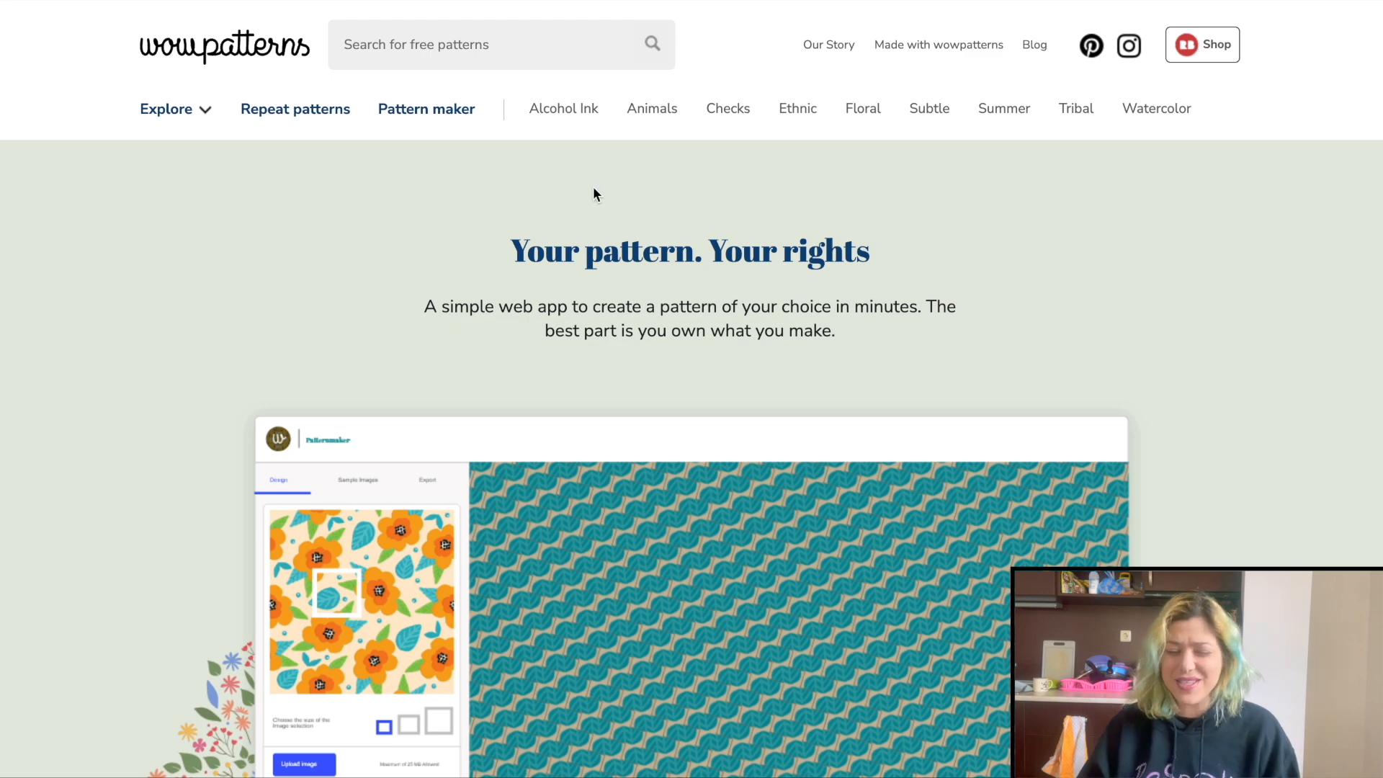
scroll(593, 193, down, 8)
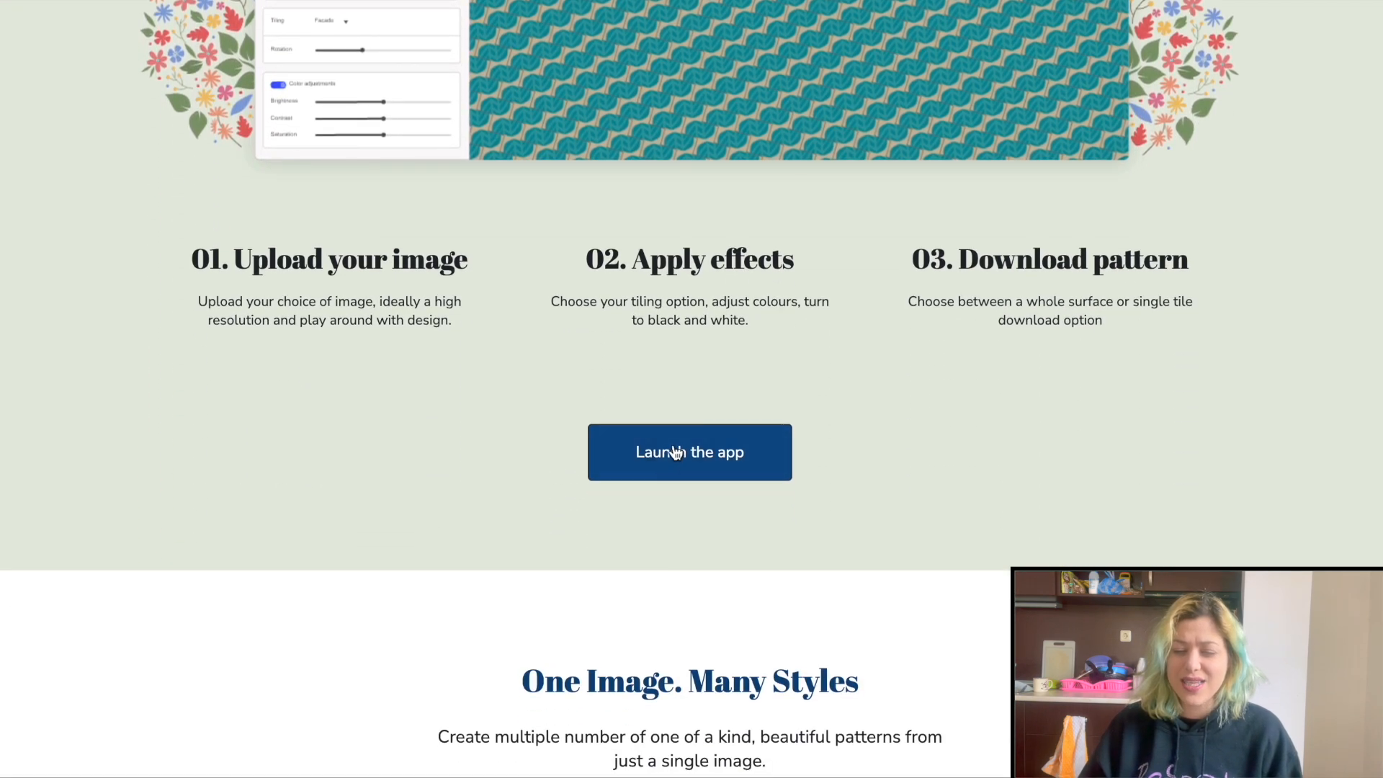
click(674, 454)
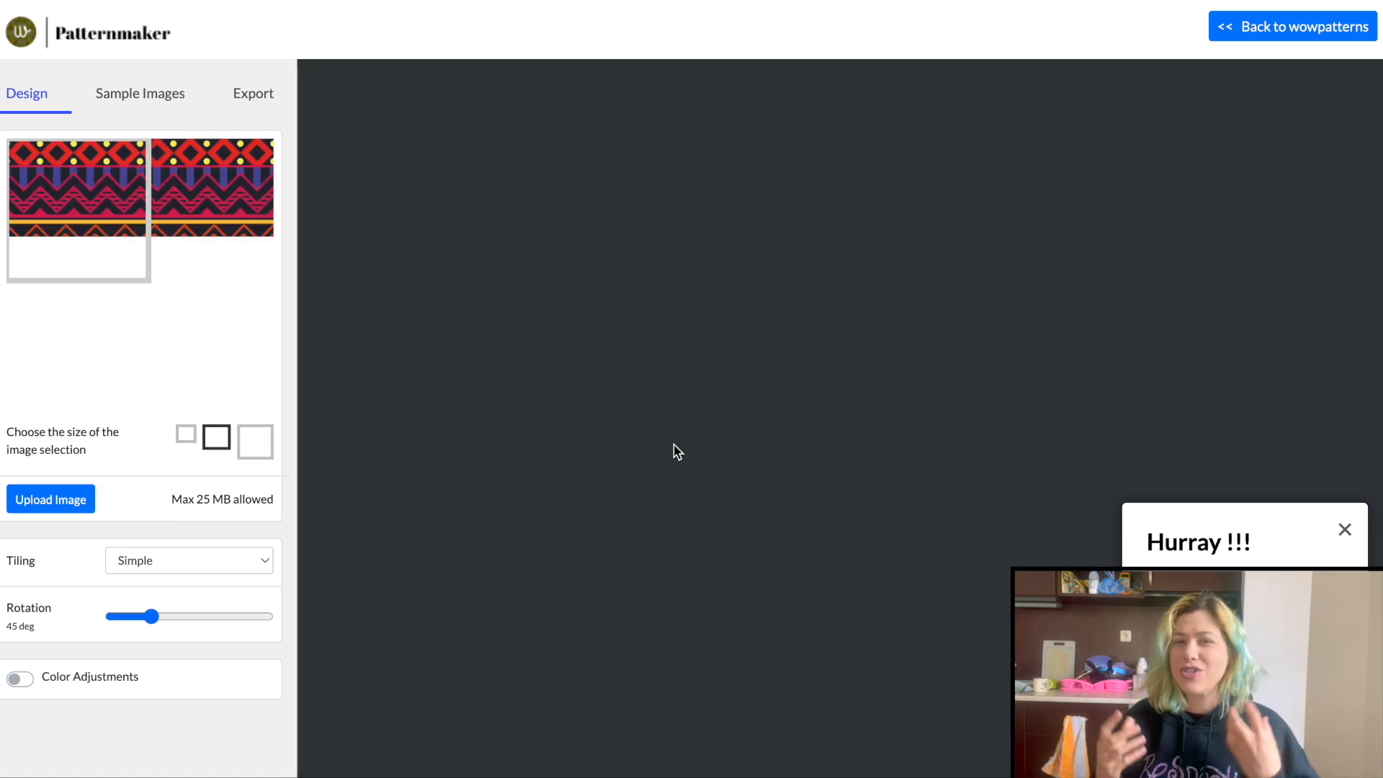
click(1341, 533)
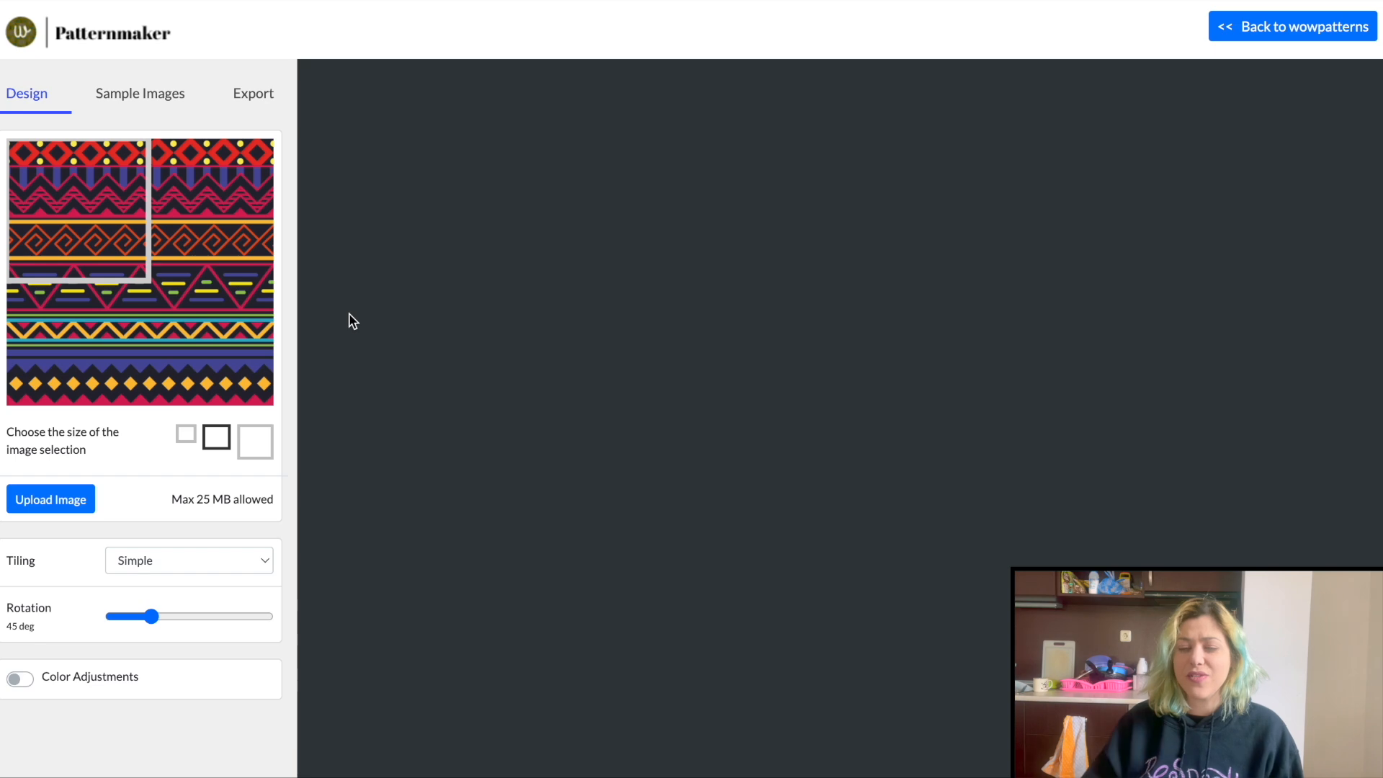
Move the selection frame over the sample image's middle bands and try the Facade, Cross Brick, Weave and Zigzag tilings
drag(31, 231, 132, 240)
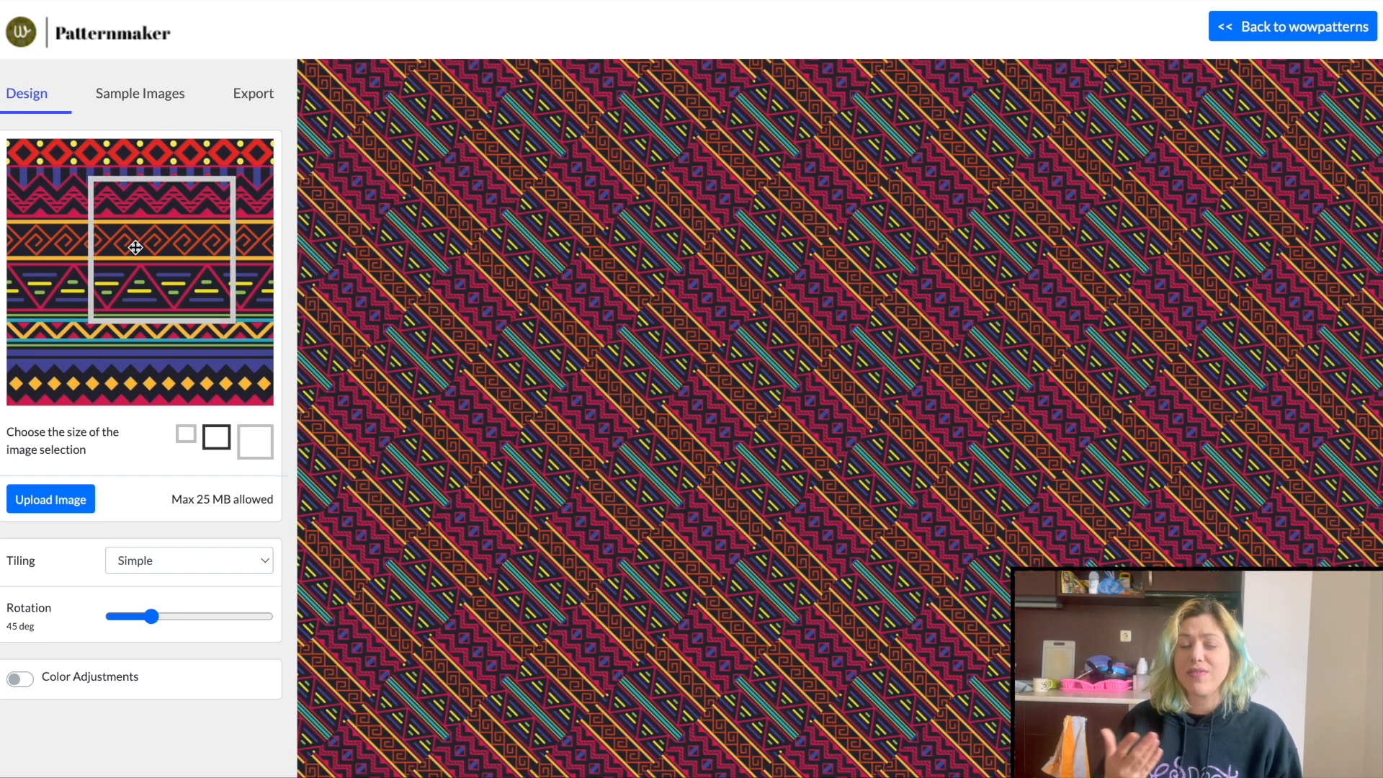
drag(192, 238, 127, 290)
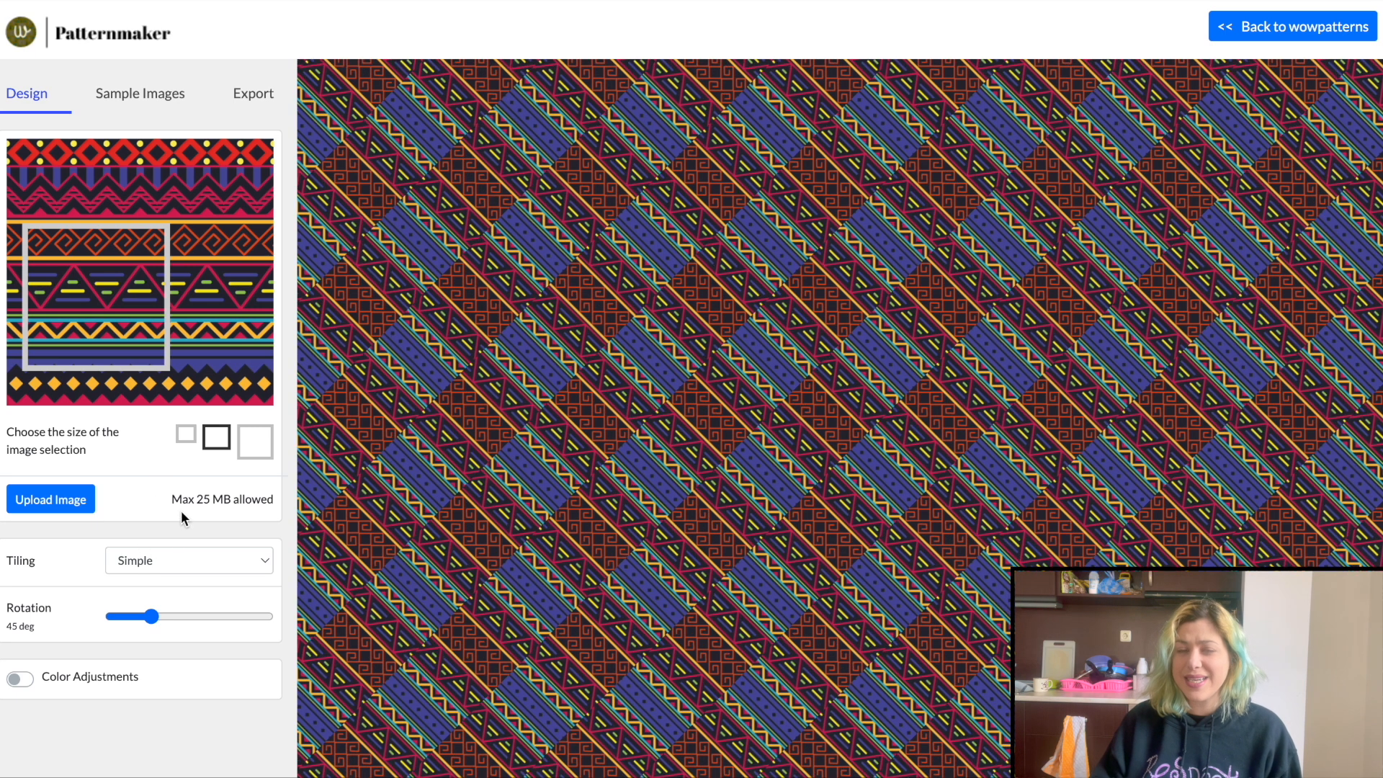
click(147, 562)
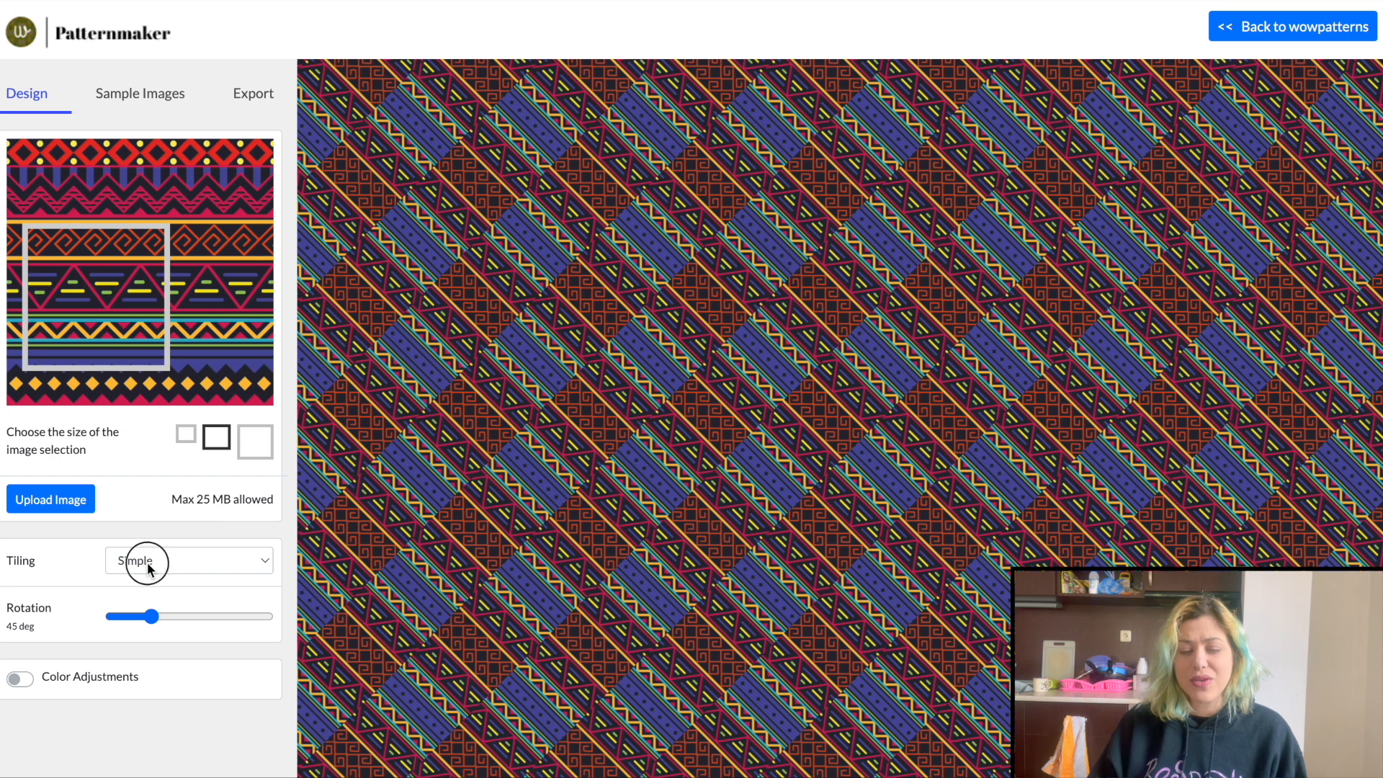
click(153, 583)
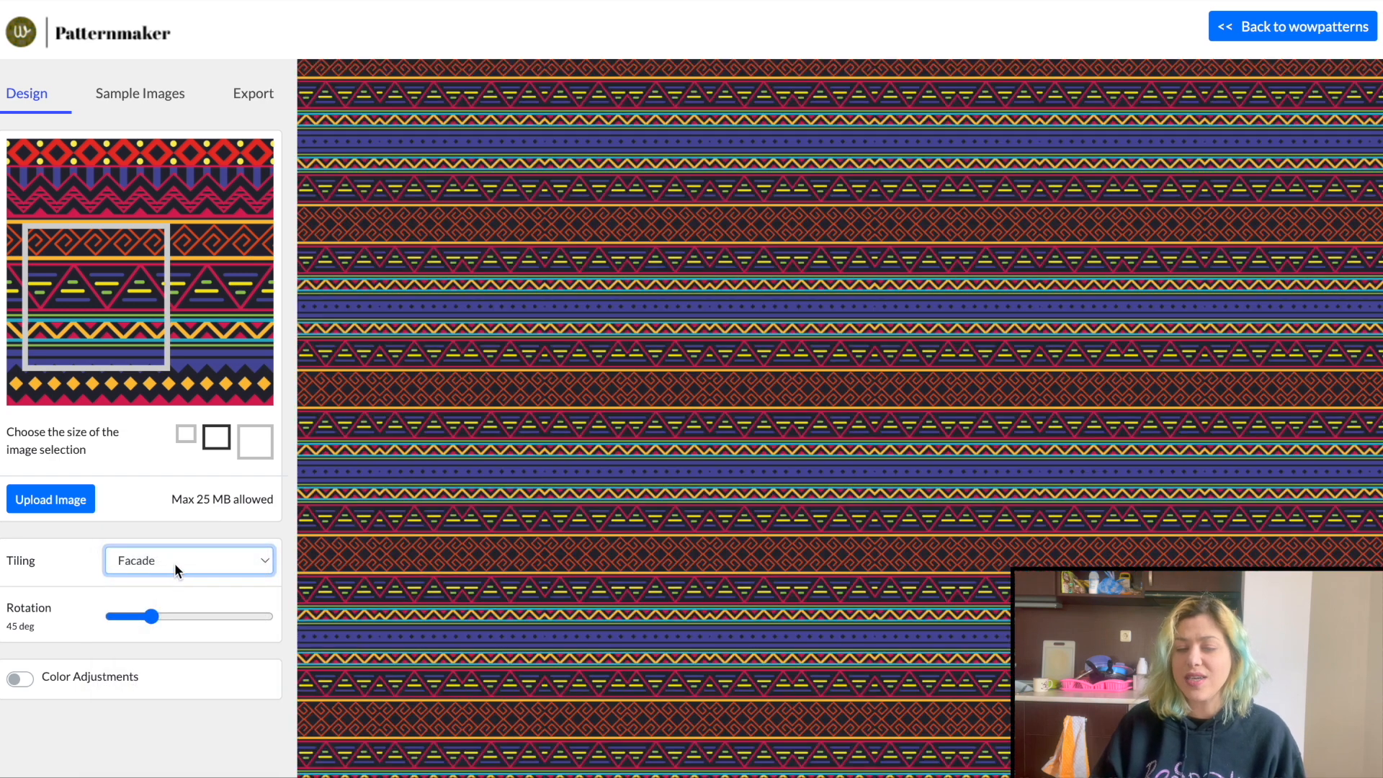
click(175, 561)
click(175, 578)
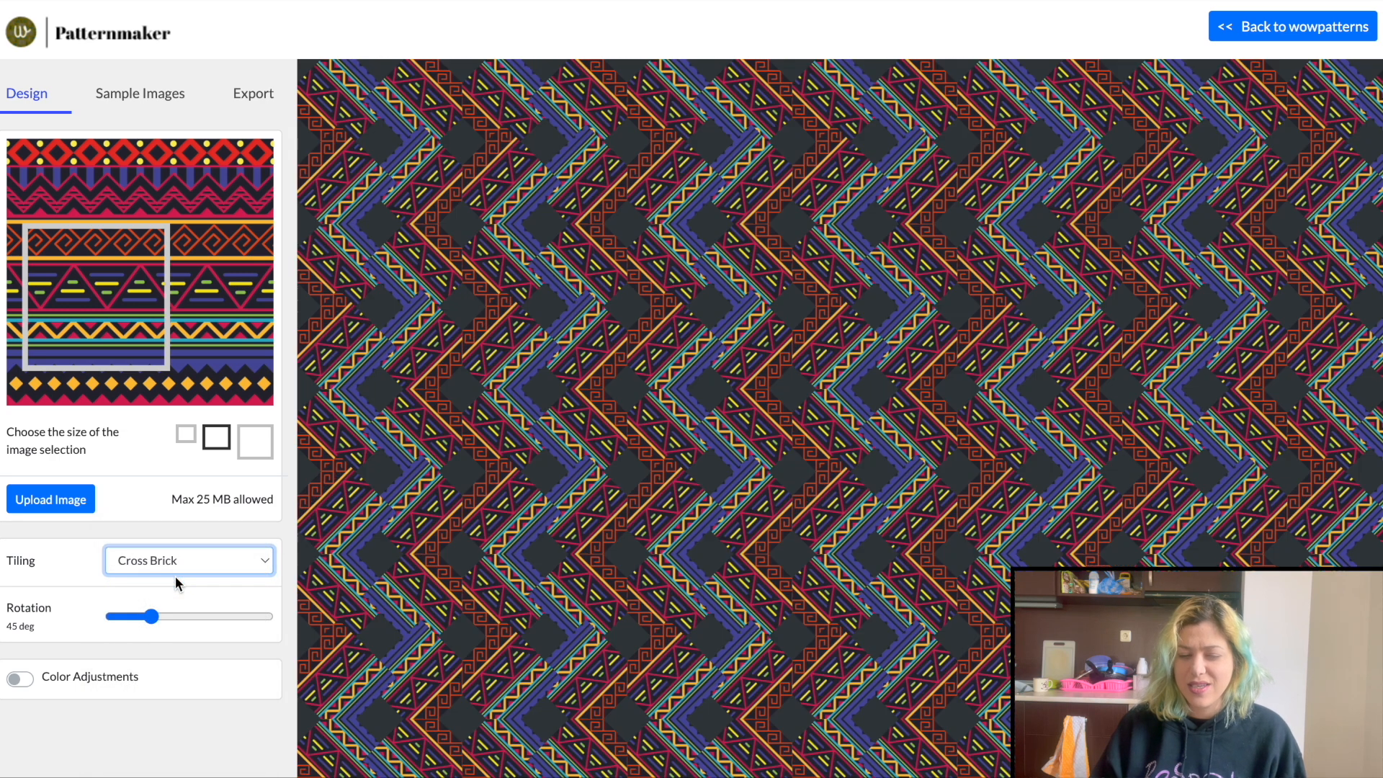
click(175, 560)
click(176, 583)
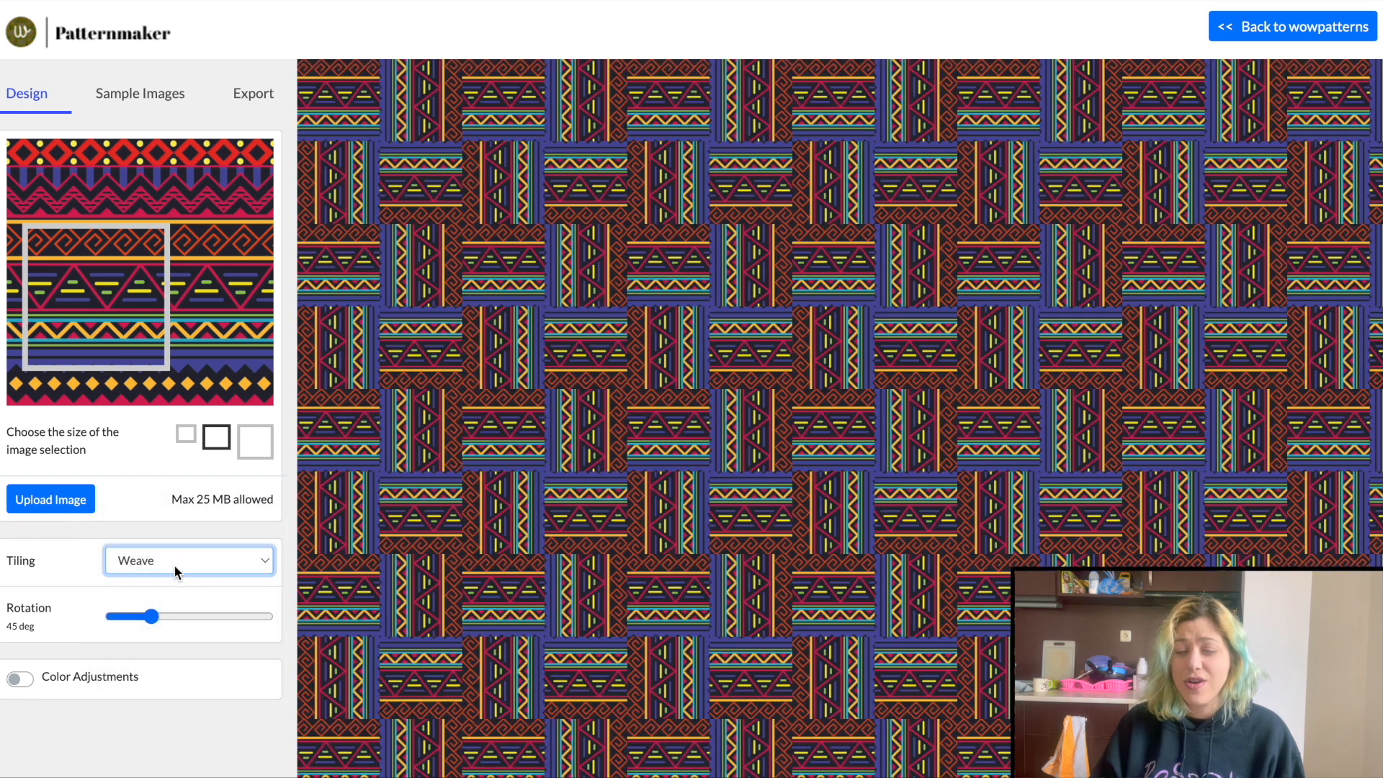
click(174, 564)
click(174, 576)
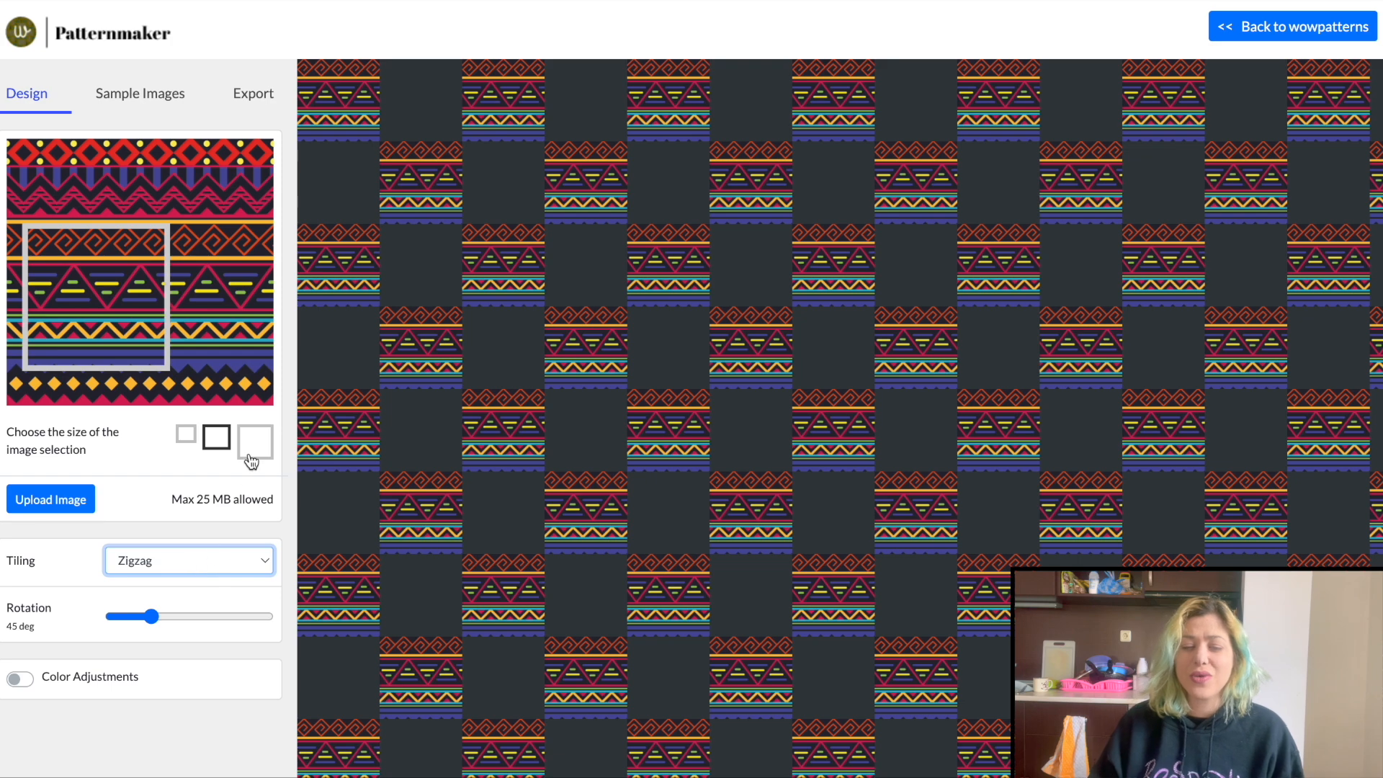
Try the largest image selection on the sample and set the tiling to Facade
click(251, 460)
drag(108, 269, 166, 326)
click(173, 561)
click(170, 500)
Choose the smallest image selection and move the frame to the diamond band near the sample image's lower edge
click(185, 436)
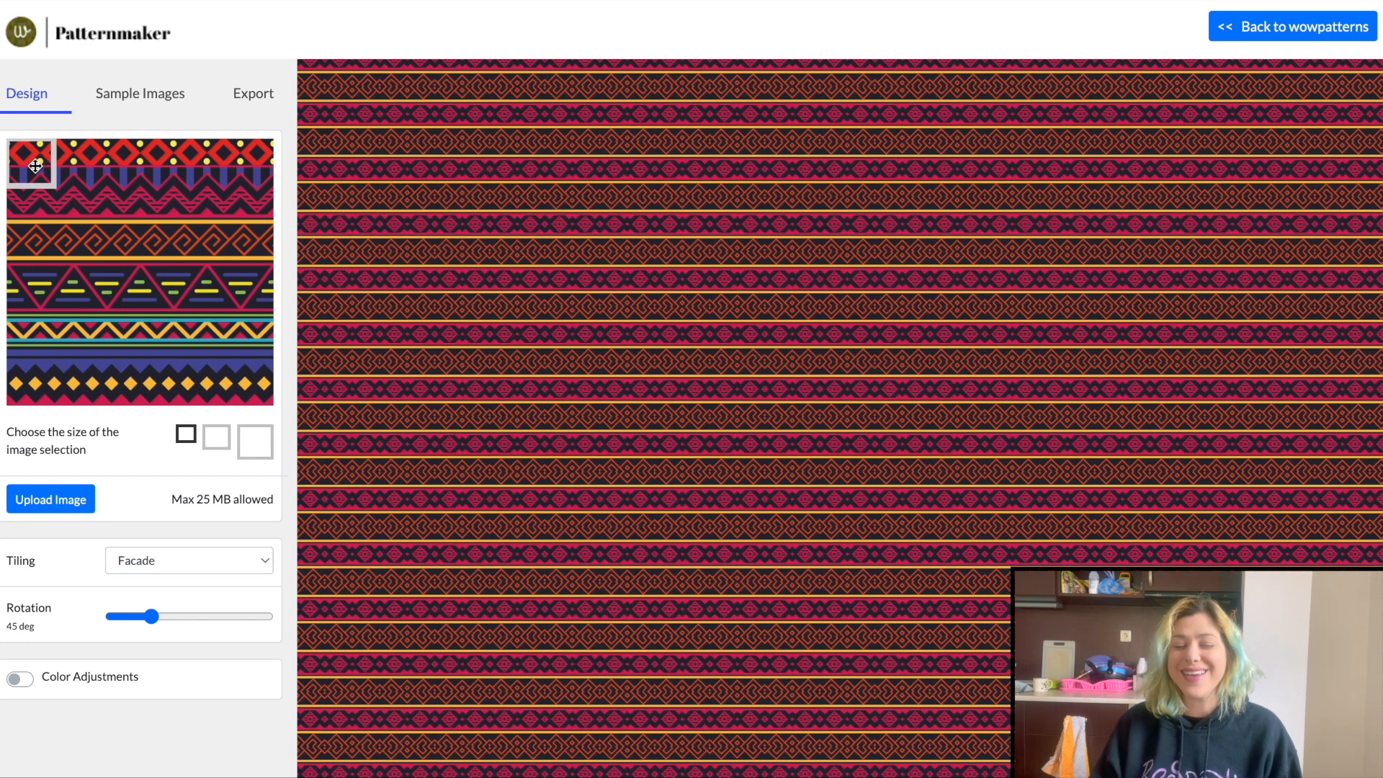
drag(26, 159, 39, 186)
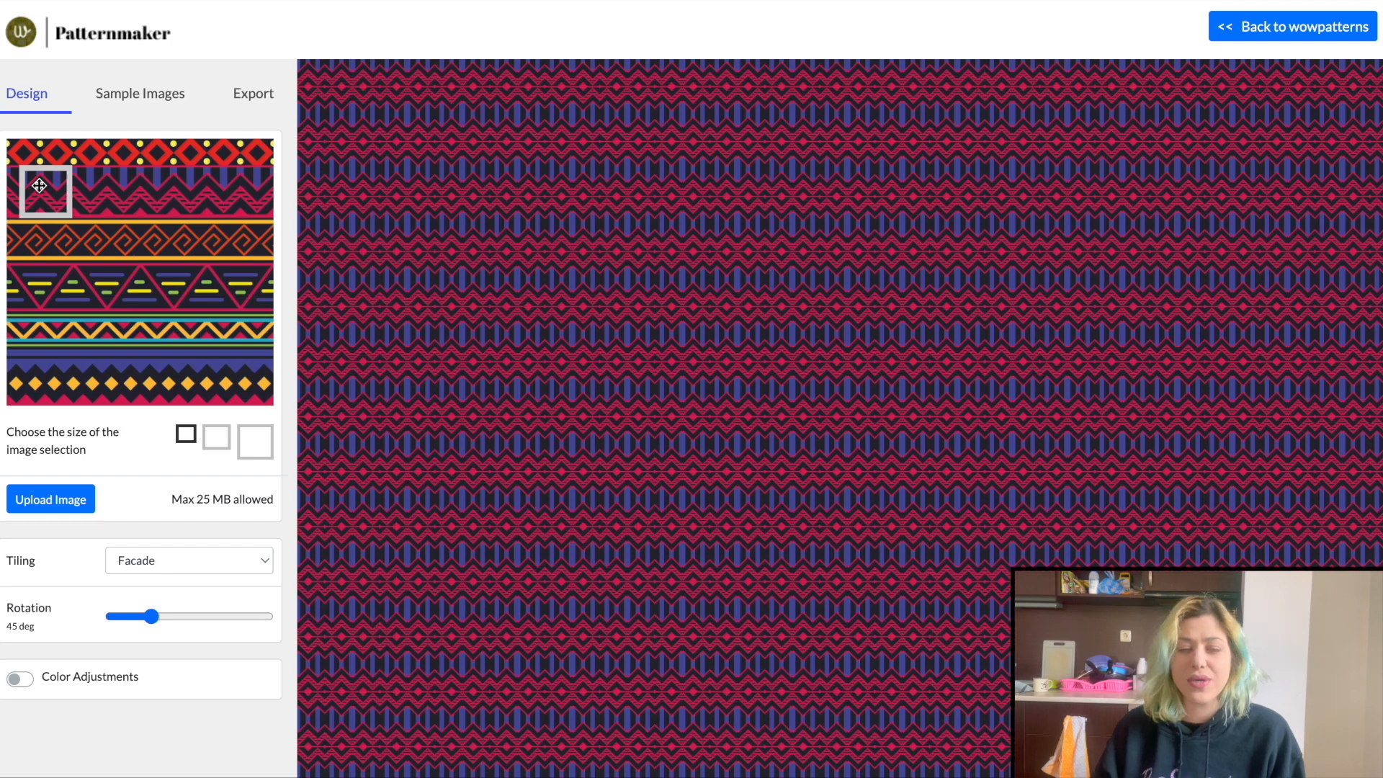
drag(41, 186, 133, 376)
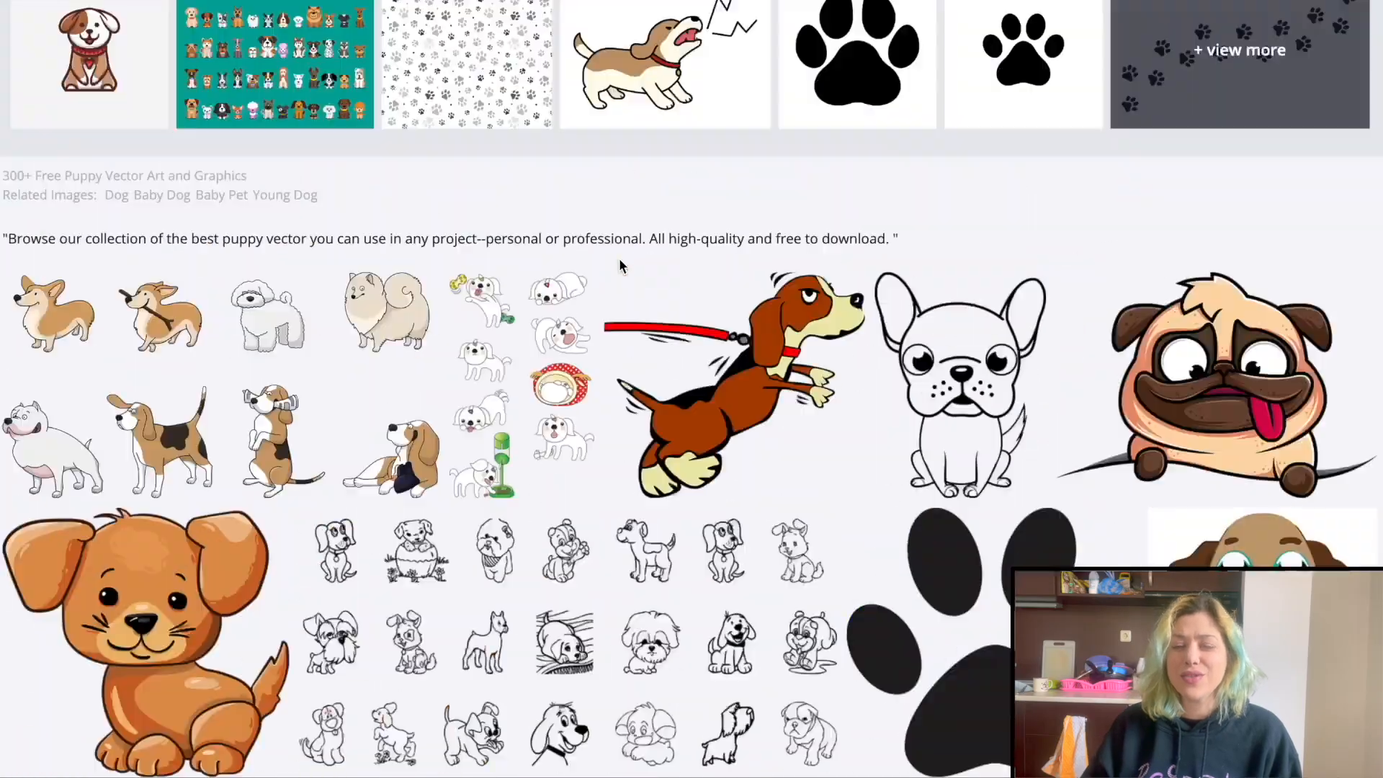
Browse the puppy vector graphics and the free images on the Pixabay home page
scroll(619, 258, up, 3)
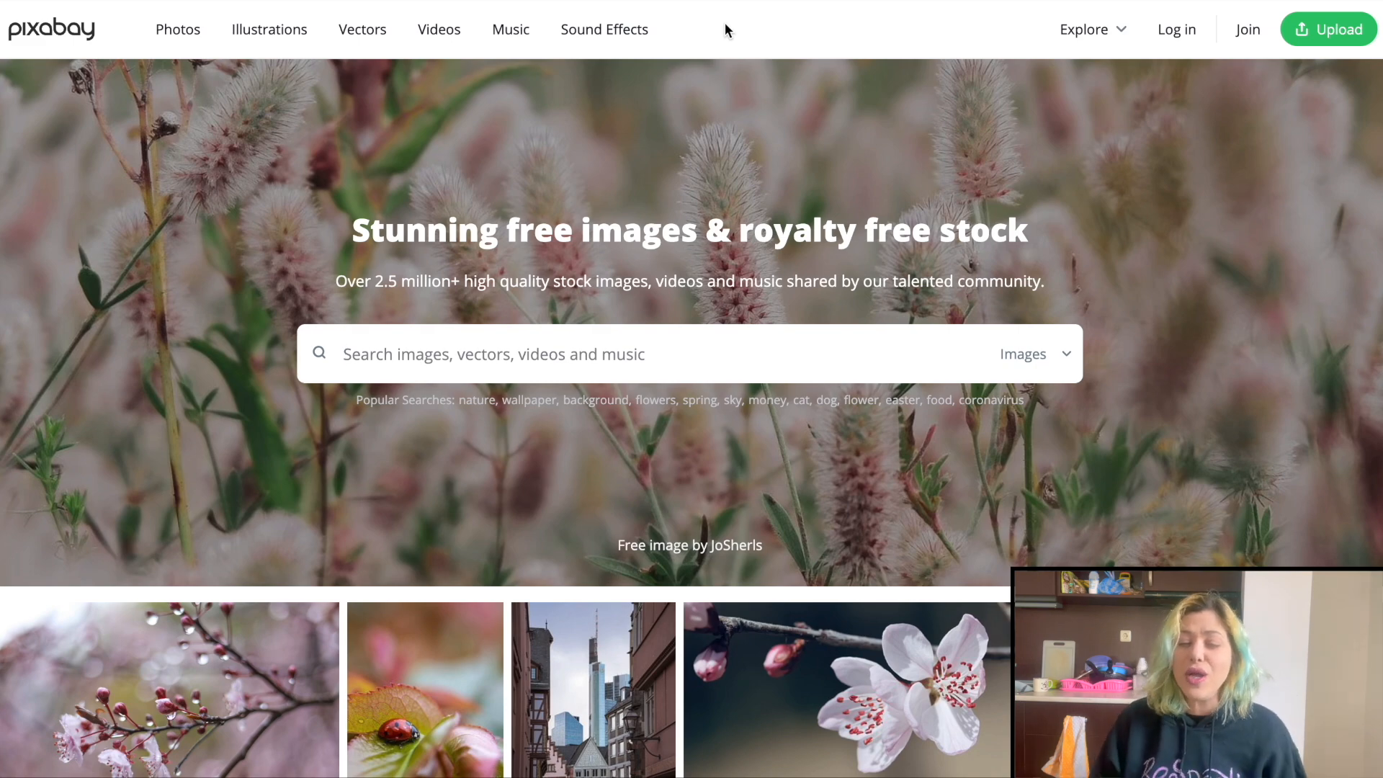
scroll(724, 24, down, 6)
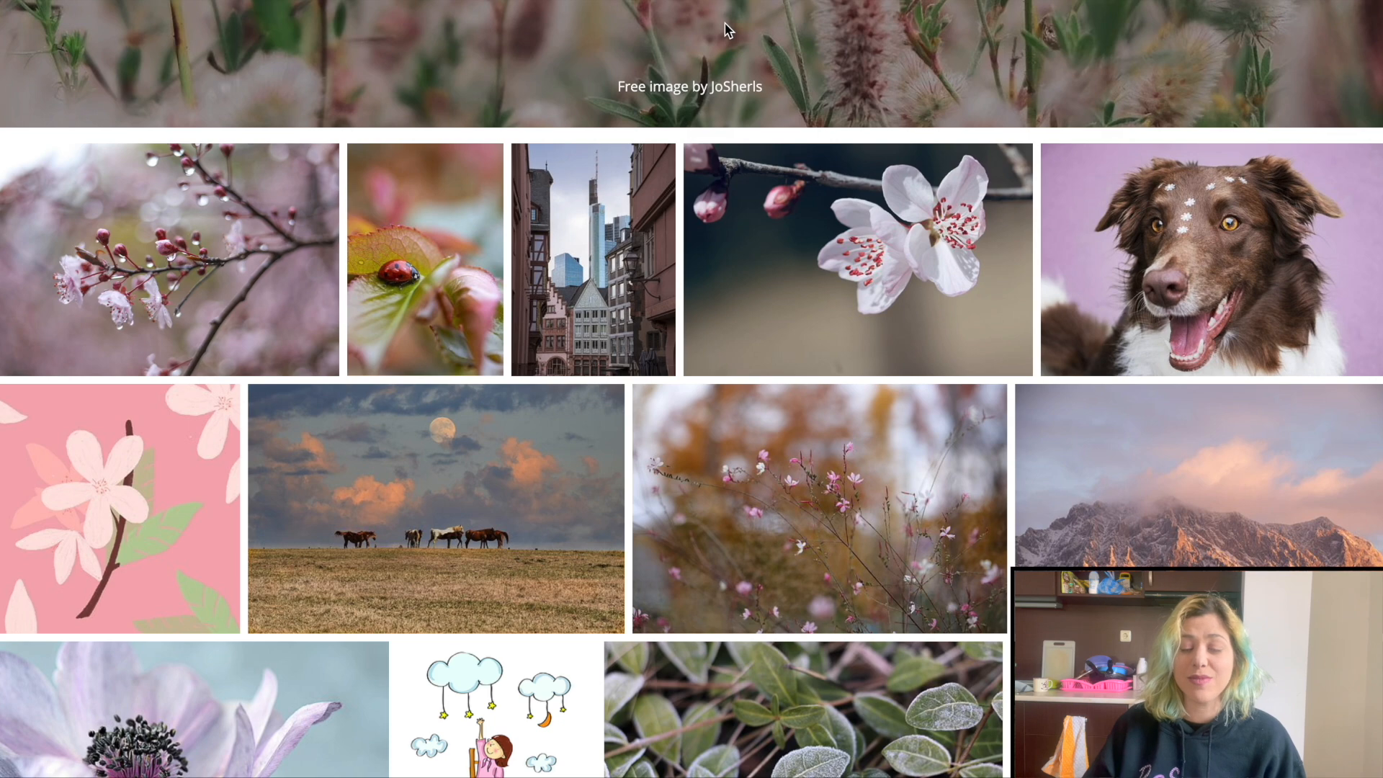
scroll(725, 30, down, 4)
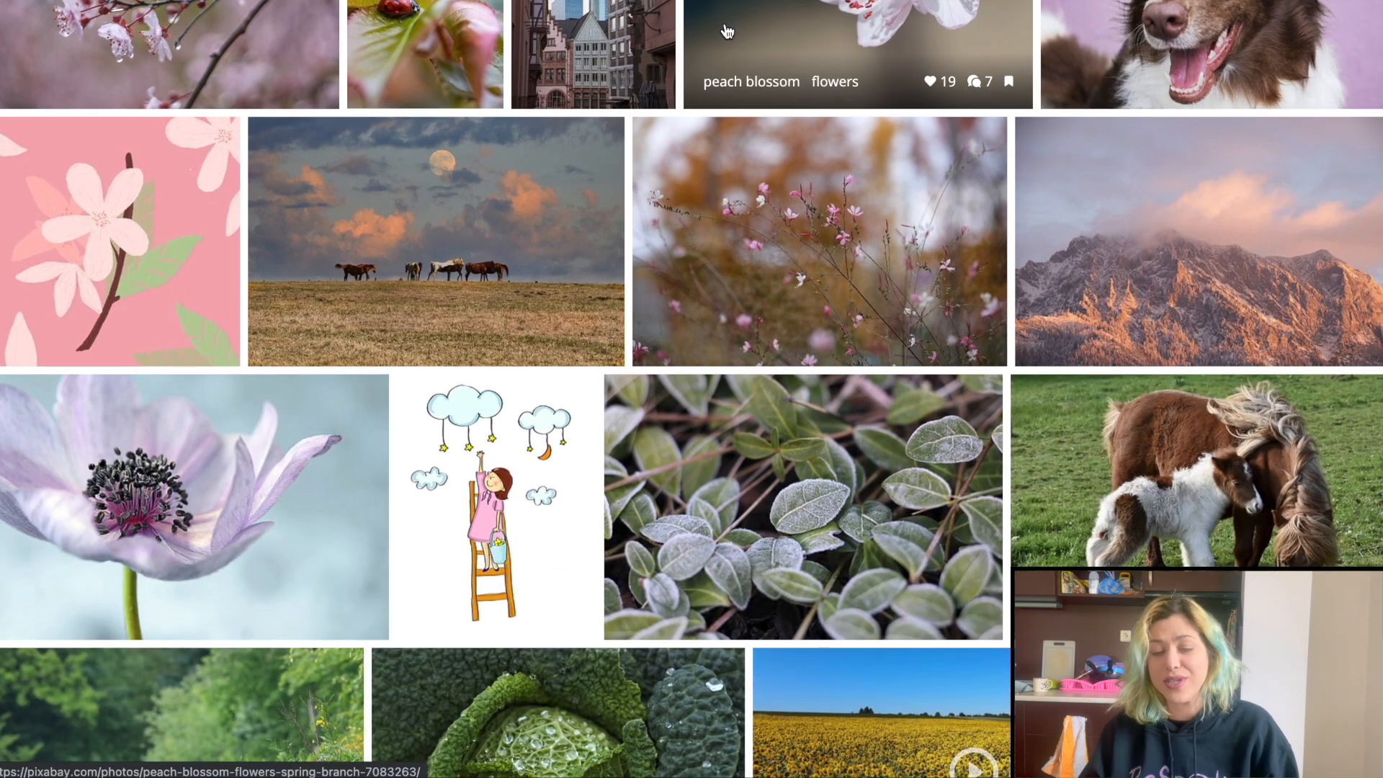
scroll(725, 30, down, 3)
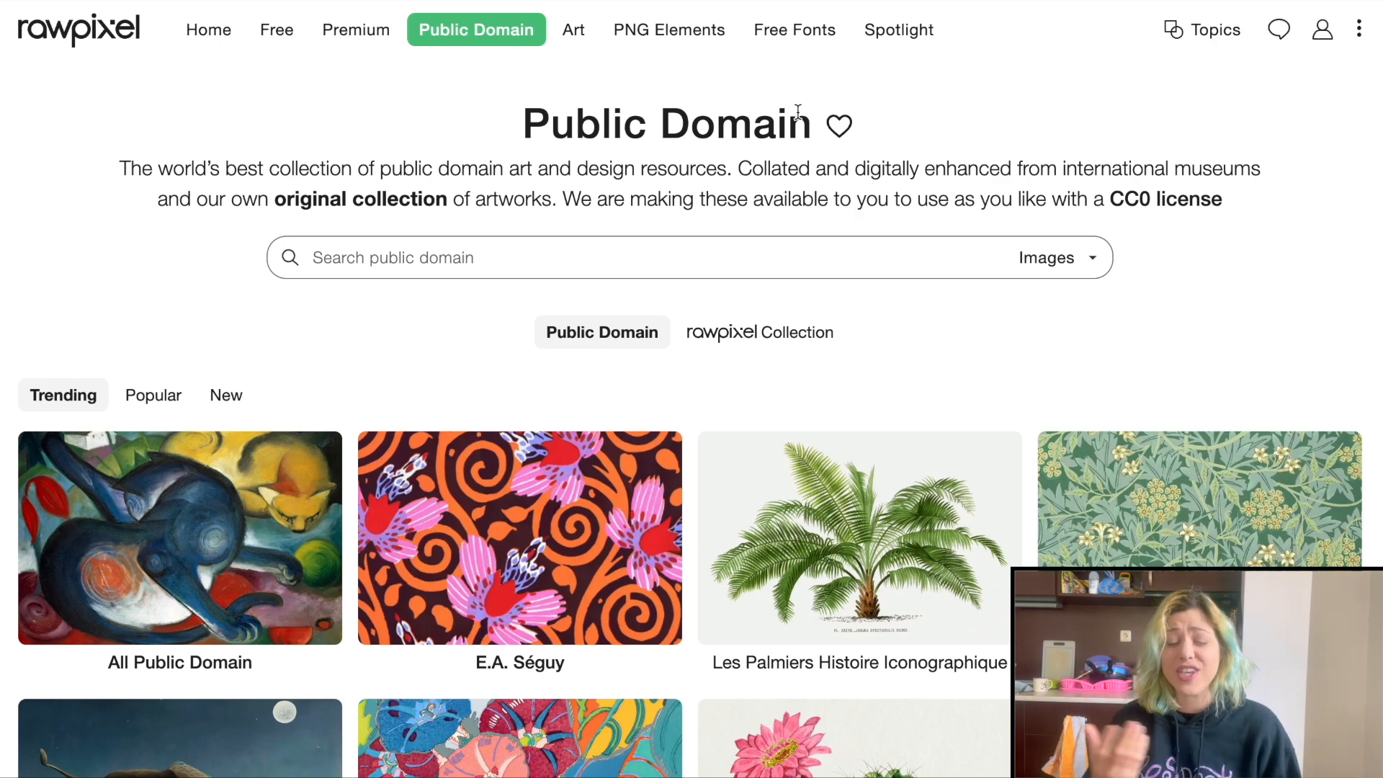
Browse rawpixel's Public Domain collections and the Joseph Schillinger artworks, and view the Blue Gray Violet Wheel painting page
scroll(798, 111, down, 12)
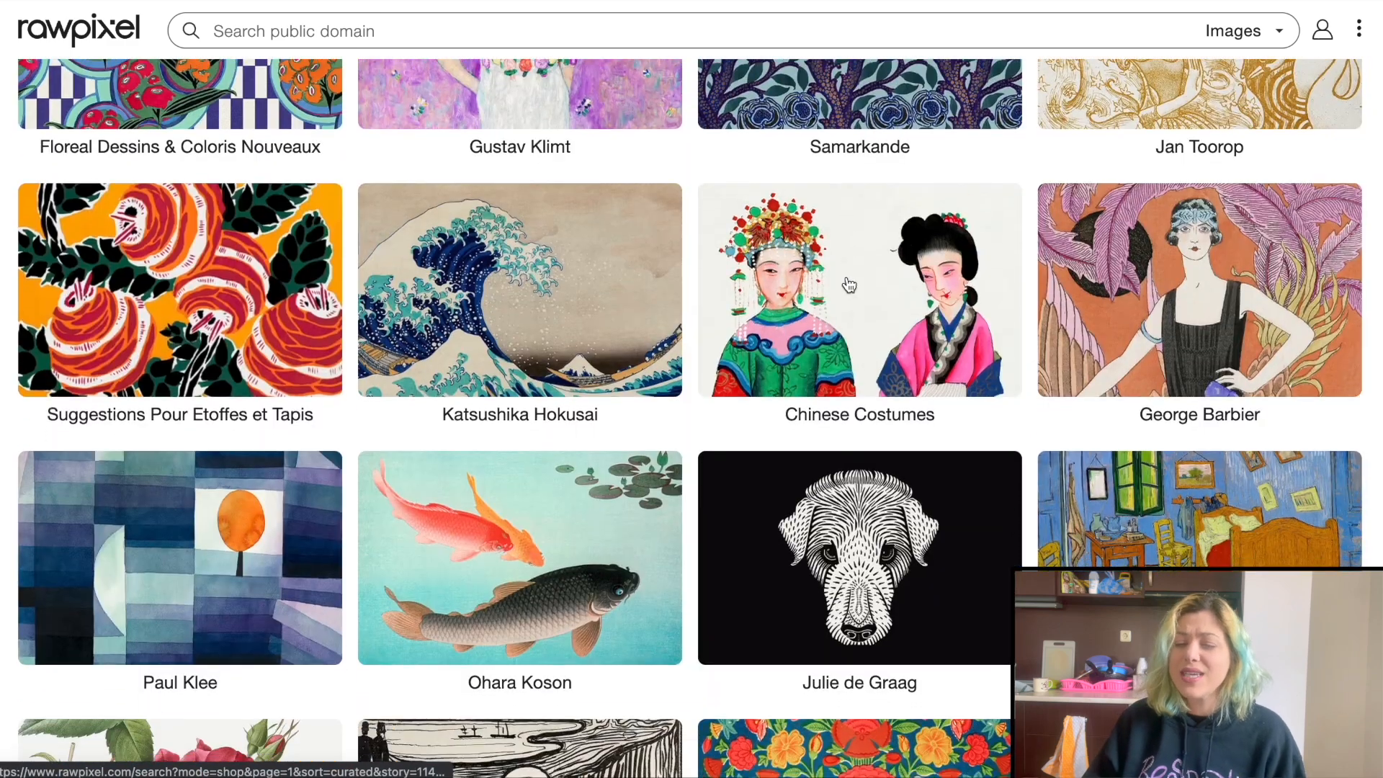
mouse_move(849, 286)
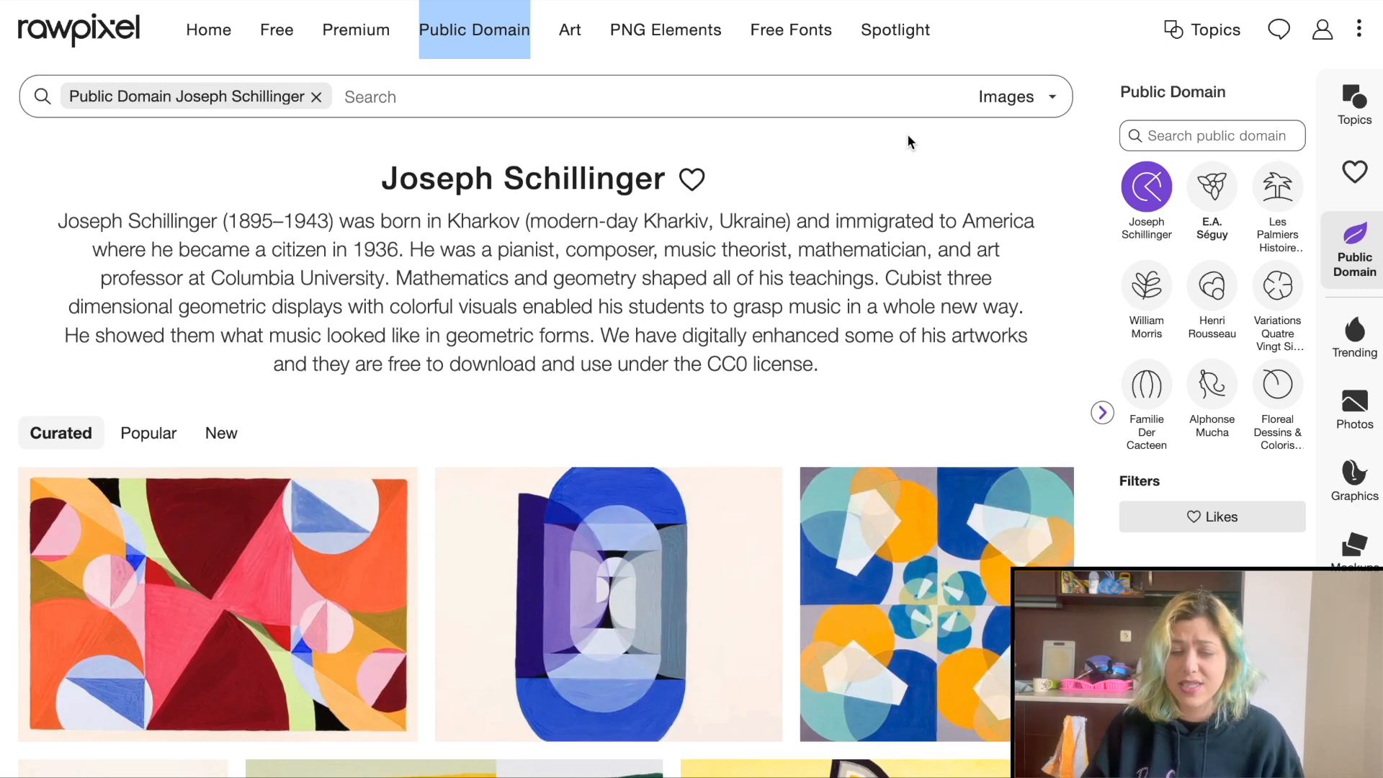
scroll(908, 136, down, 4)
scroll(602, 210, down, 1)
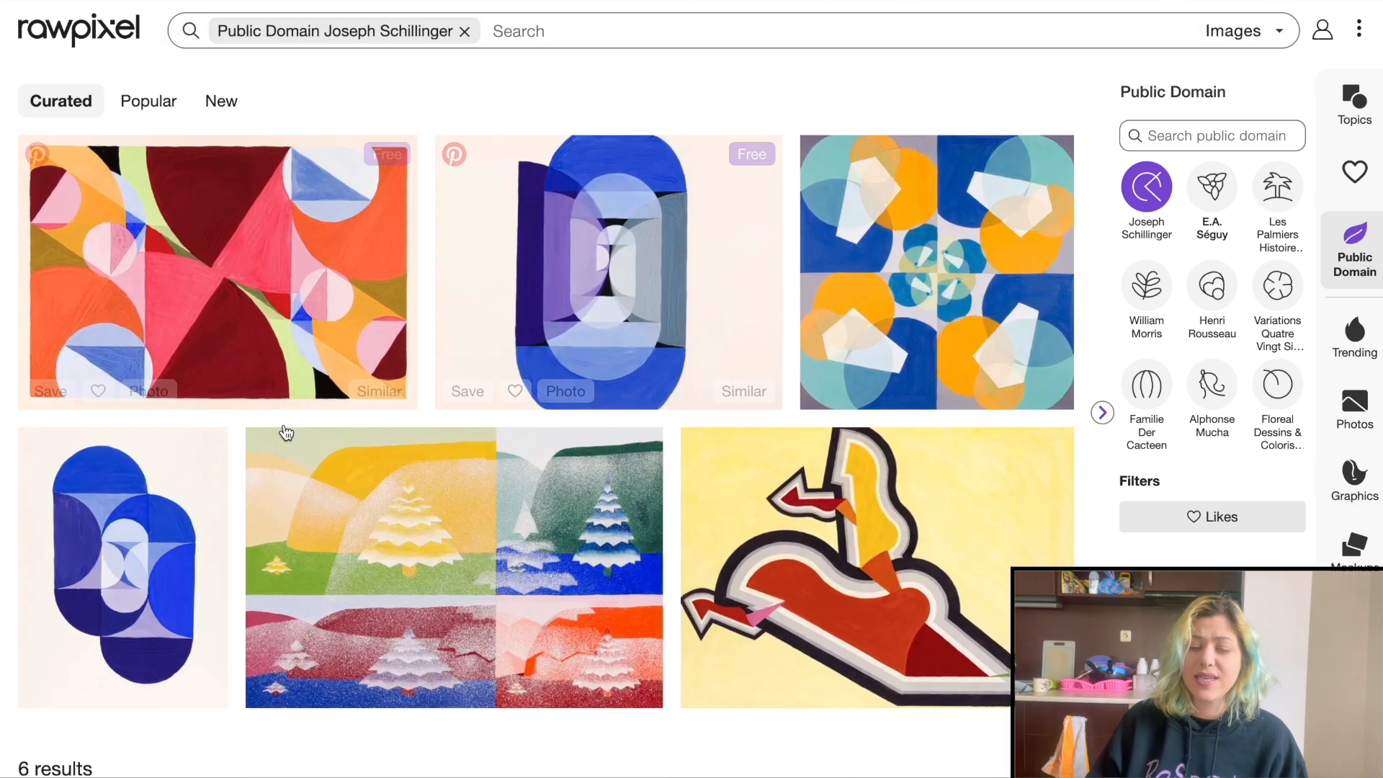
key(ctrl+Tab)
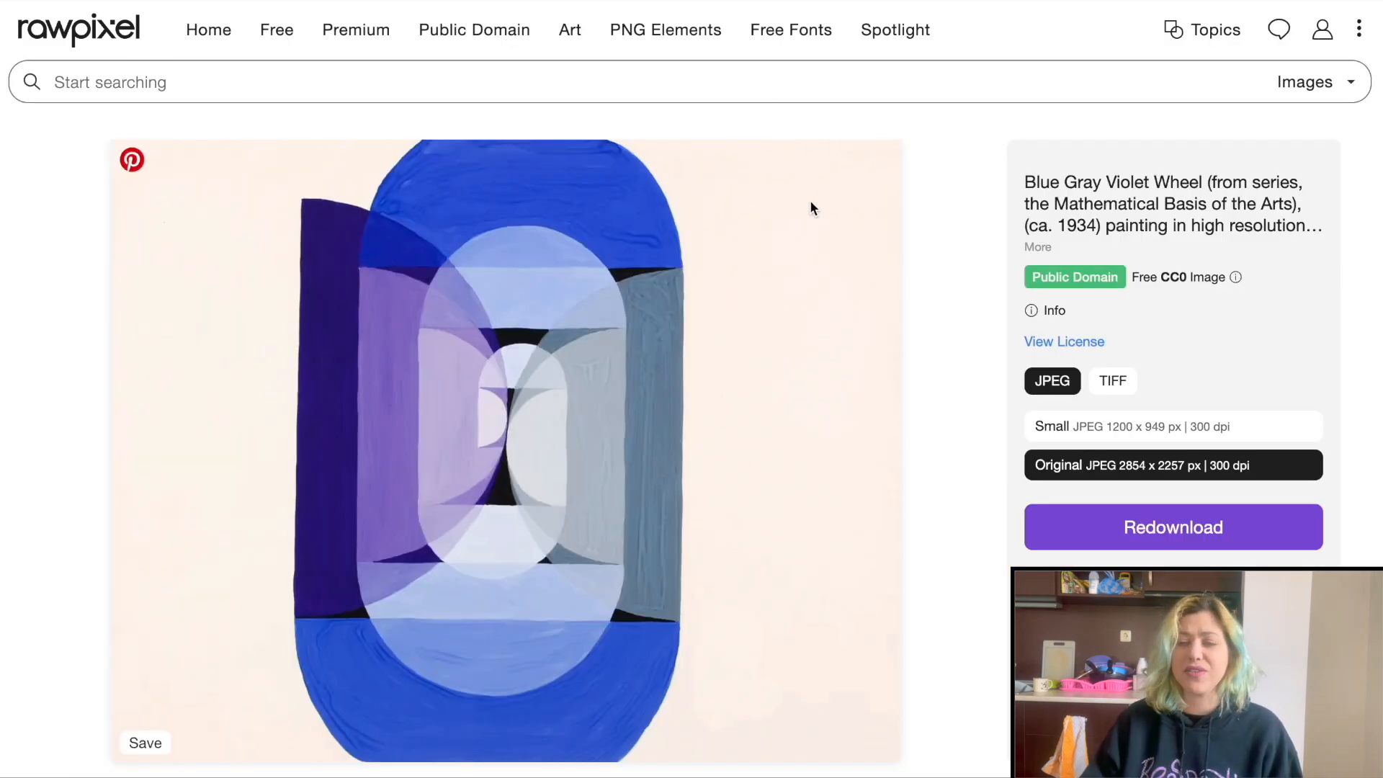
Switch to the Pixabay page with the geometric animal faces and examine the whole vector illustration
key(ctrl+Tab)
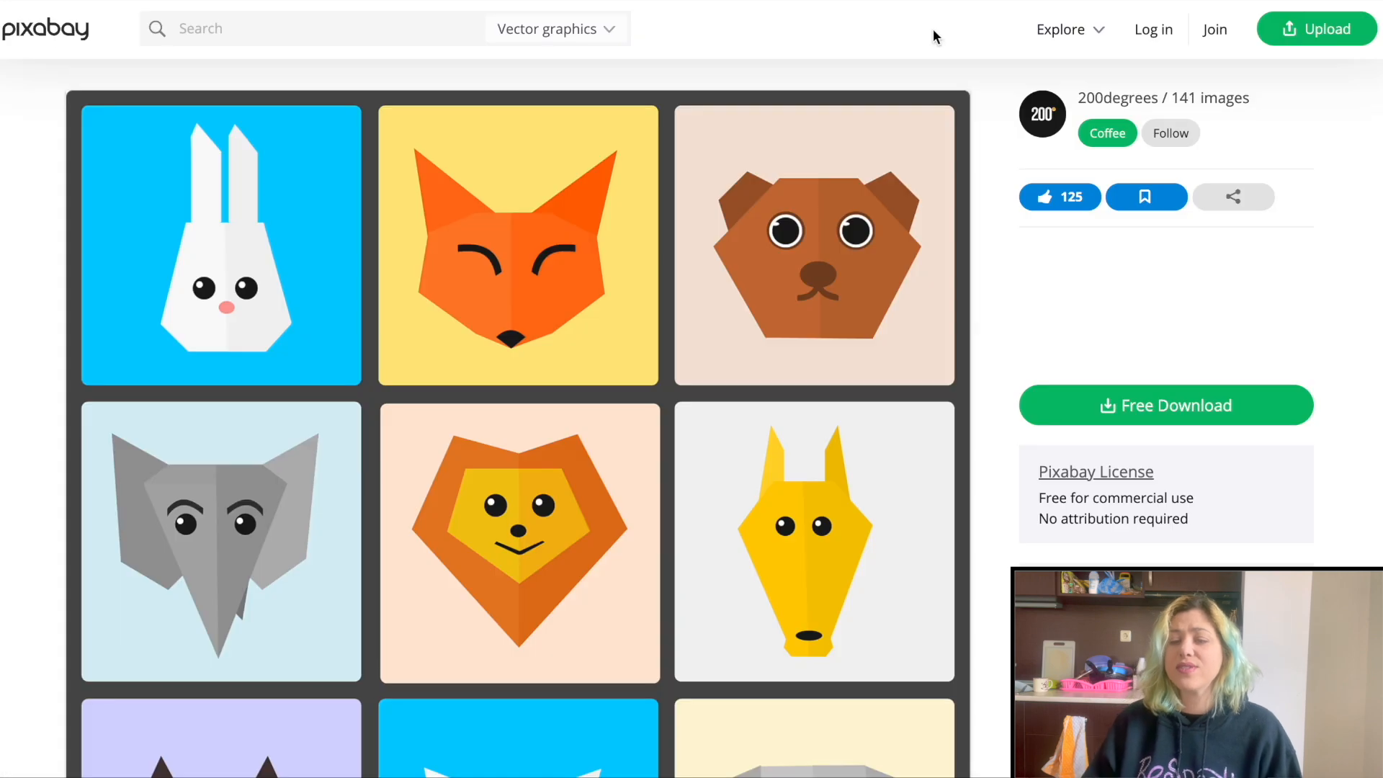
scroll(932, 29, down, 4)
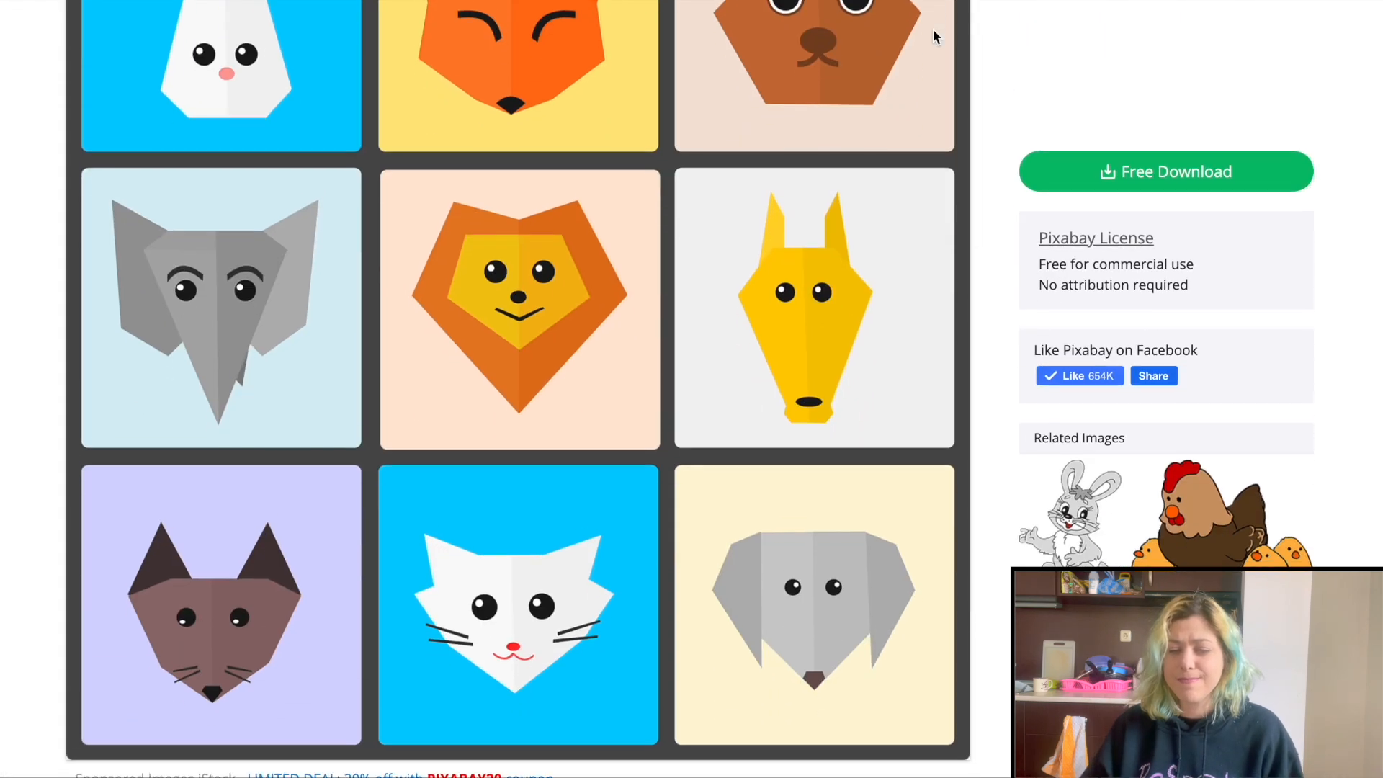
scroll(932, 29, up, 3)
scroll(663, 114, down, 2)
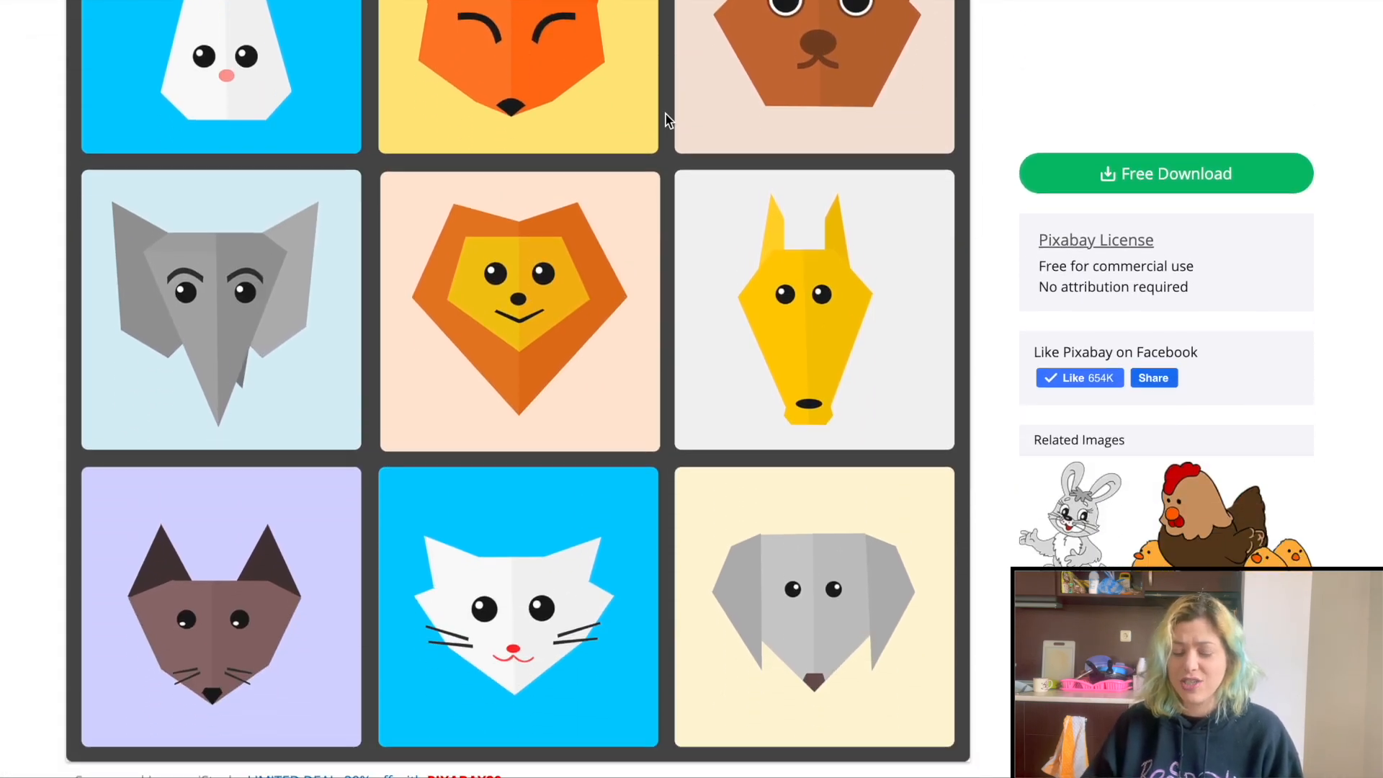
Switch to Finder and open the made in march folder inside 002 monthly boxes
click(110, 736)
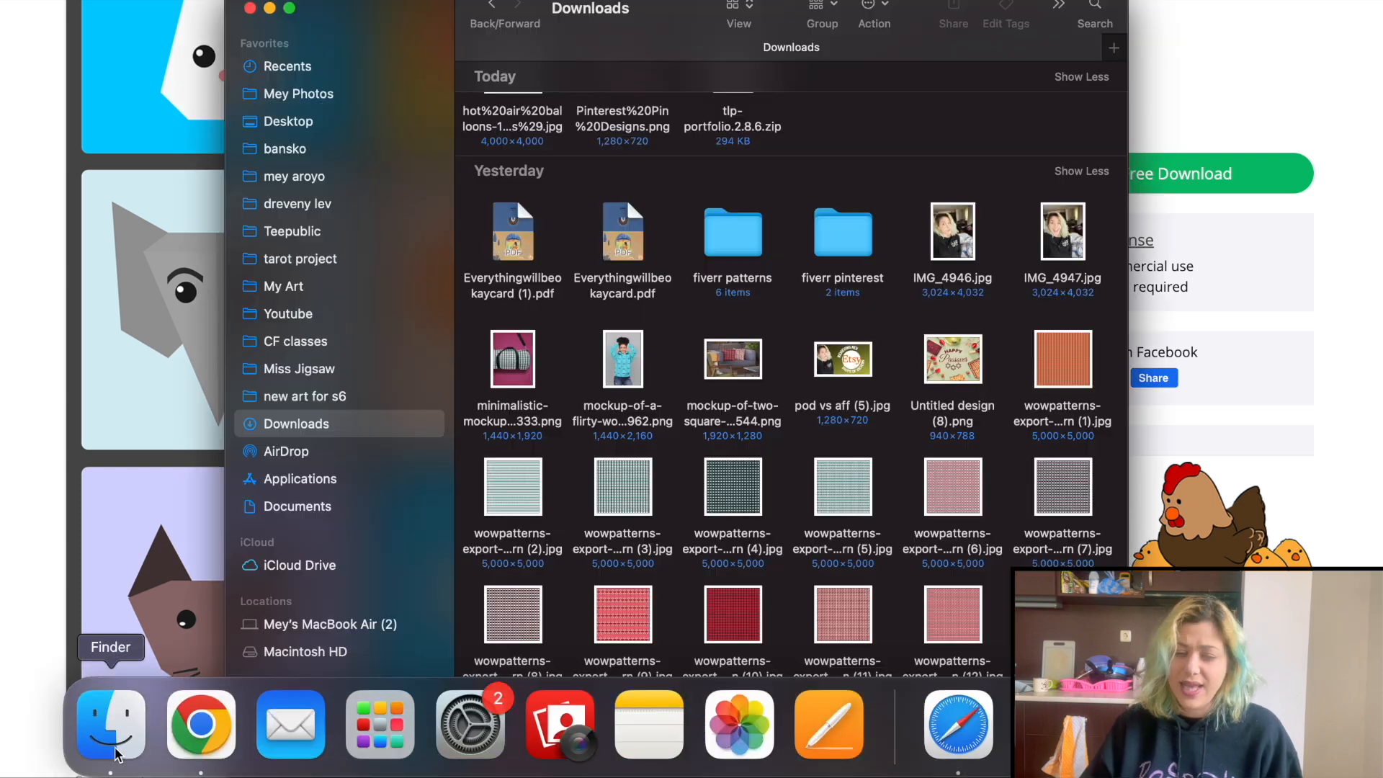
scroll(576, 407, down, 1)
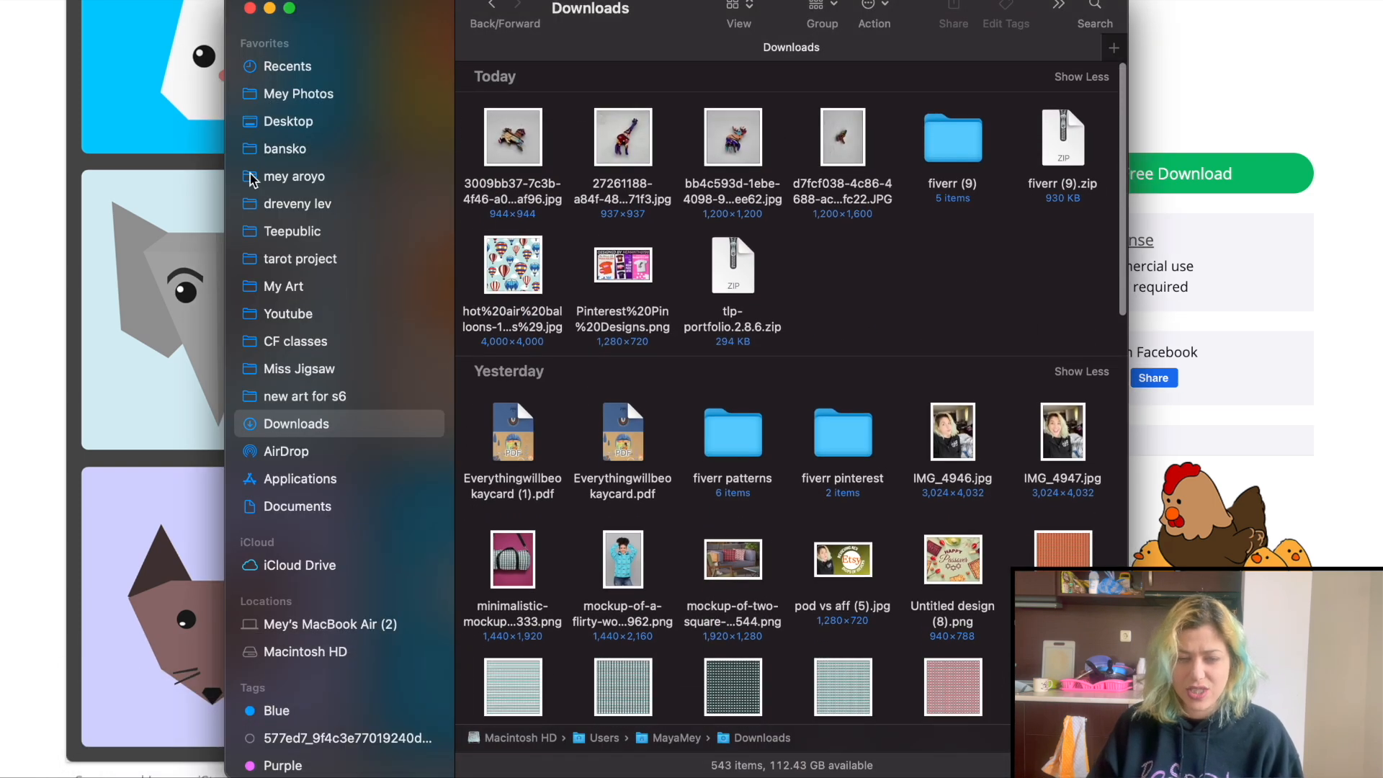
click(294, 181)
double_click(703, 192)
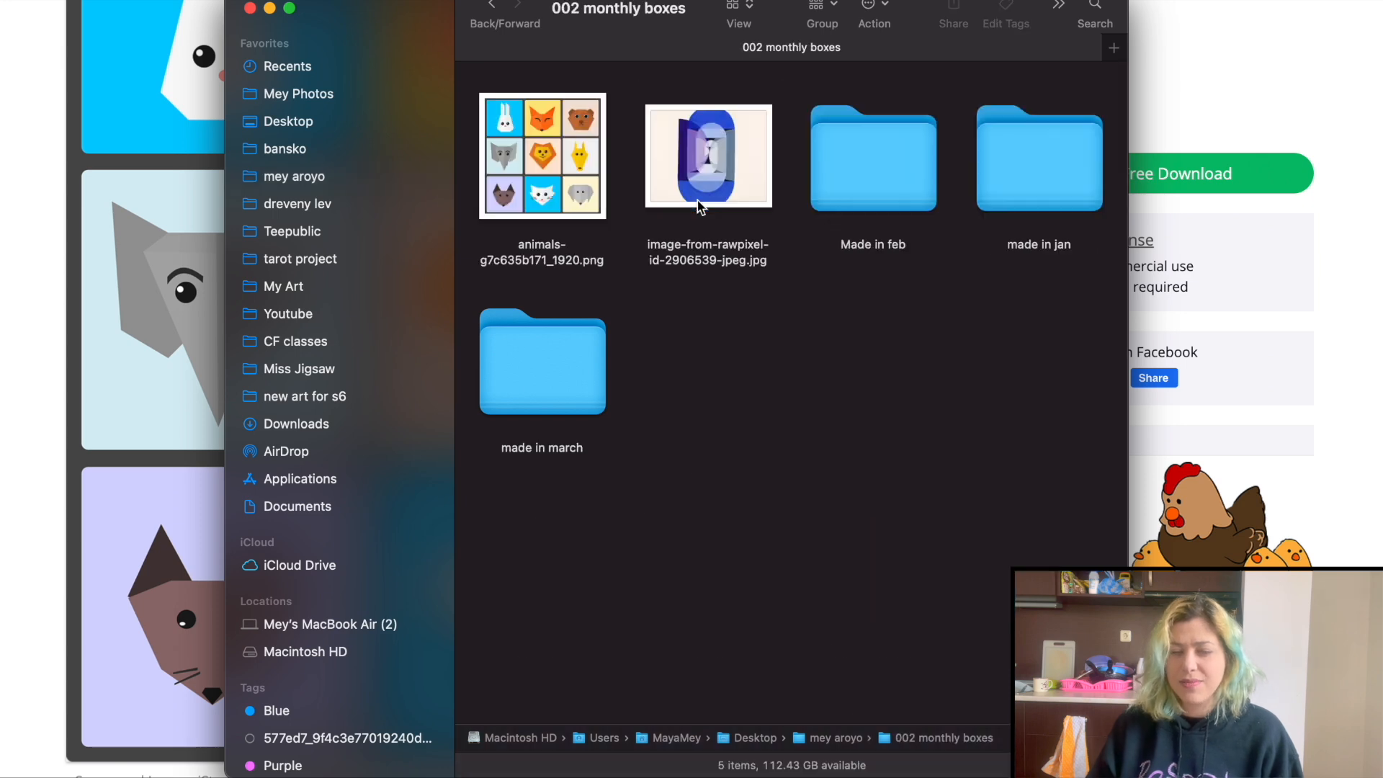
double_click(590, 375)
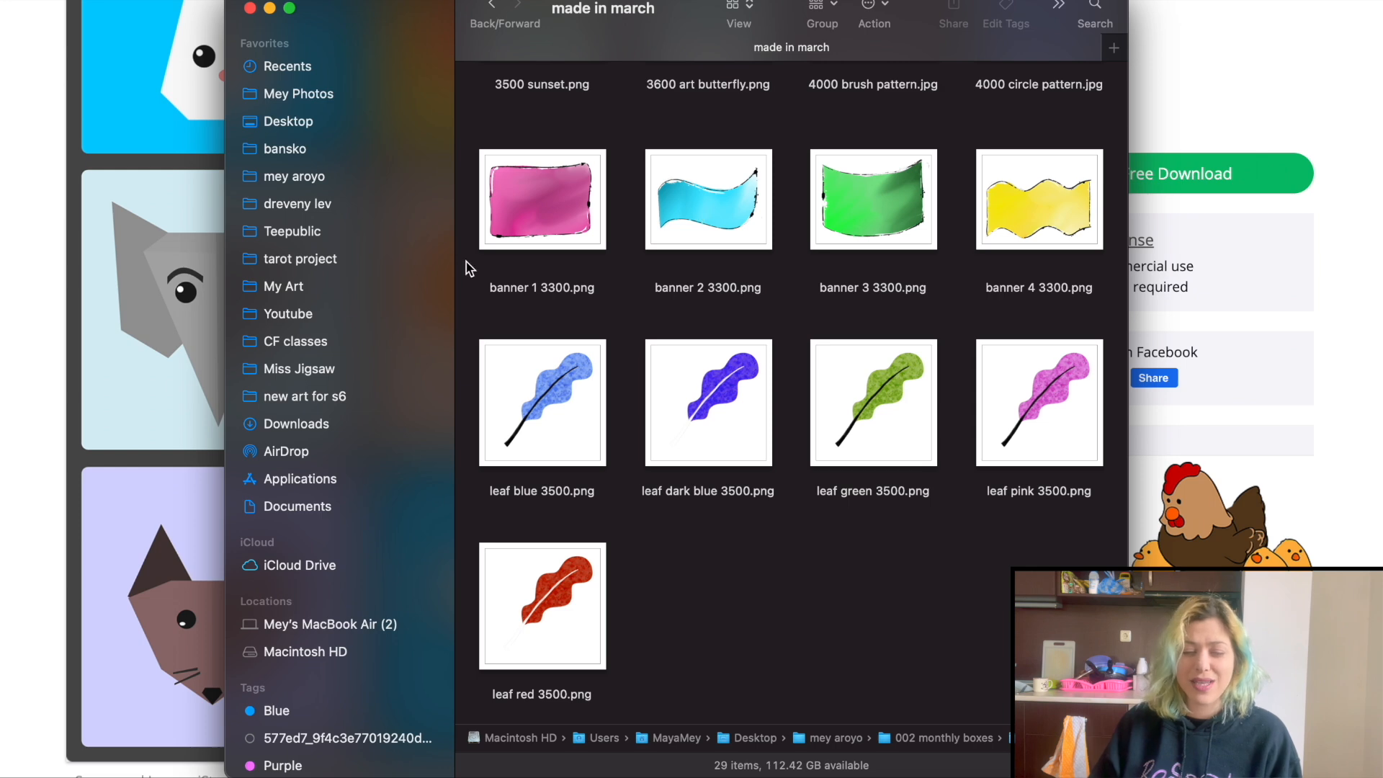
View the hoodie mockup from Downloads, and move the Finder window clear of it while showing the folder that holds 002 monthly boxes
click(291, 425)
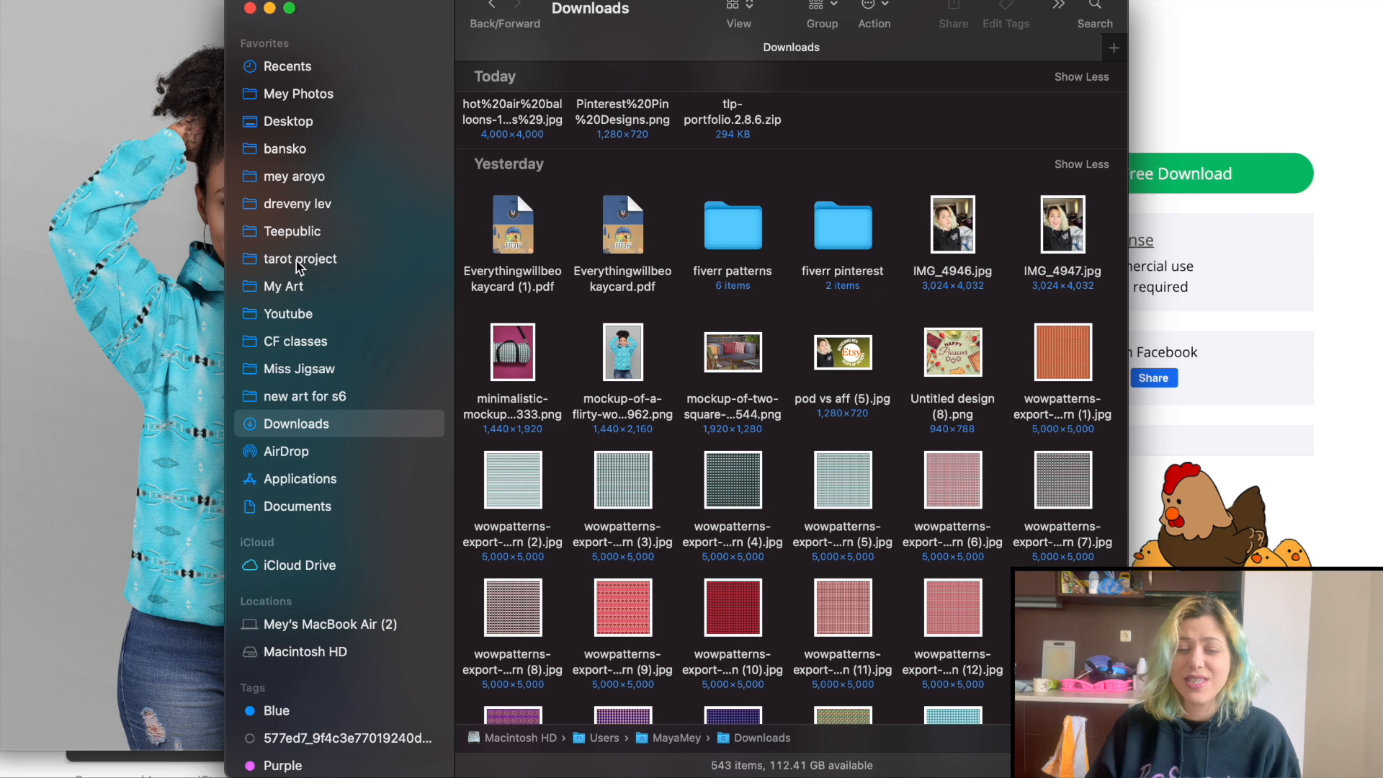
click(308, 180)
drag(571, 44, 775, 64)
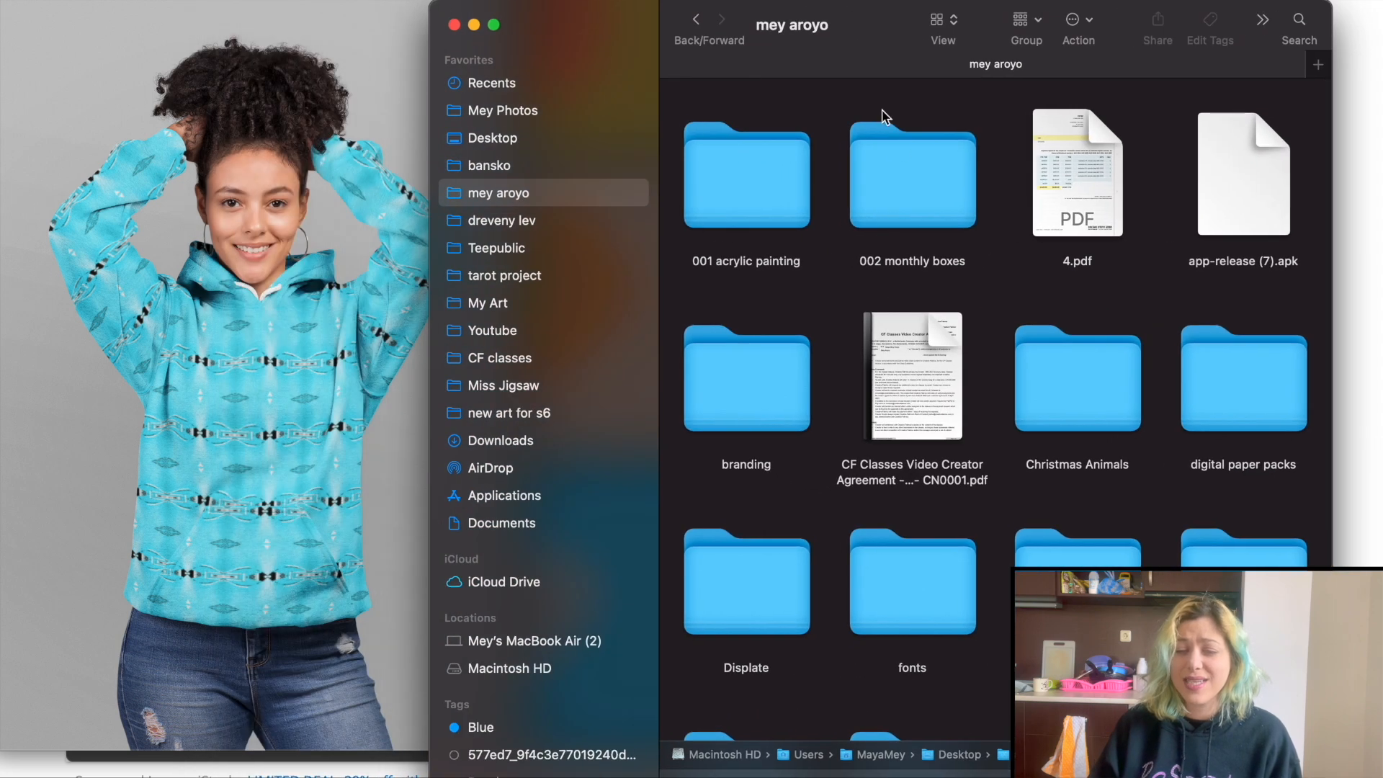
View banner 2 3300.png from the made in march folder in 002 monthly boxes, and close it and the hoodie mockup
double_click(900, 165)
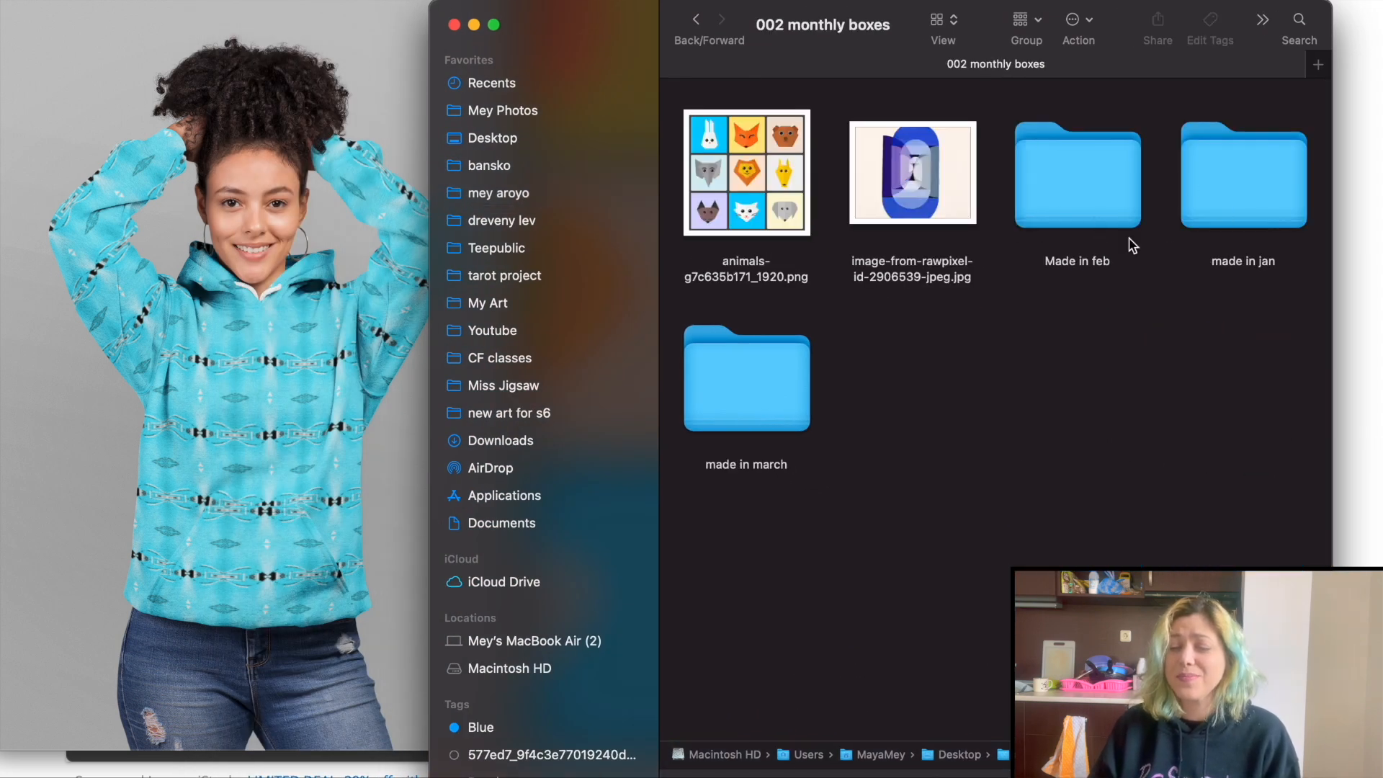
double_click(749, 401)
double_click(888, 211)
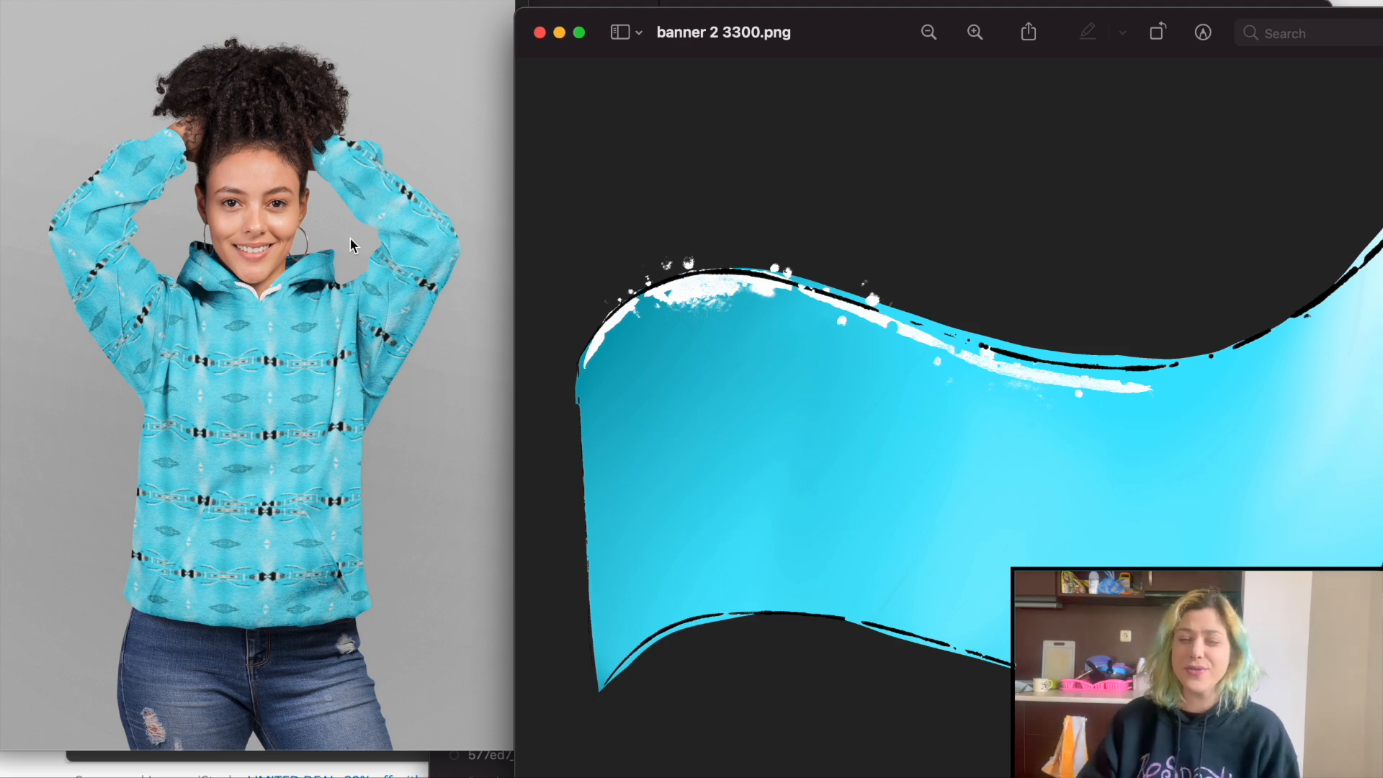
click(539, 32)
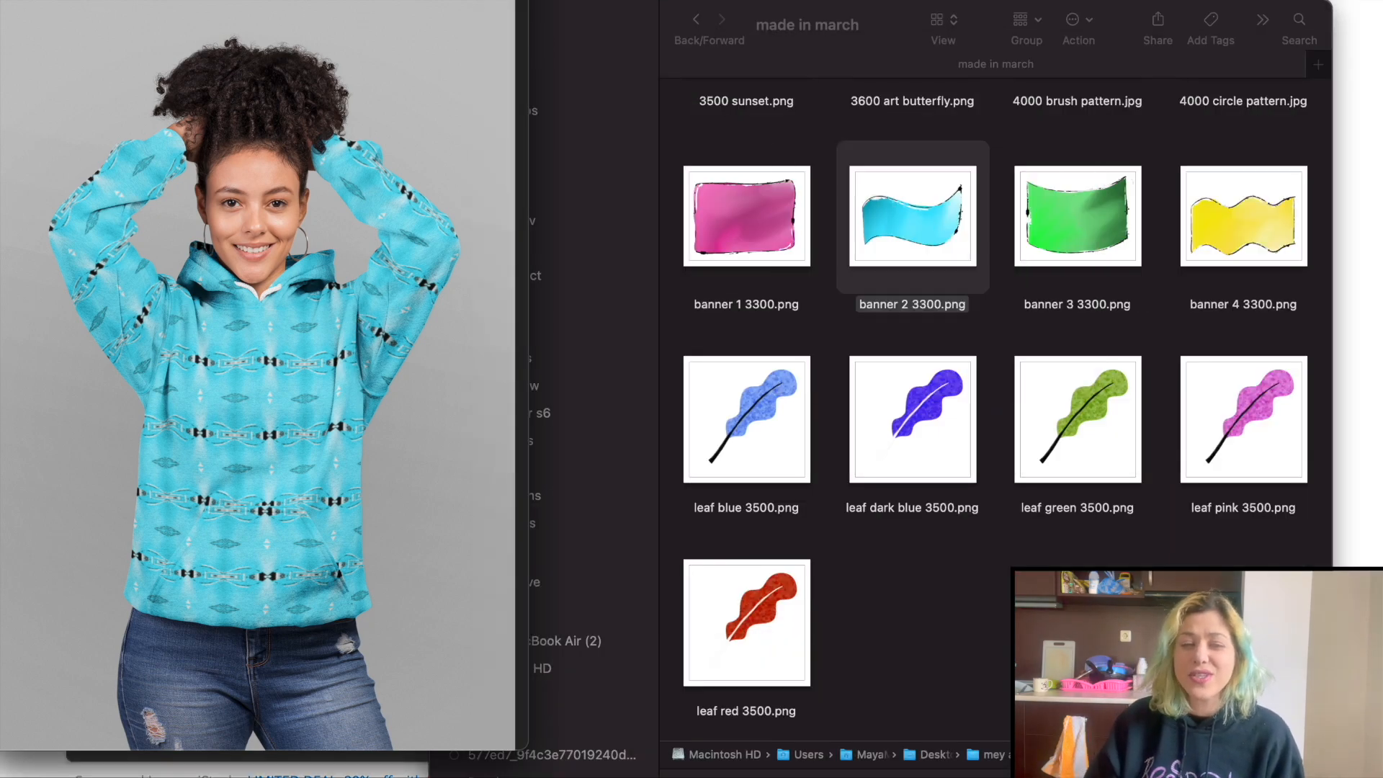
key(super+w)
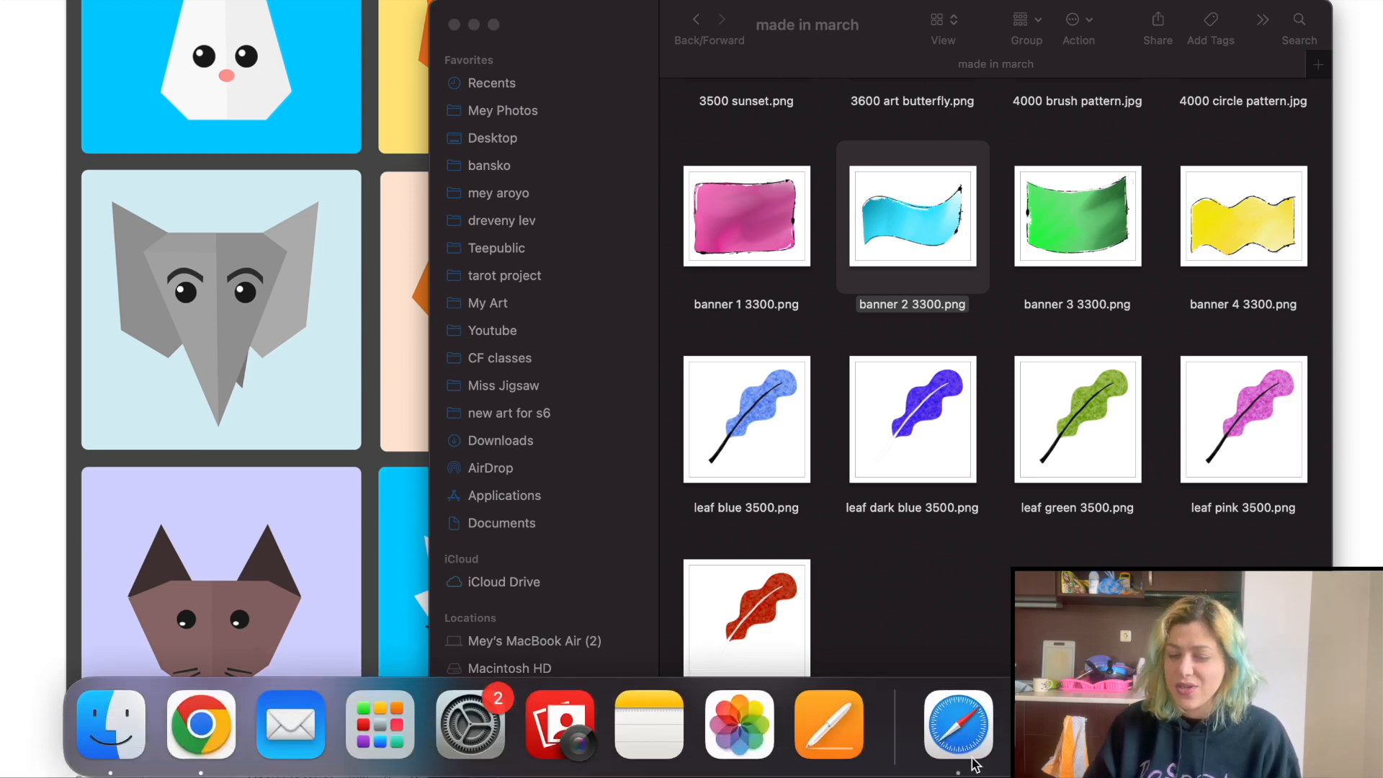
Switch to Patternmaker in Chrome and upload animals-g7c635b171_1920.png from 002 monthly boxes in the mey aroyo folder
right_click(201, 741)
click(269, 476)
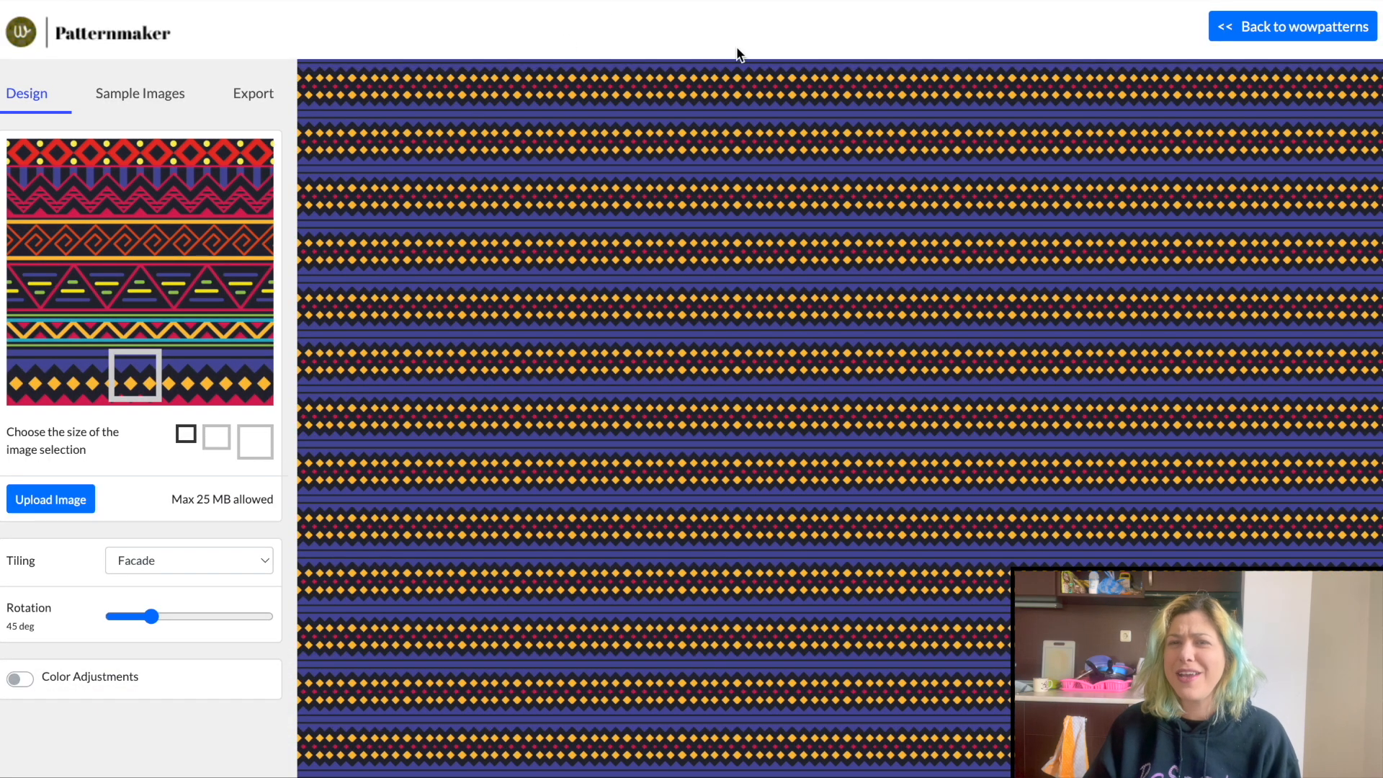
click(70, 500)
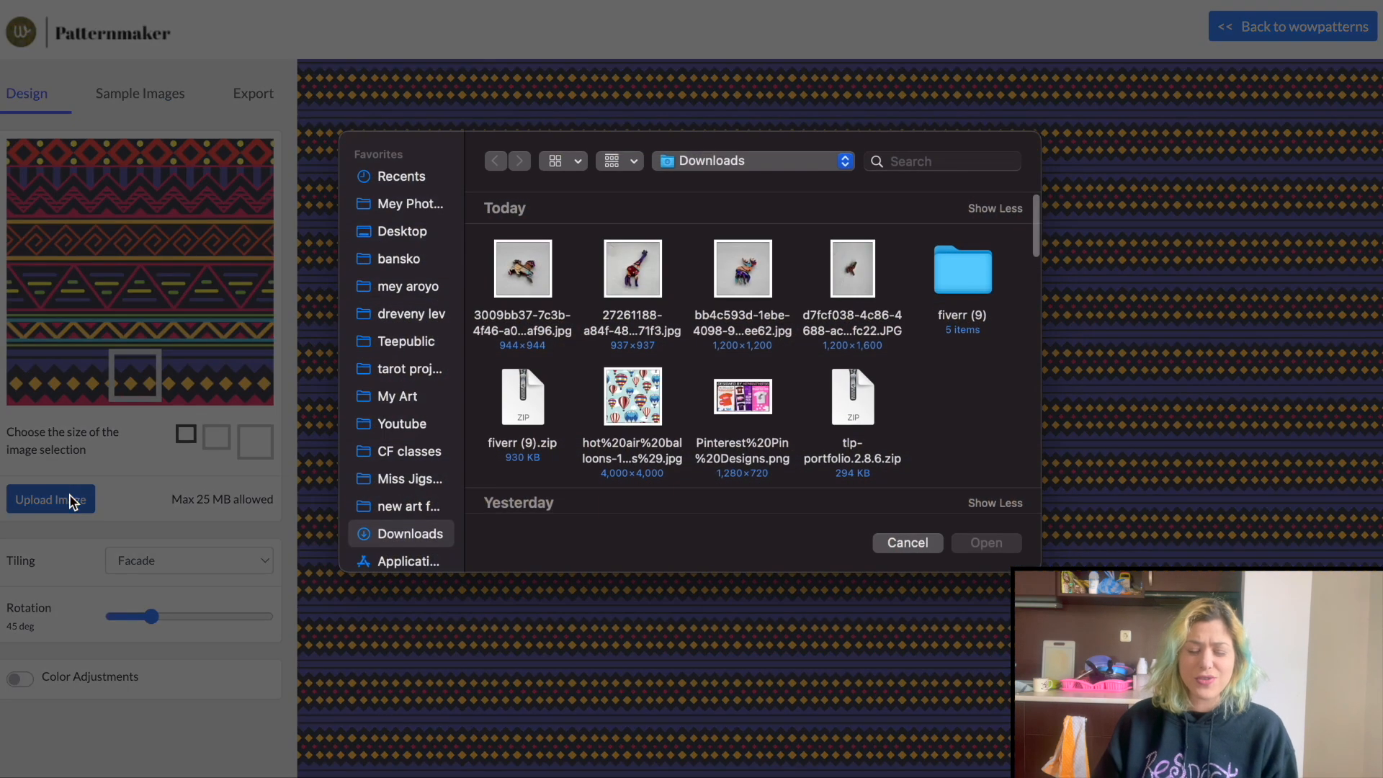
click(400, 288)
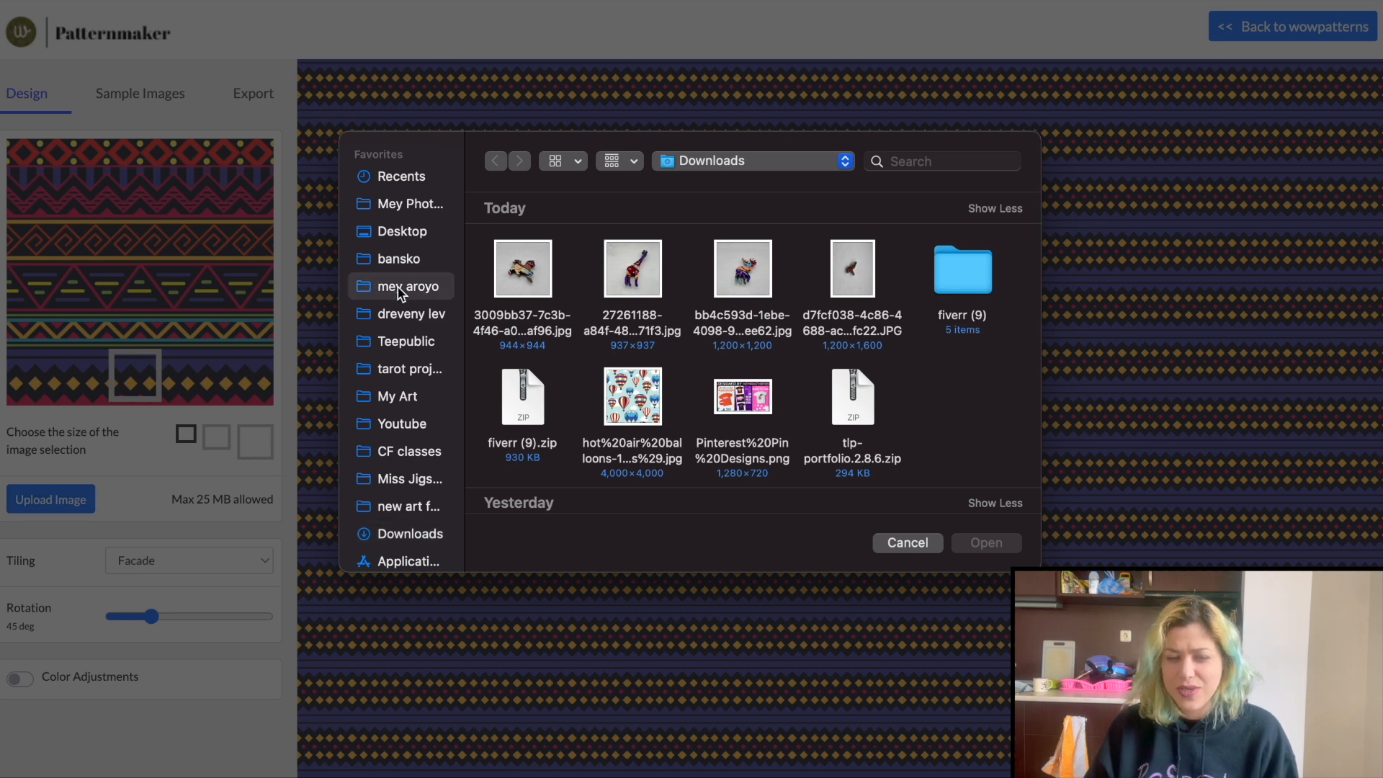
click(632, 432)
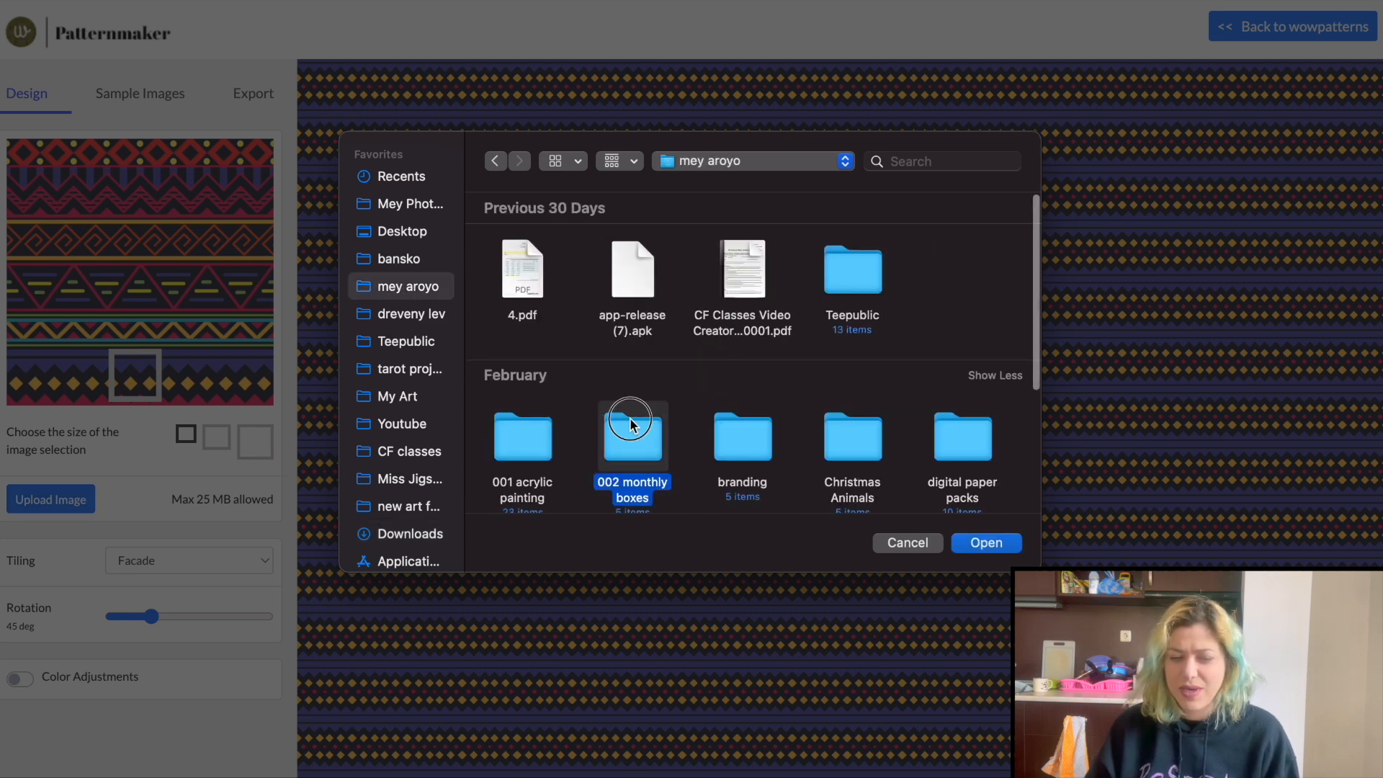
double_click(633, 432)
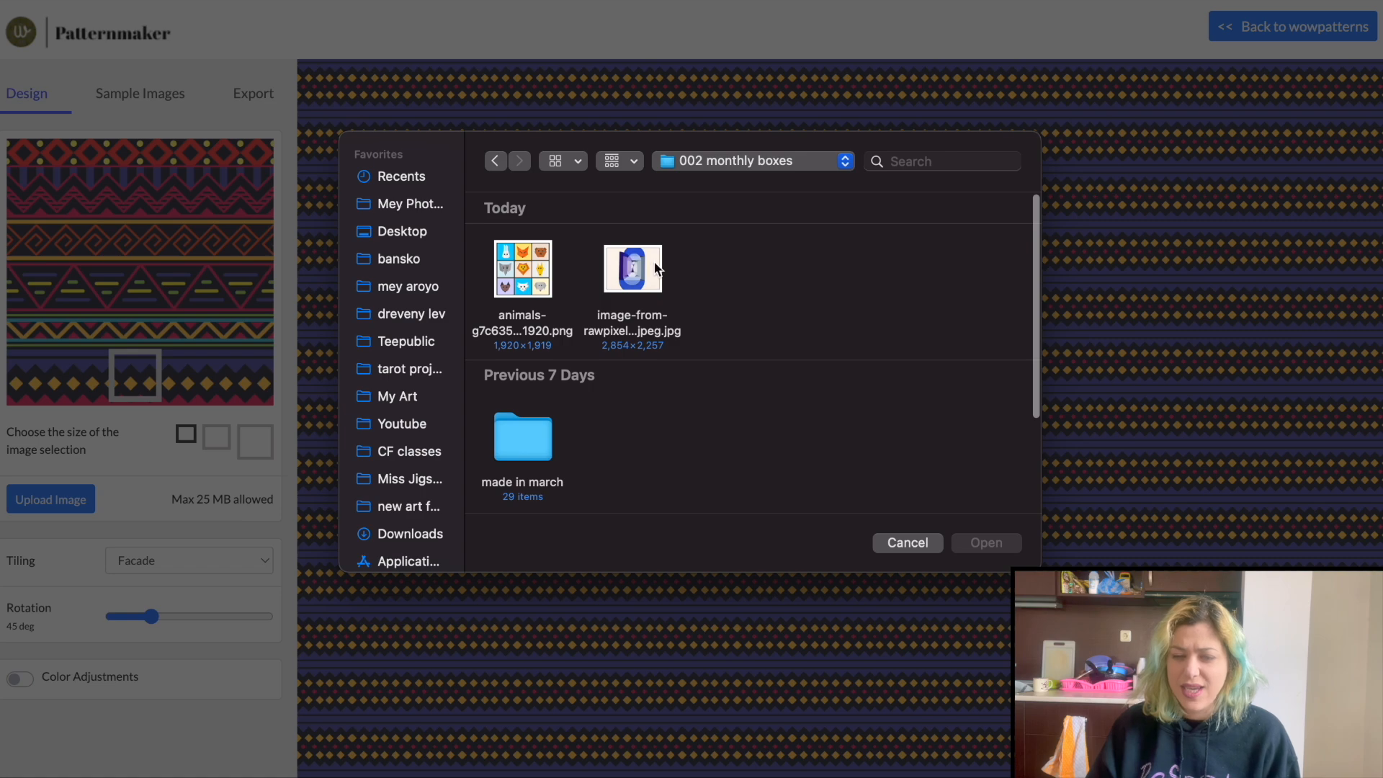
double_click(536, 281)
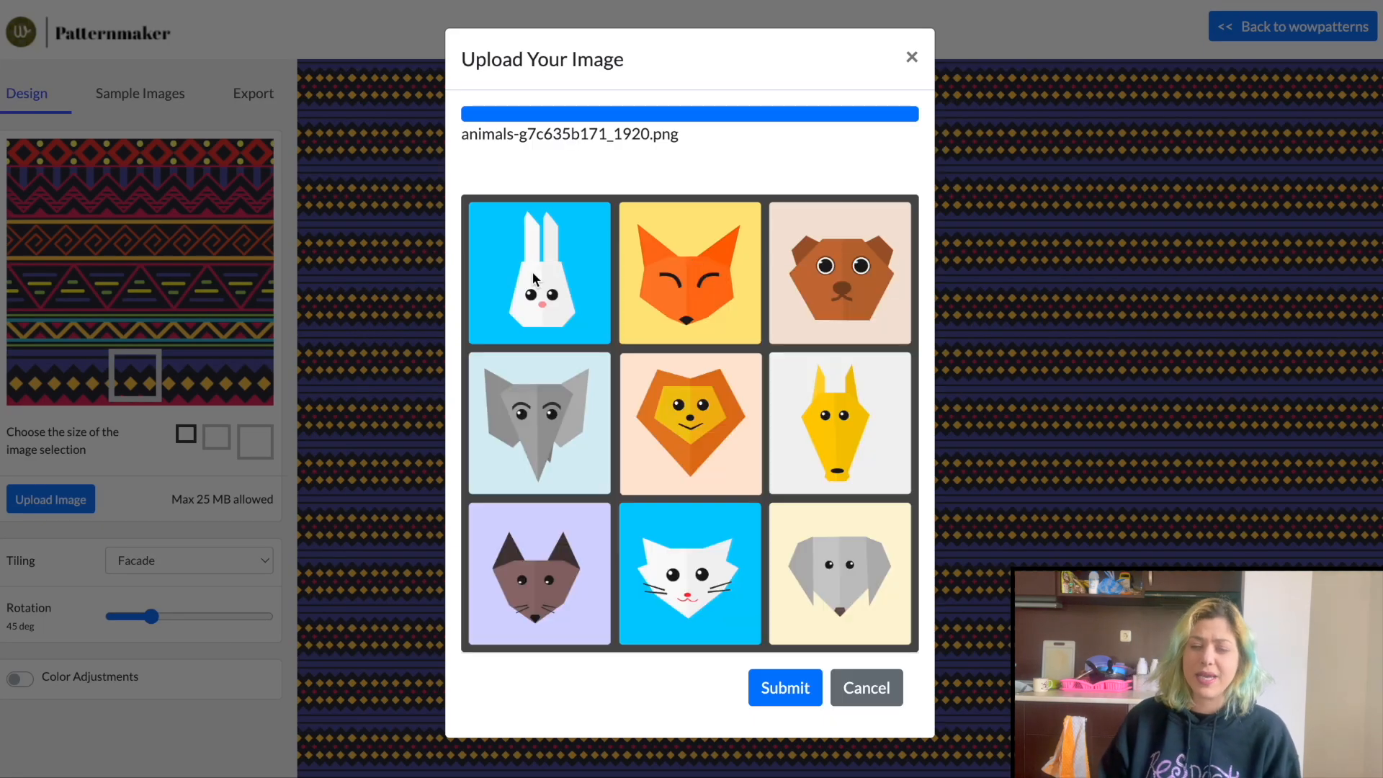
click(778, 688)
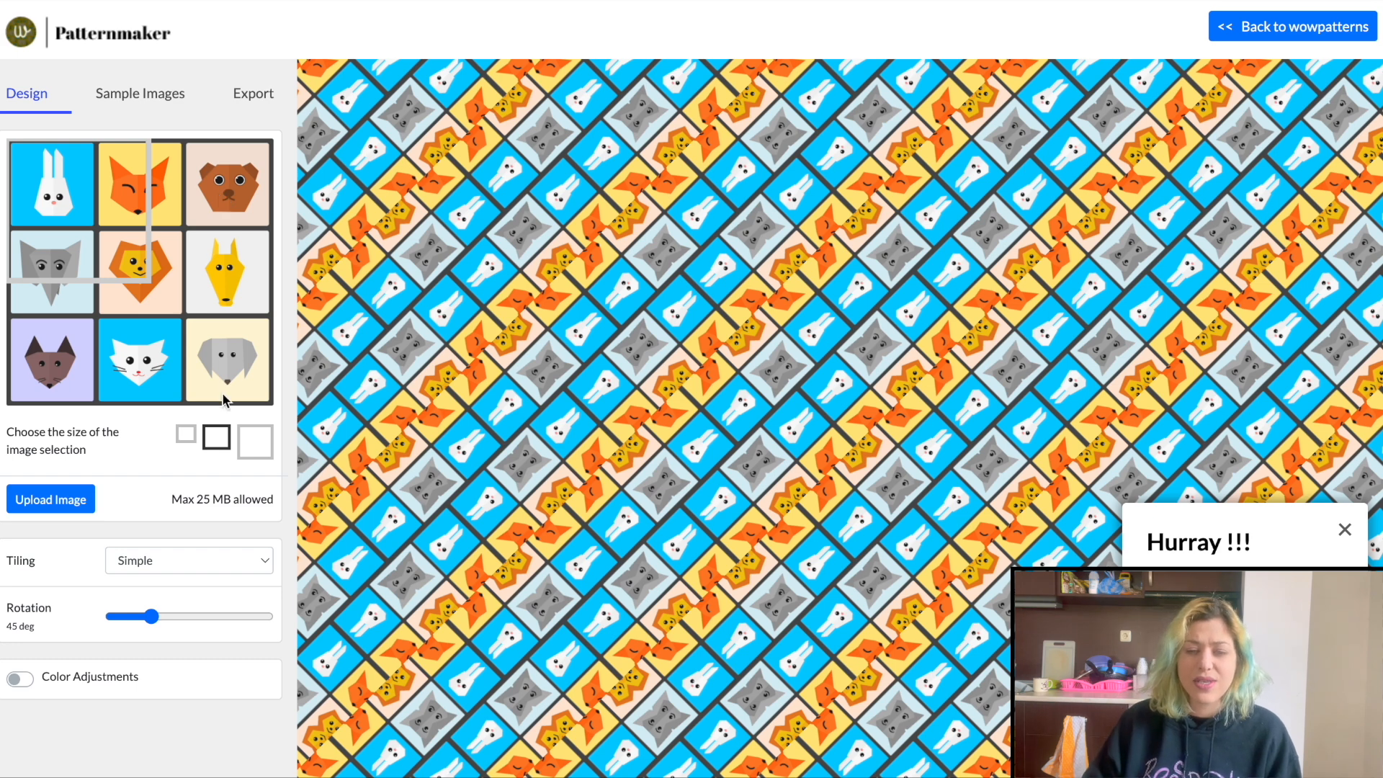
Shift the image selection over the rabbit, fox, elephant and lion, set the tiling to Facade, and dismiss the notification
drag(96, 192, 115, 213)
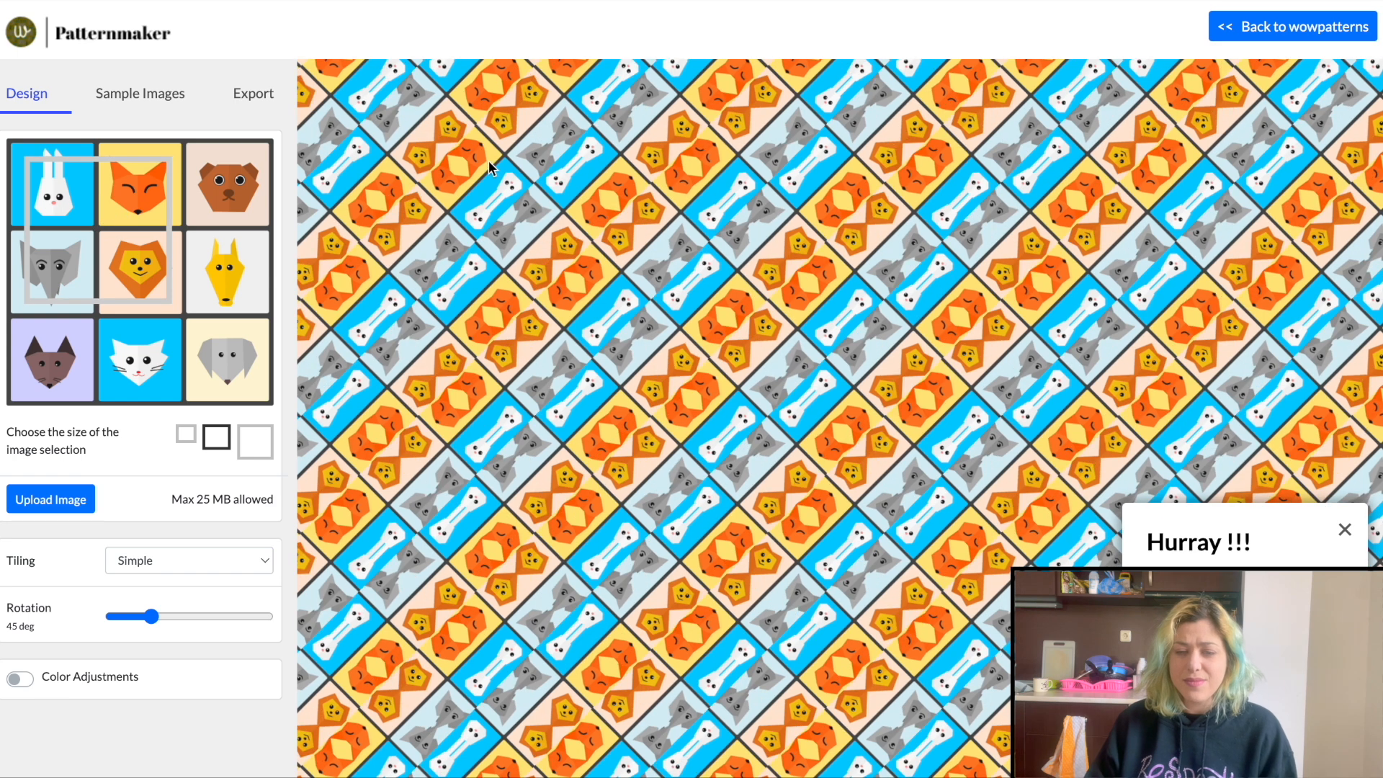
click(188, 560)
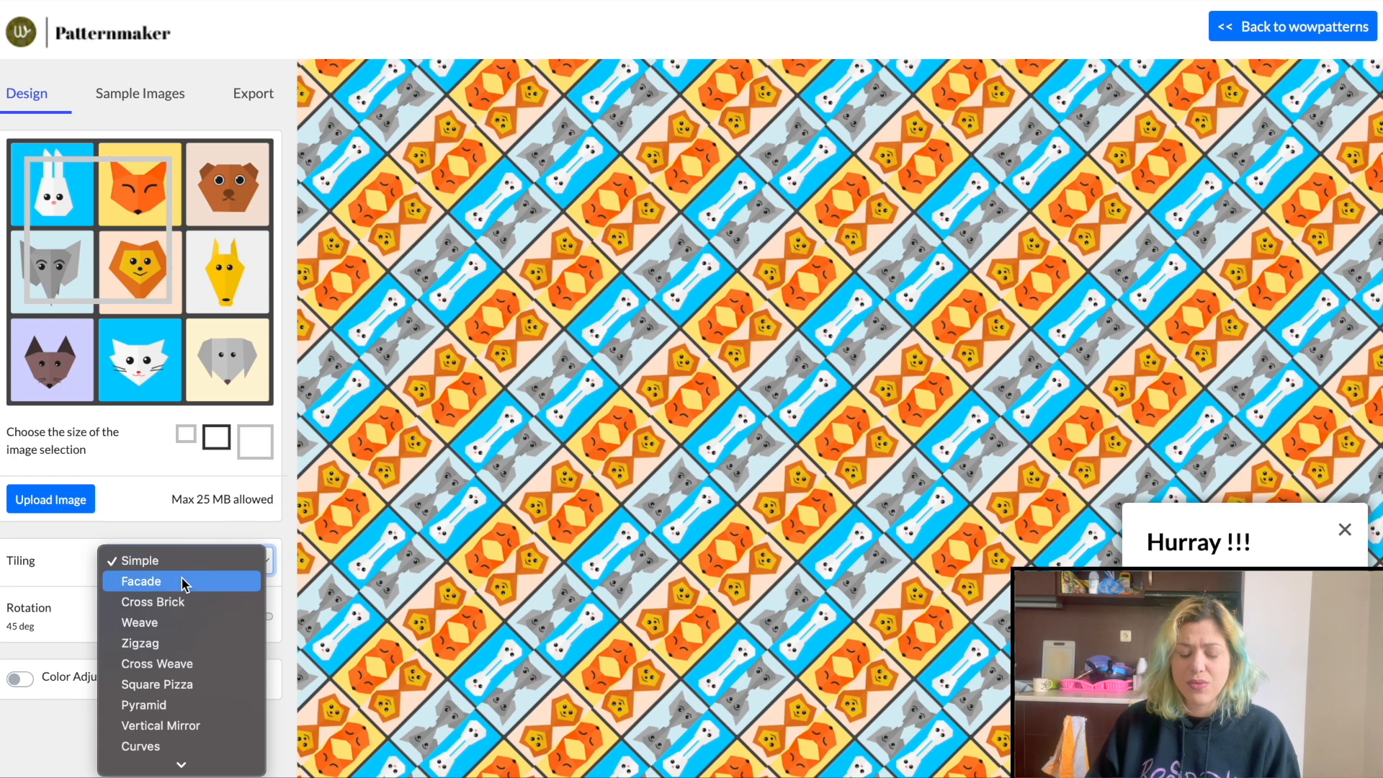
click(182, 577)
click(1342, 531)
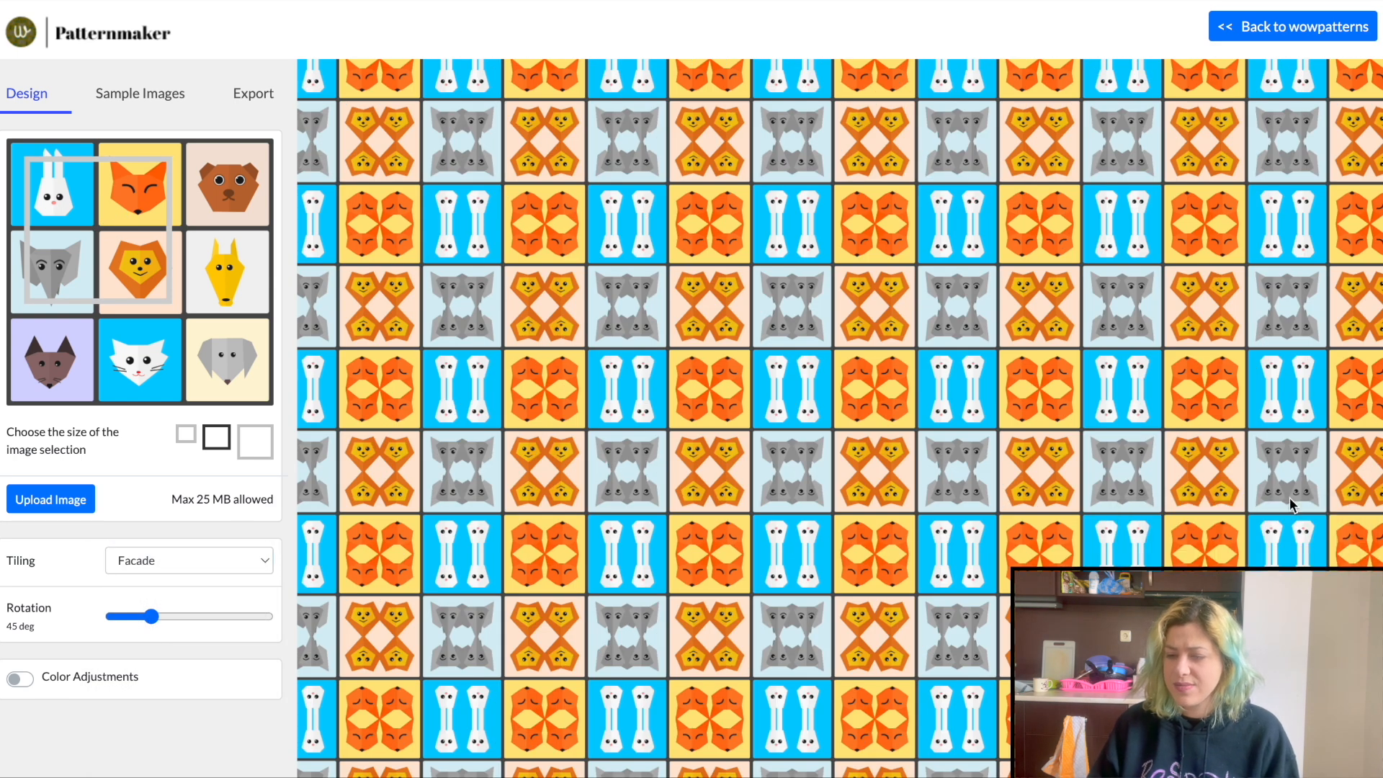
Try the Cross Brick, Square Pizza, Curves, Vertical Mirror and Hexagon tilings on the animal pattern, and return to Facade
click(189, 560)
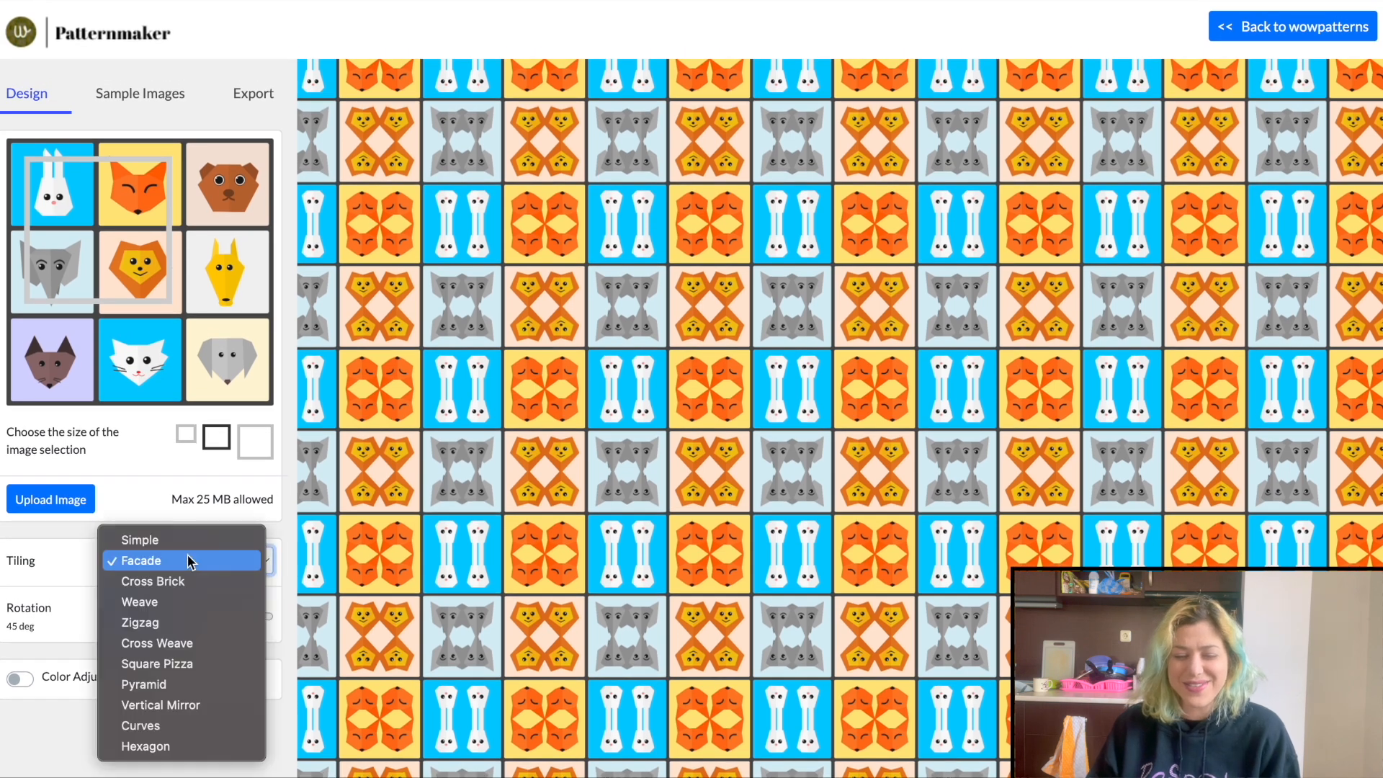
click(186, 578)
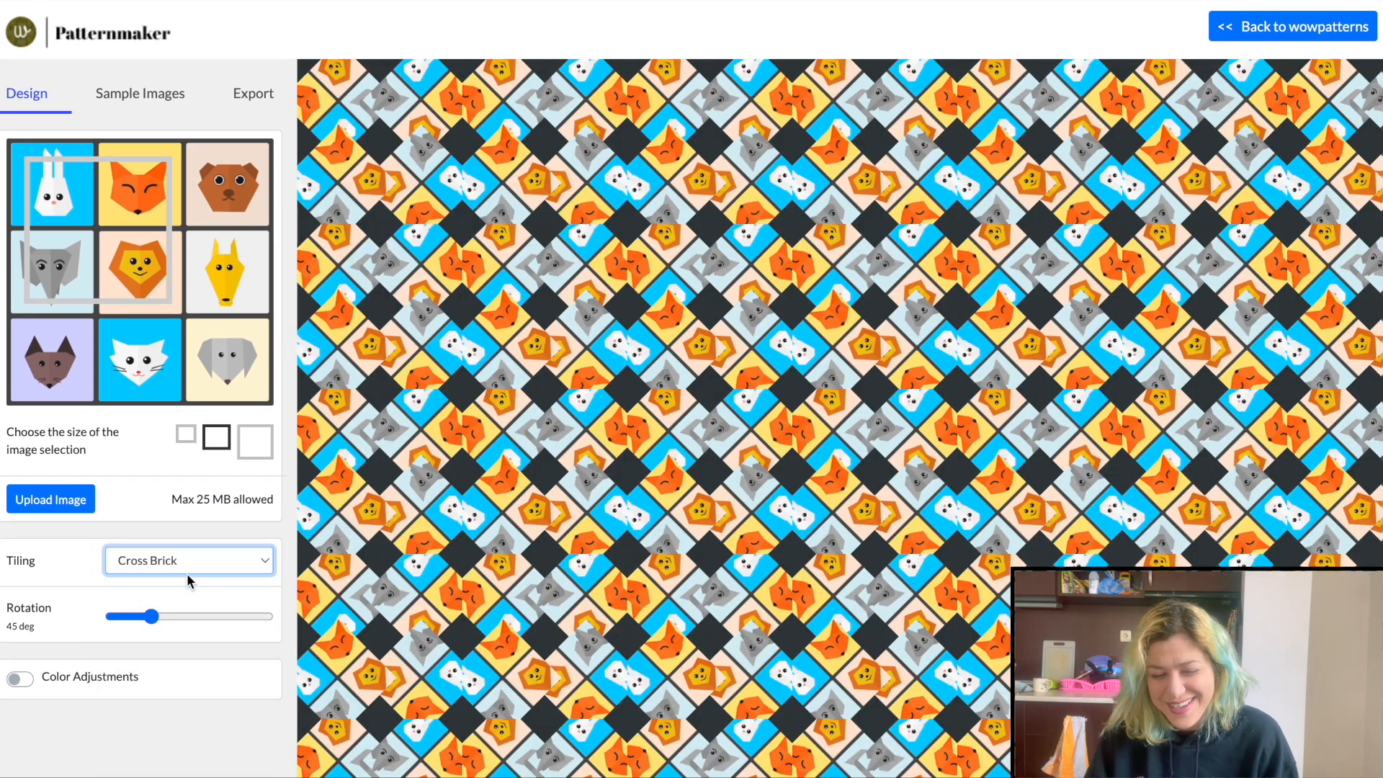
click(189, 562)
click(188, 644)
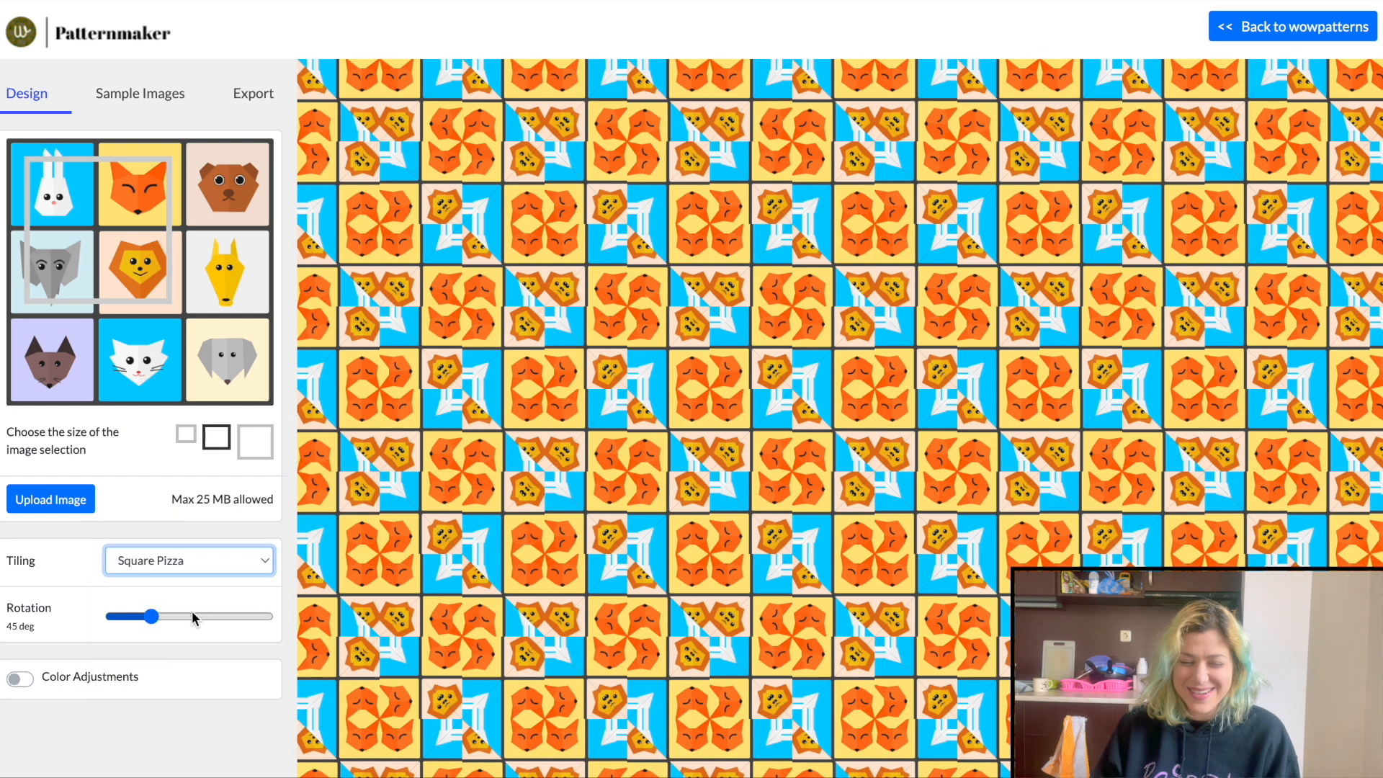
click(196, 566)
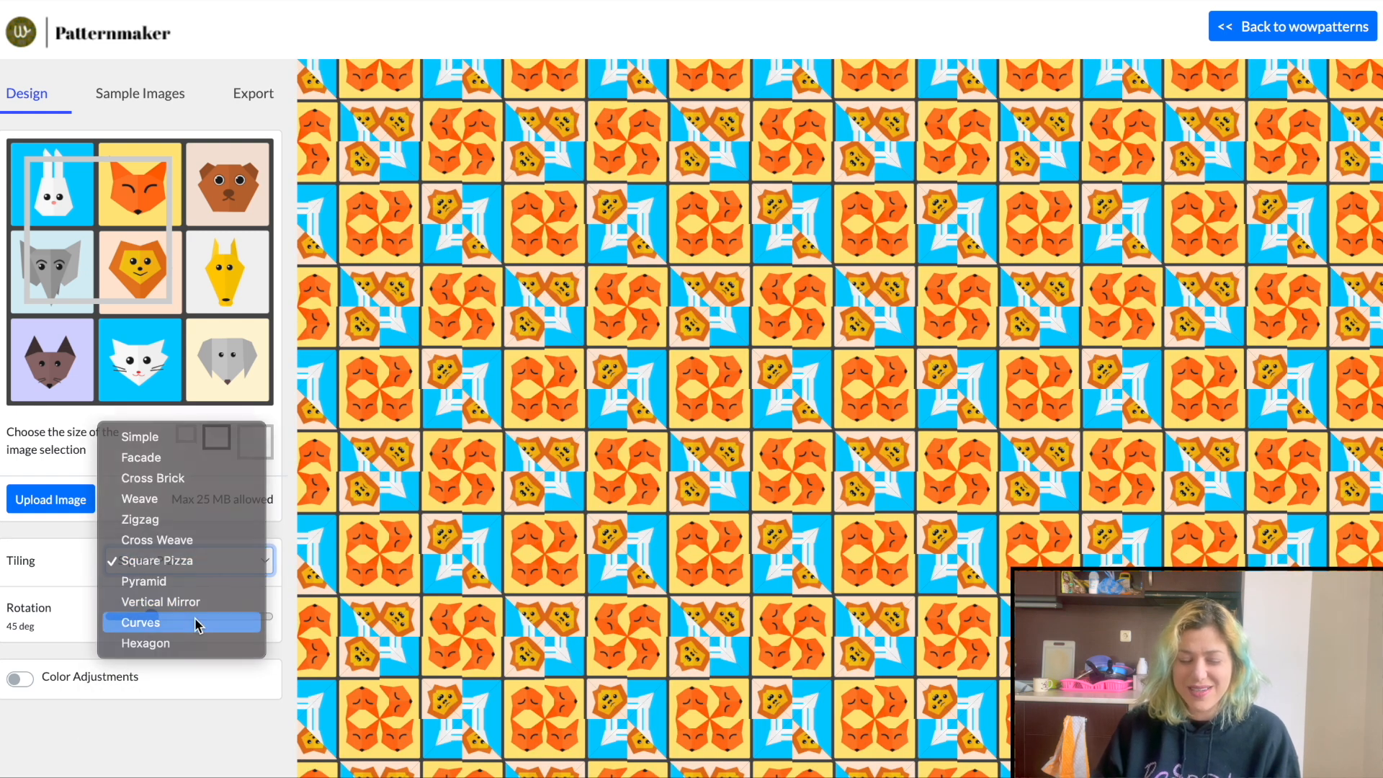
click(195, 621)
click(201, 562)
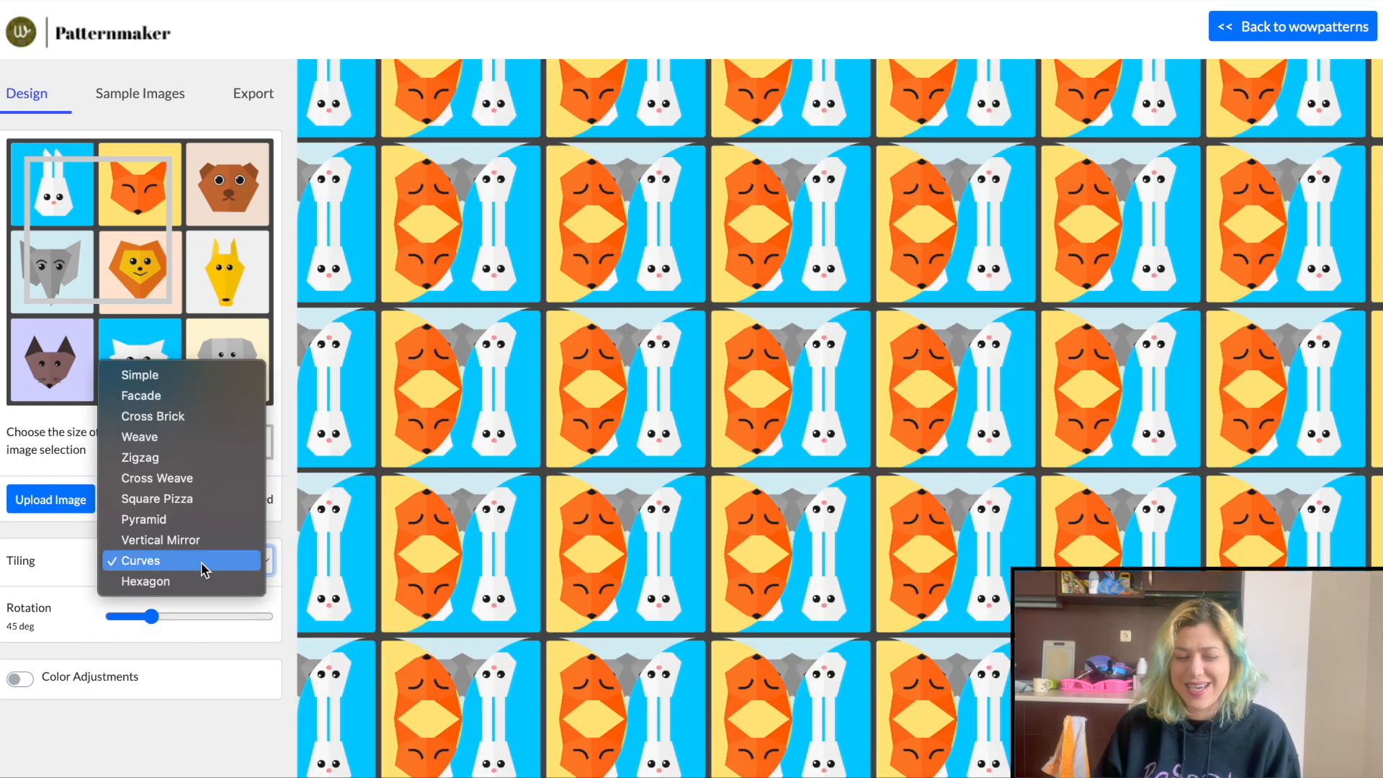
click(196, 546)
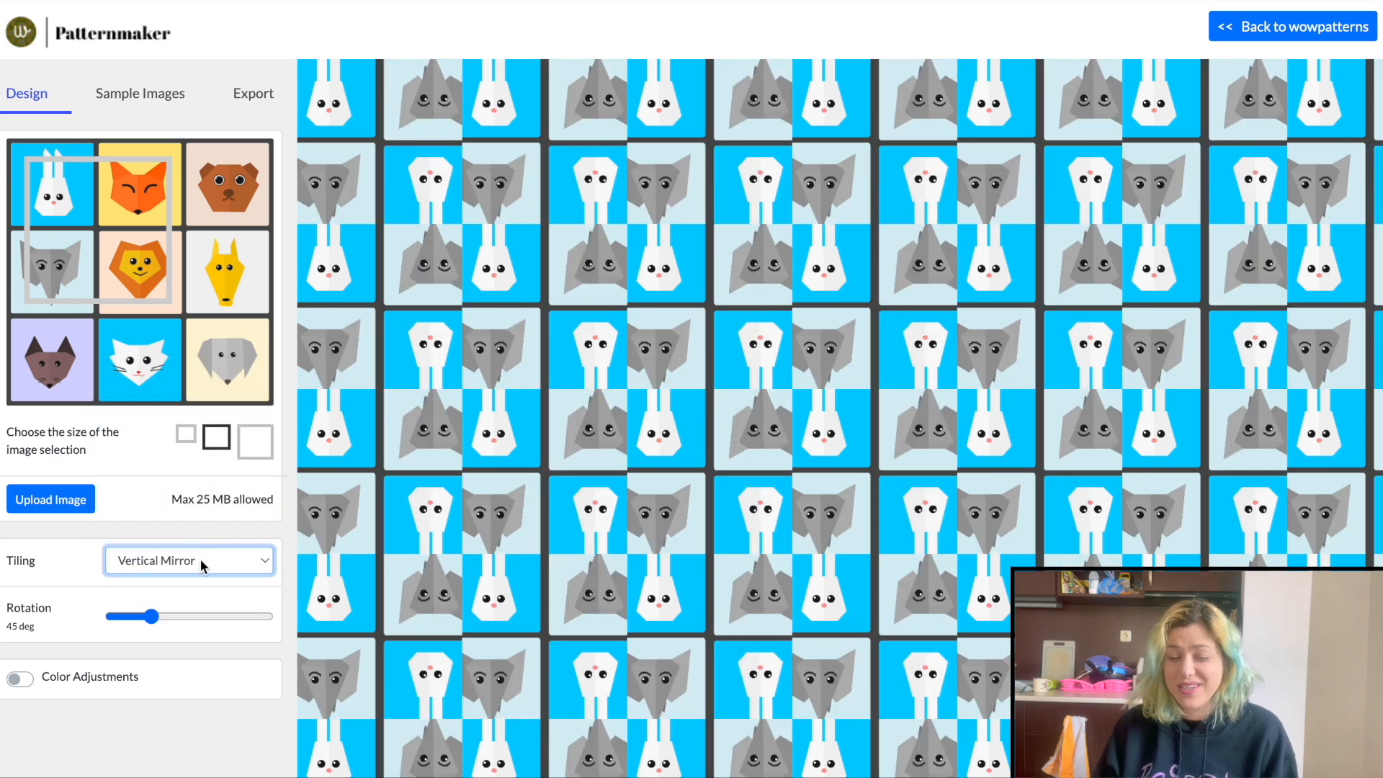
click(202, 563)
click(204, 599)
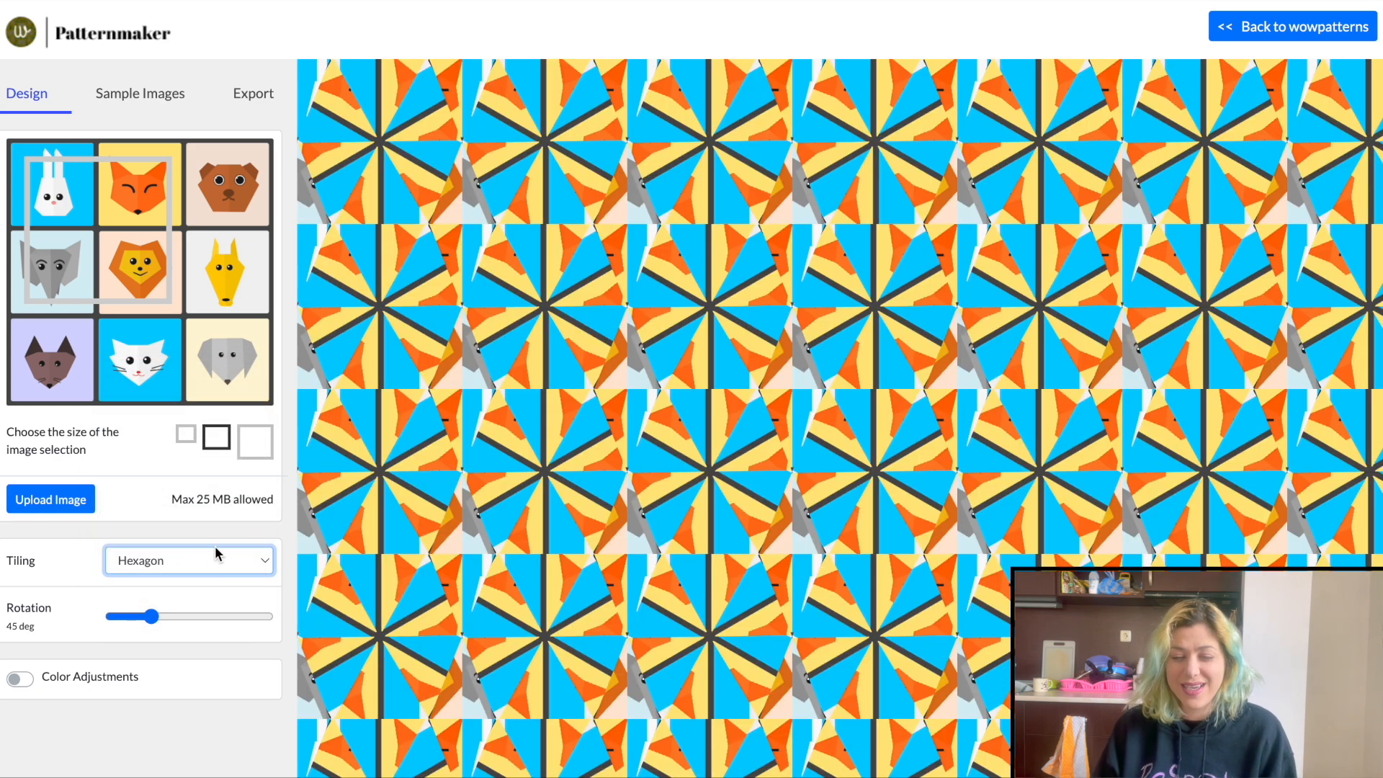
click(216, 553)
click(206, 377)
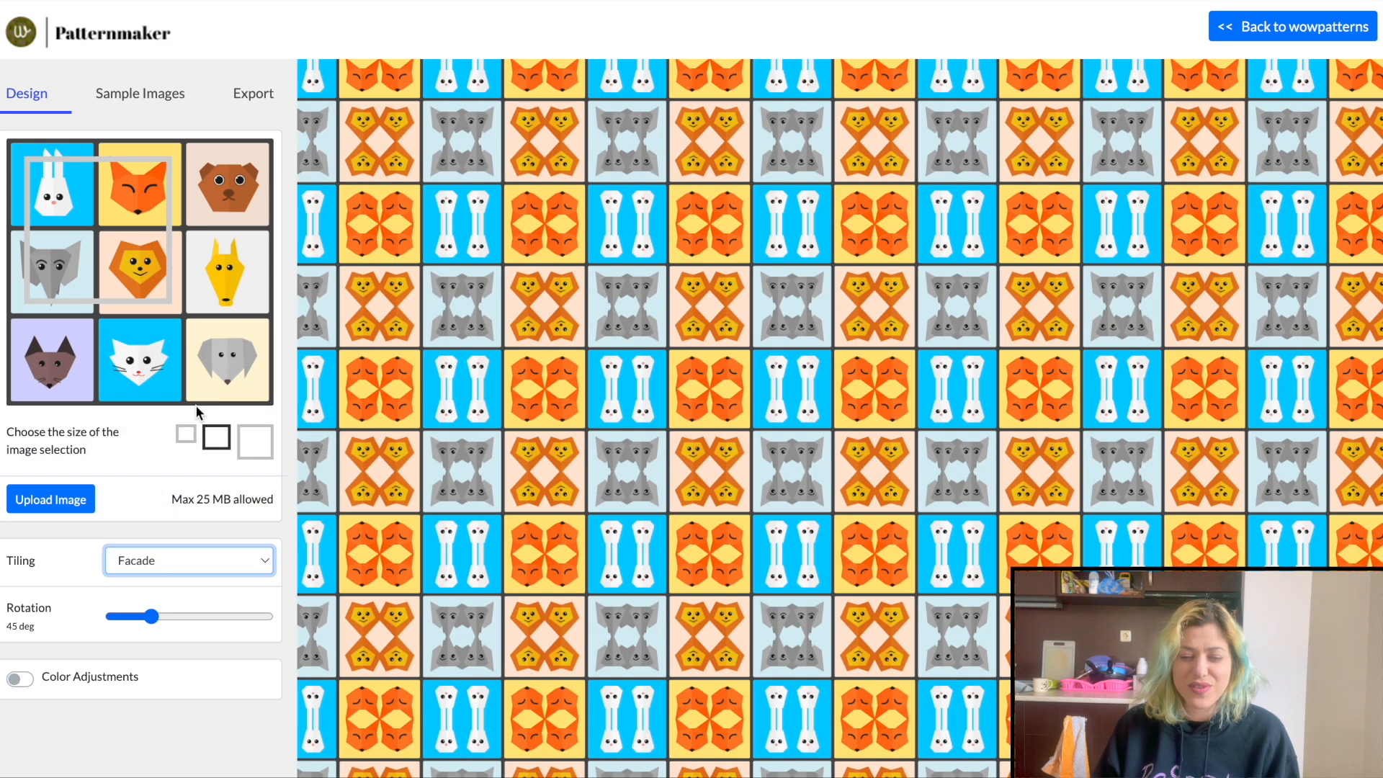
Rotate the pattern to 131 degrees and place the smallest image selection across the border between the cat and the dog
click(185, 432)
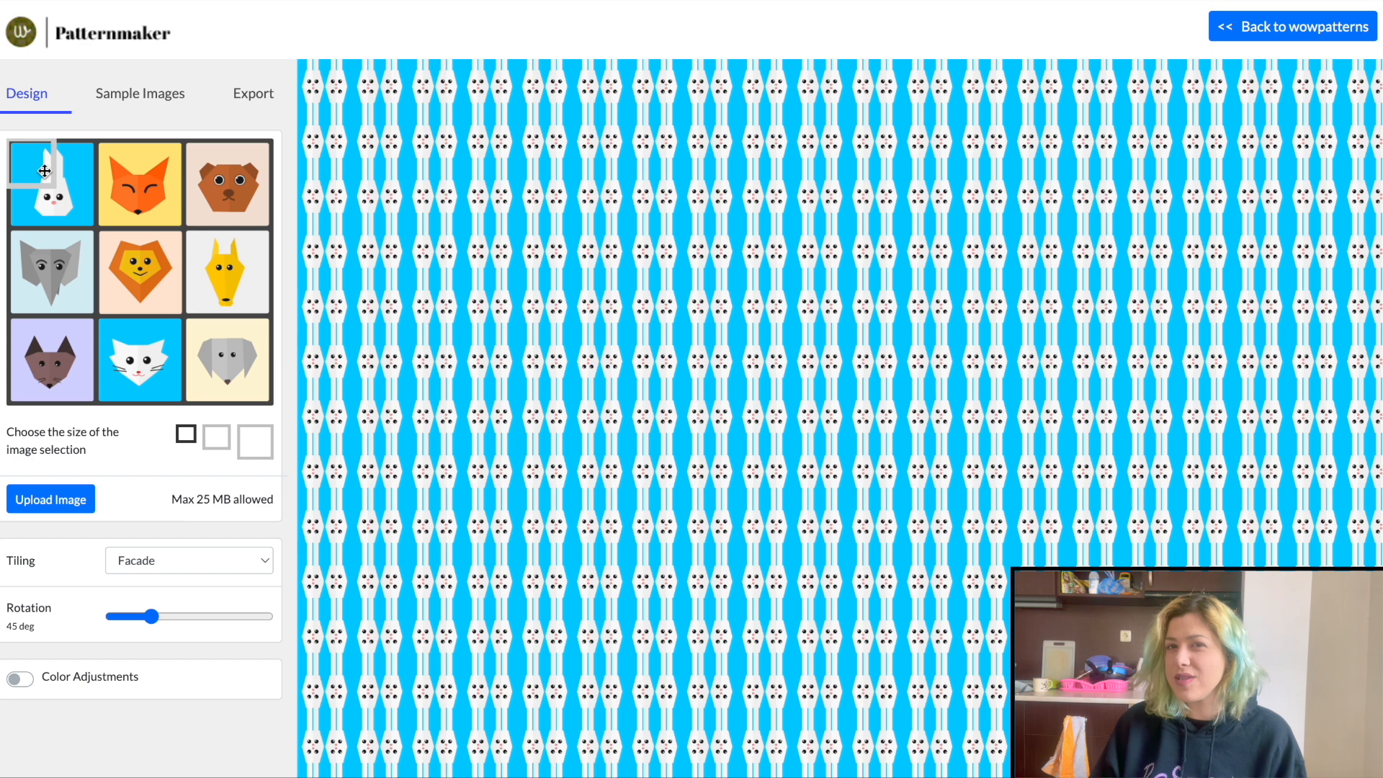
drag(39, 163, 136, 199)
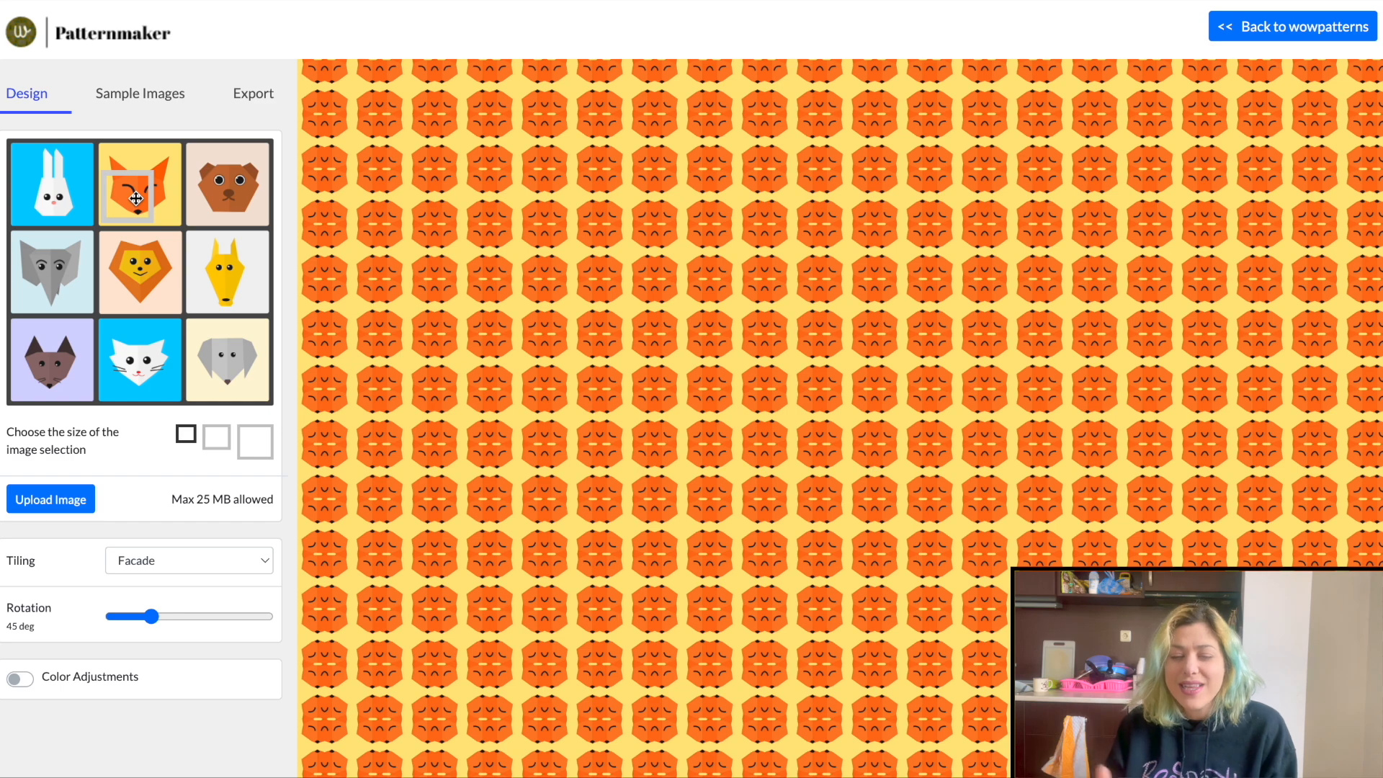
drag(151, 617, 226, 627)
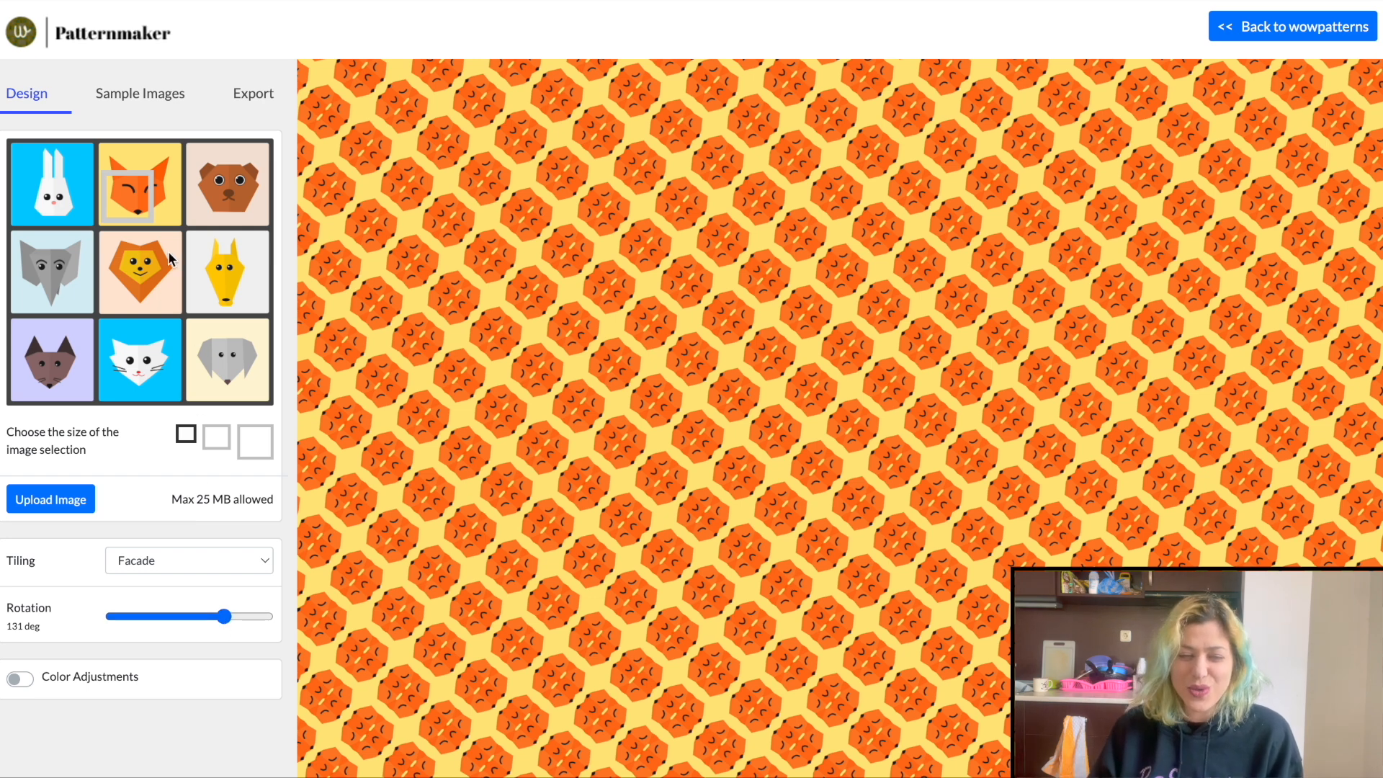
drag(134, 209, 193, 373)
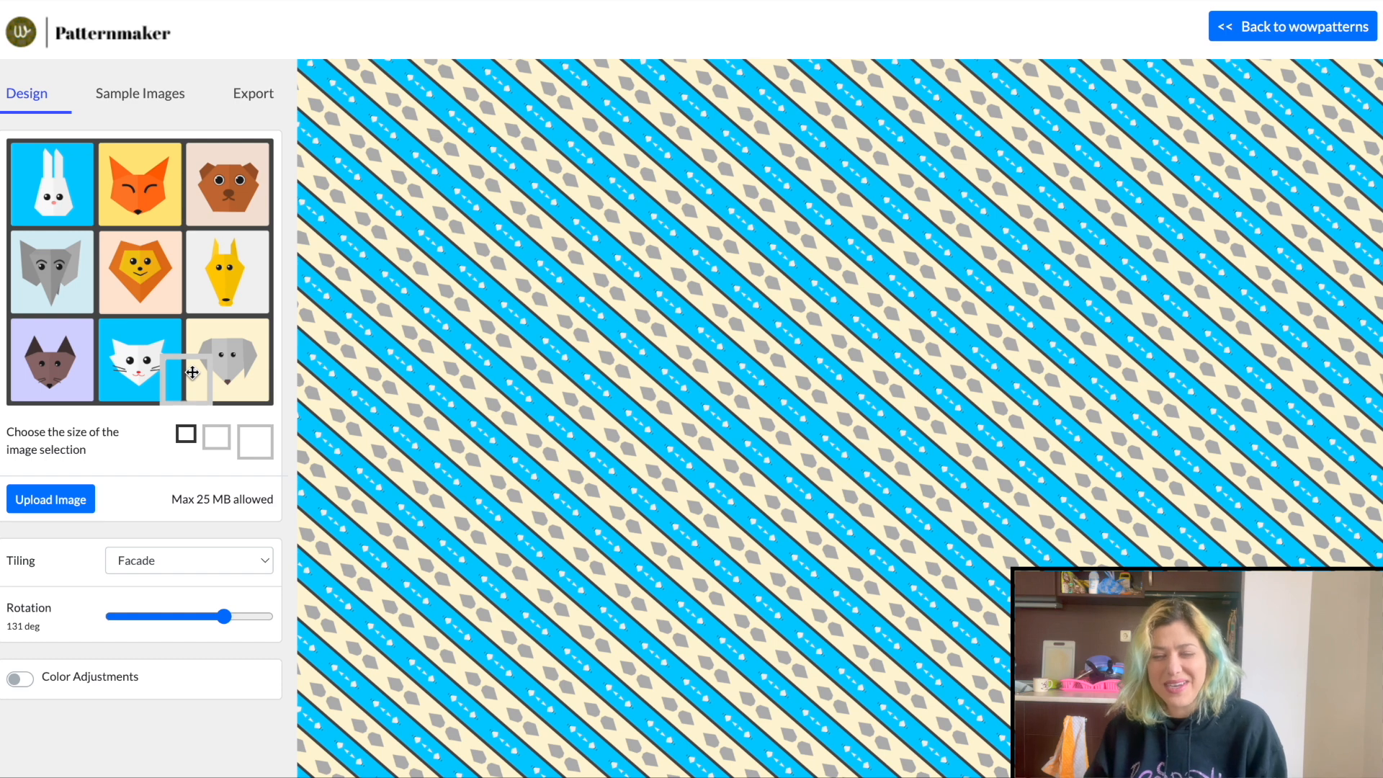
Open the export settings and set the tile's width and height to 200 pixels
click(251, 94)
click(95, 202)
key(Tab)
text(200)
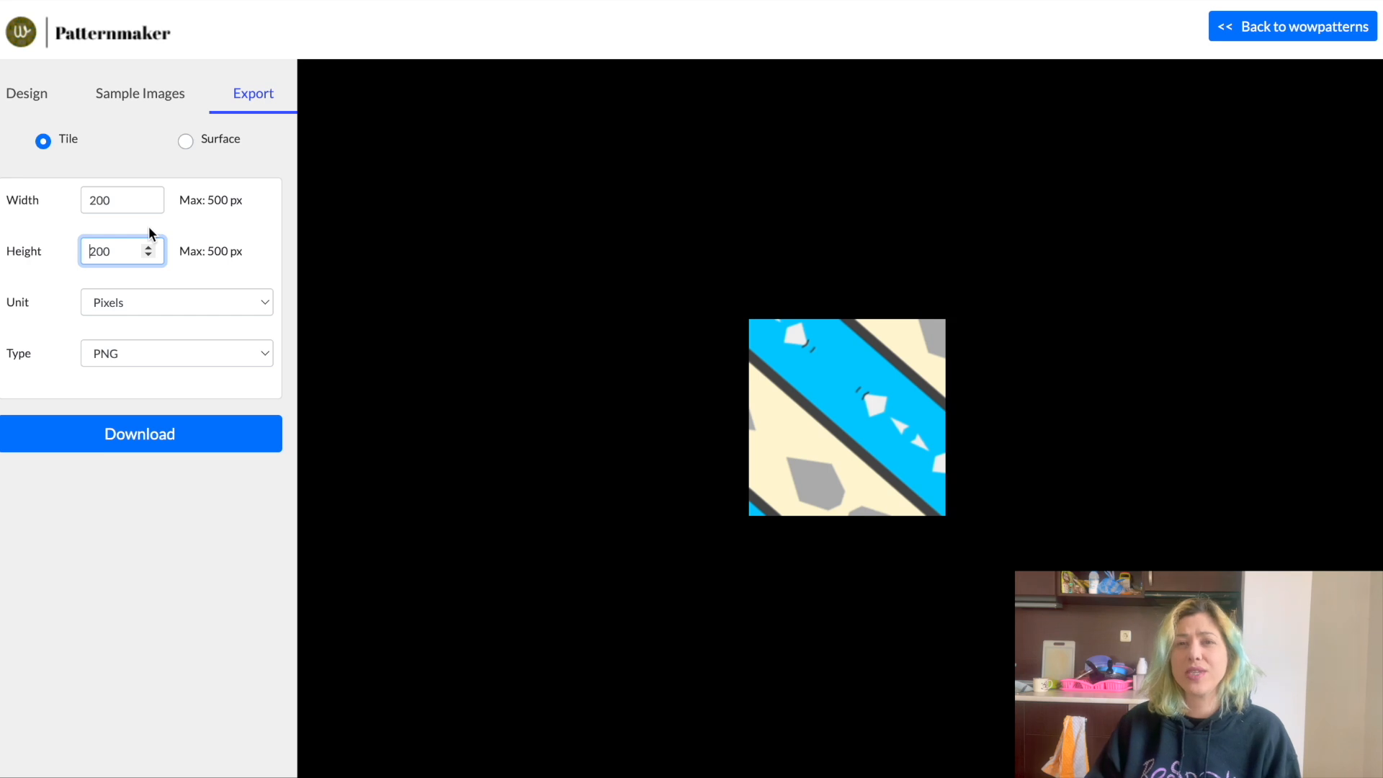
Choose Surface as the export mode and set its width and height to 5000 pixels
click(186, 141)
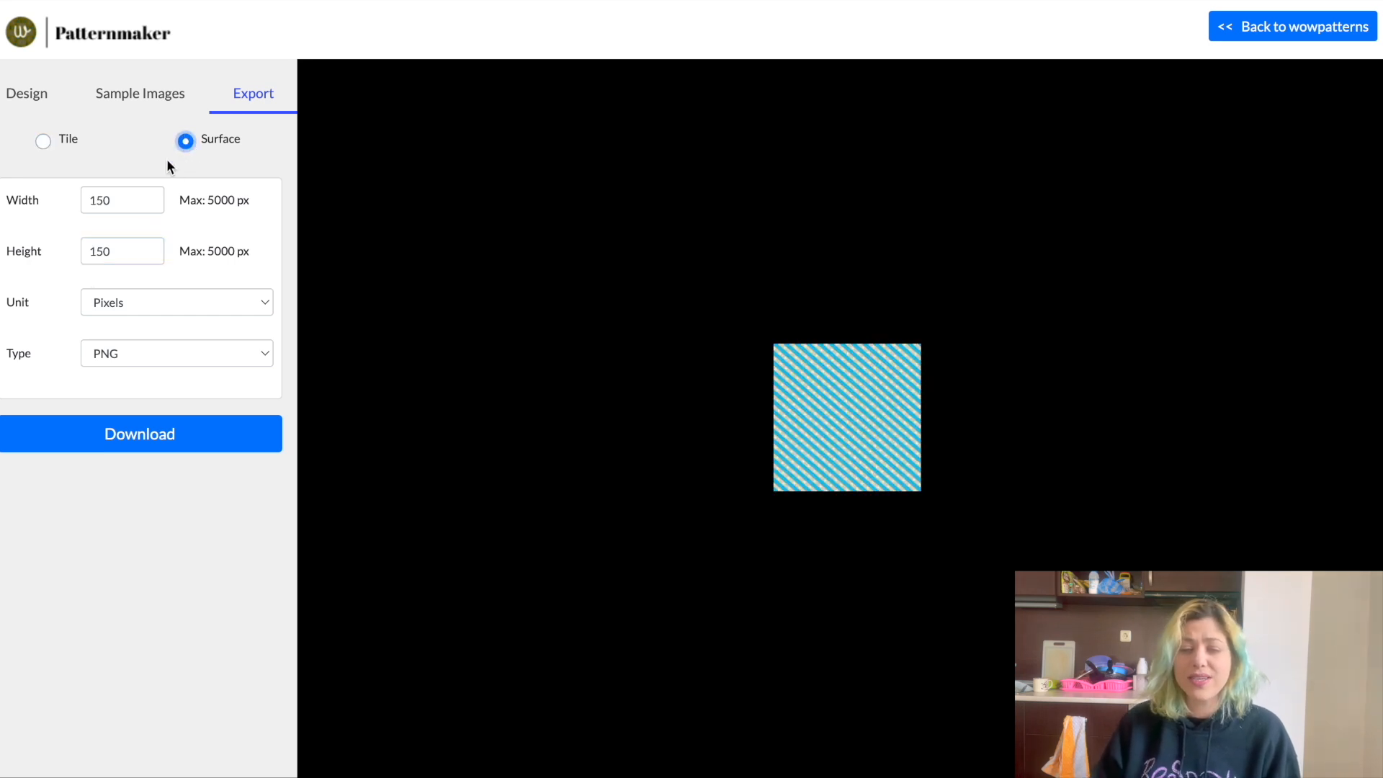
double_click(97, 206)
text(5)
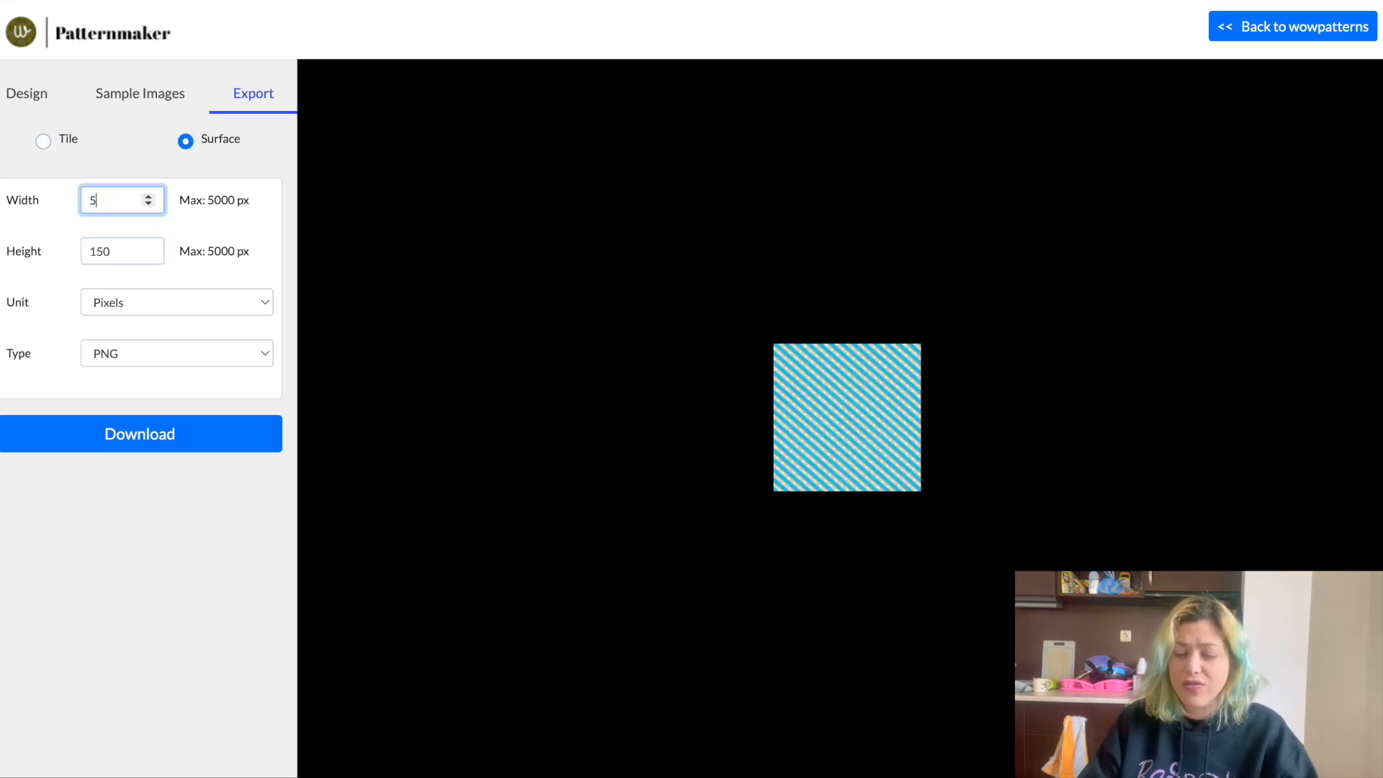
click(193, 218)
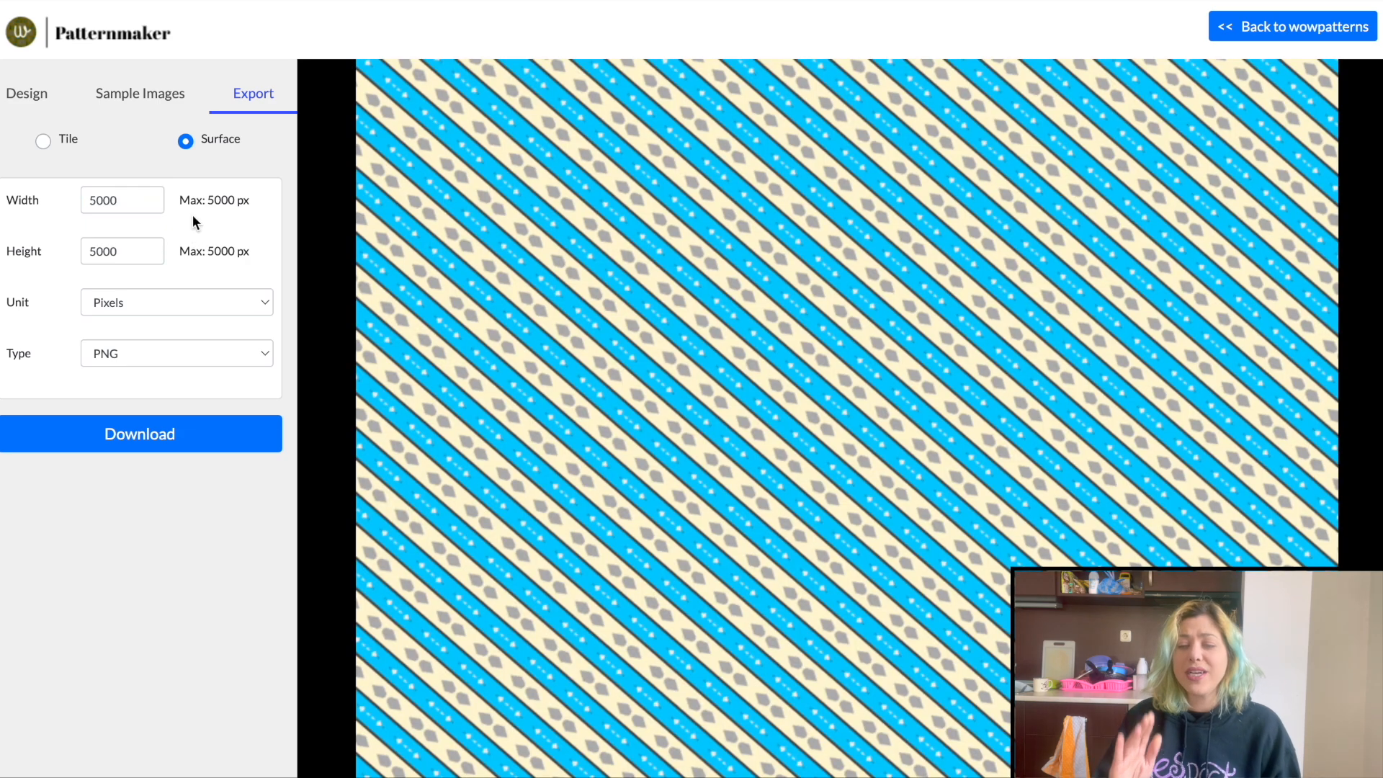
click(43, 141)
click(185, 141)
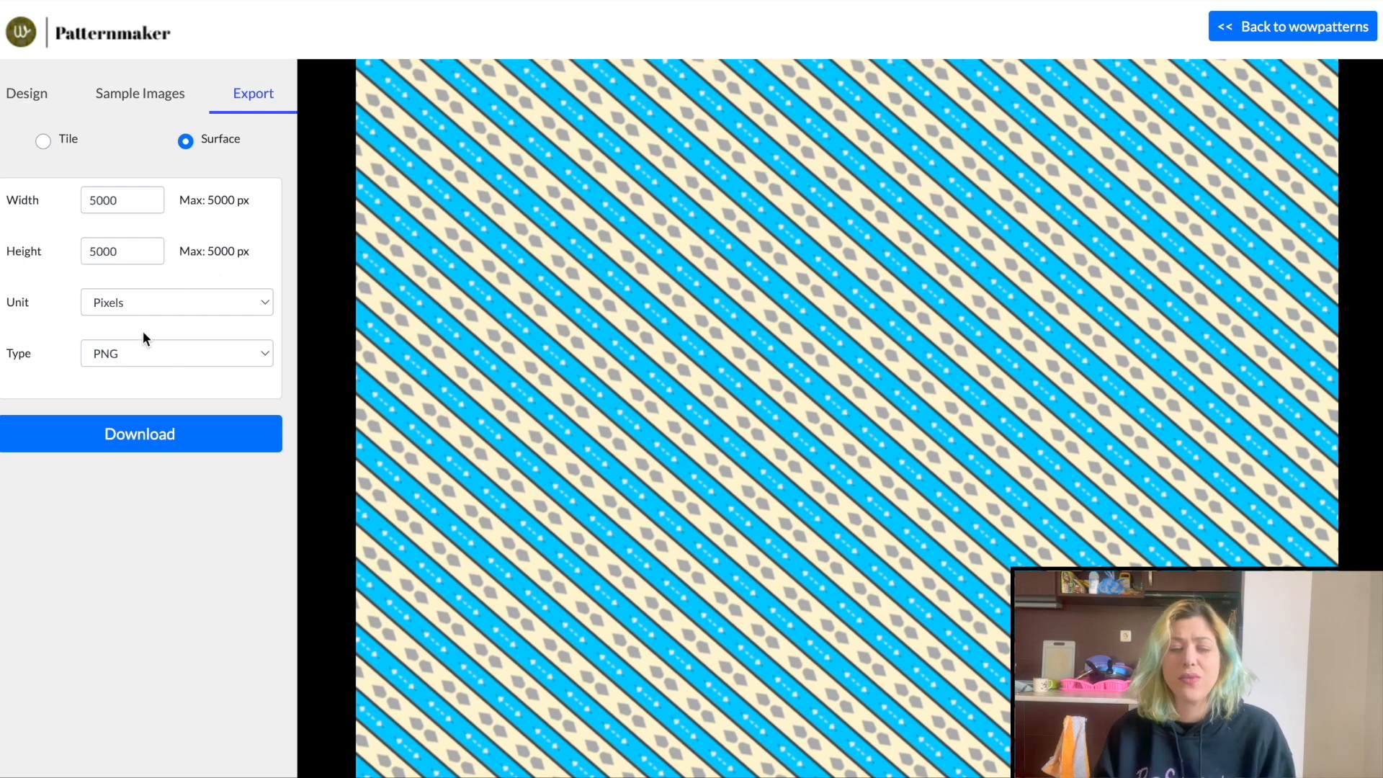
Download the surface pattern as a JPG and open the downloaded image to examine it
click(147, 357)
click(147, 376)
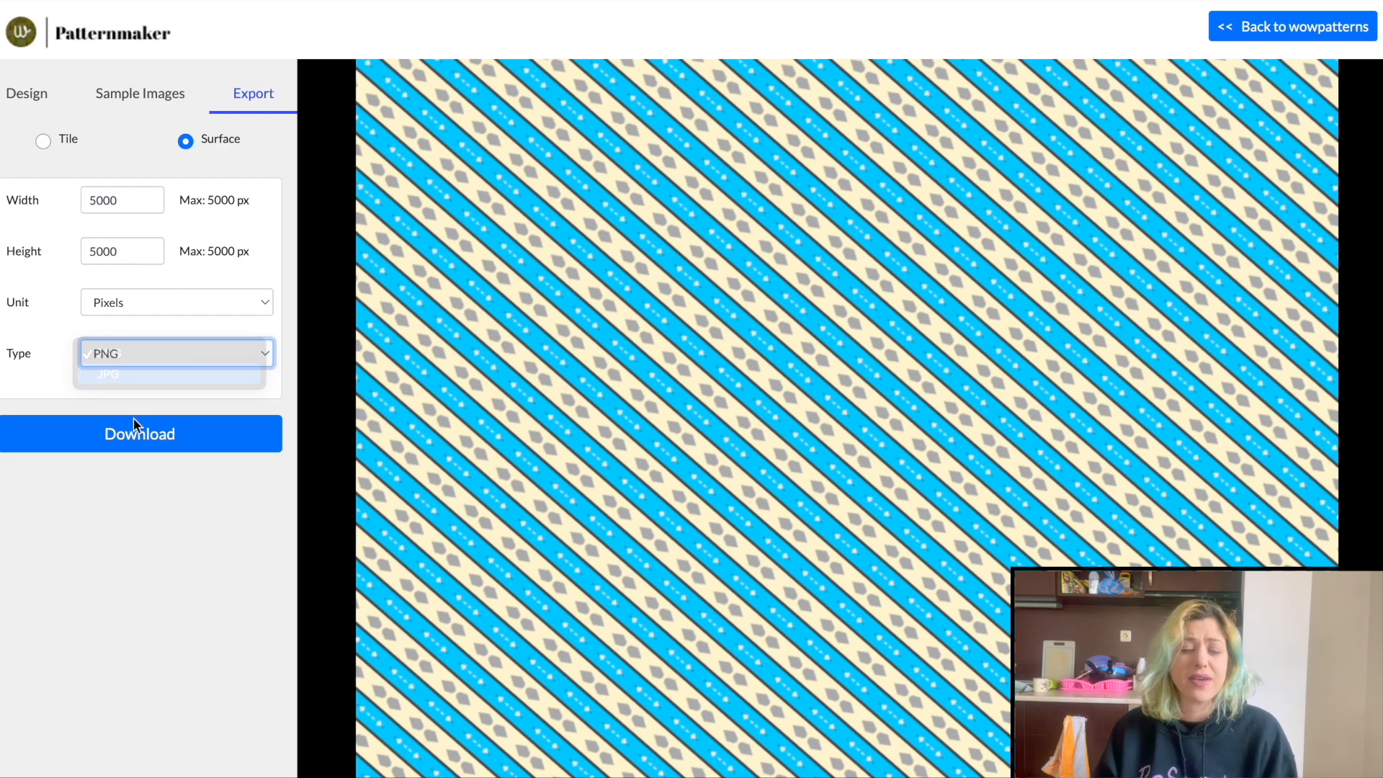
click(140, 446)
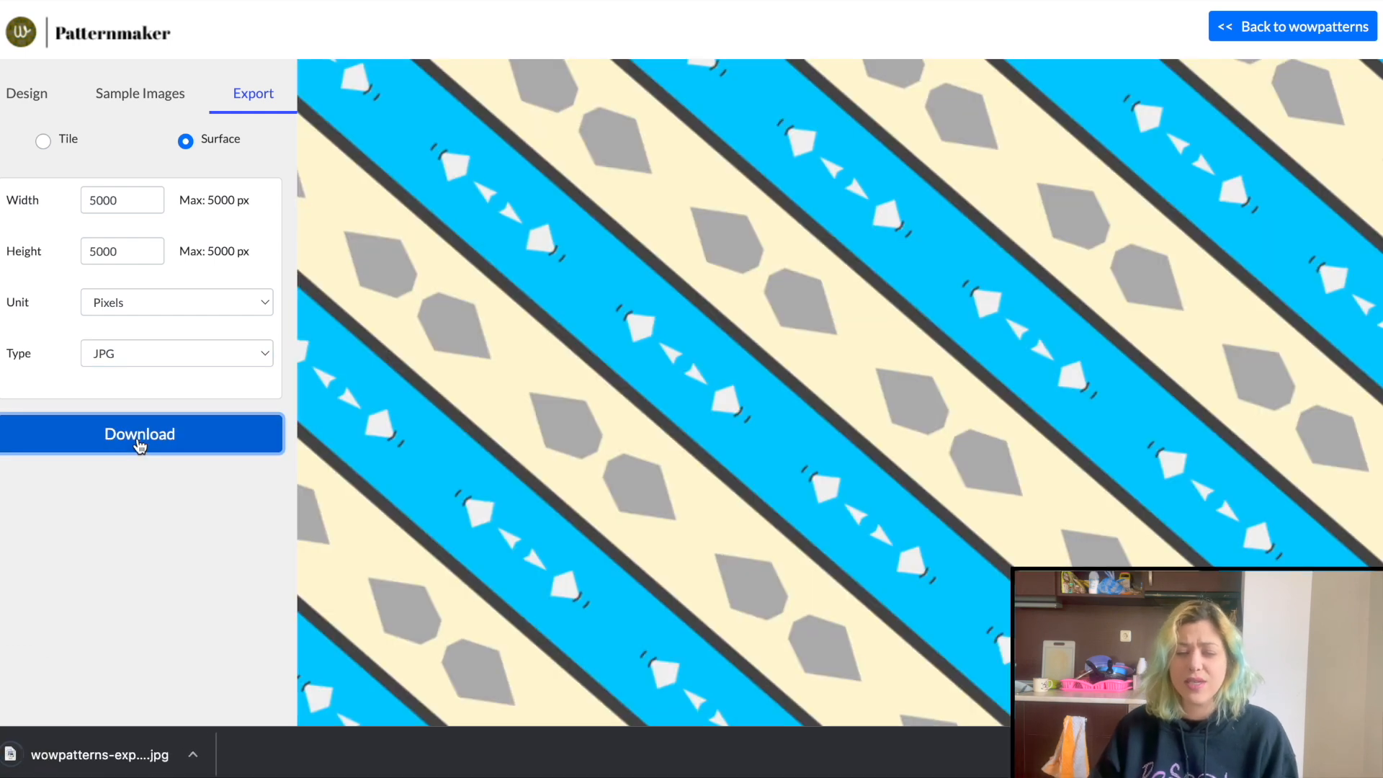
click(101, 755)
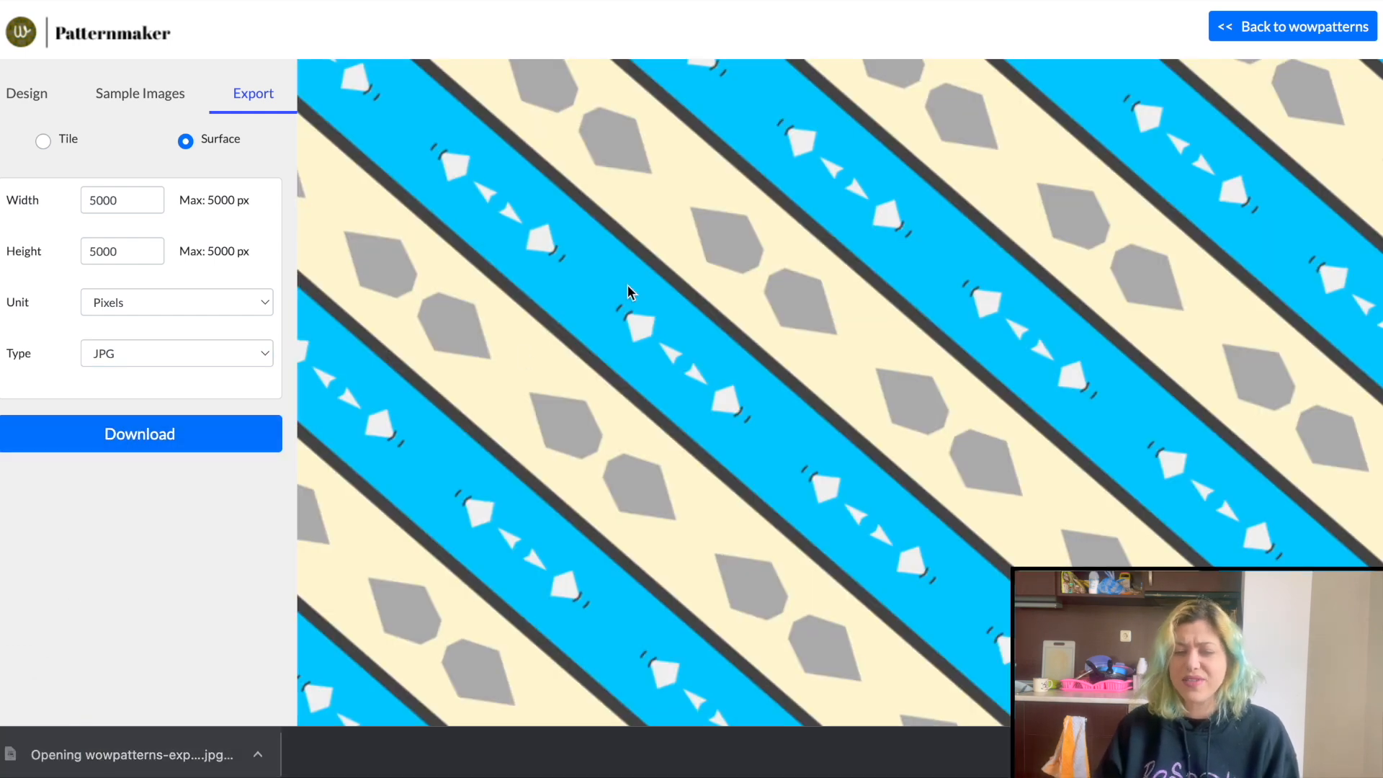
scroll(270, 269, up, 5)
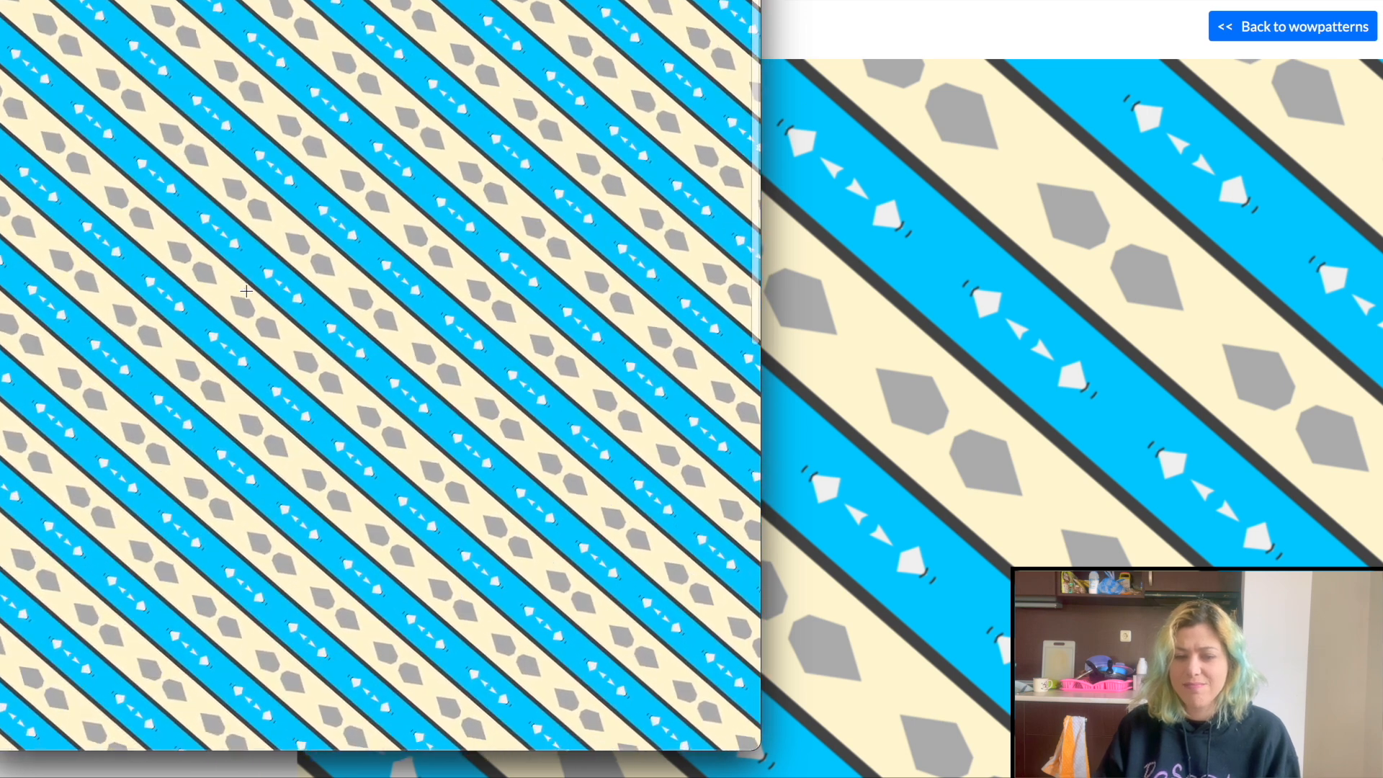
Examine the downloaded surface image and return to Patternmaker
scroll(247, 291, down, 3)
drag(75, 2, 380, 21)
click(317, 13)
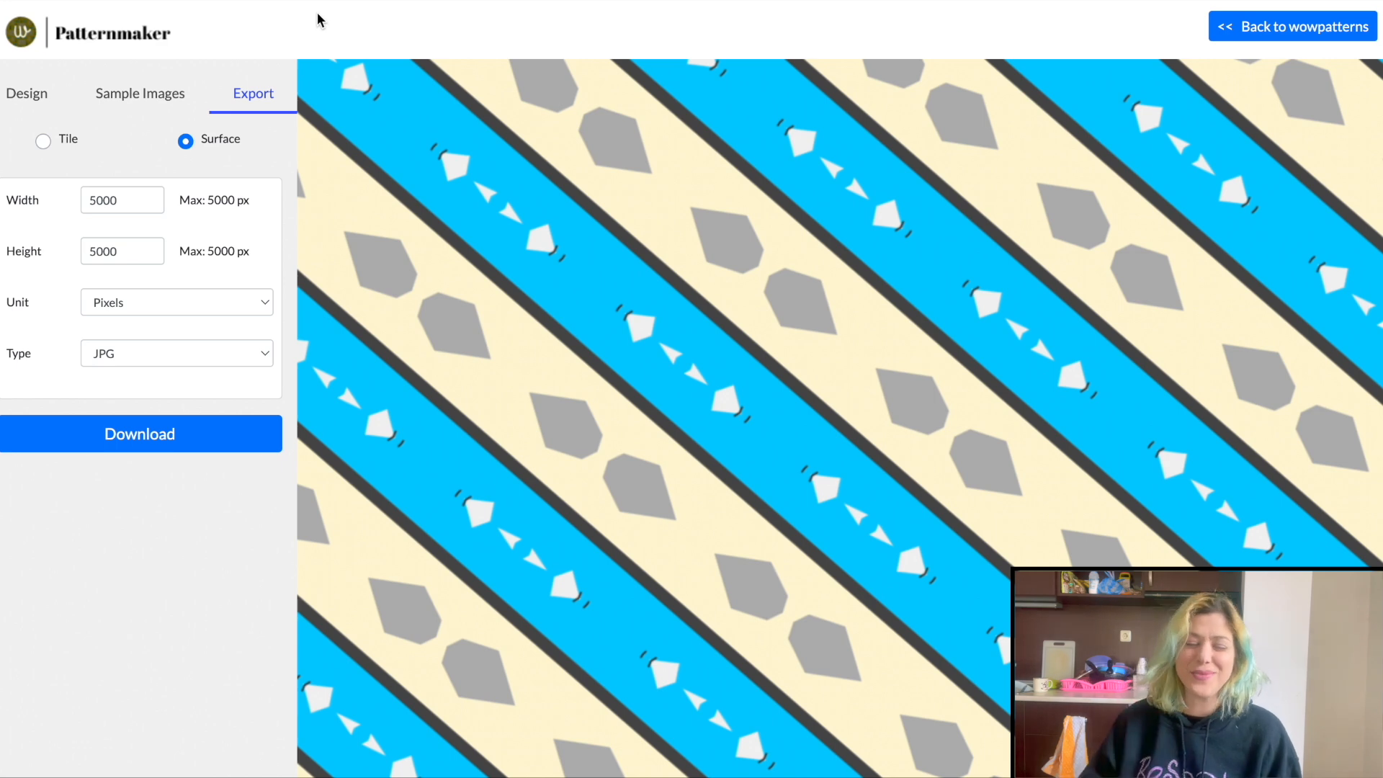
Place the image selection across the border between the lion and the yellow animal and download the pattern as a 5000 × 5000 pixel surface JPG
click(25, 95)
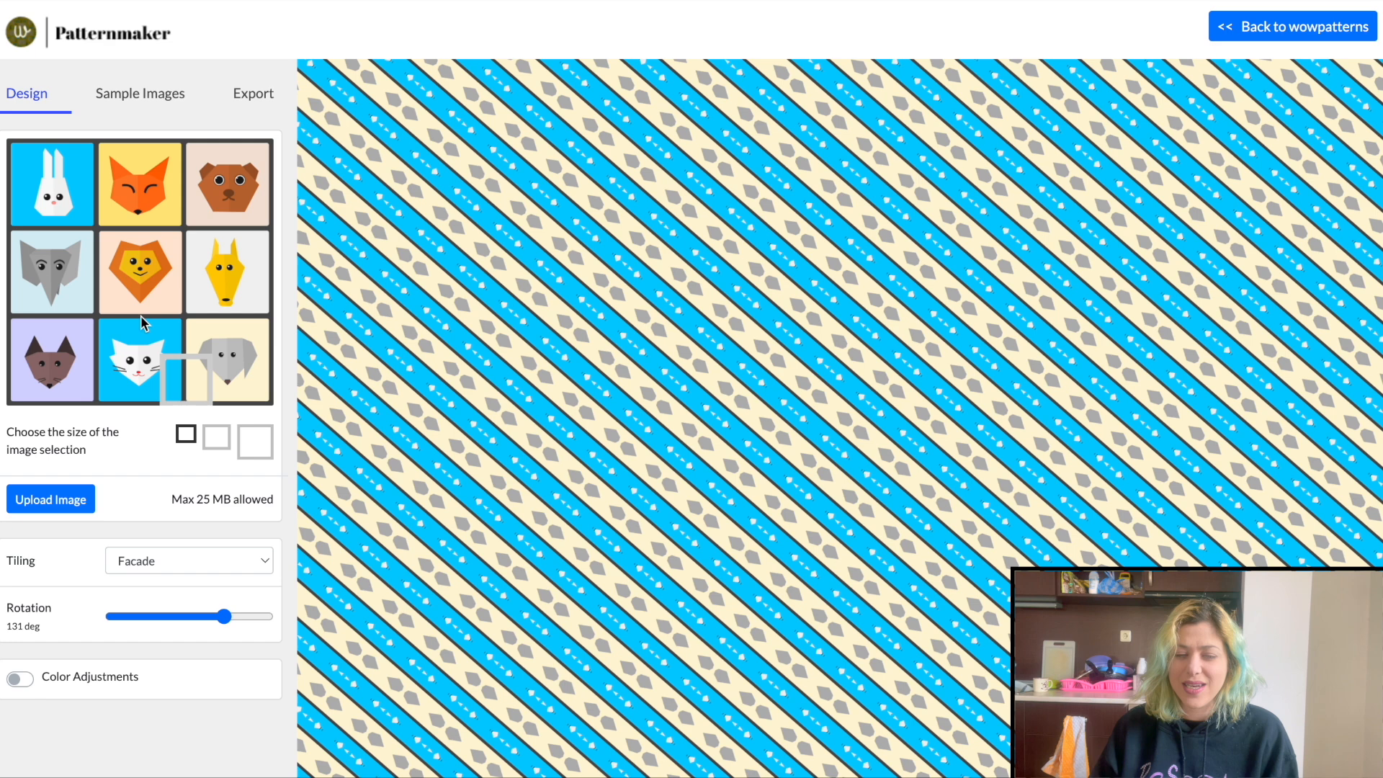
drag(185, 377, 194, 284)
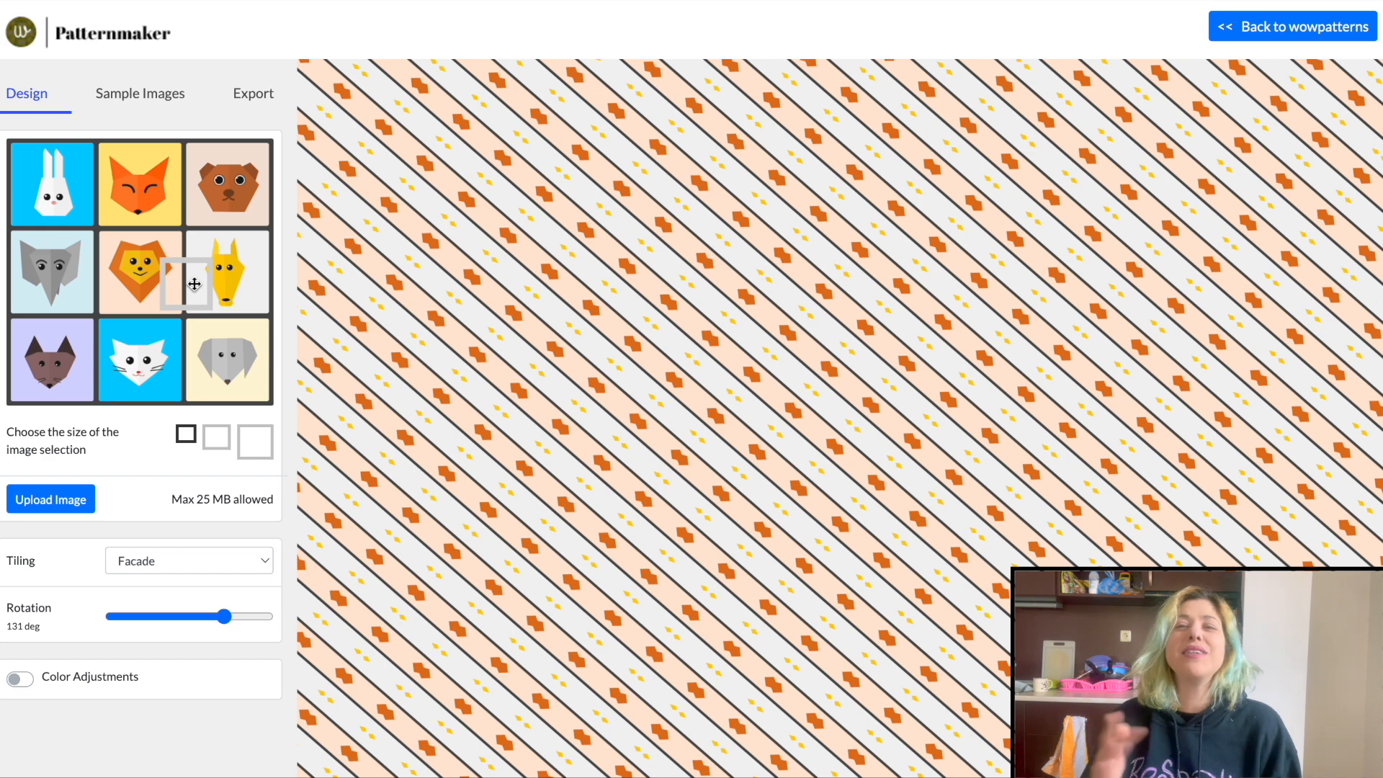
click(248, 98)
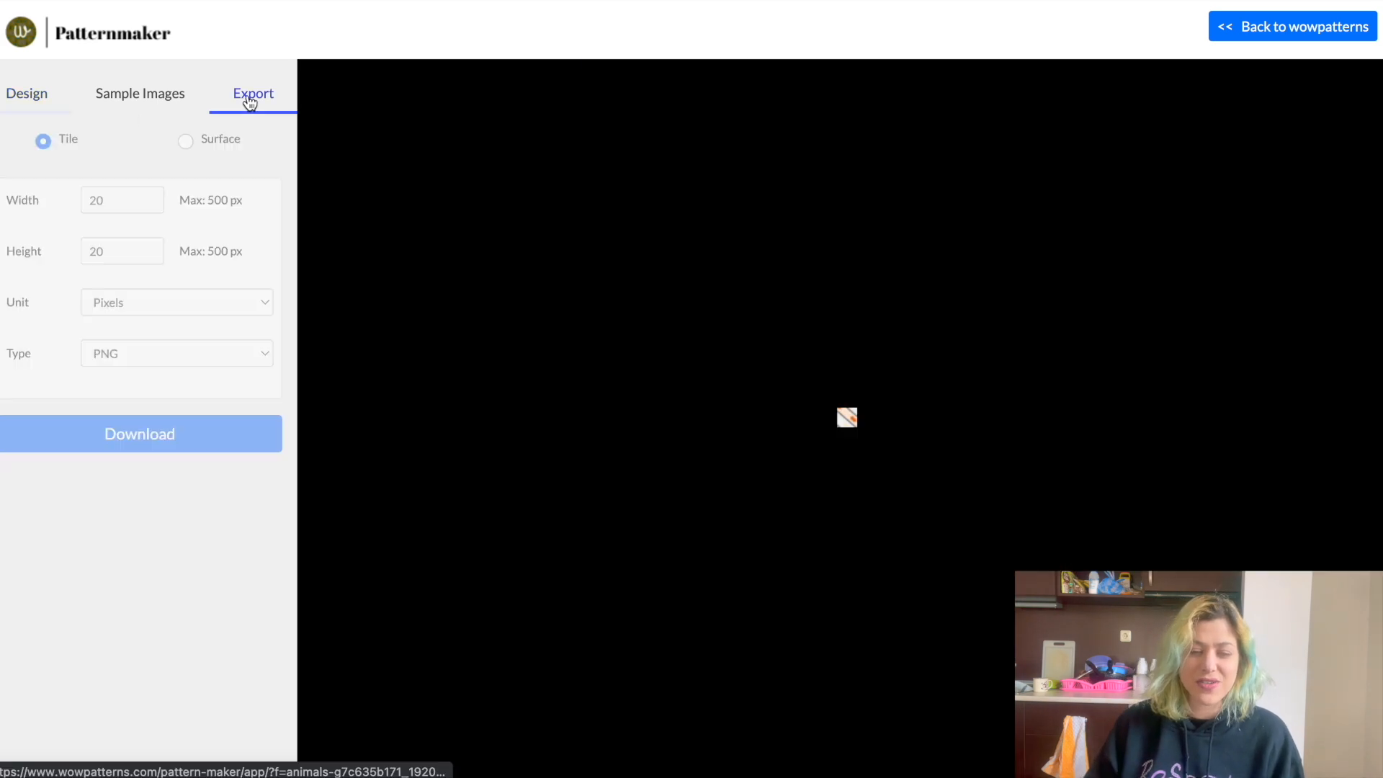
click(189, 140)
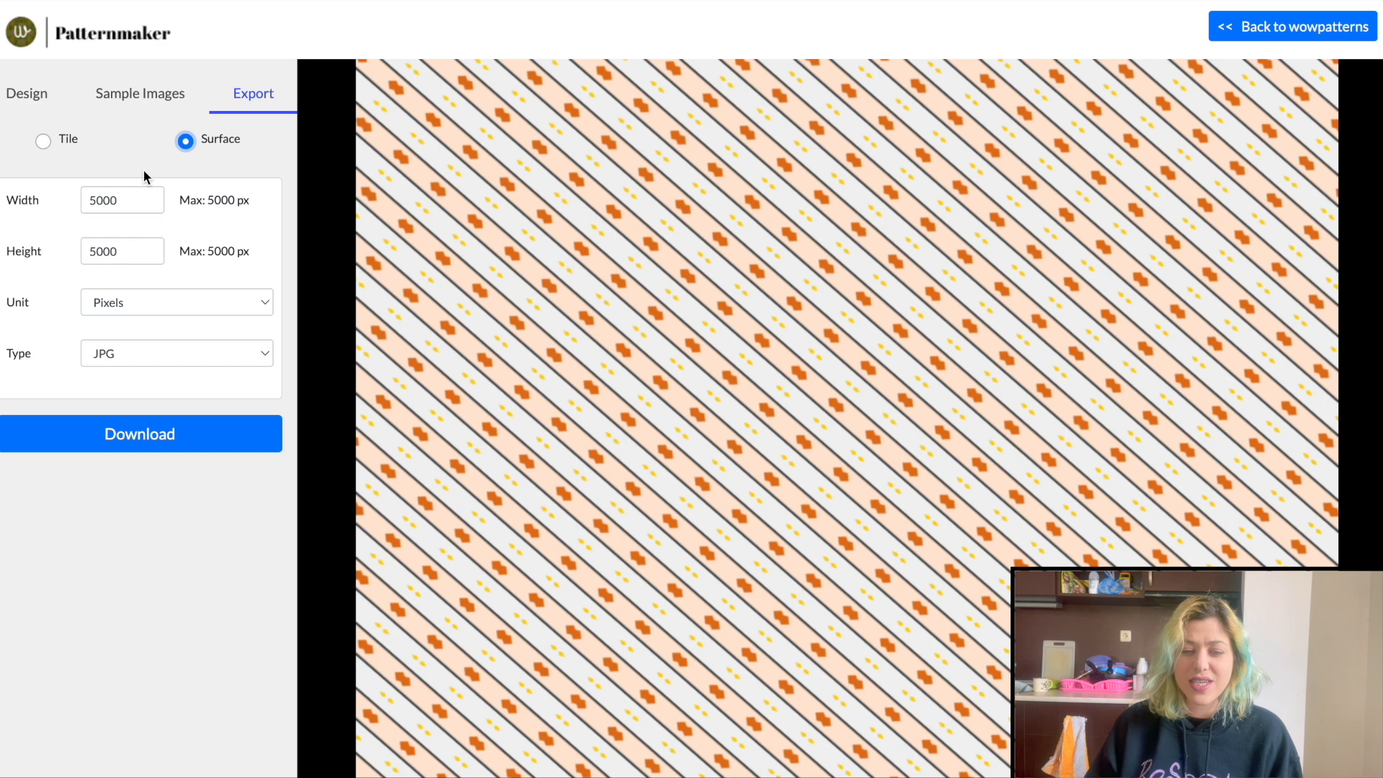
click(119, 434)
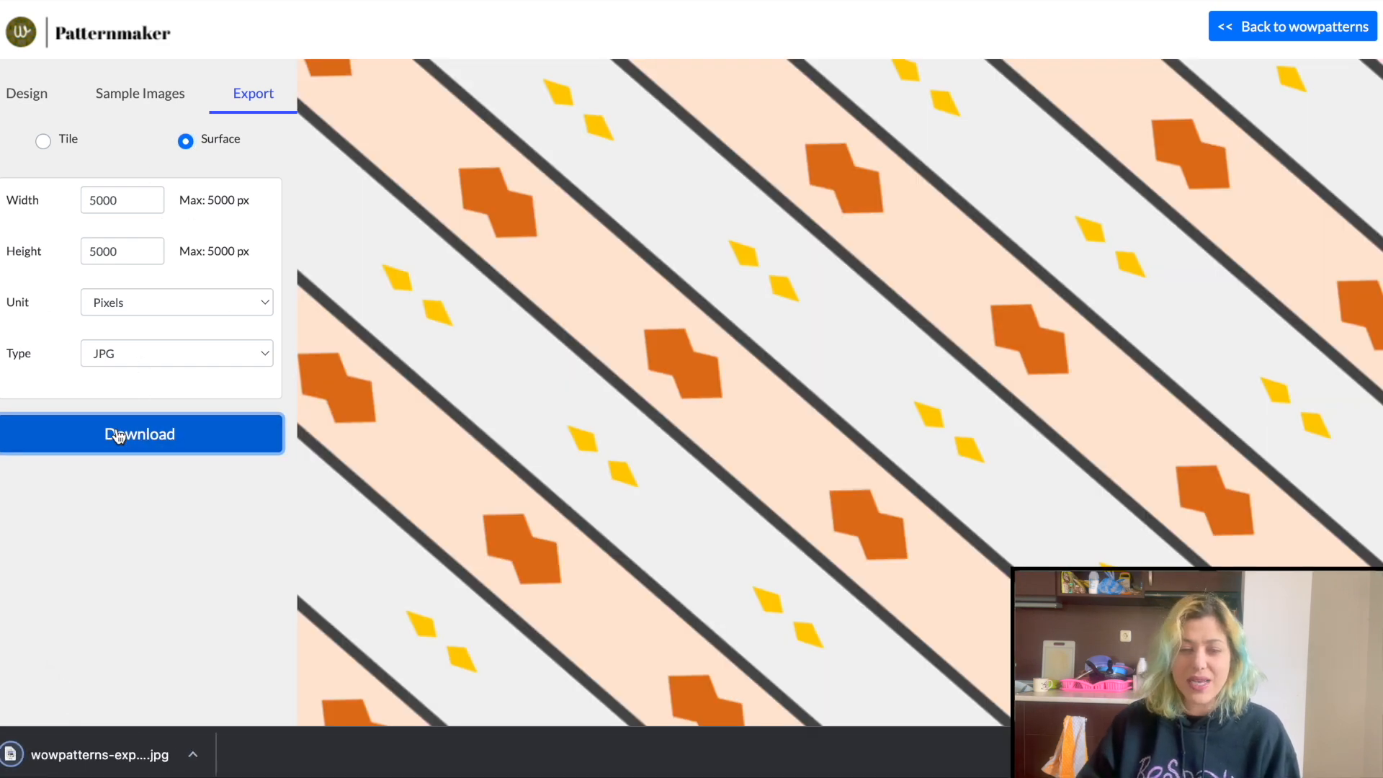
Move the image selection onto the border between the brown animal and the cat and download this pattern as a 5000 × 5000 pixel surface JPG
click(25, 99)
drag(184, 292, 98, 367)
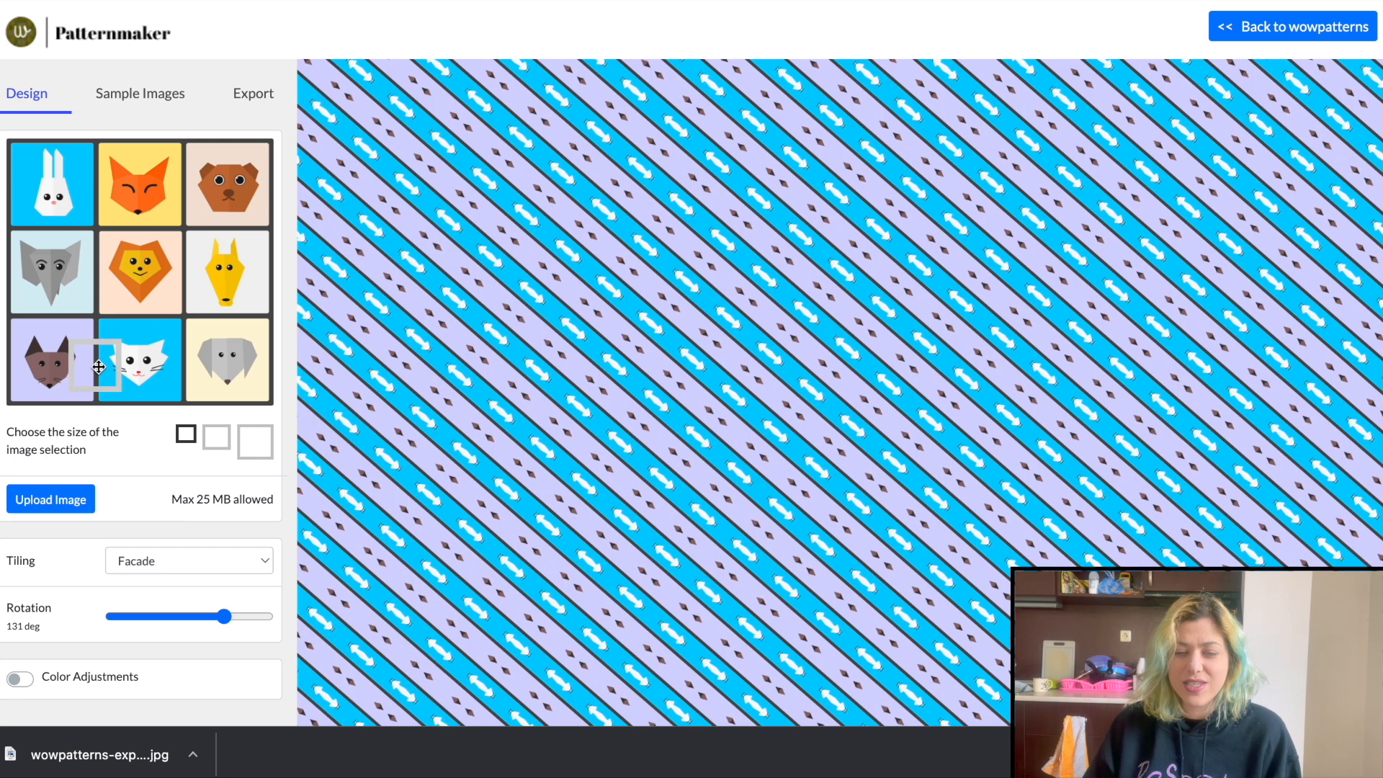
click(253, 93)
click(184, 142)
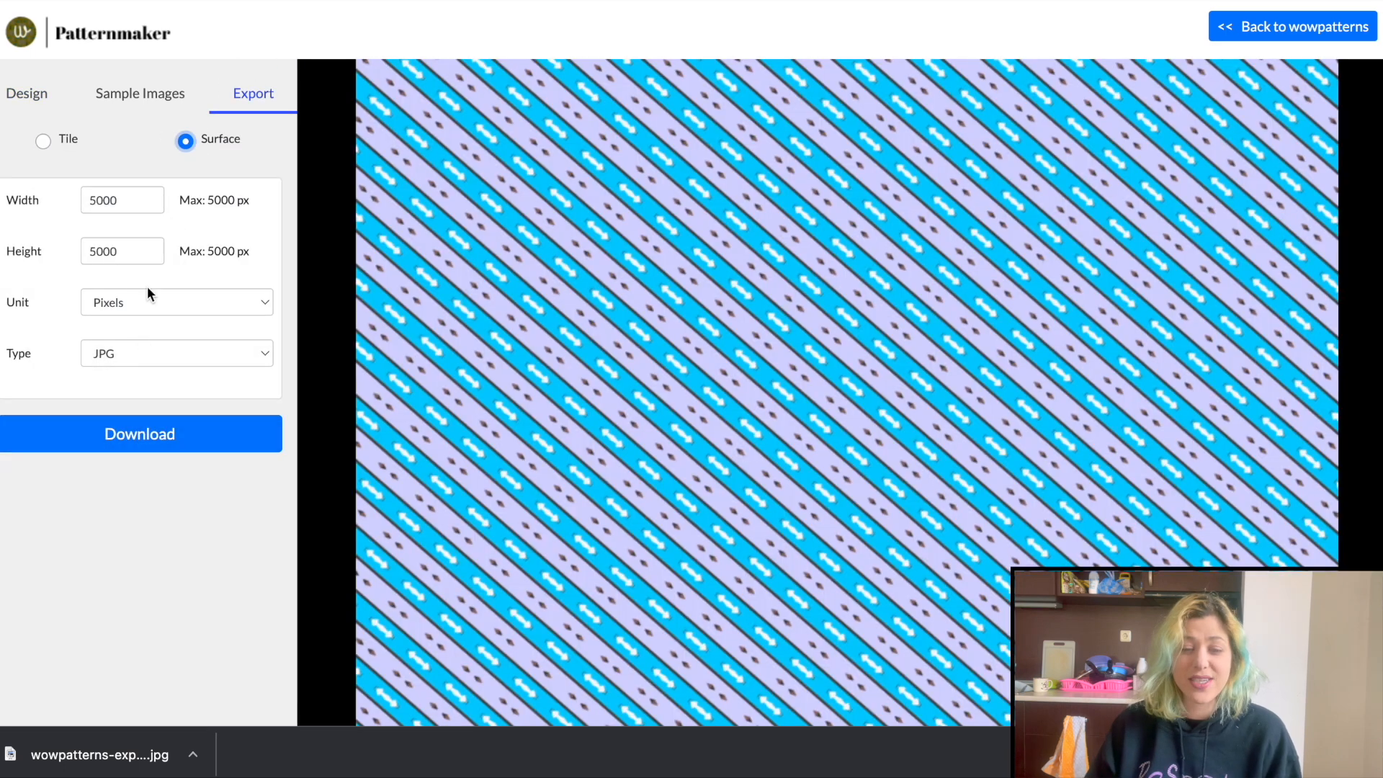
click(124, 434)
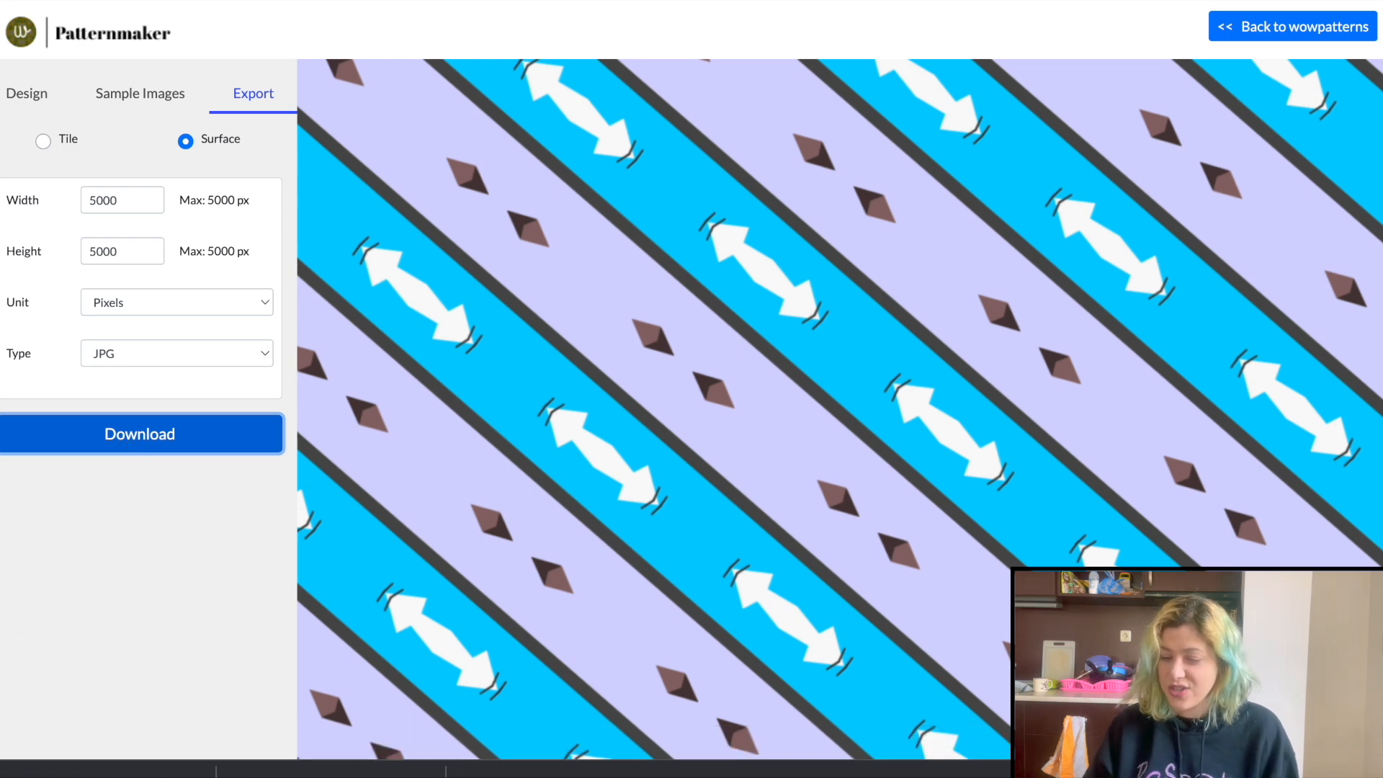
Upload image-from-rawpixel-id-2906539-jpeg.jpg as the new pattern source and dismiss the success message
click(32, 94)
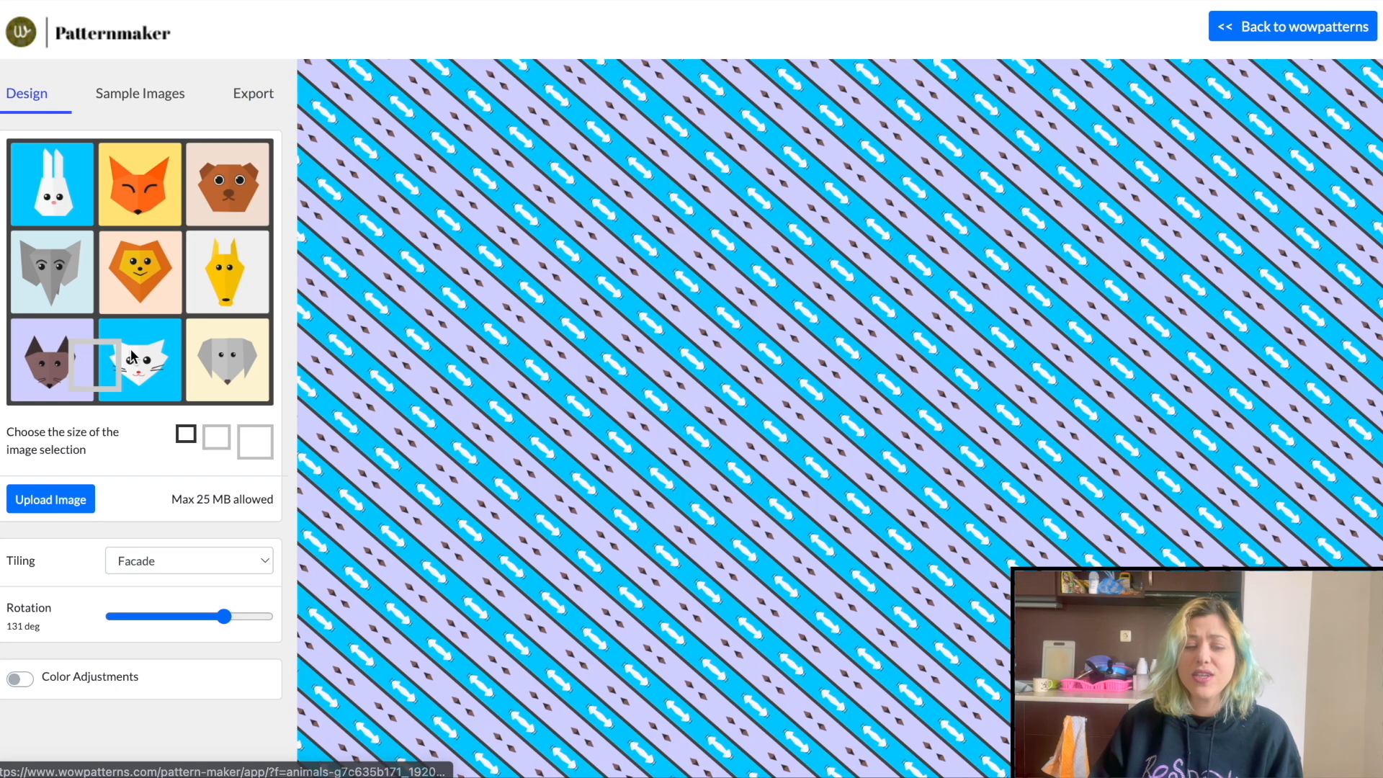
click(41, 503)
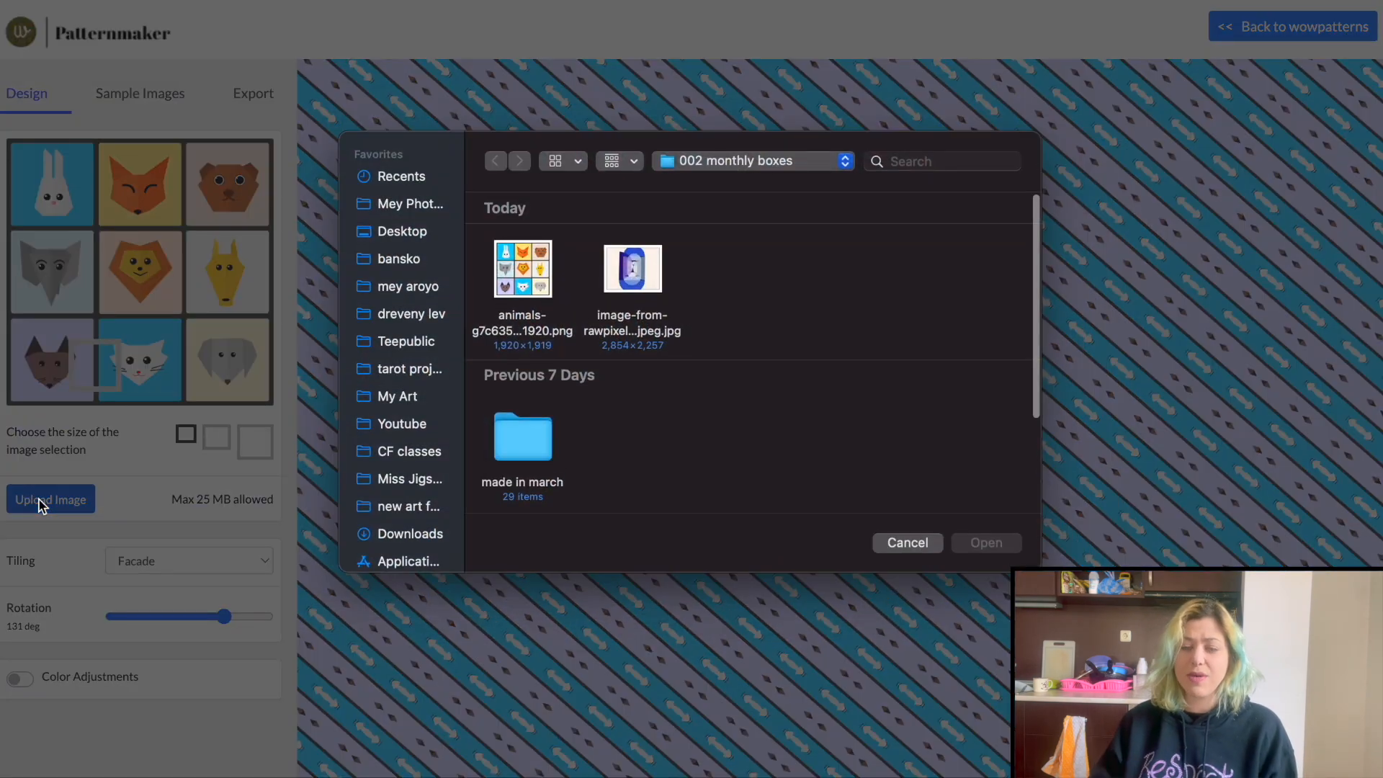
double_click(619, 278)
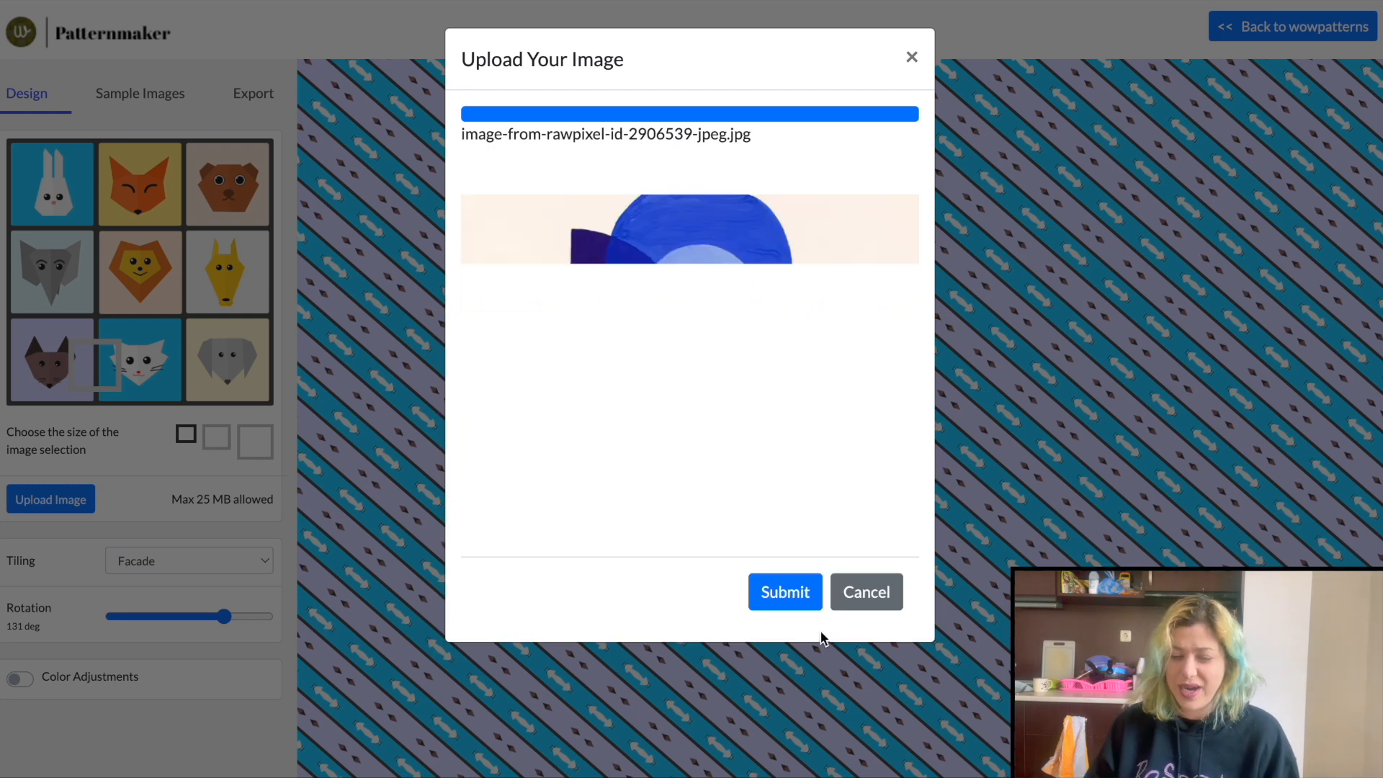
click(786, 595)
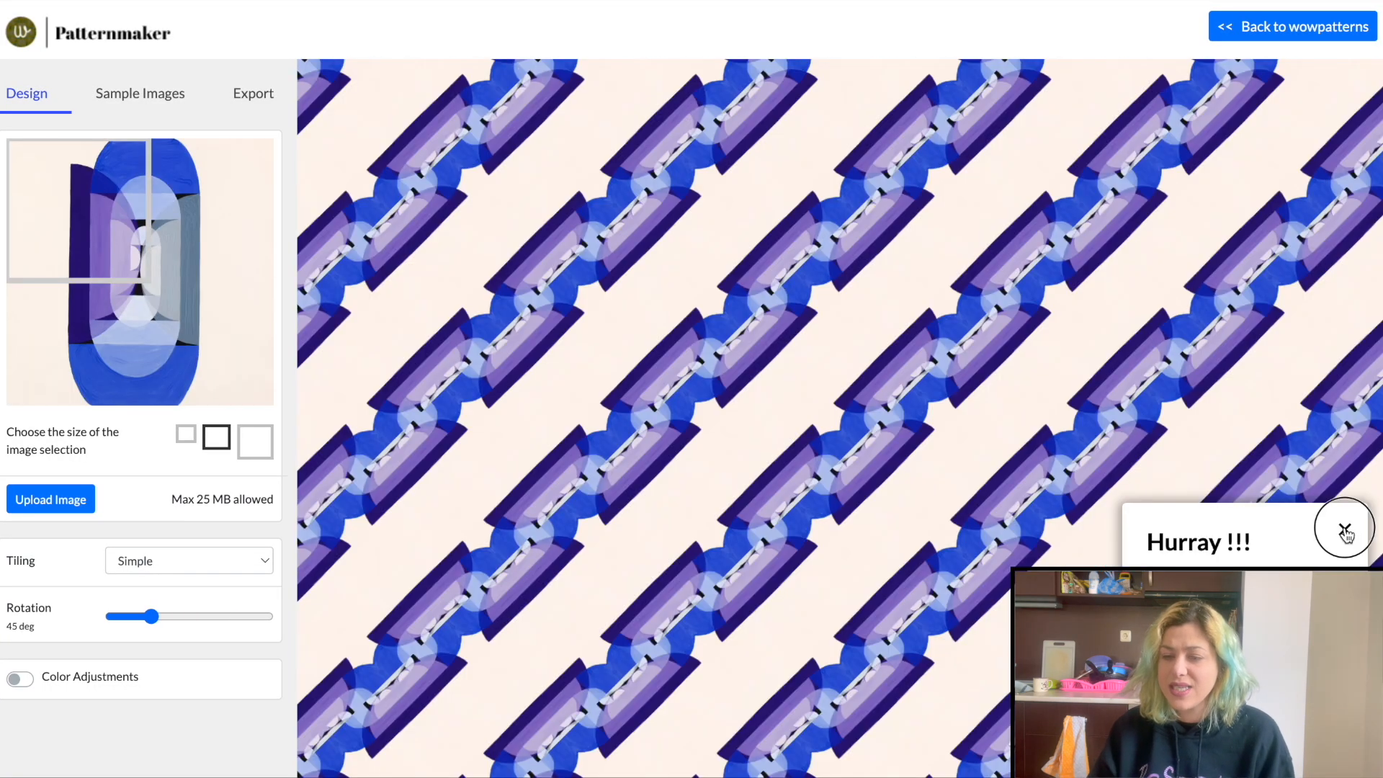
click(1341, 527)
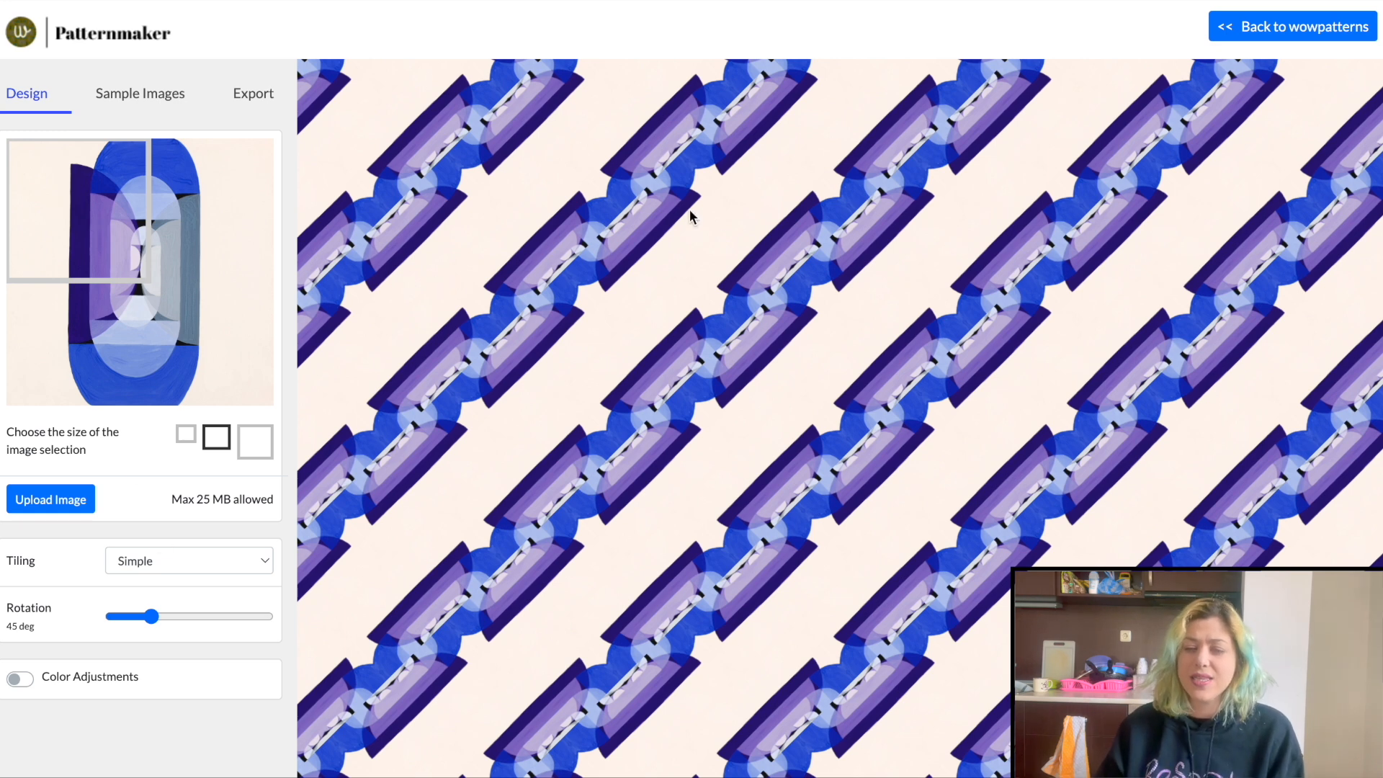
Try the Facade and Pyramid tilings with the medium image selection moved over the middle of the artwork
click(142, 562)
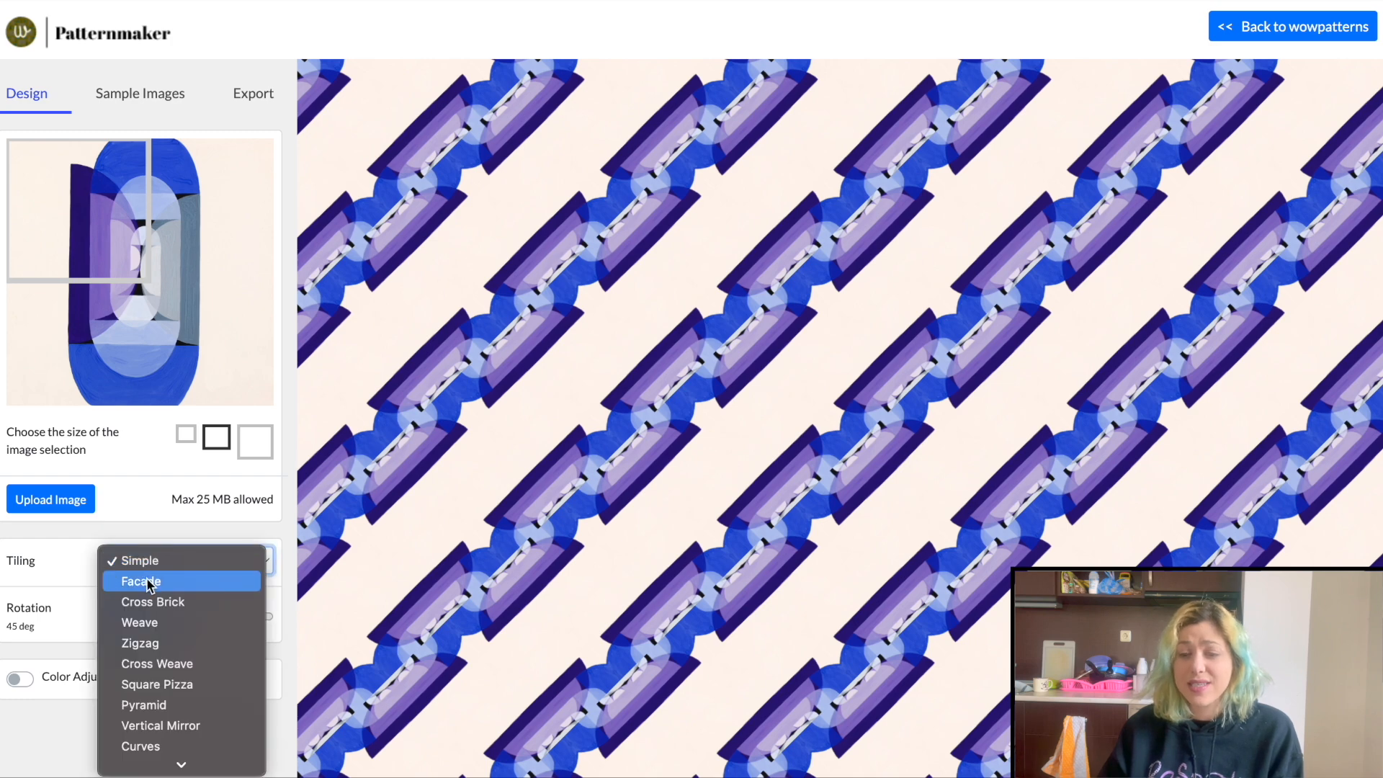
click(148, 582)
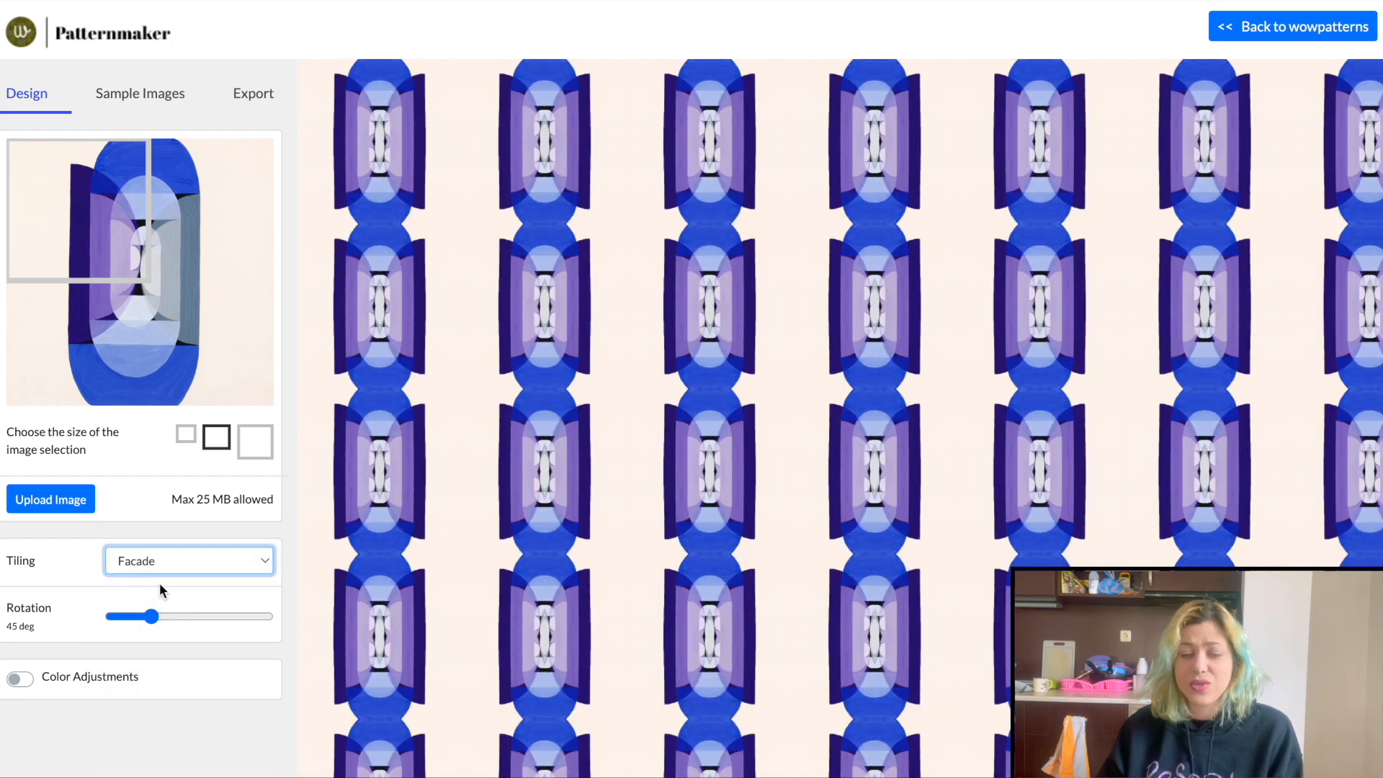
click(158, 564)
click(158, 684)
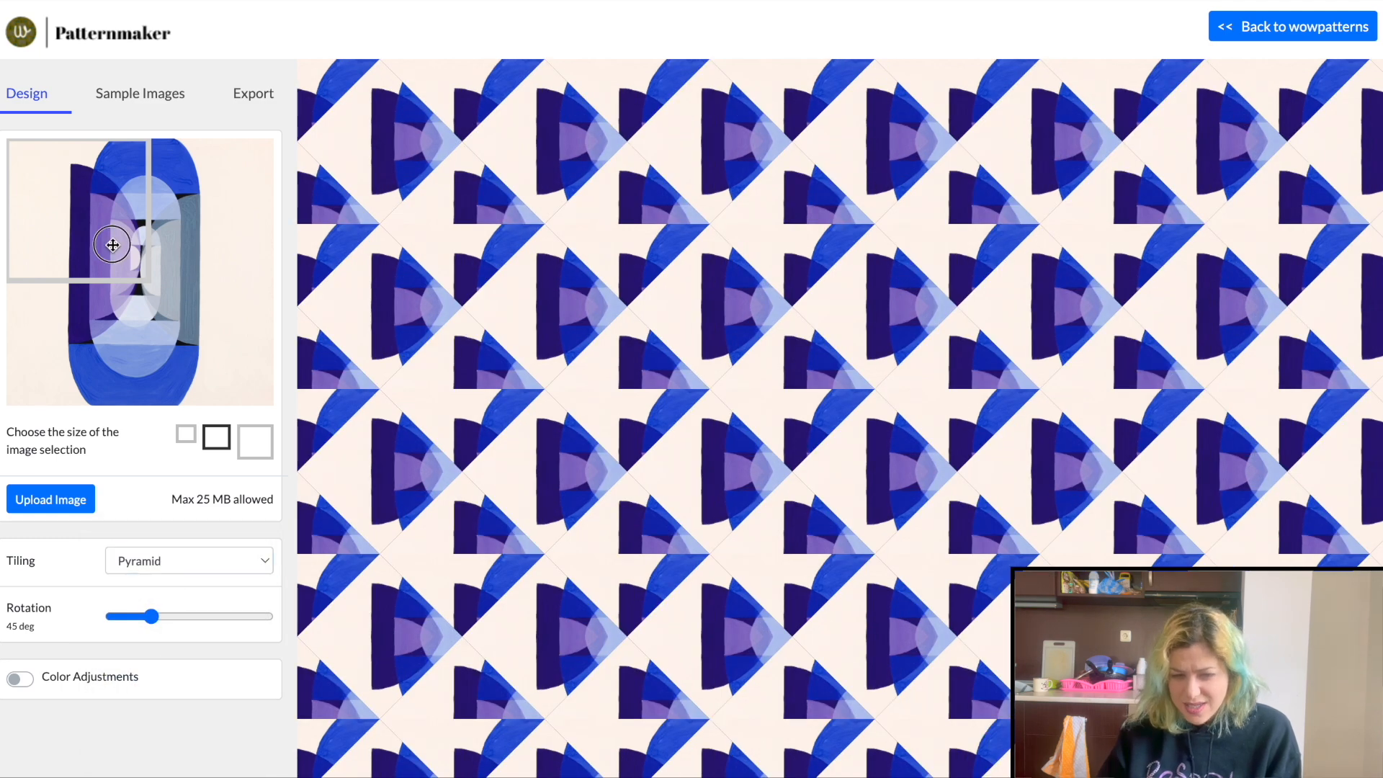
drag(113, 245, 162, 304)
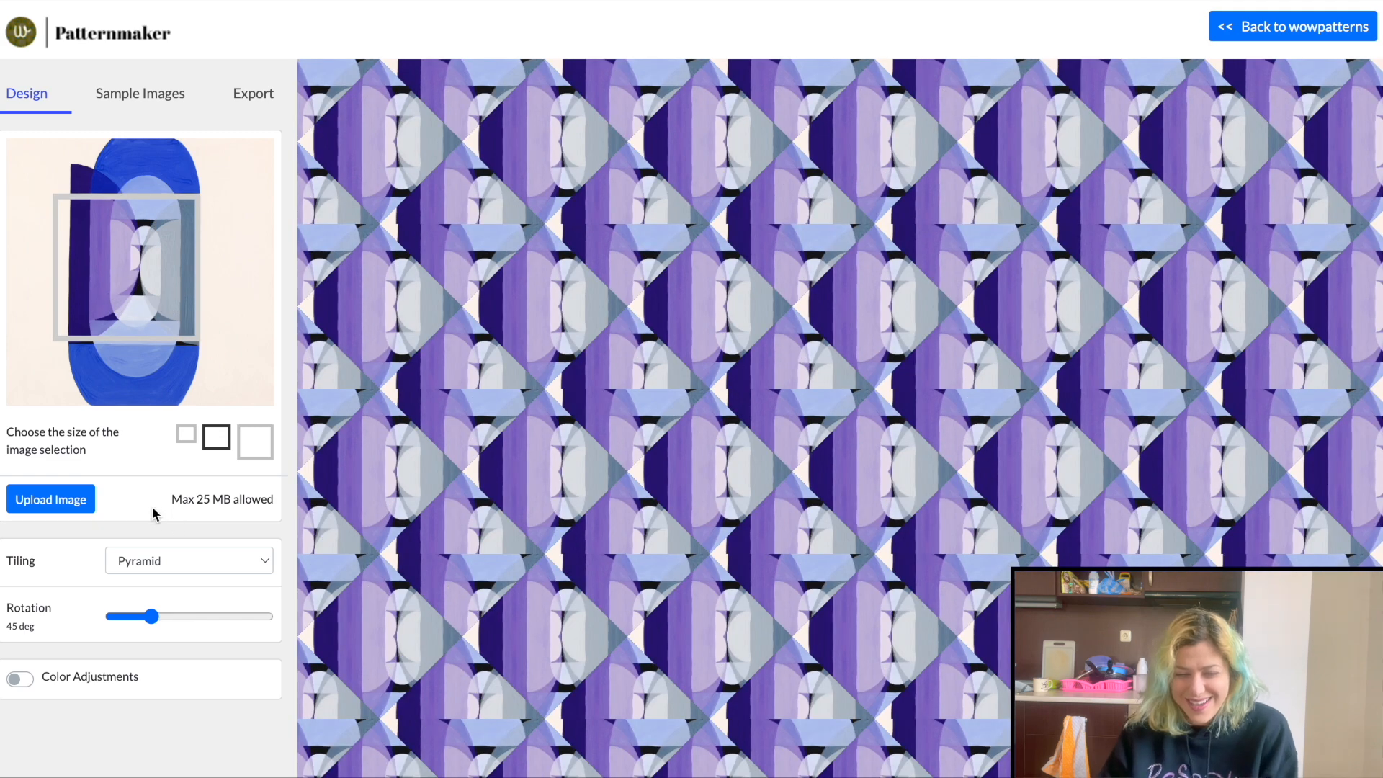
Apply the Curves tiling at 45 degrees rotation with the medium image selection over the right half of the artwork
click(160, 563)
click(163, 606)
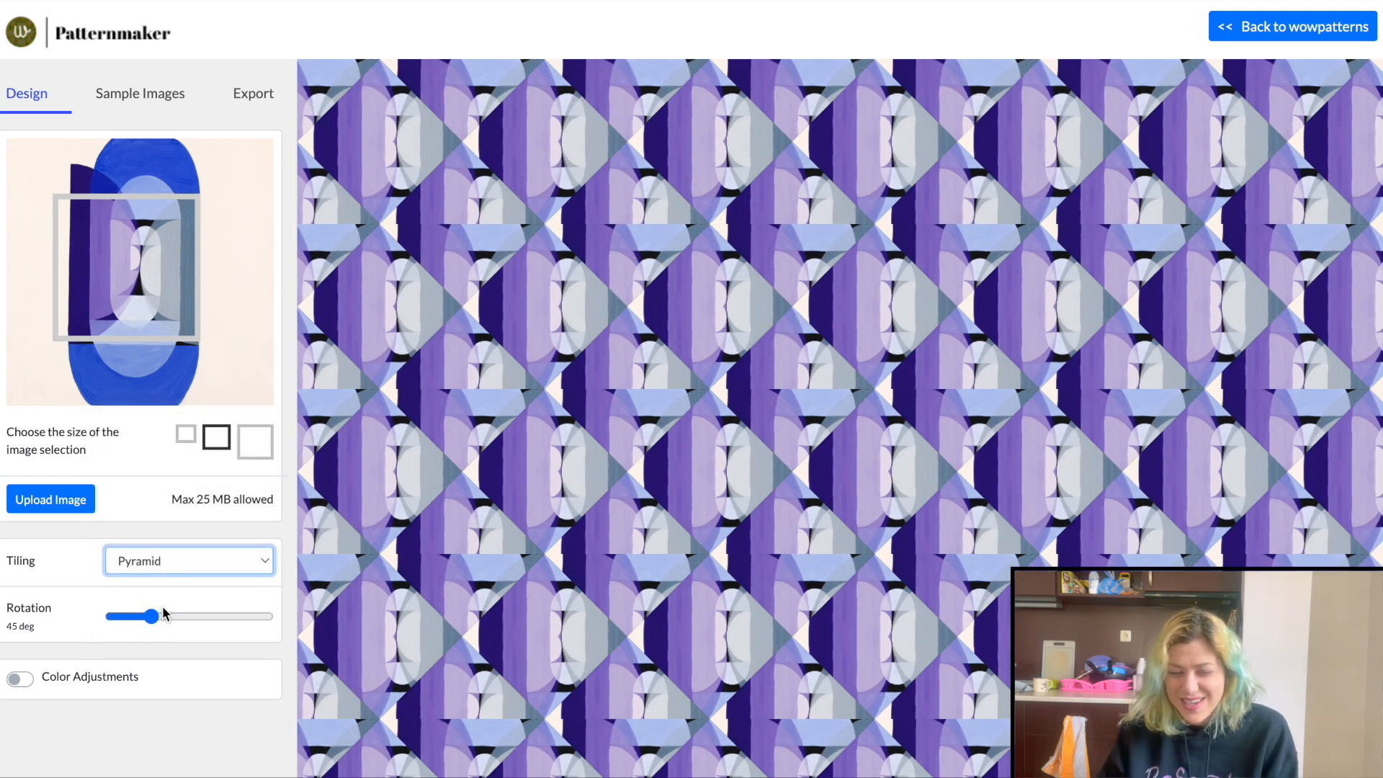
drag(130, 287, 208, 286)
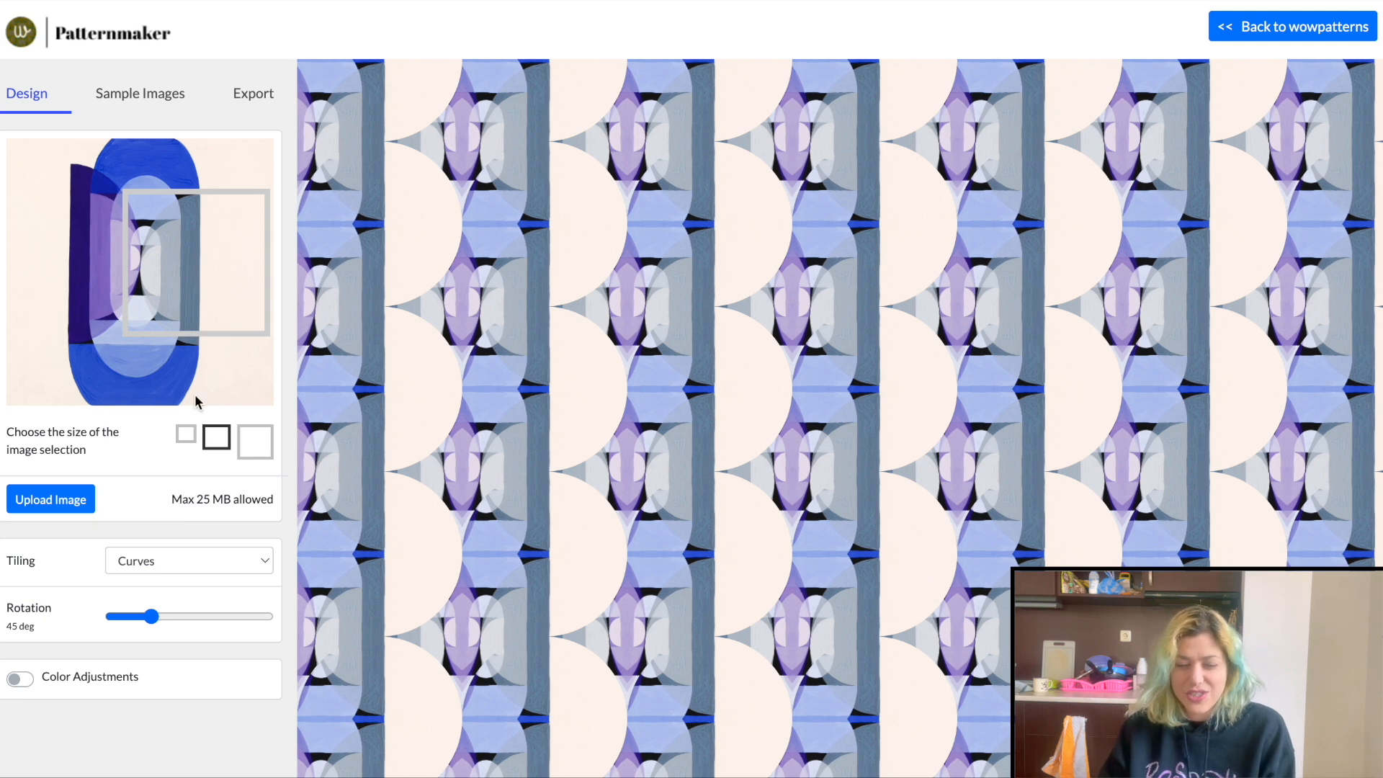
mouse_move(151, 618)
mouse_down()
mouse_move(185, 625)
mouse_move(152, 620)
mouse_up()
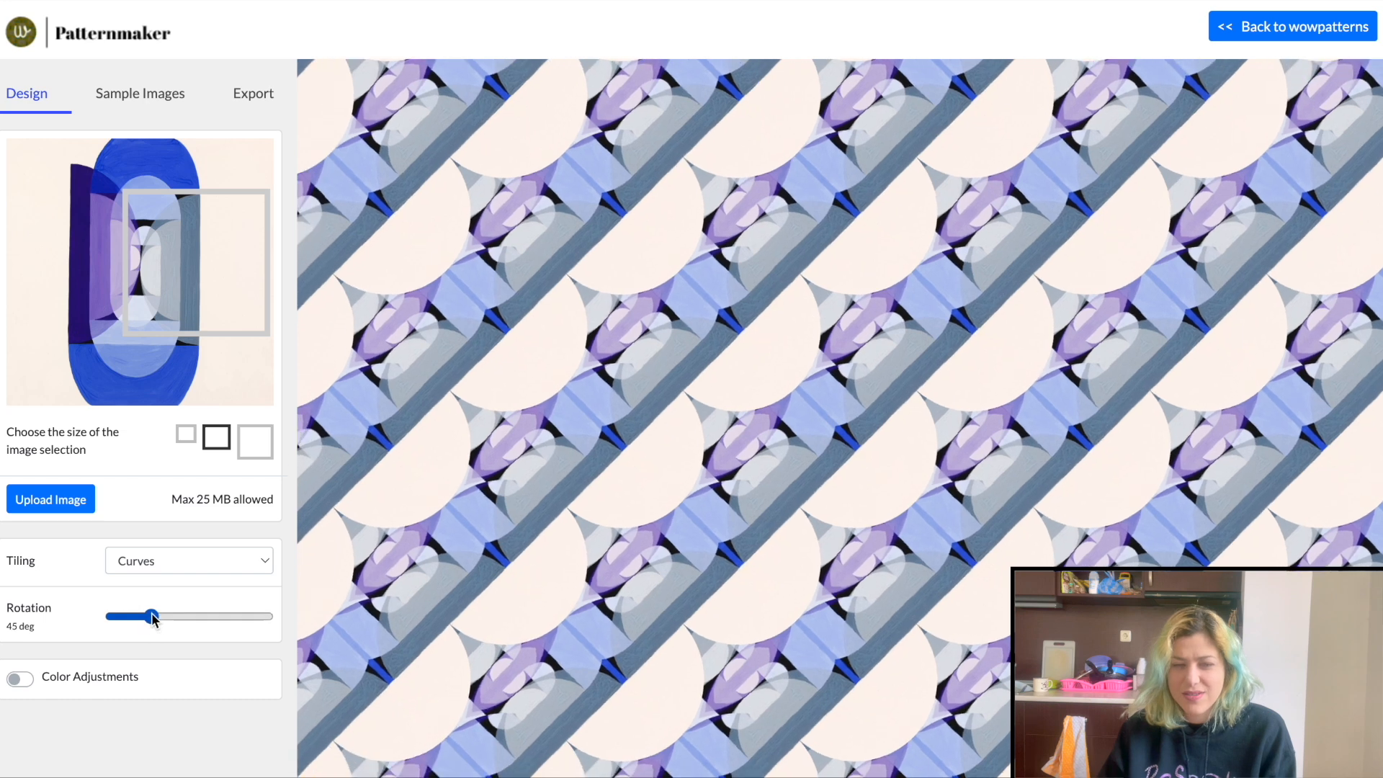
Choose Surface as the export mode for the Curves pattern and set its width and height to 5000 pixels
click(243, 96)
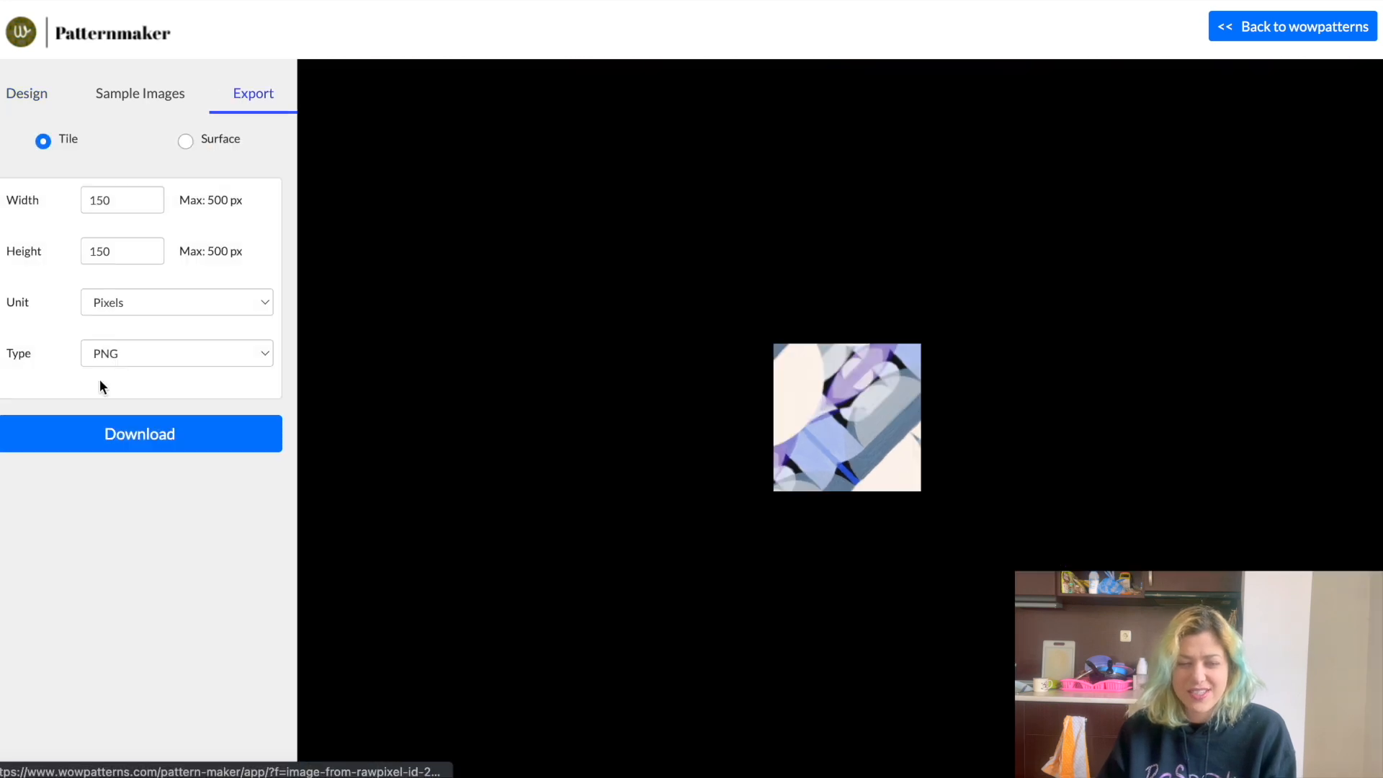
click(185, 142)
click(111, 203)
double_click(113, 209)
text(5000)
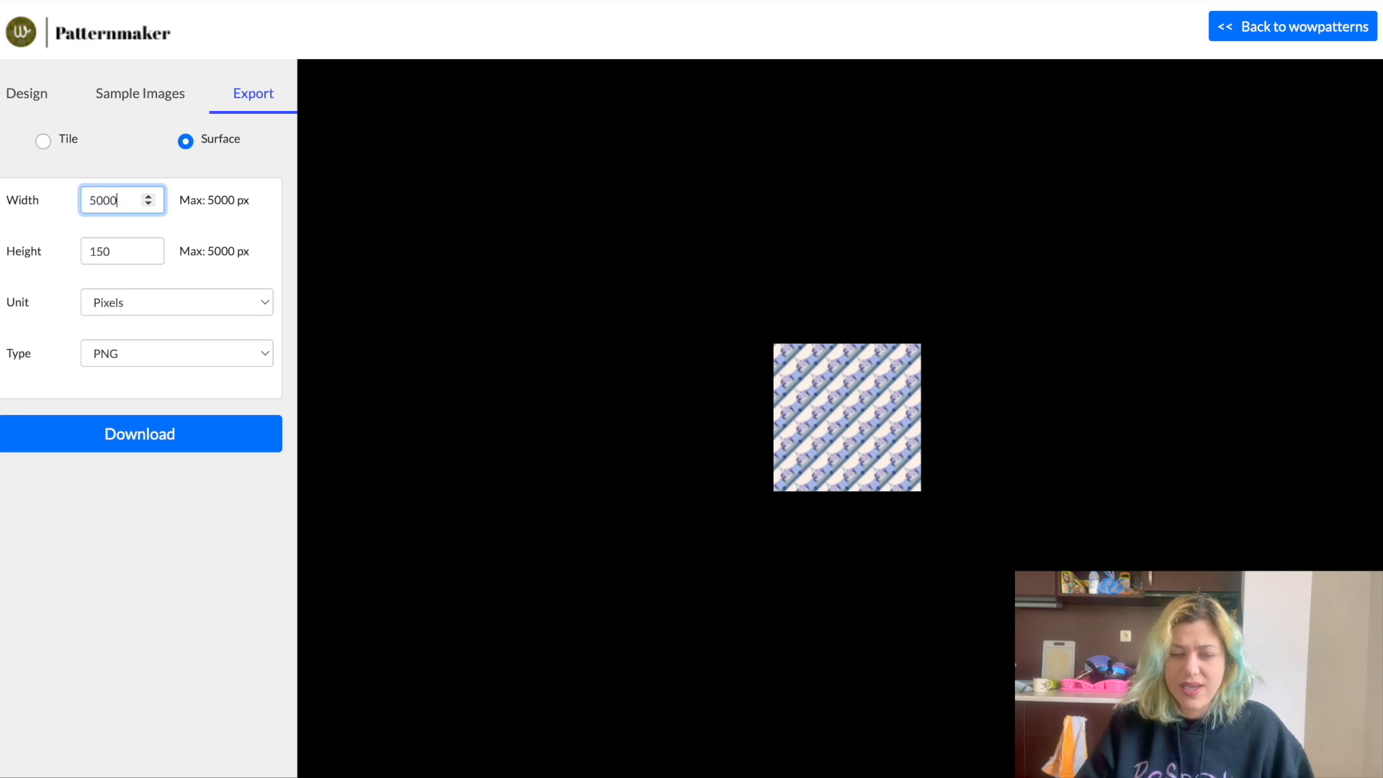
click(175, 230)
Set the export type to JPG and download the Curves surface pattern
click(145, 366)
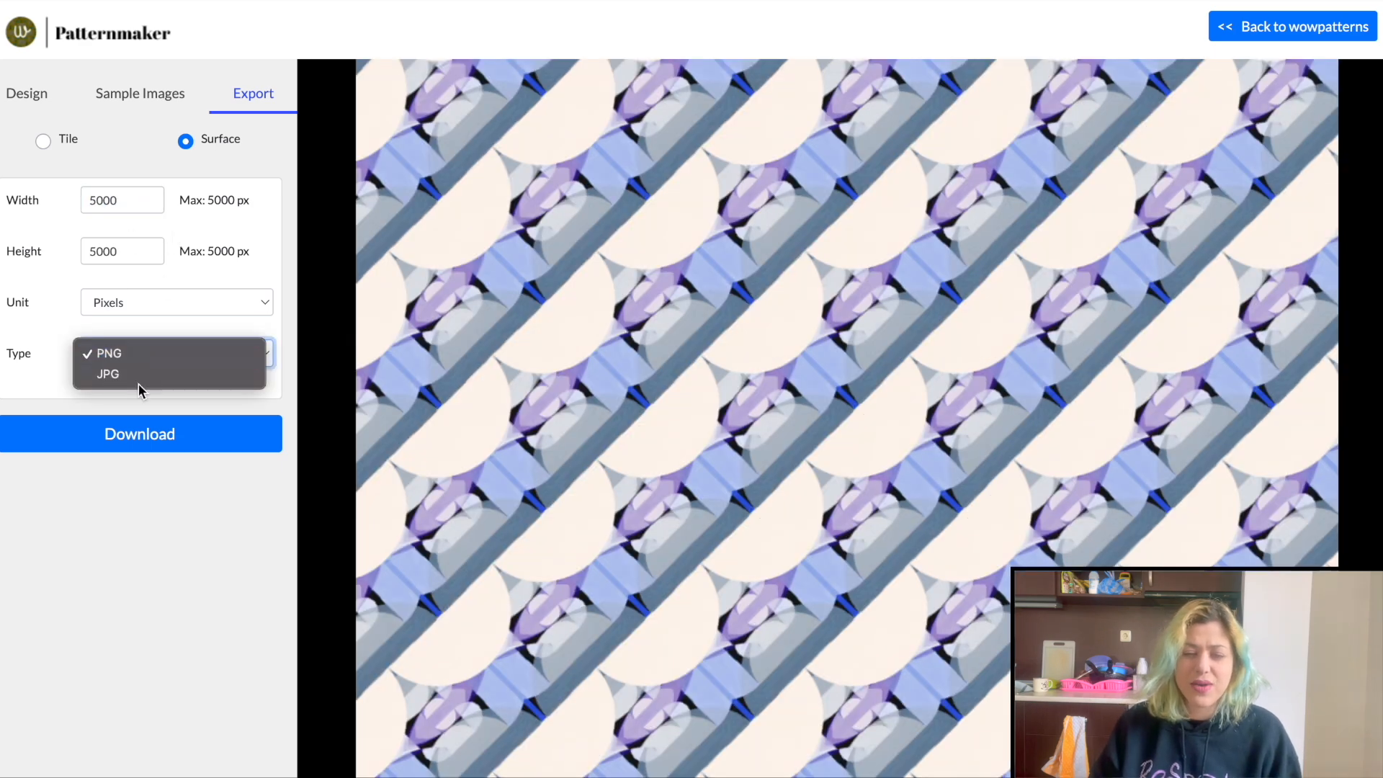
click(131, 376)
click(94, 435)
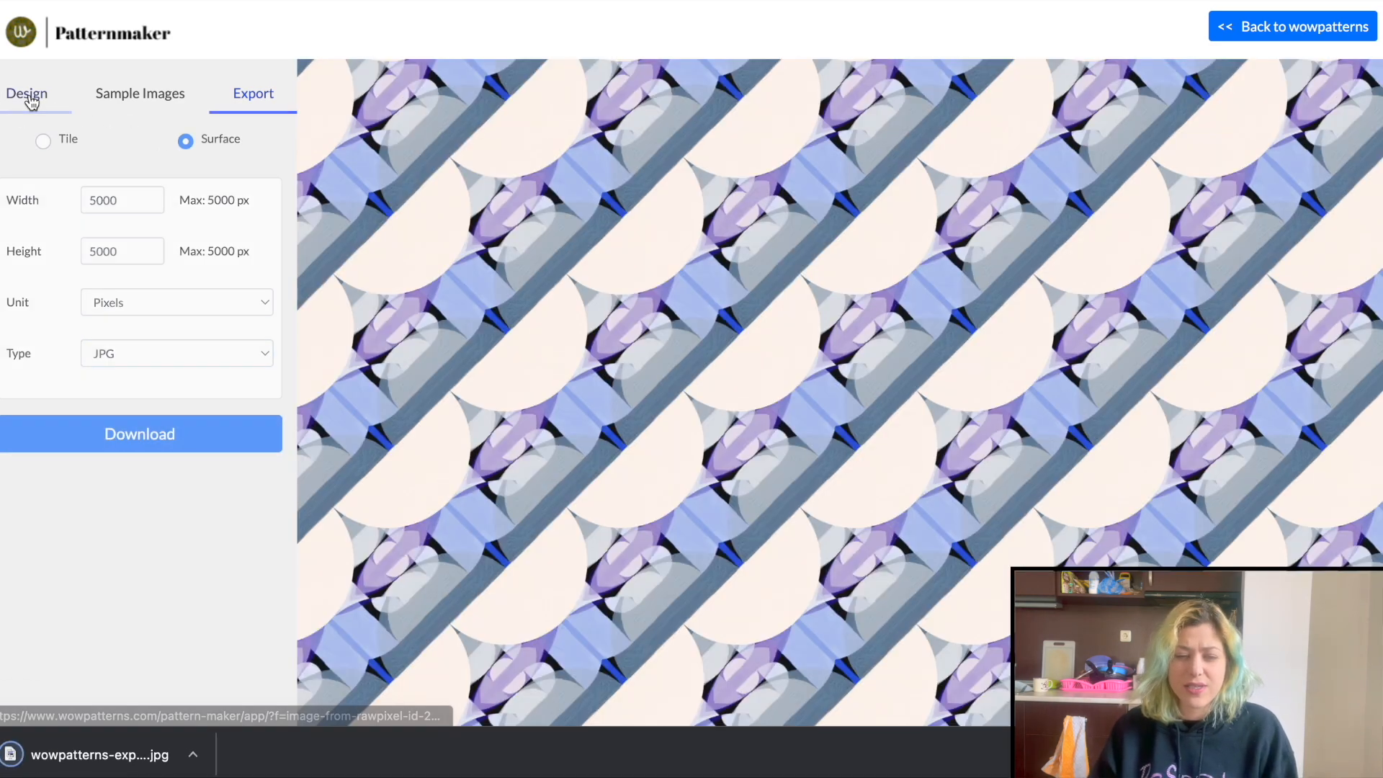
Switch to the smallest image selection and place it over the grey-blue right edge of the artwork's shape
click(30, 98)
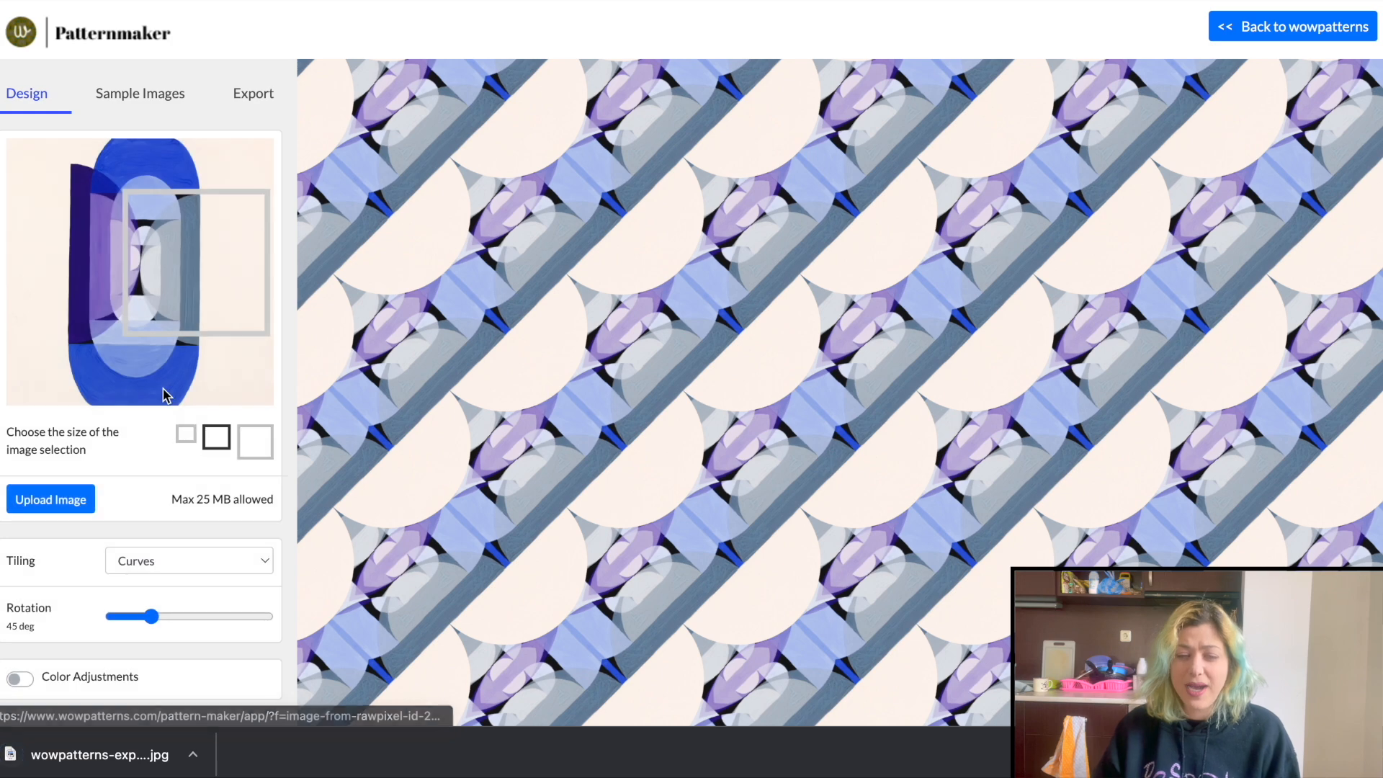
click(186, 437)
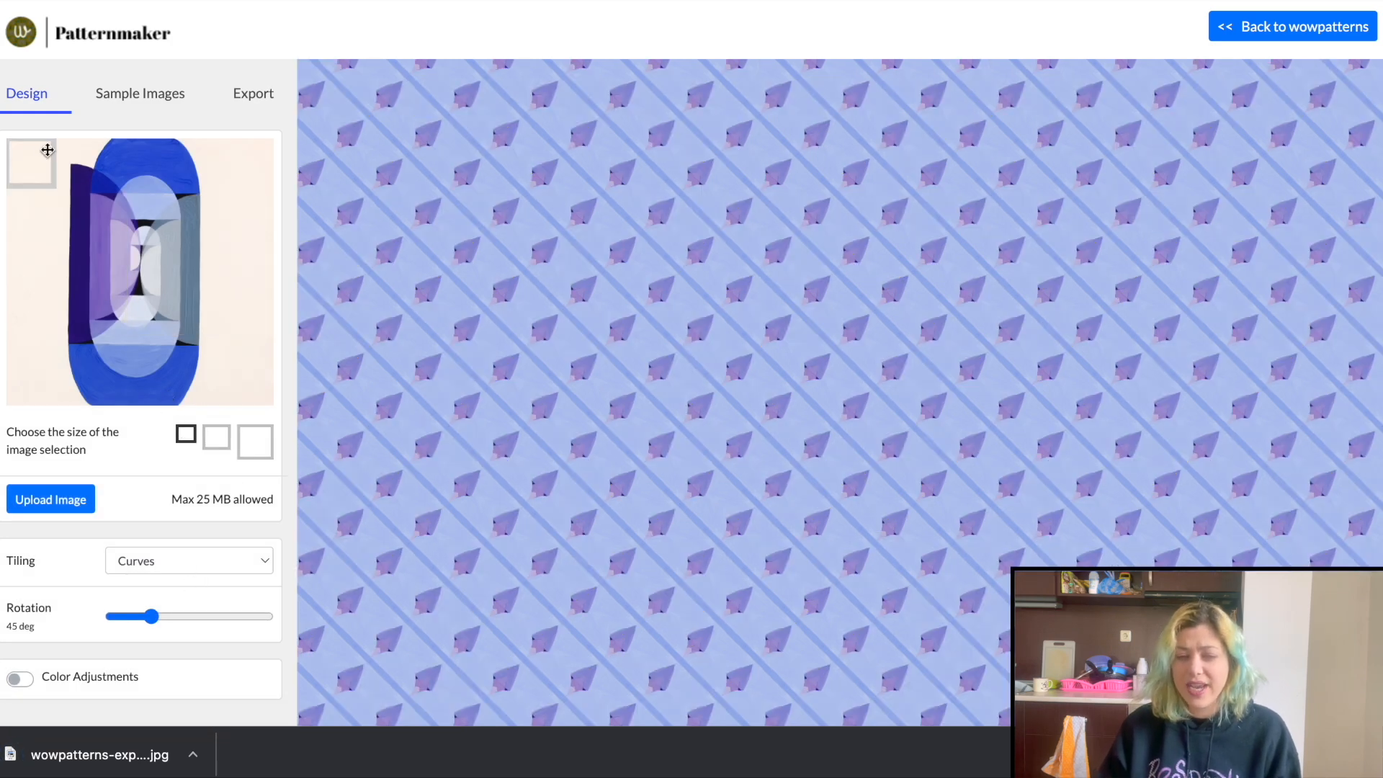
drag(40, 168, 167, 252)
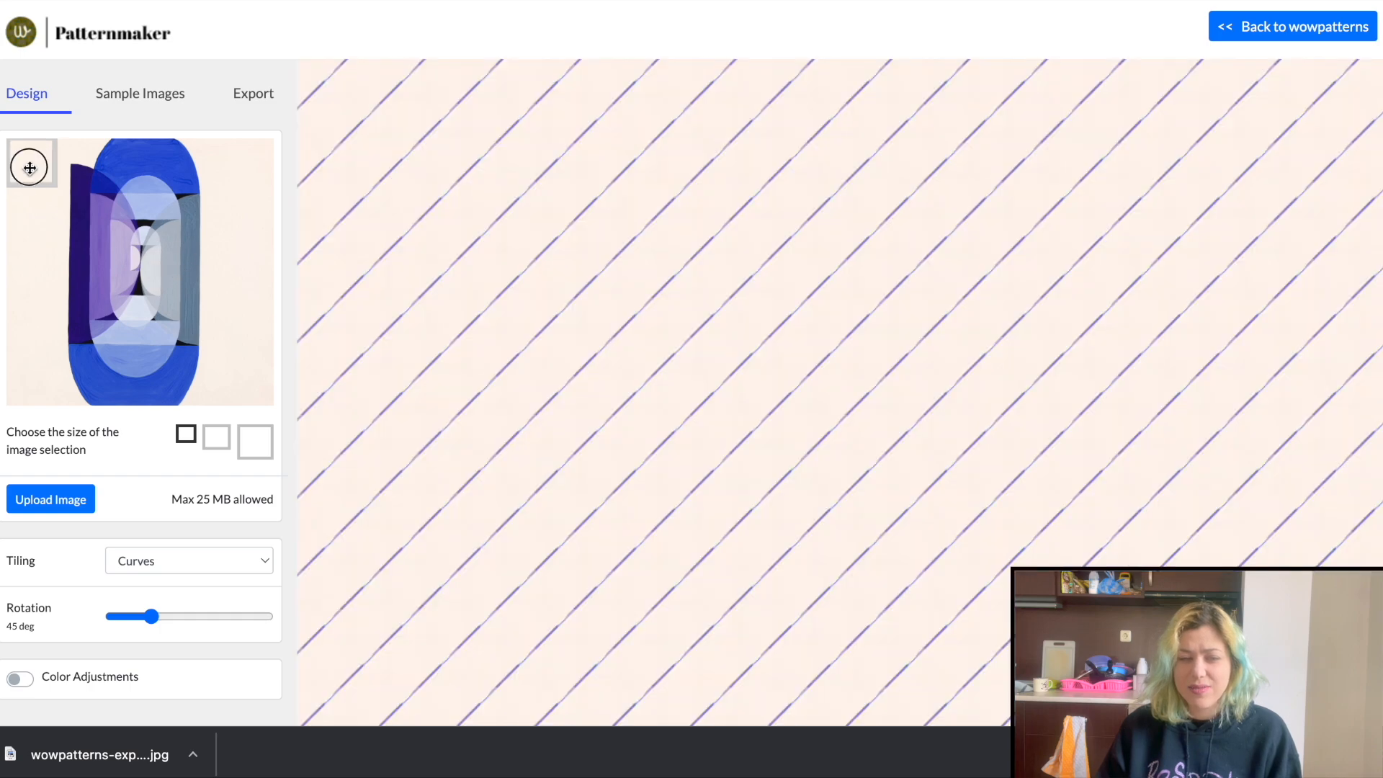
drag(31, 167, 200, 245)
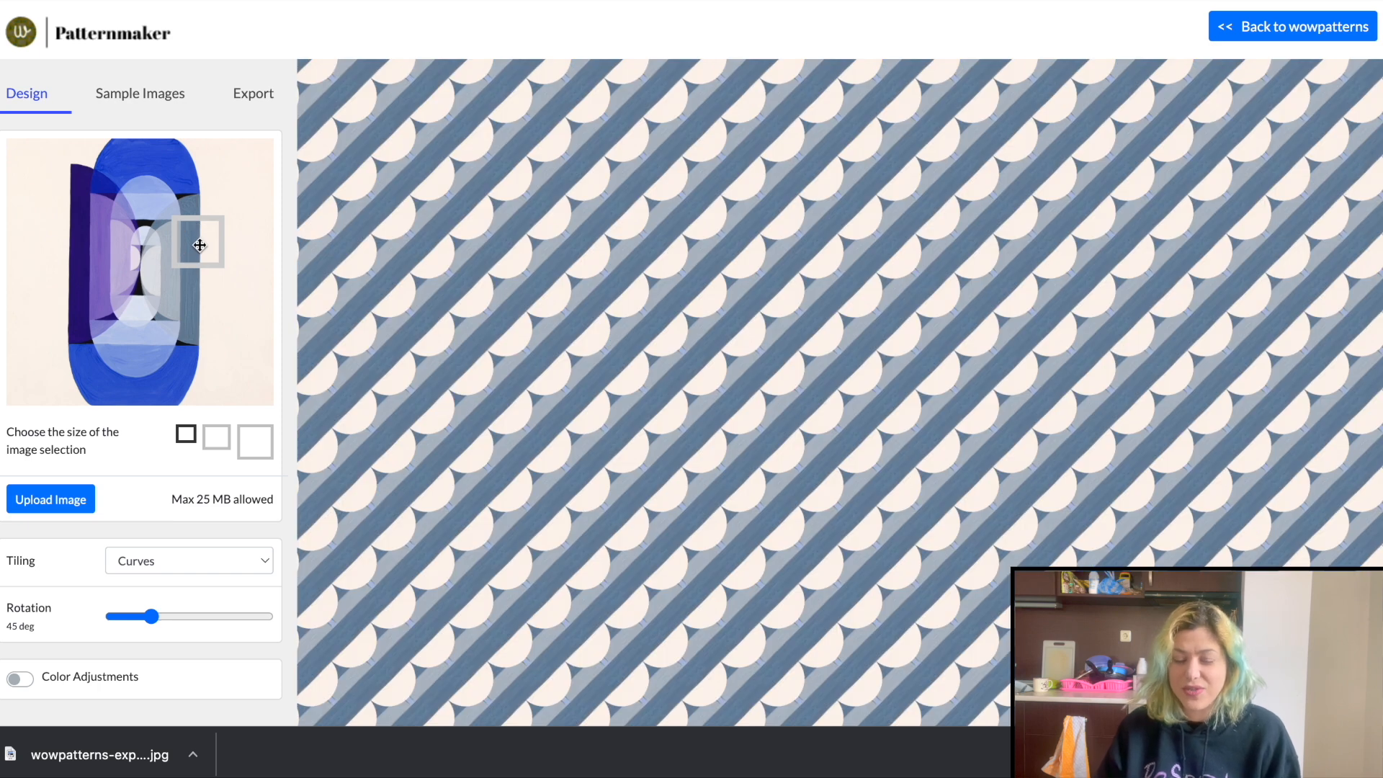
Export the small-selection Curves pattern as a 5000 × 5000 pixel surface JPG
click(247, 95)
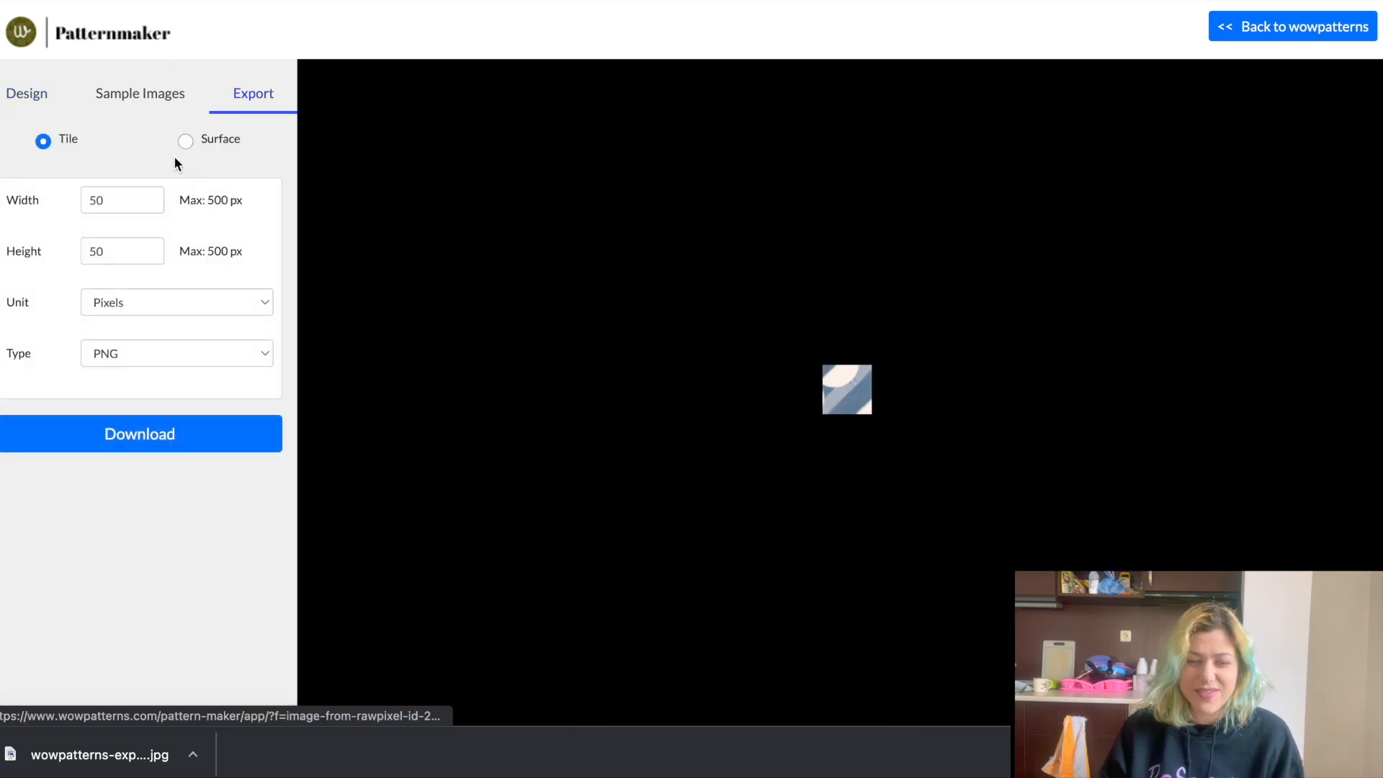
click(188, 141)
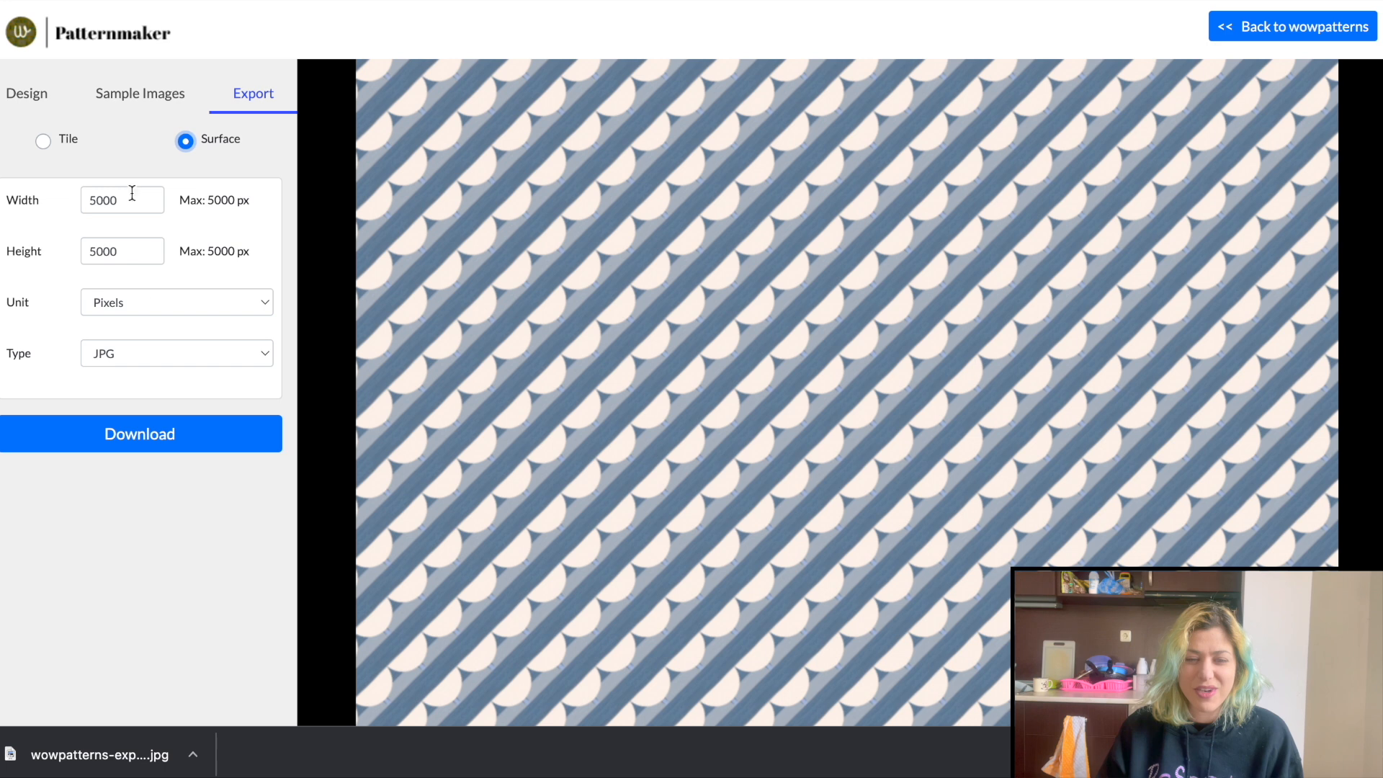
click(125, 432)
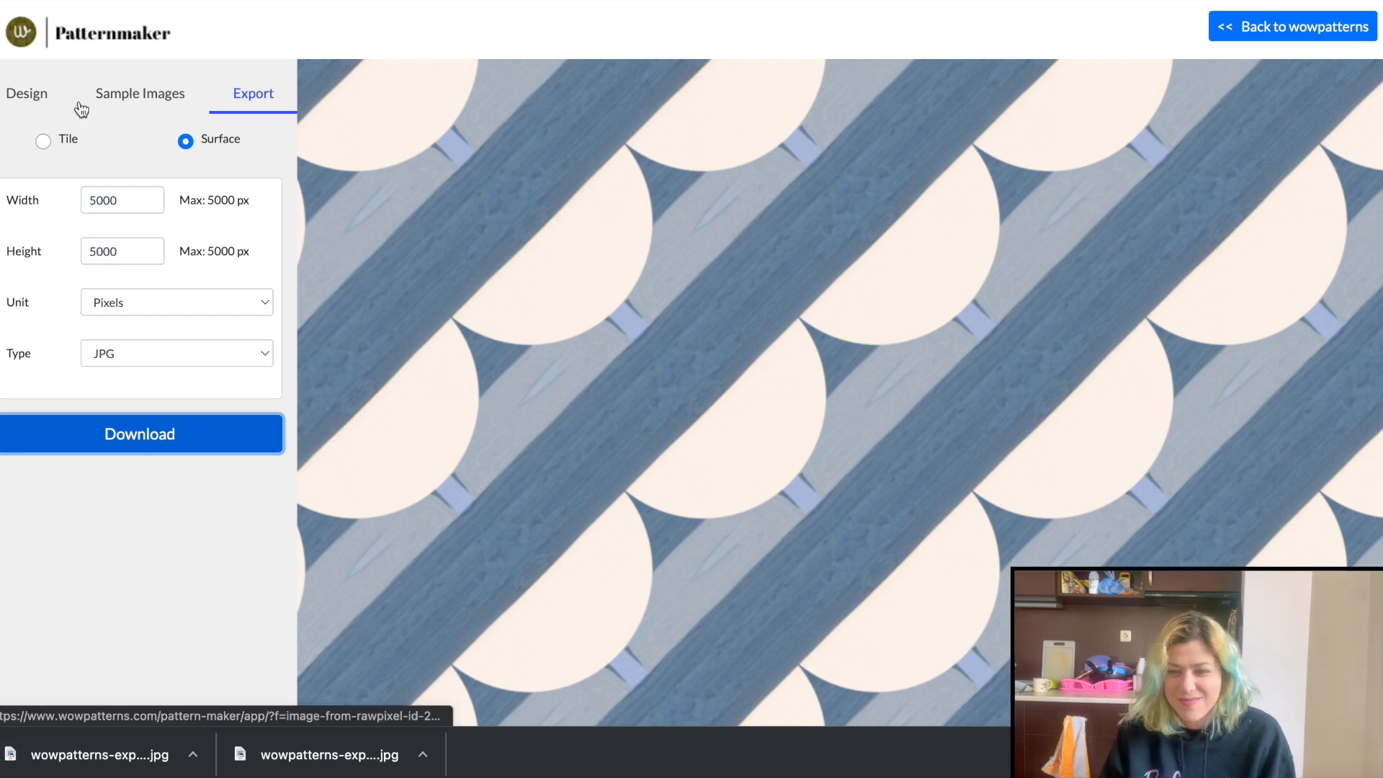
Try the small selection over the lower-left edge of the artwork's shape and the largest selection over its upper part with Curves tiling
click(21, 96)
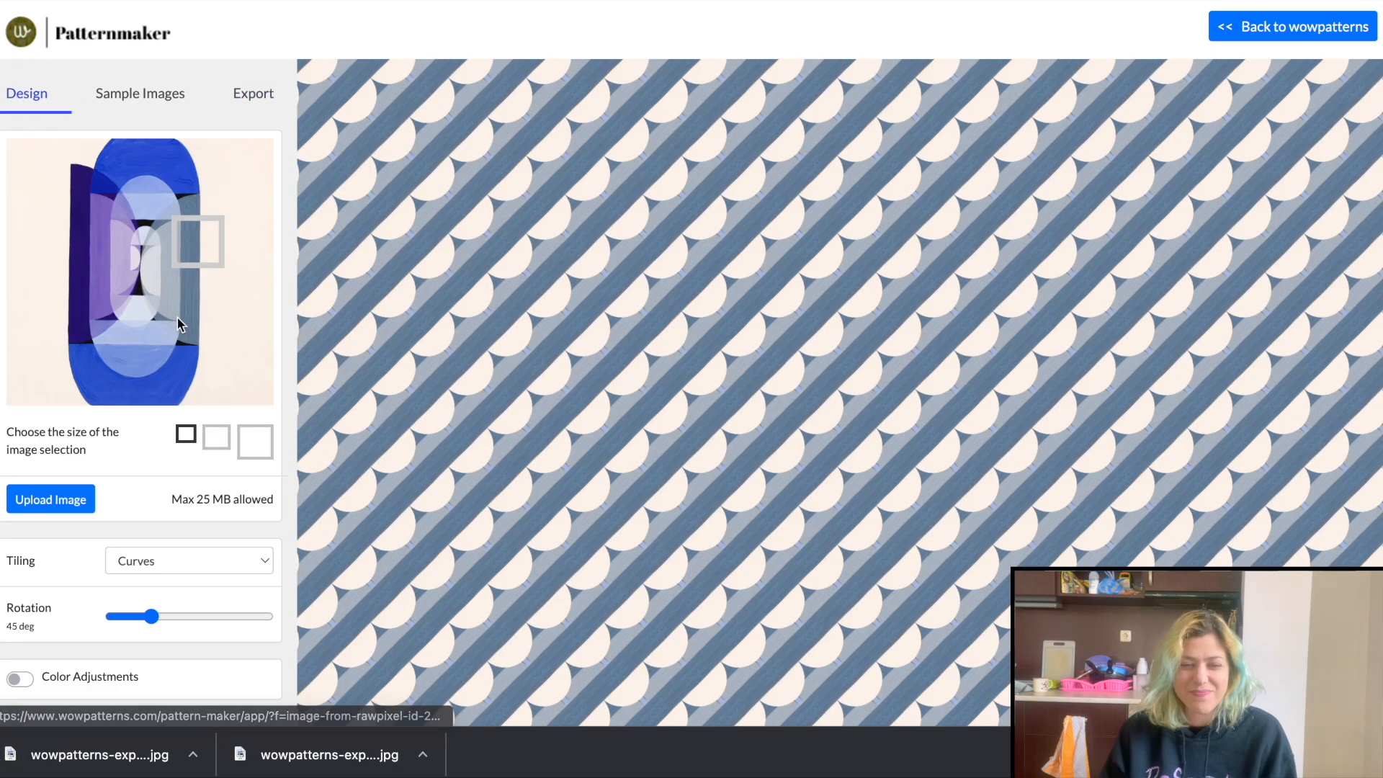
drag(204, 227, 79, 341)
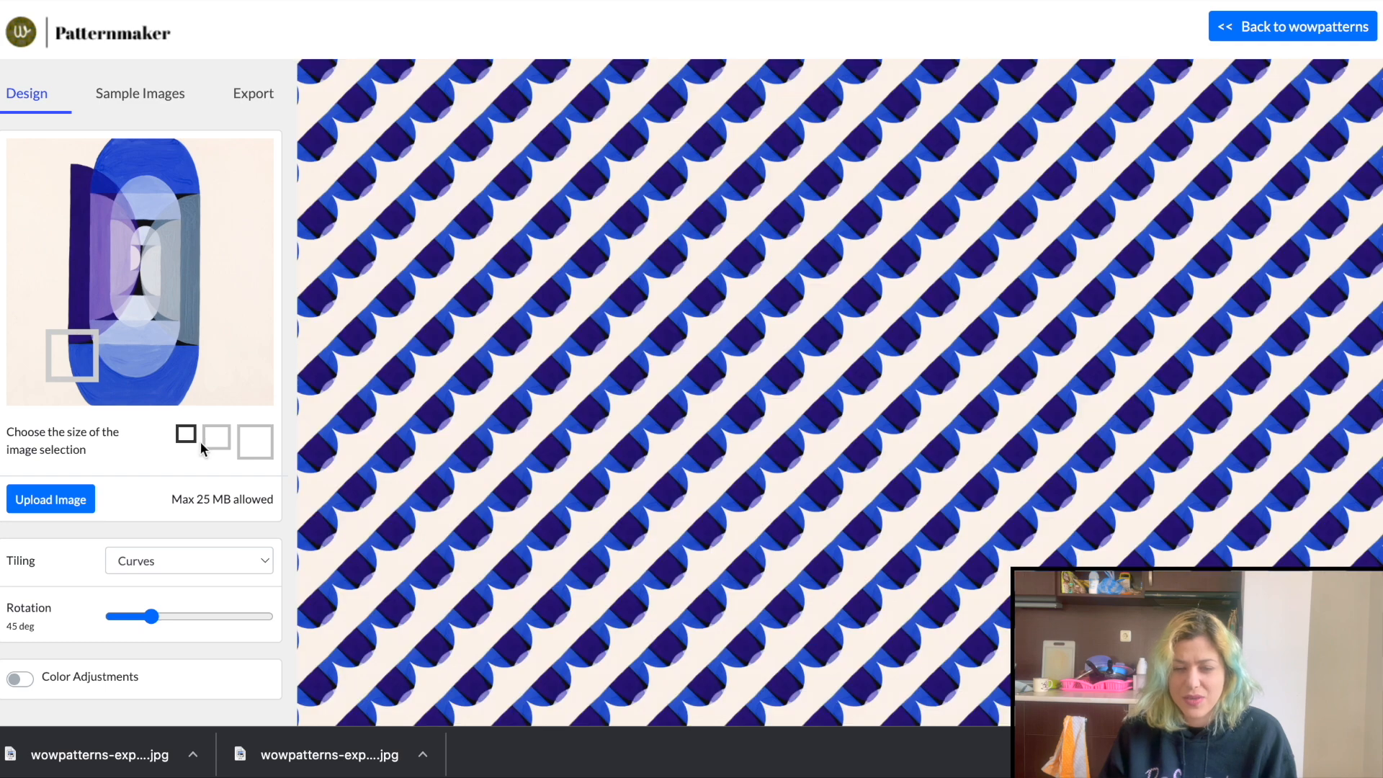
click(256, 441)
drag(130, 255, 163, 247)
Set the tiling to Facade and place the smallest image selection over the upper-left corner of the artwork's shape
click(158, 560)
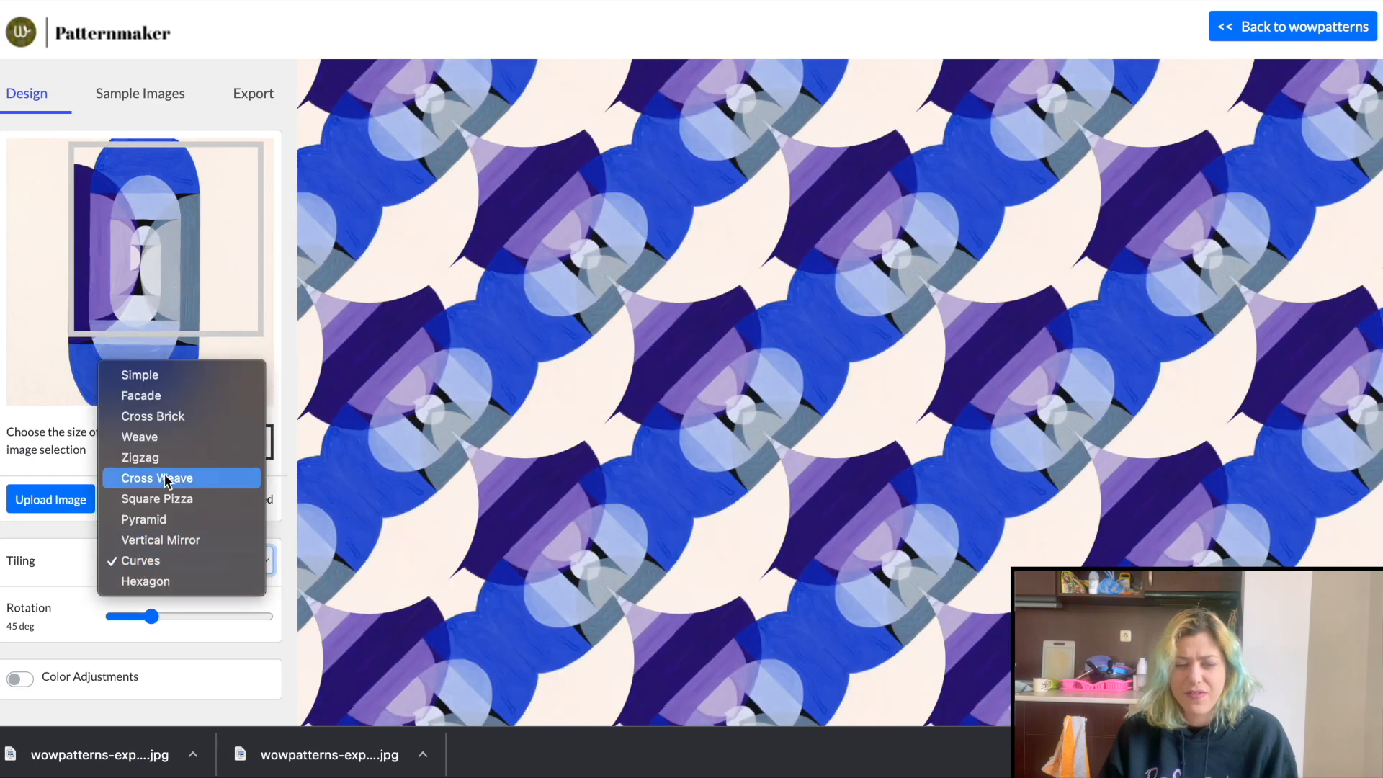
click(169, 395)
drag(176, 281, 118, 316)
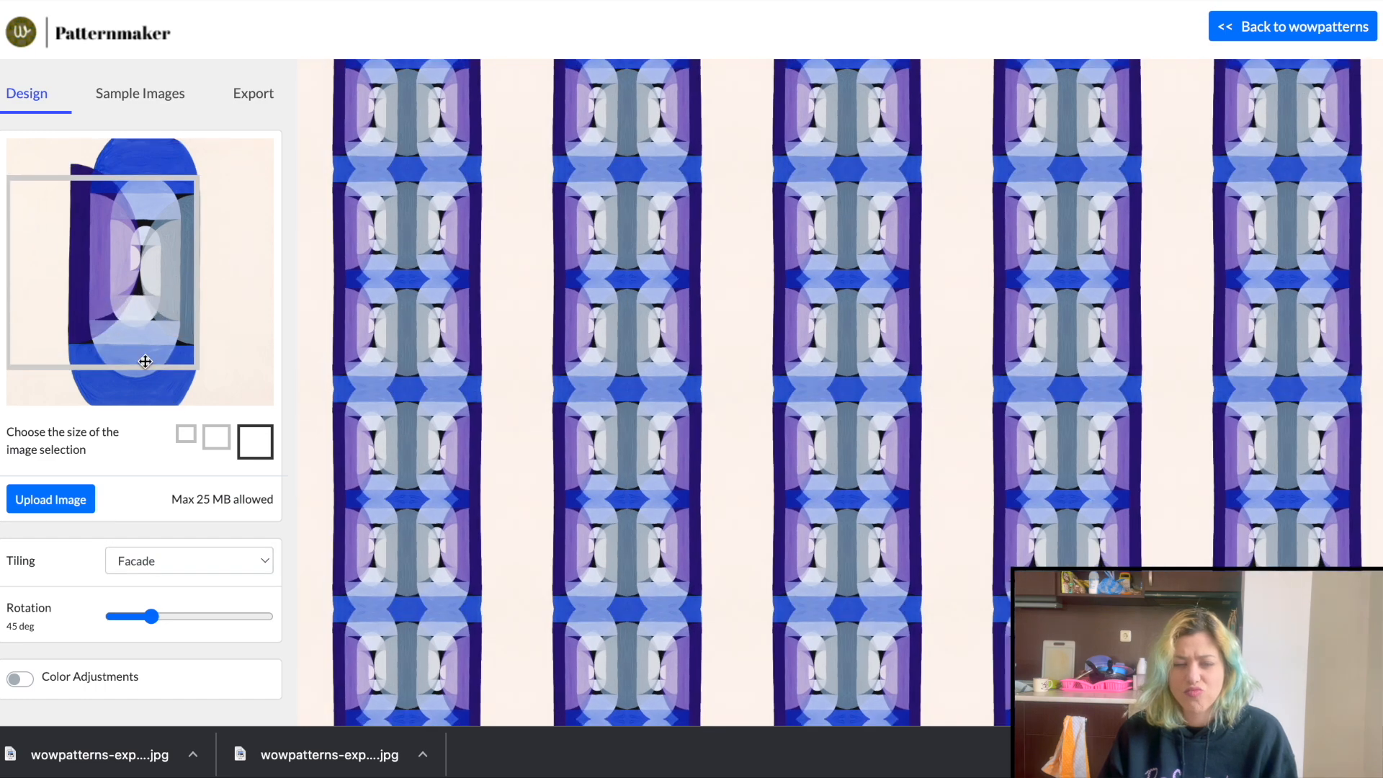
click(216, 437)
drag(128, 256, 168, 308)
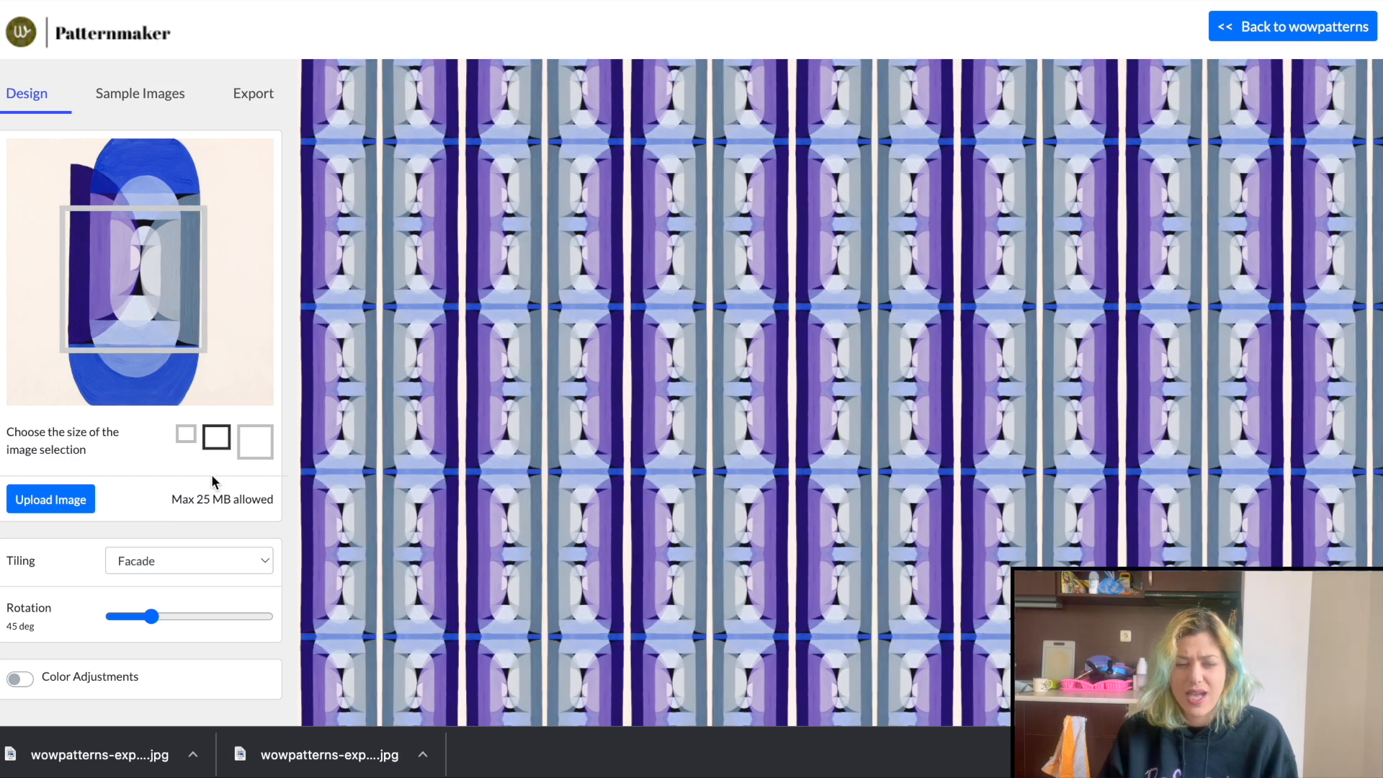
click(186, 441)
drag(35, 166, 108, 180)
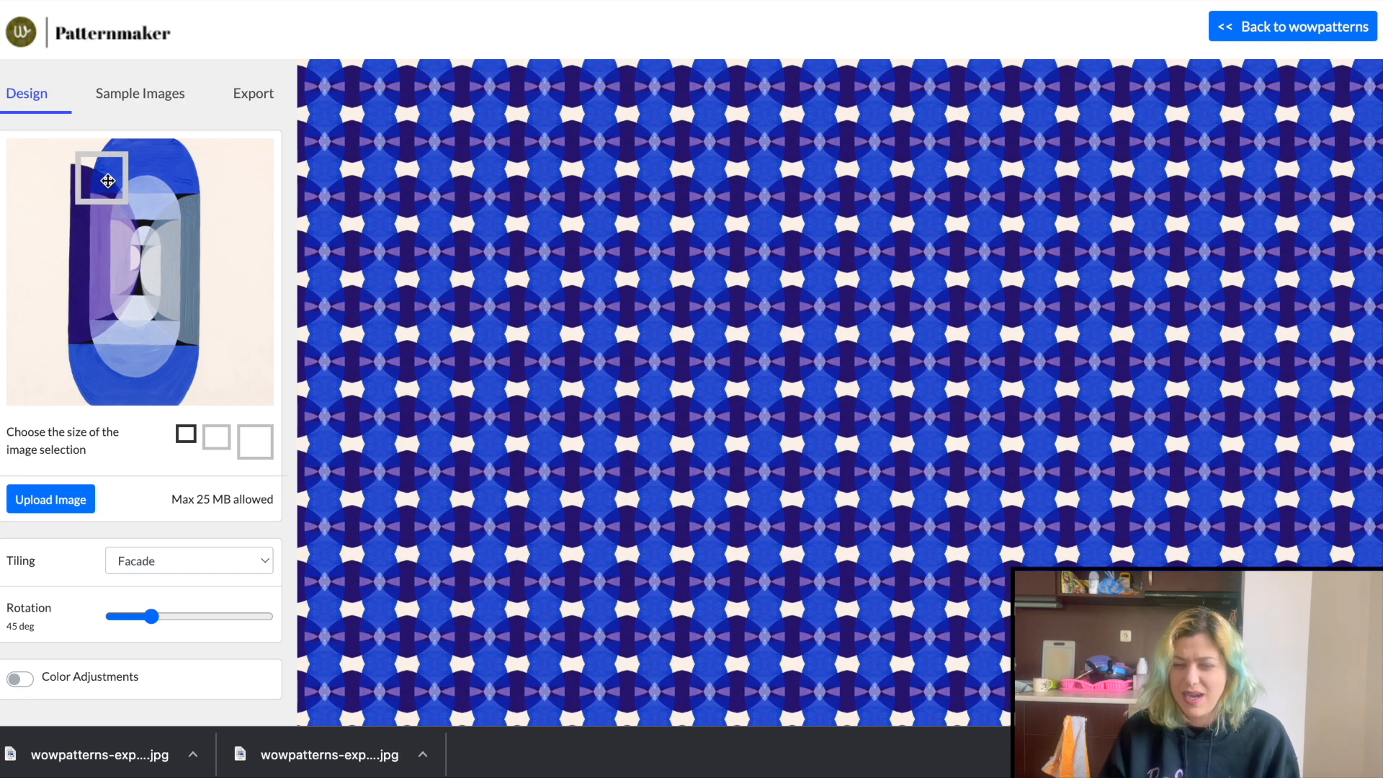
Export the Facade pattern as a 5000 × 5000 pixel surface JPG
click(240, 93)
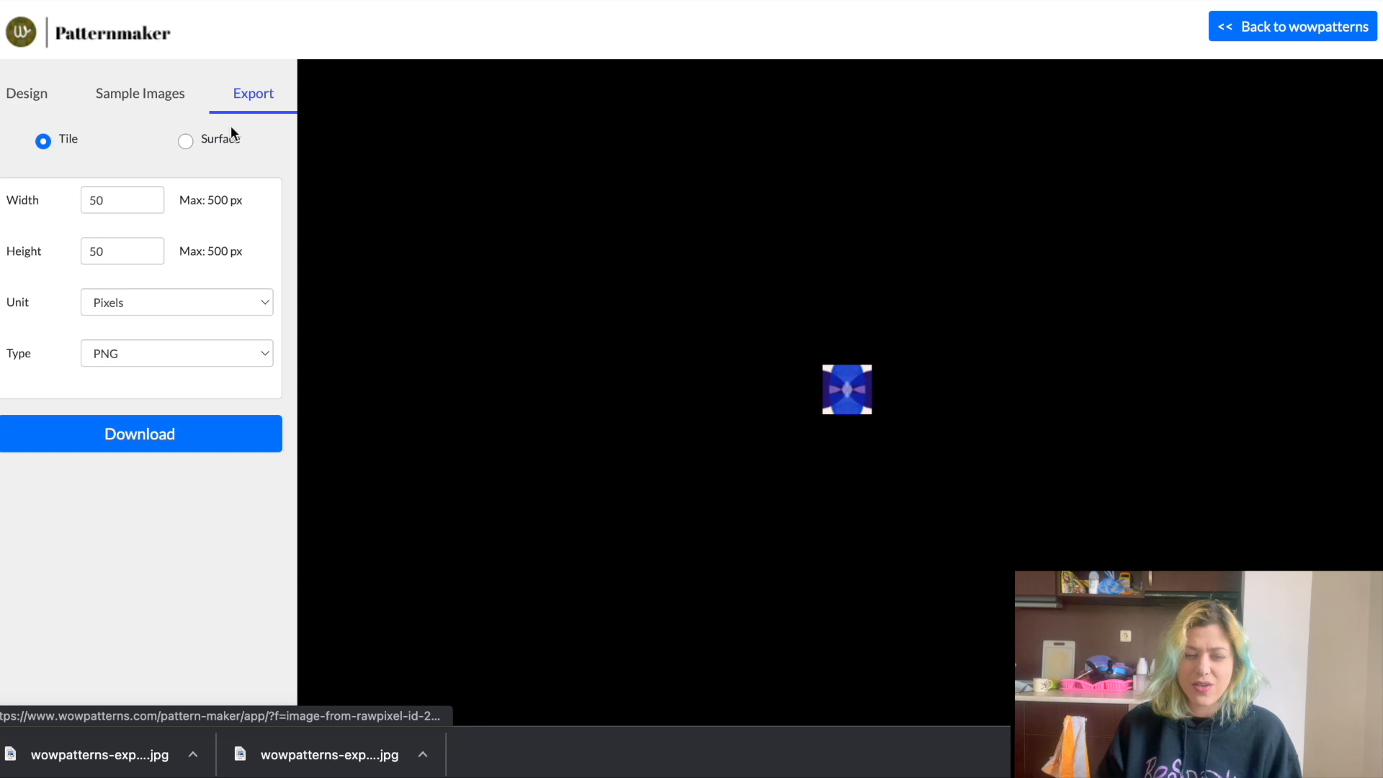
click(188, 140)
click(135, 447)
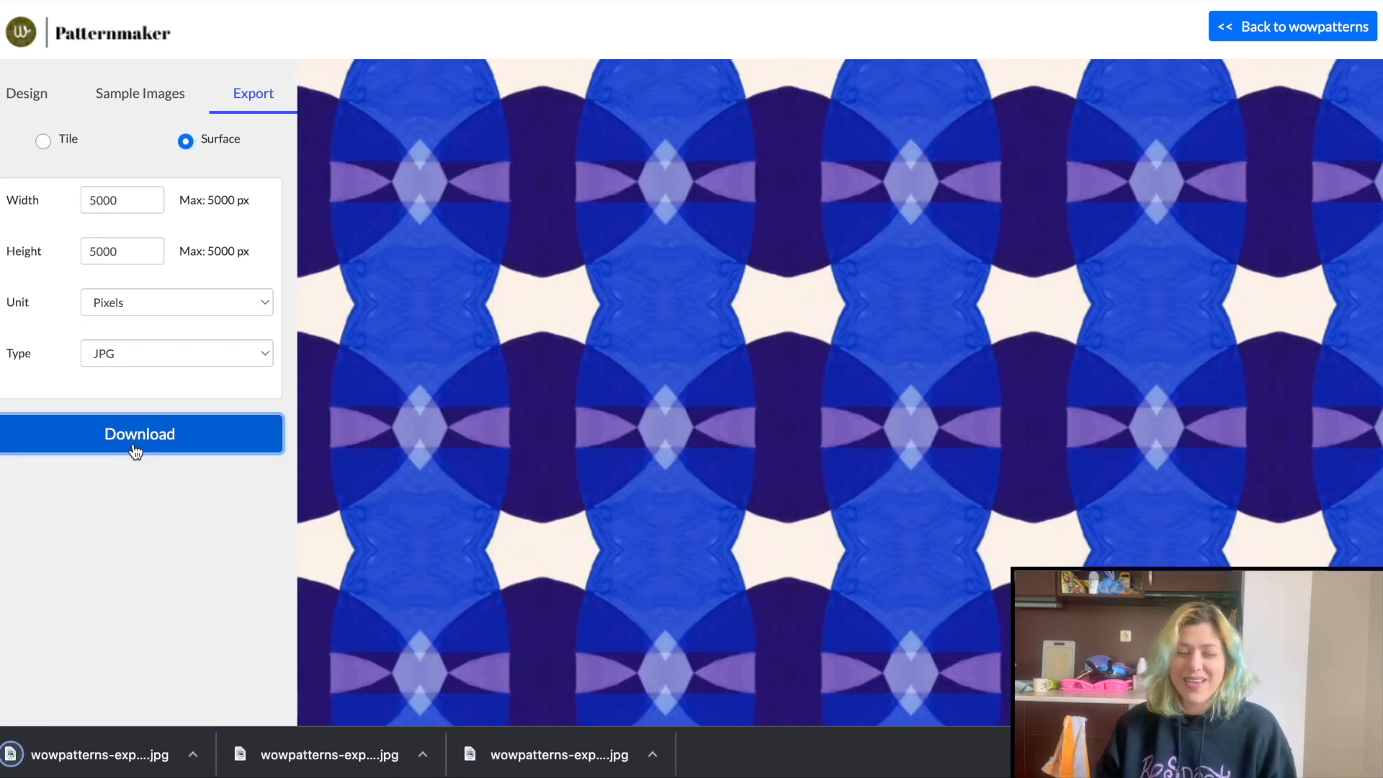
Upload banner 4 3300.png from the made in march folder as the new pattern image and dismiss the announcement popup
click(26, 92)
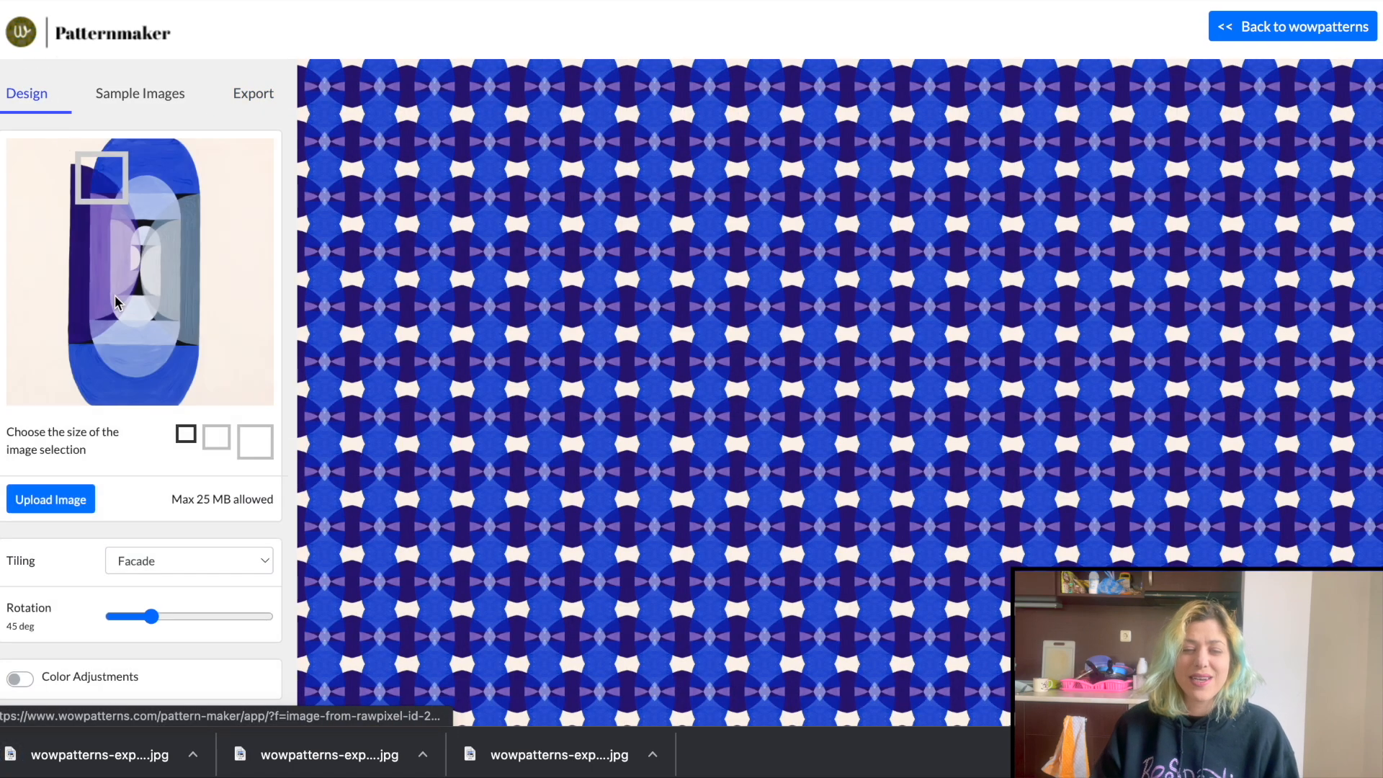
click(45, 504)
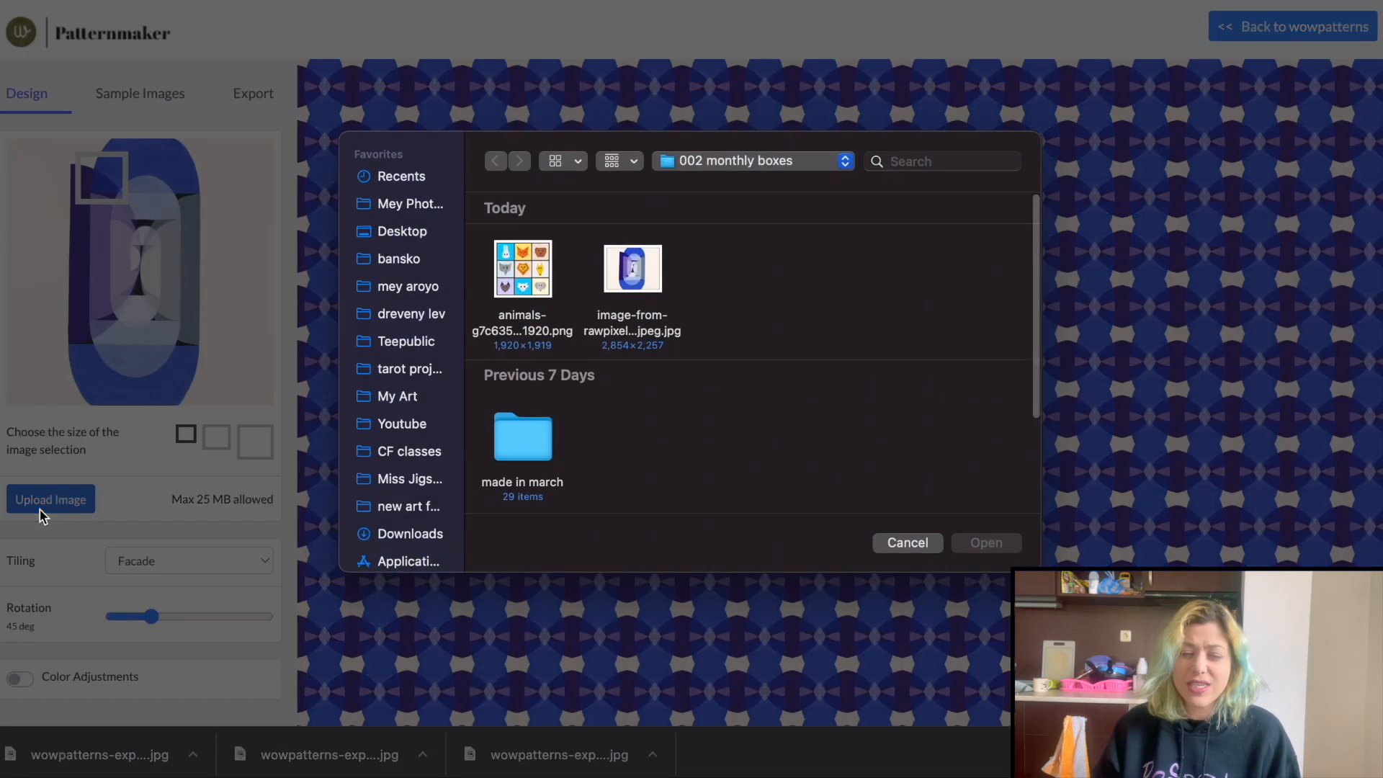
double_click(545, 459)
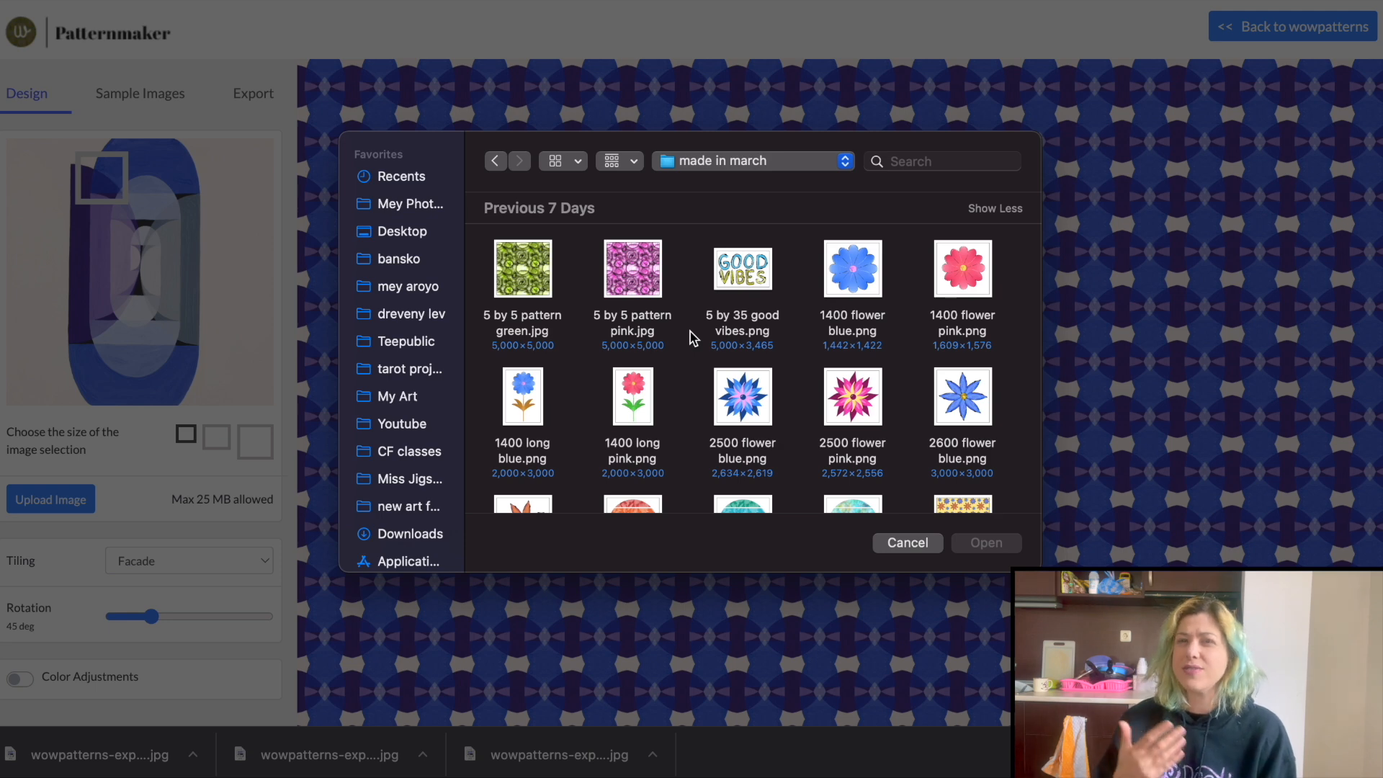
scroll(692, 338, down, 10)
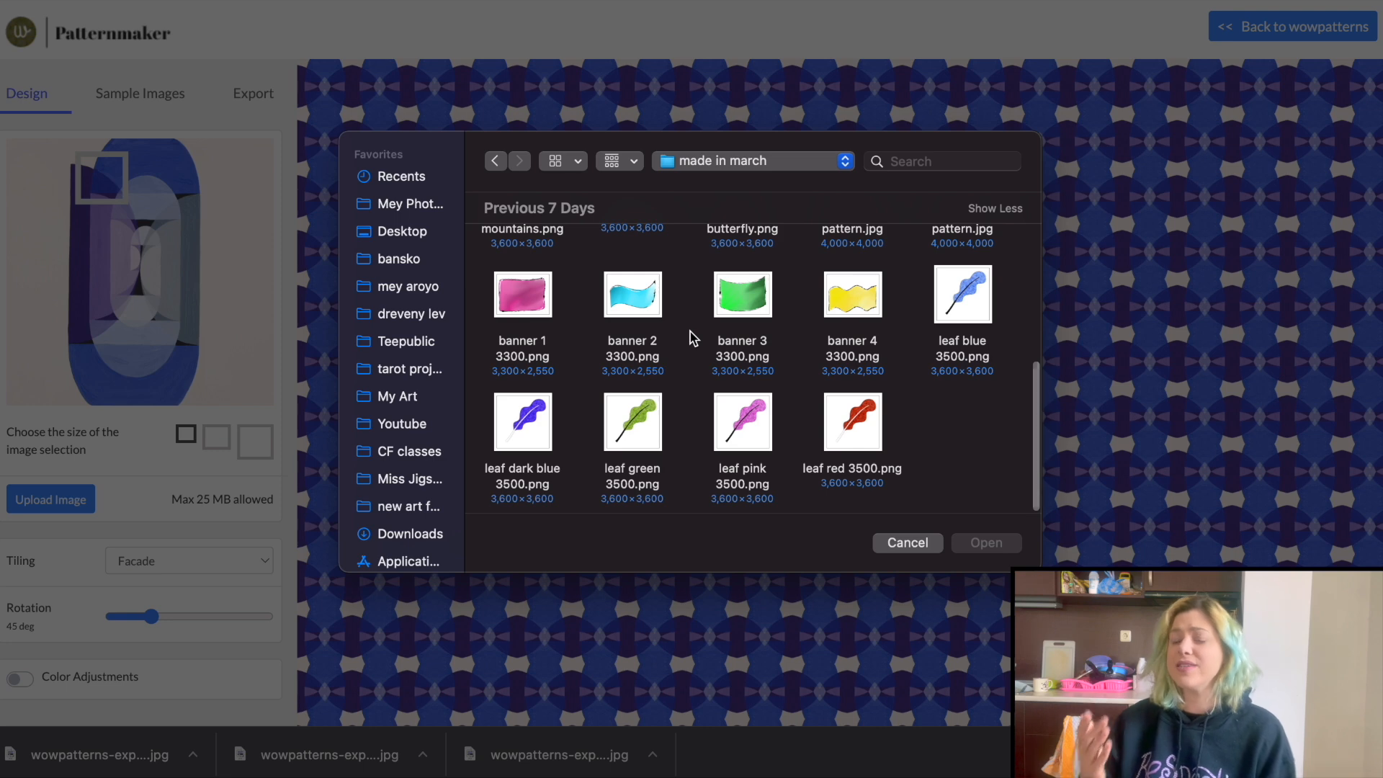
scroll(692, 339, up, 3)
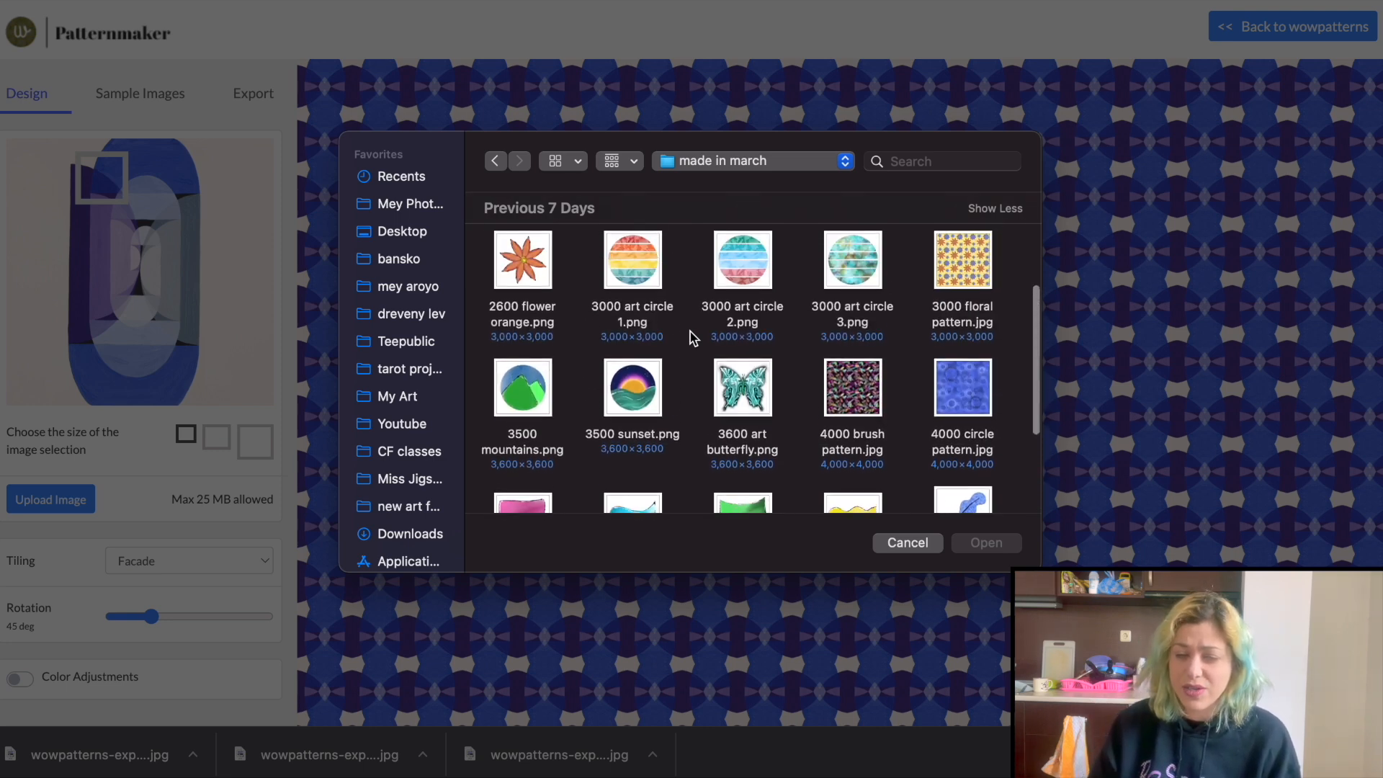
scroll(691, 338, down, 1)
scroll(690, 338, down, 2)
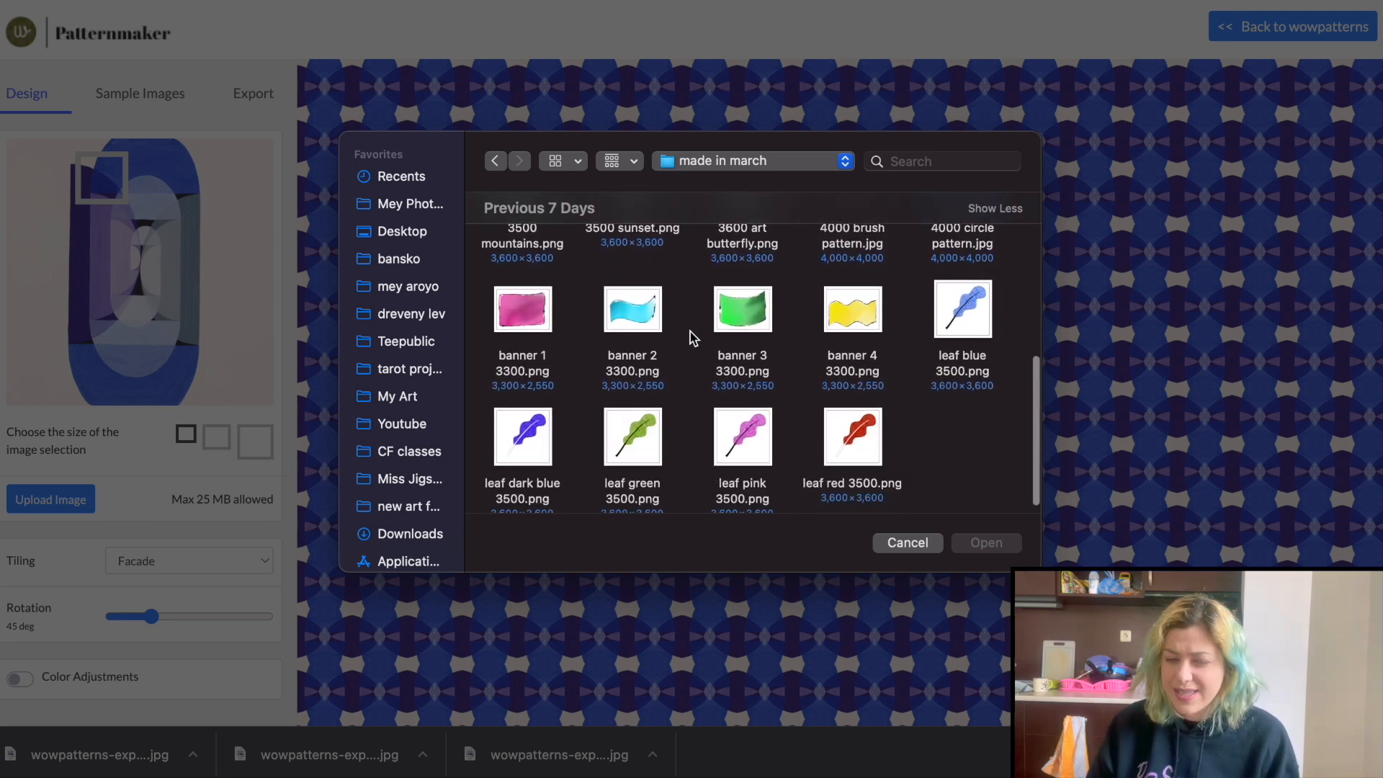
click(861, 309)
double_click(861, 309)
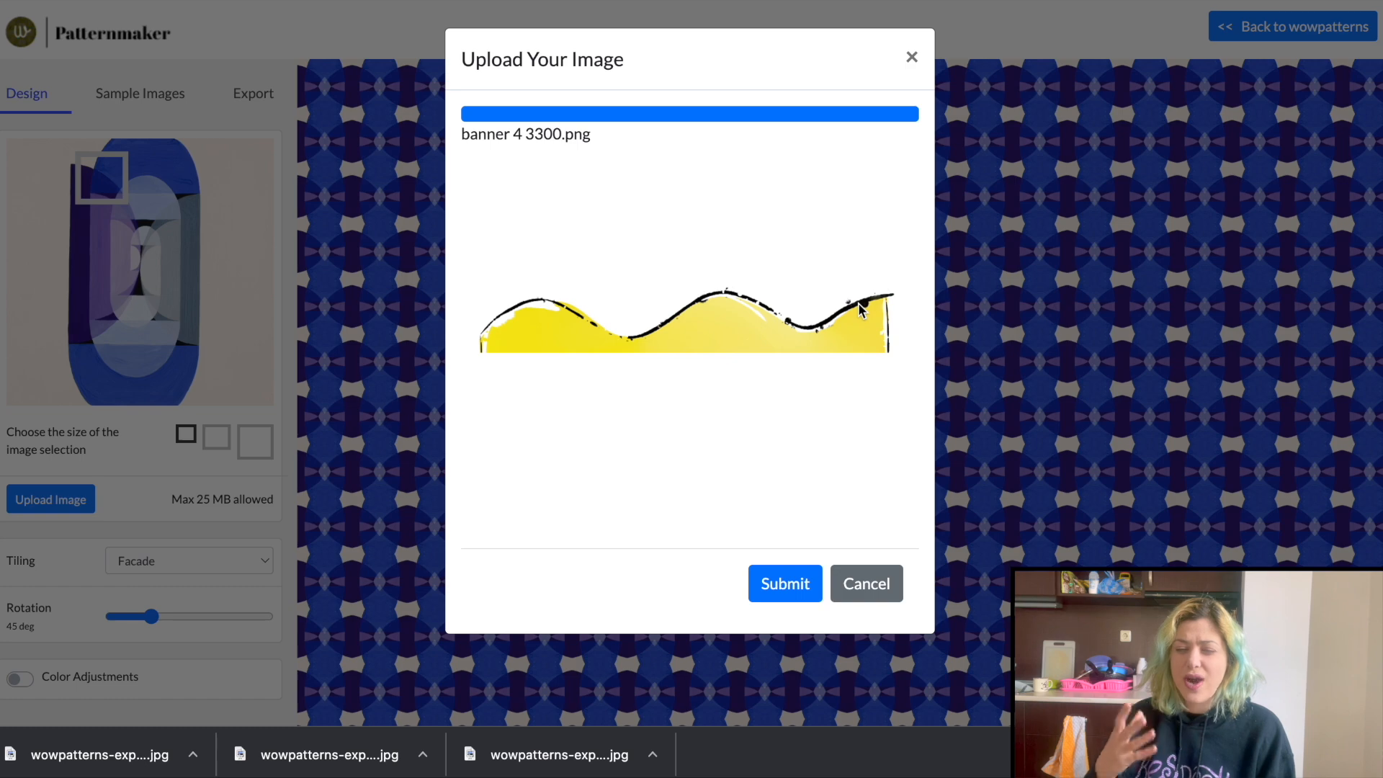
click(788, 584)
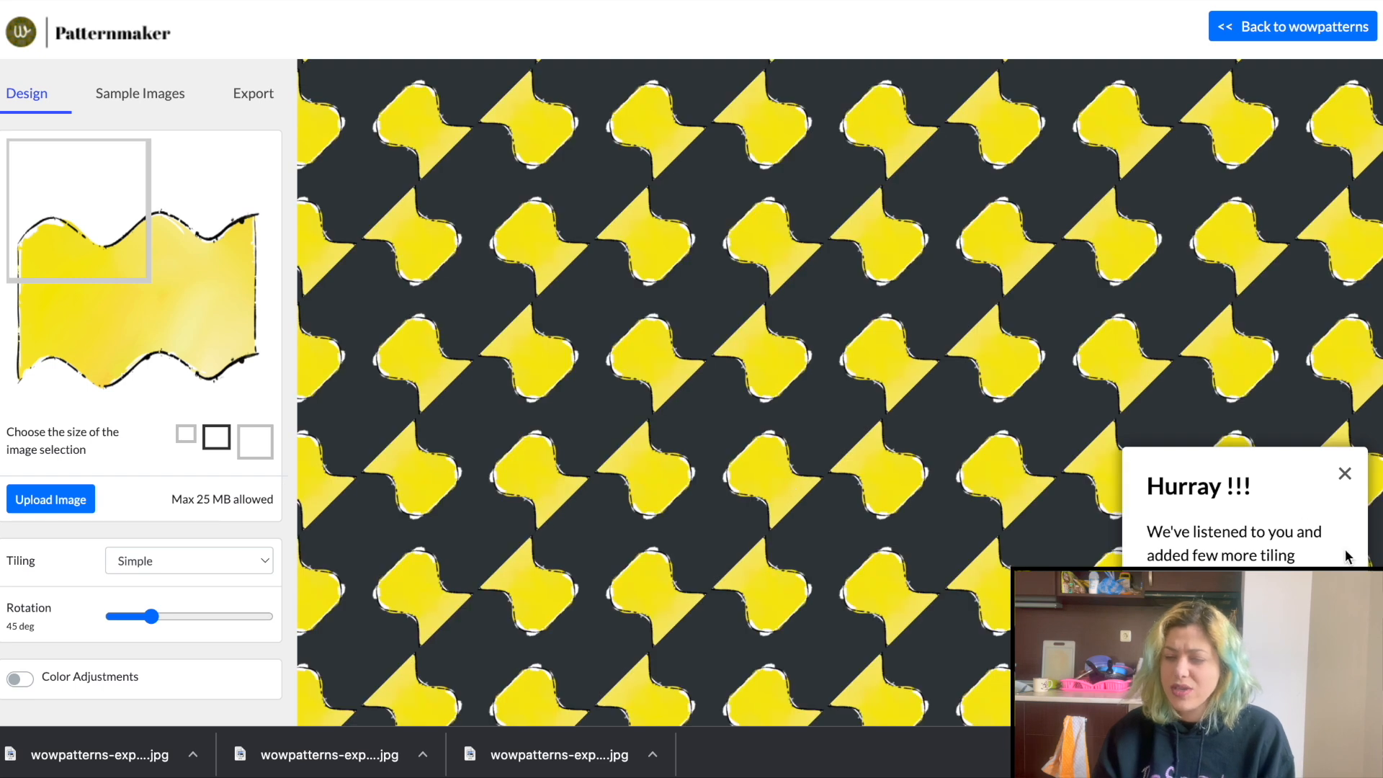
click(1344, 473)
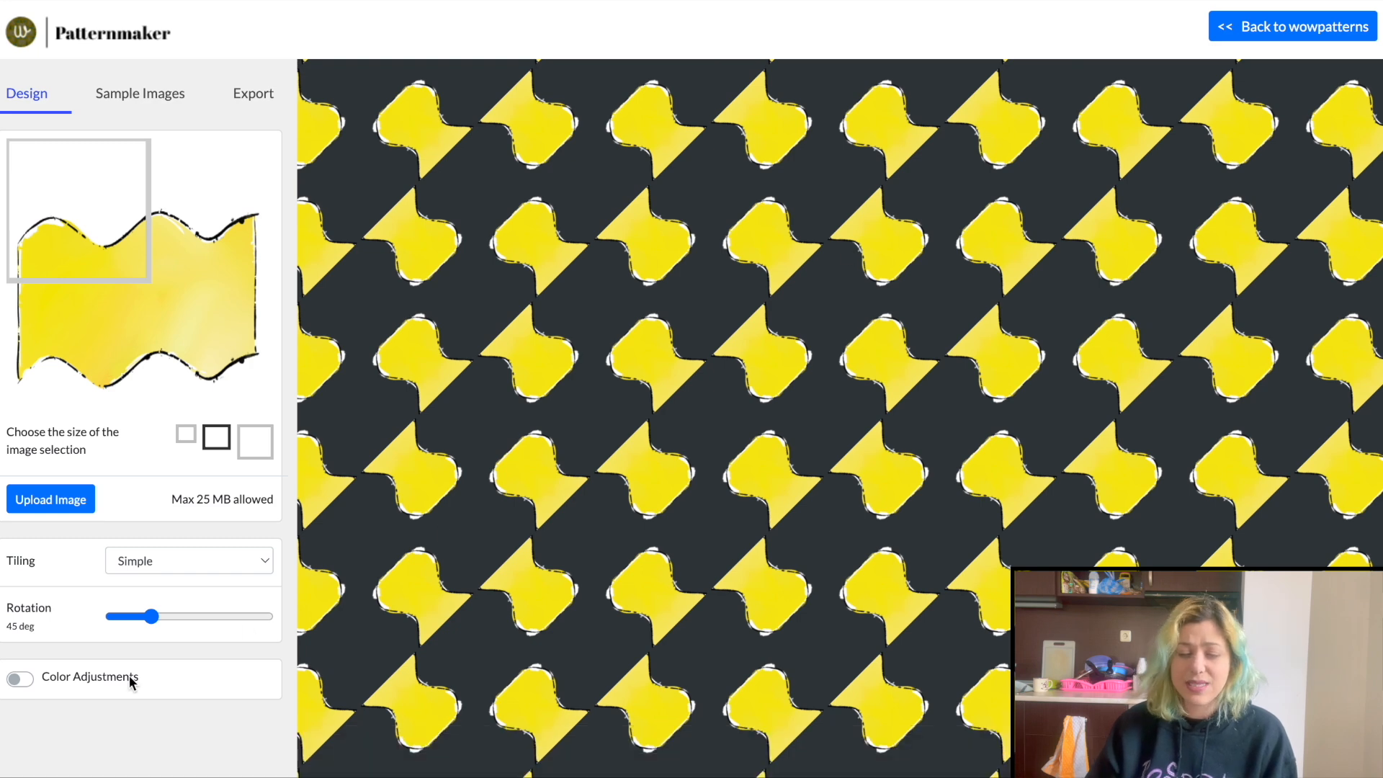
Enable the color adjustments and try the Black & White option on the banner pattern
click(21, 679)
scroll(185, 673, down, 2)
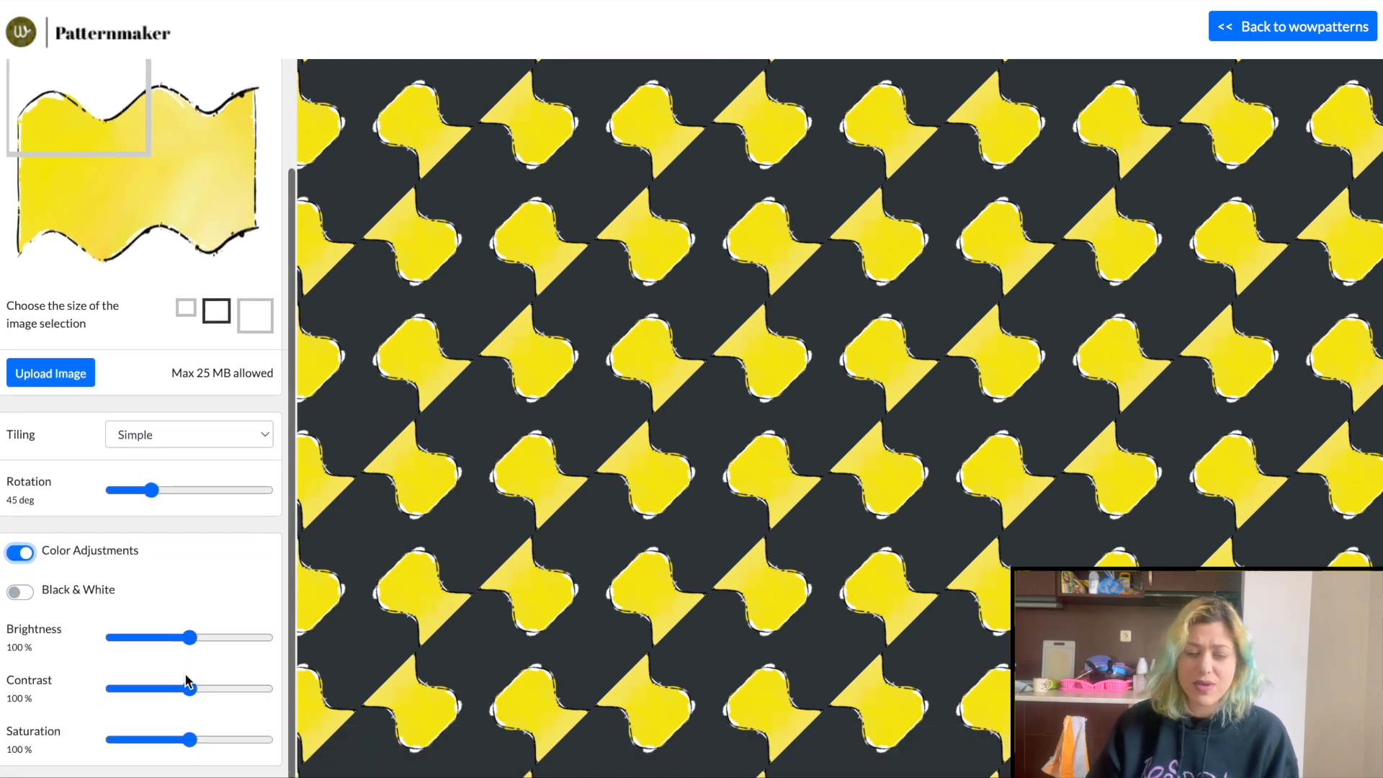
click(26, 595)
click(26, 596)
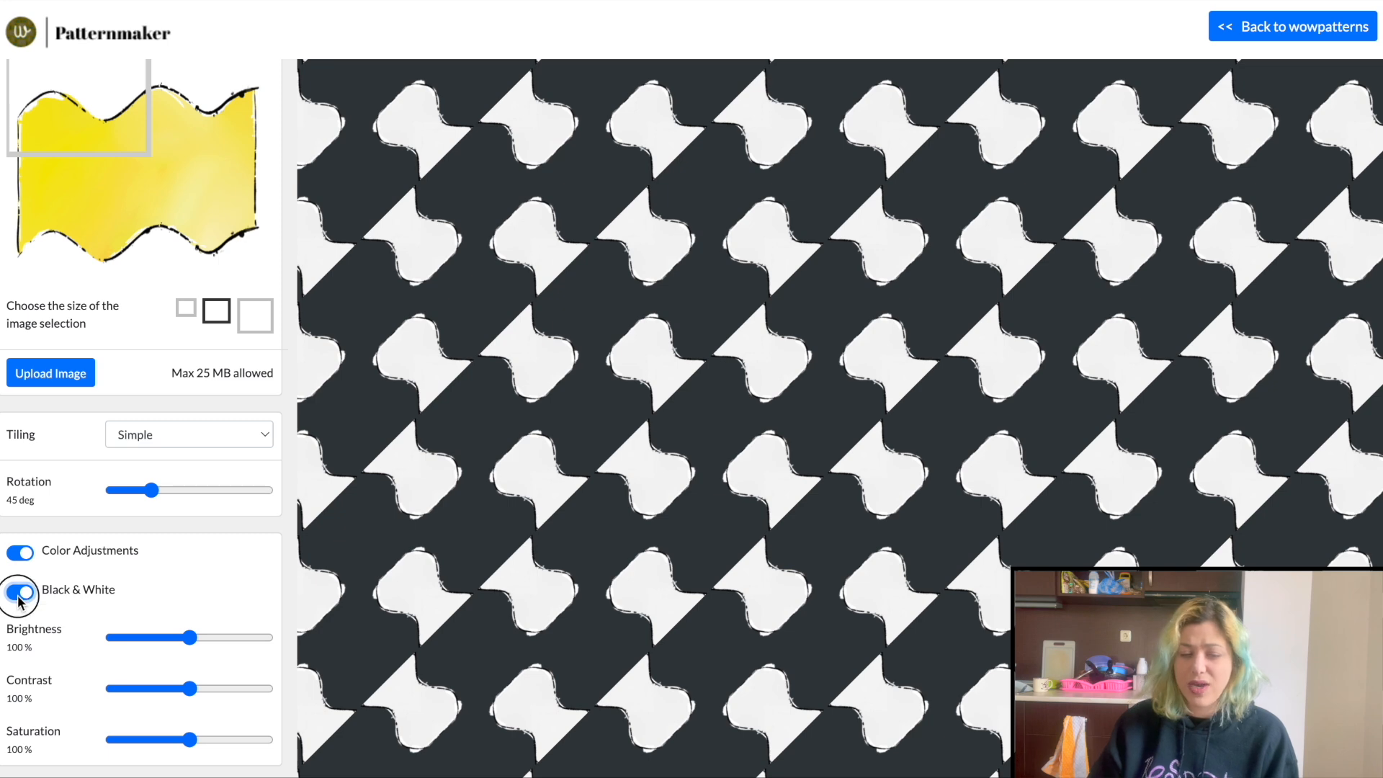
Set the pattern's brightness to 90%, contrast to 120% and saturation to 164%, and switch the Color Adjustments option off
mouse_move(190, 637)
mouse_down()
mouse_move(243, 638)
mouse_move(181, 638)
mouse_up()
mouse_move(190, 687)
mouse_down()
mouse_move(258, 687)
mouse_move(204, 687)
mouse_up()
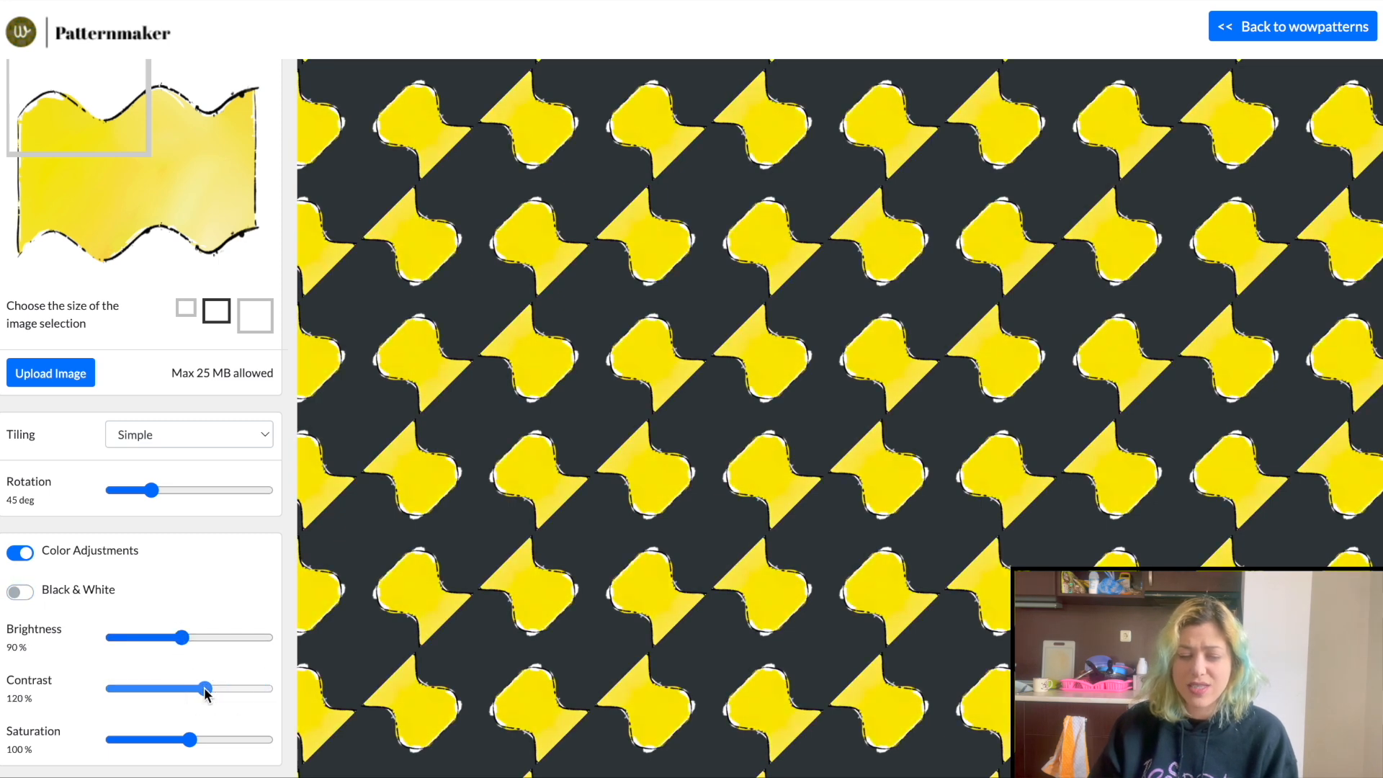
drag(189, 740, 238, 740)
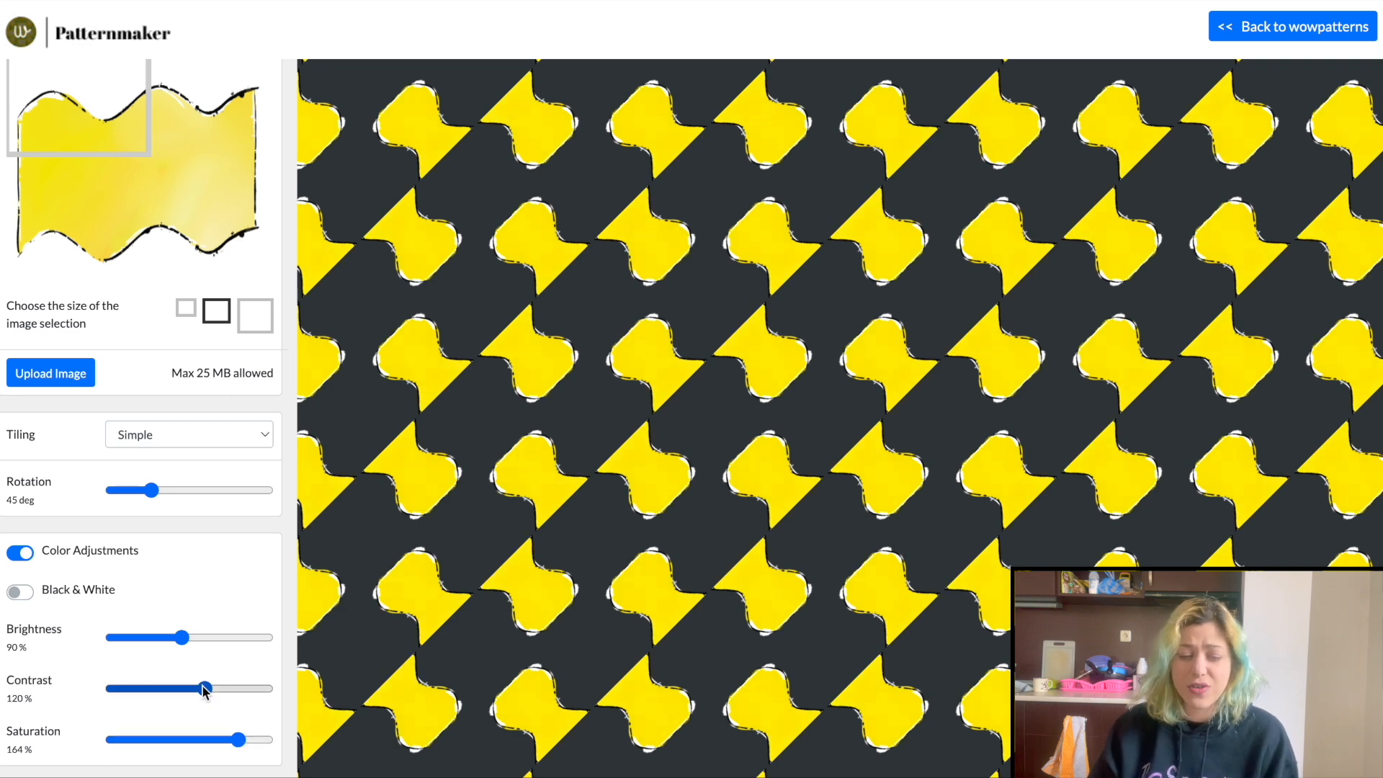
click(13, 553)
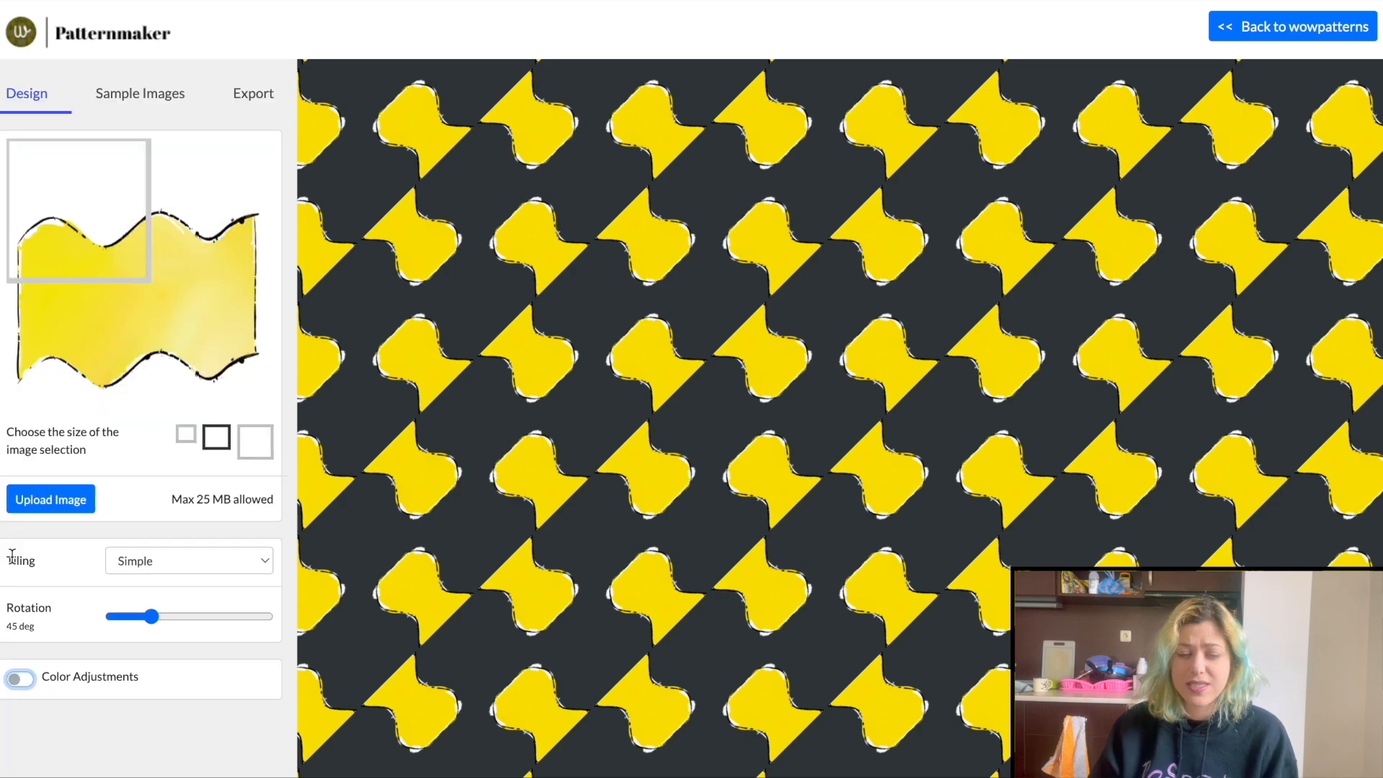
Try the medium selection over the banner's lower edge and the smallest selection over its upper wave with Simple tiling
drag(109, 219, 146, 330)
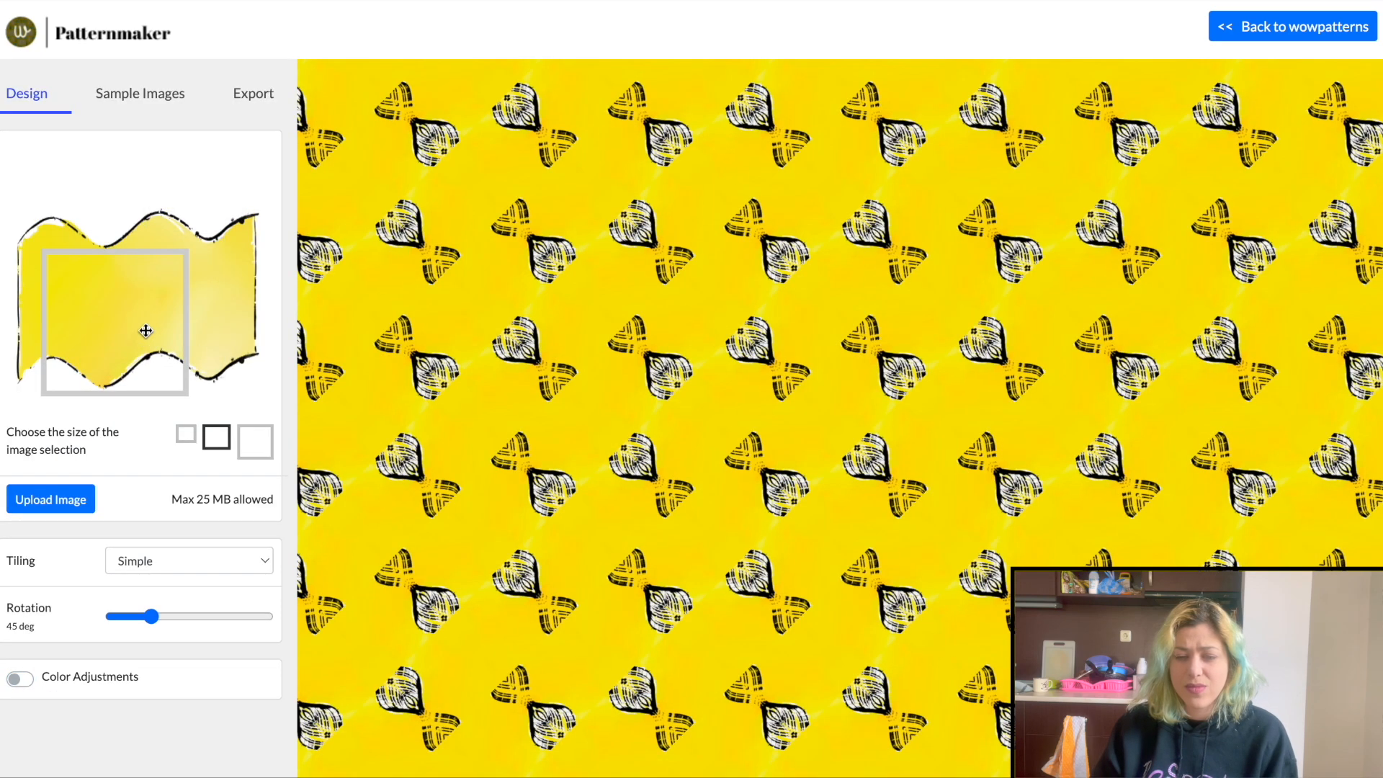
click(186, 435)
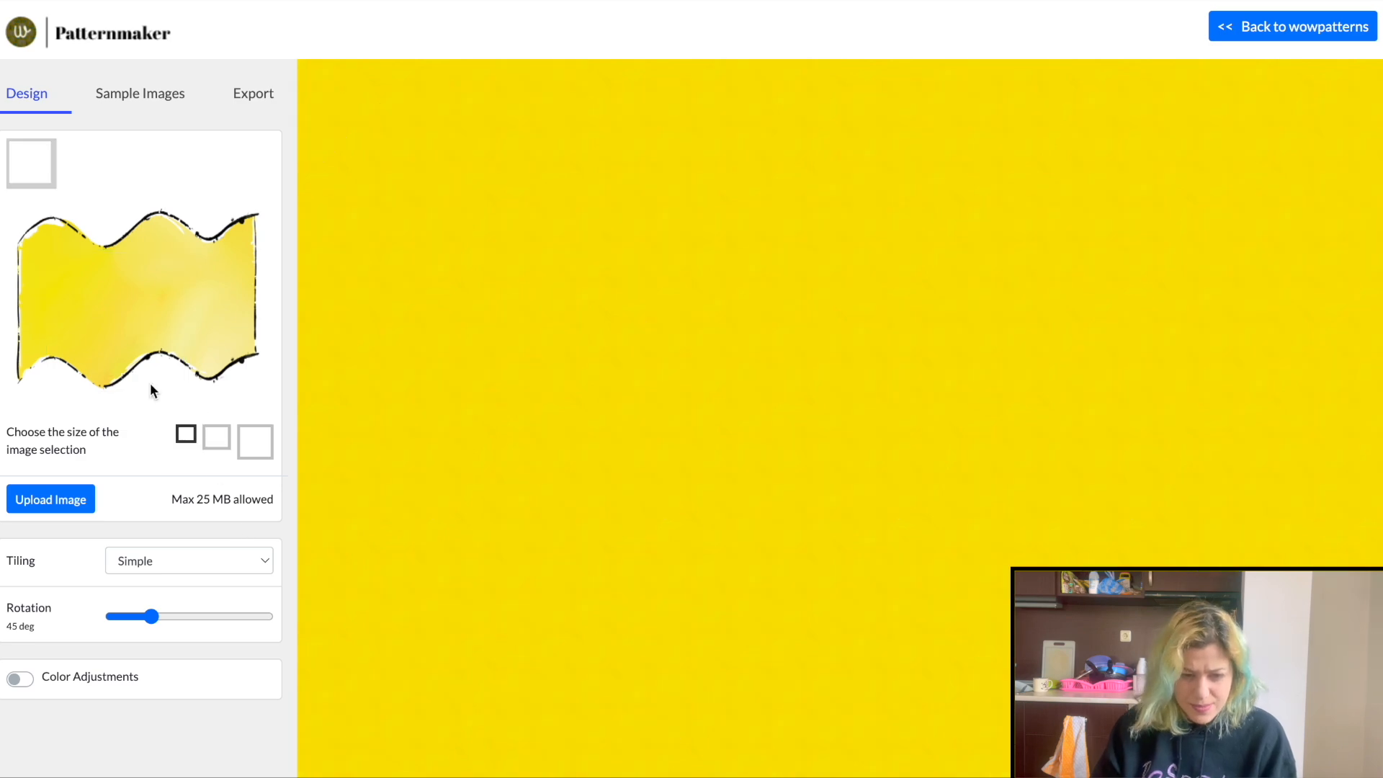
drag(46, 170, 113, 246)
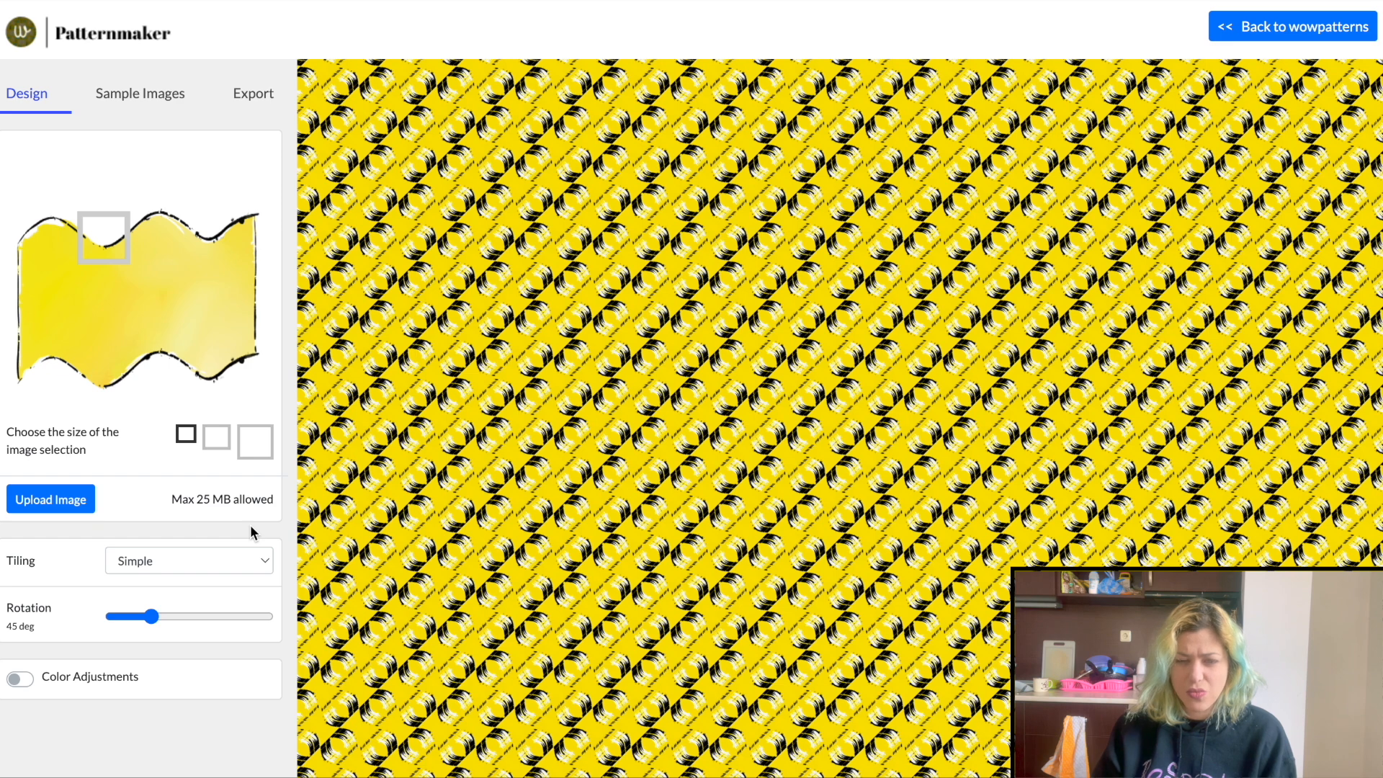
Try Facade tiling with the smallest image selection moved to the banner's lower-left edge
click(173, 561)
click(164, 582)
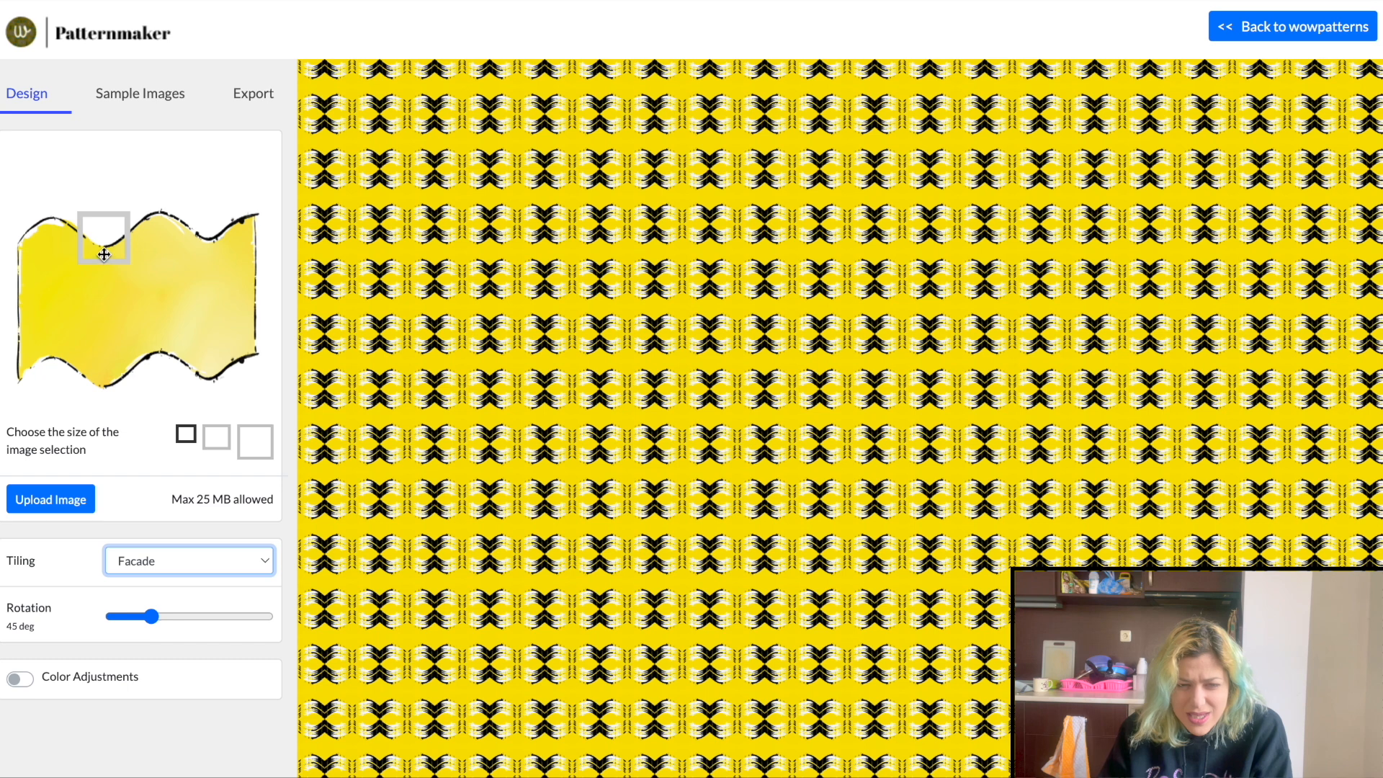
drag(106, 230, 52, 356)
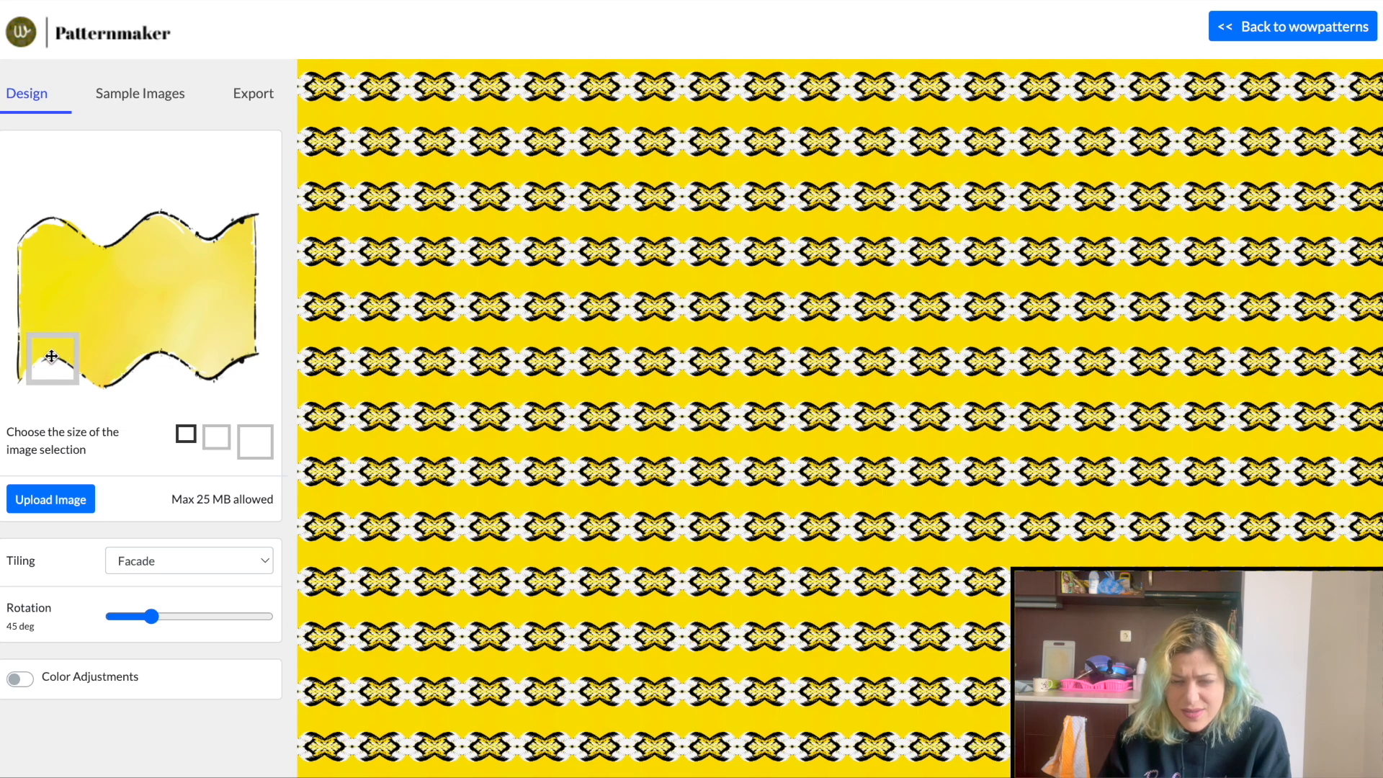
Set the banner pattern's tiling to Curves and switch to the medium image selection
click(237, 569)
click(193, 727)
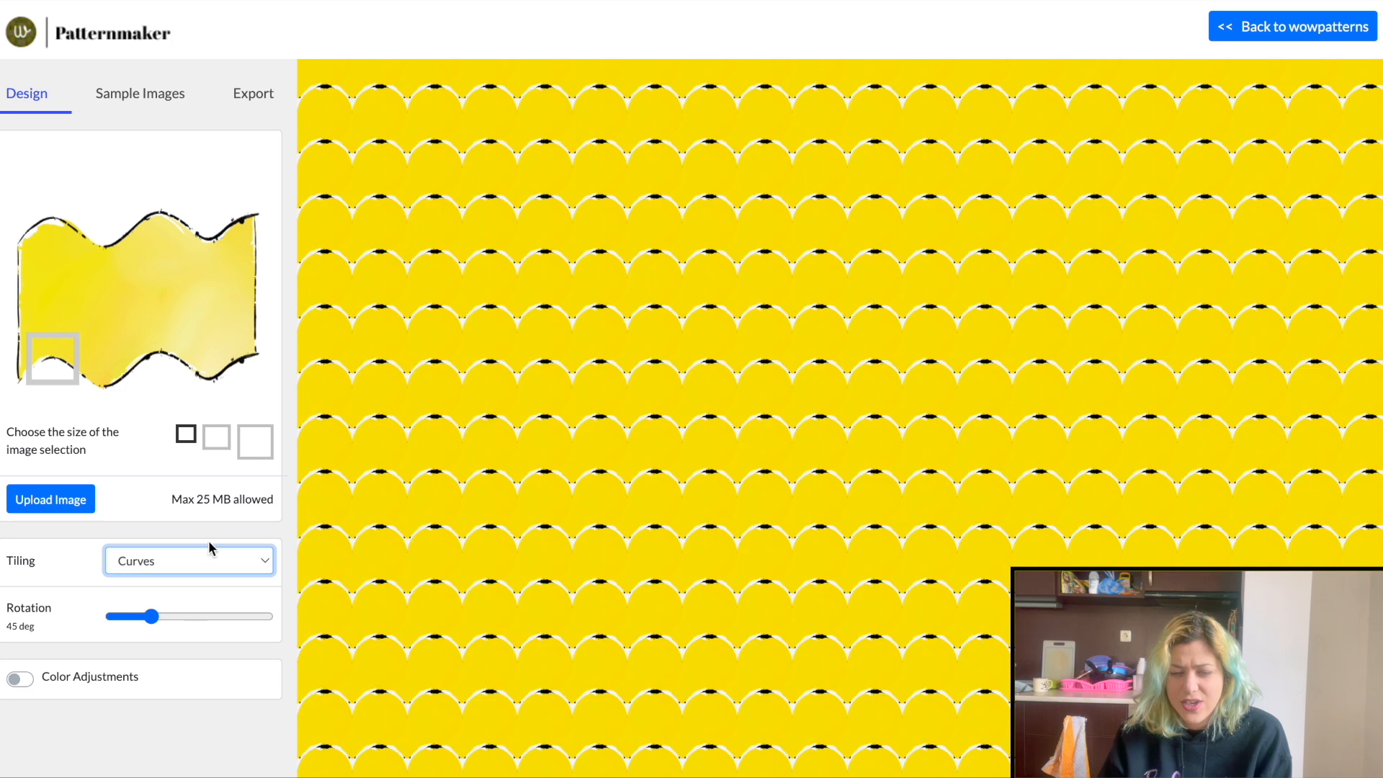
click(216, 437)
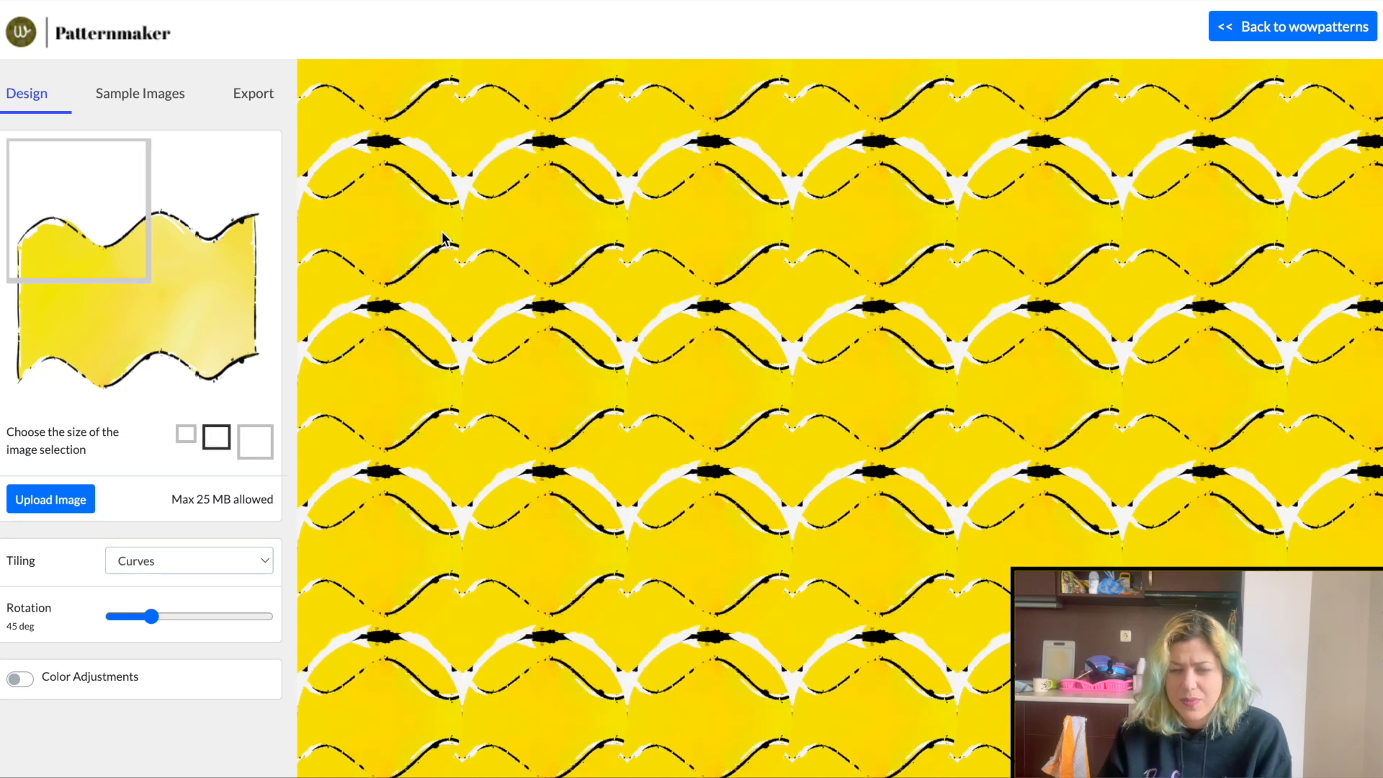
Export the banner's Curves pattern as a surface JPG with width and height set to 5000 pixels
click(260, 96)
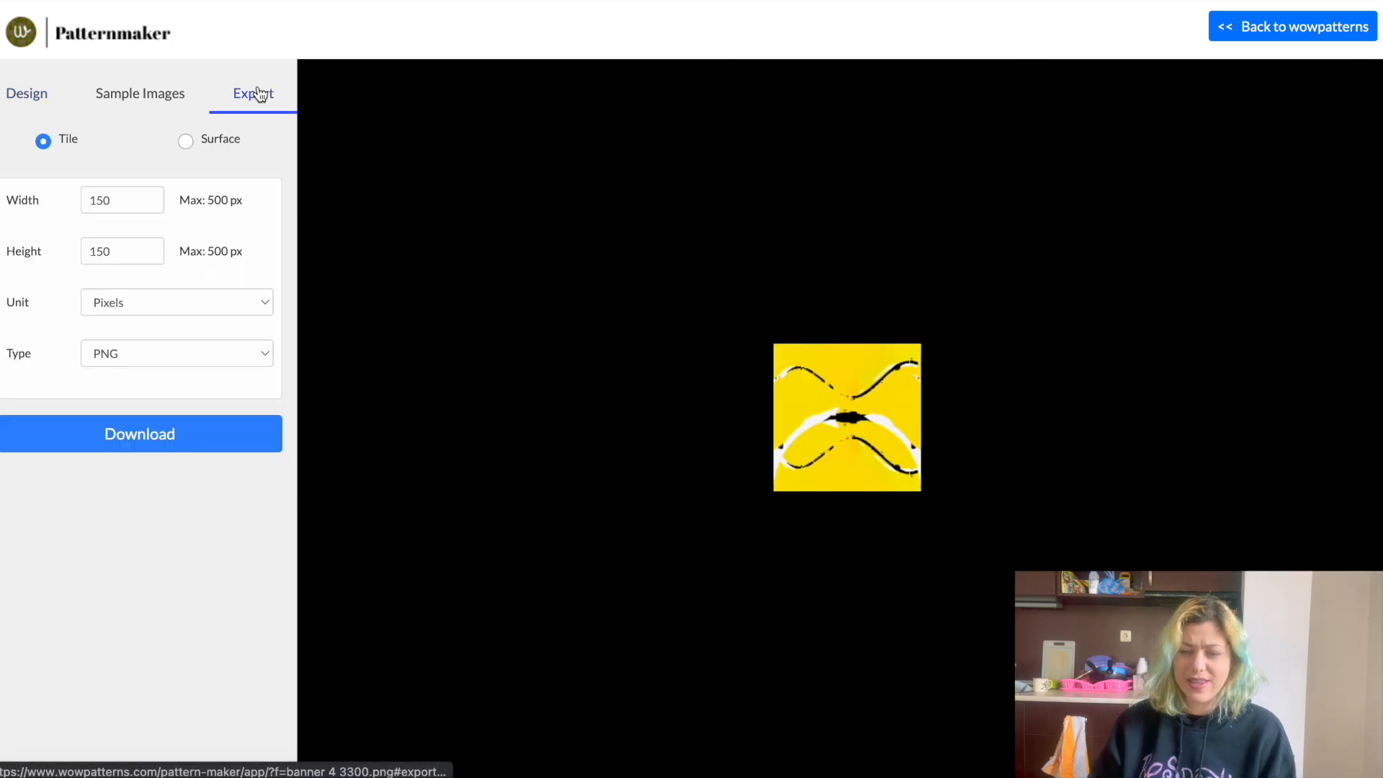
click(185, 141)
click(110, 200)
double_click(101, 196)
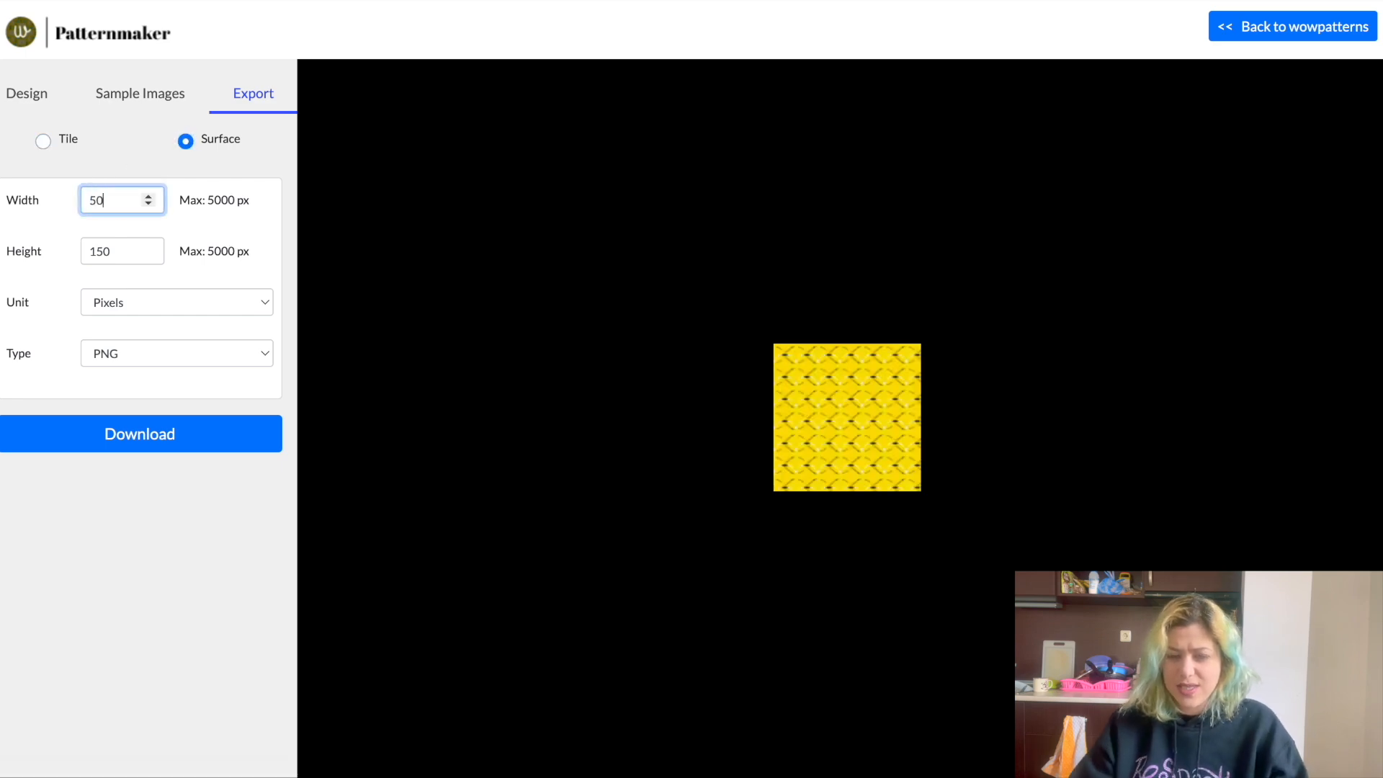
click(178, 222)
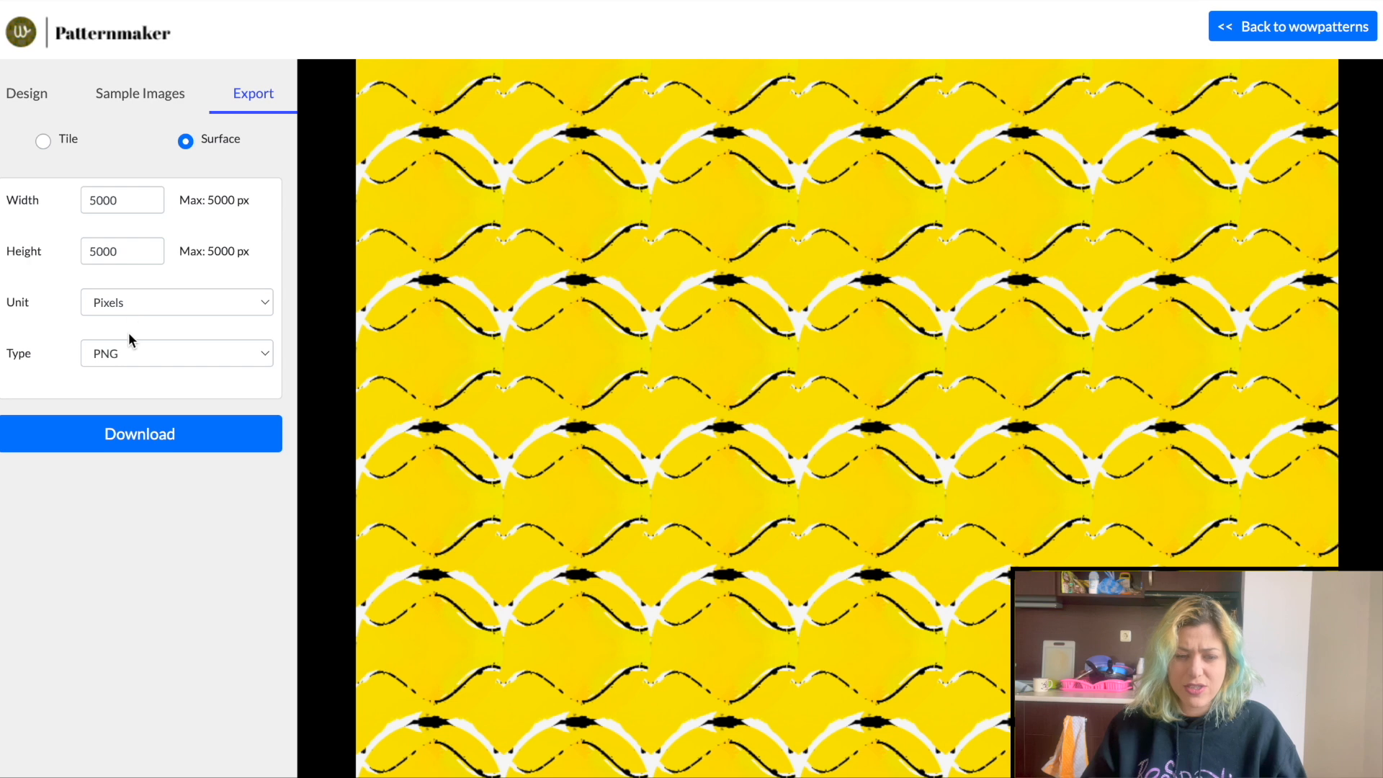
click(127, 352)
click(136, 375)
click(142, 445)
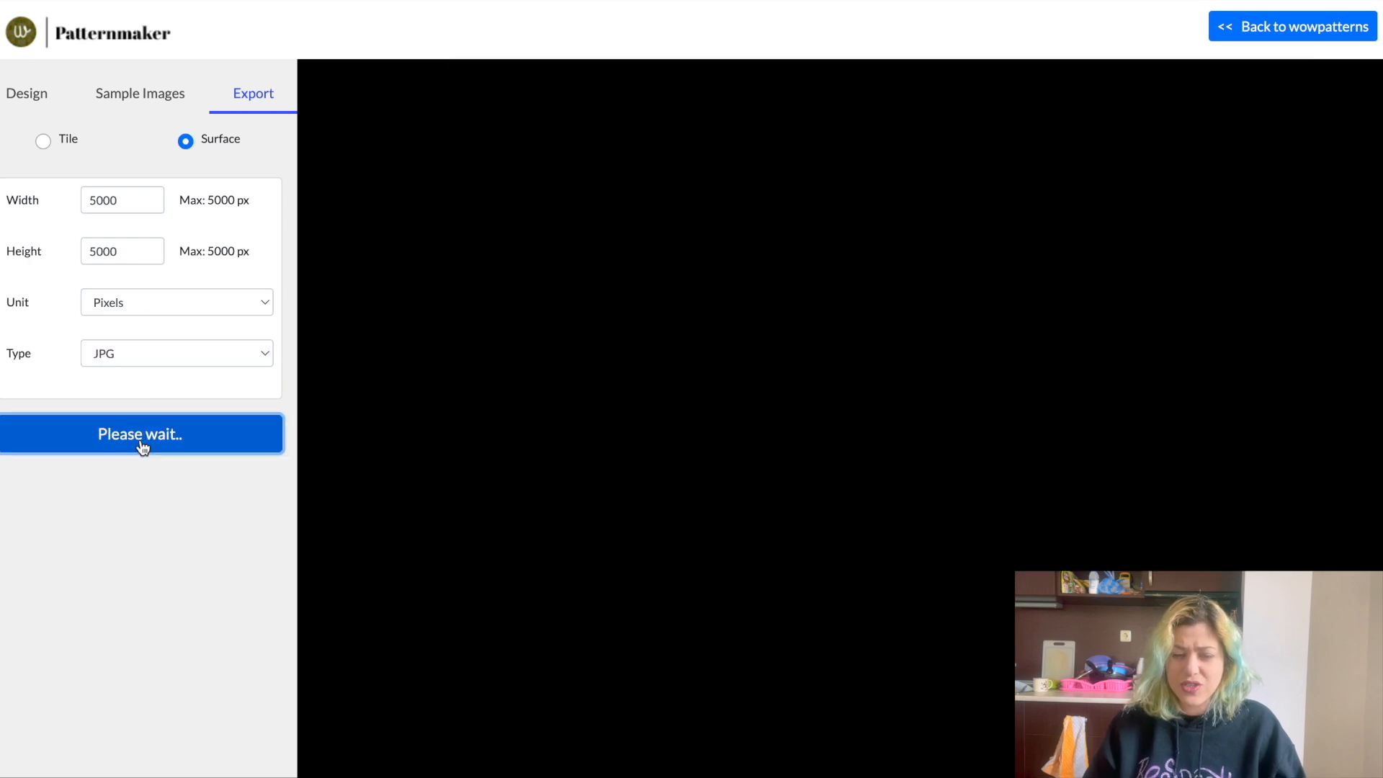
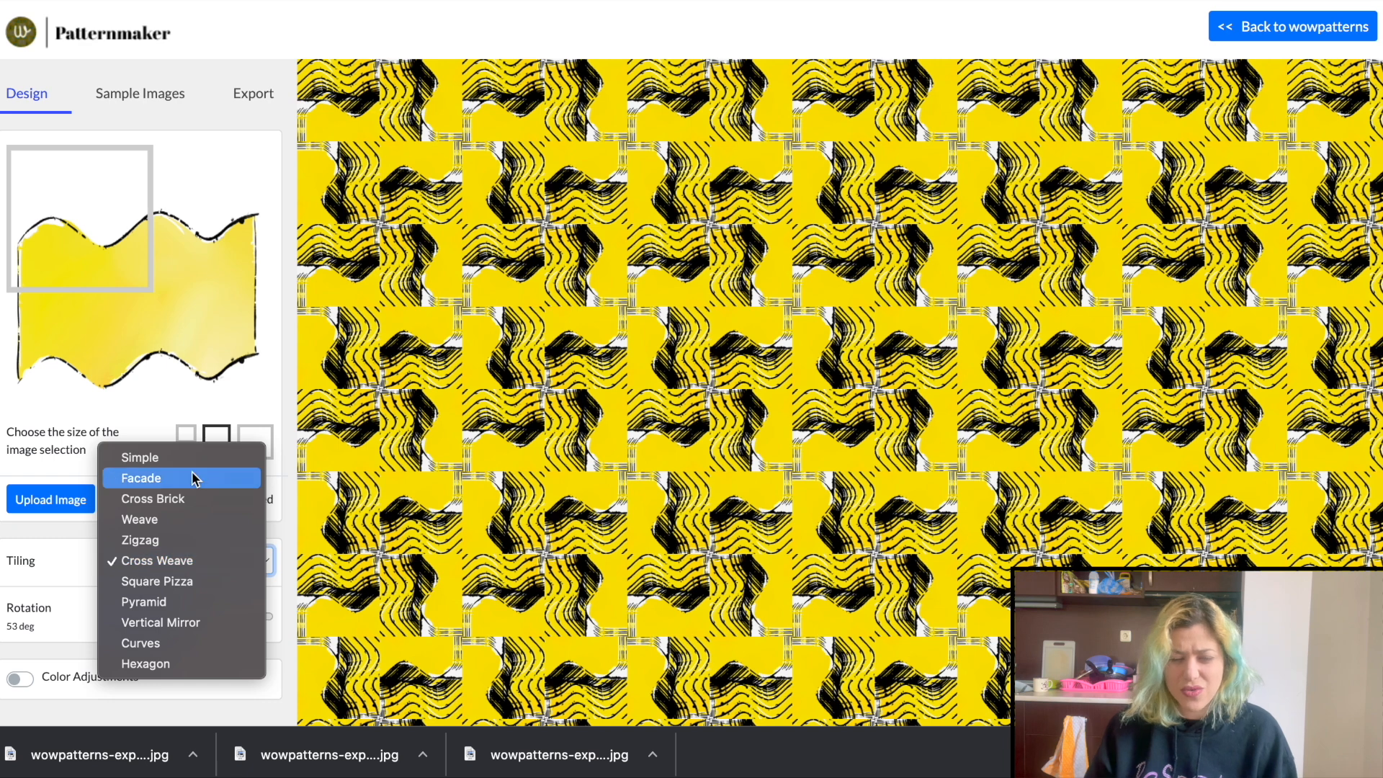
Try the Cross Brick and Weave tilings on the banner pattern
click(188, 494)
click(194, 561)
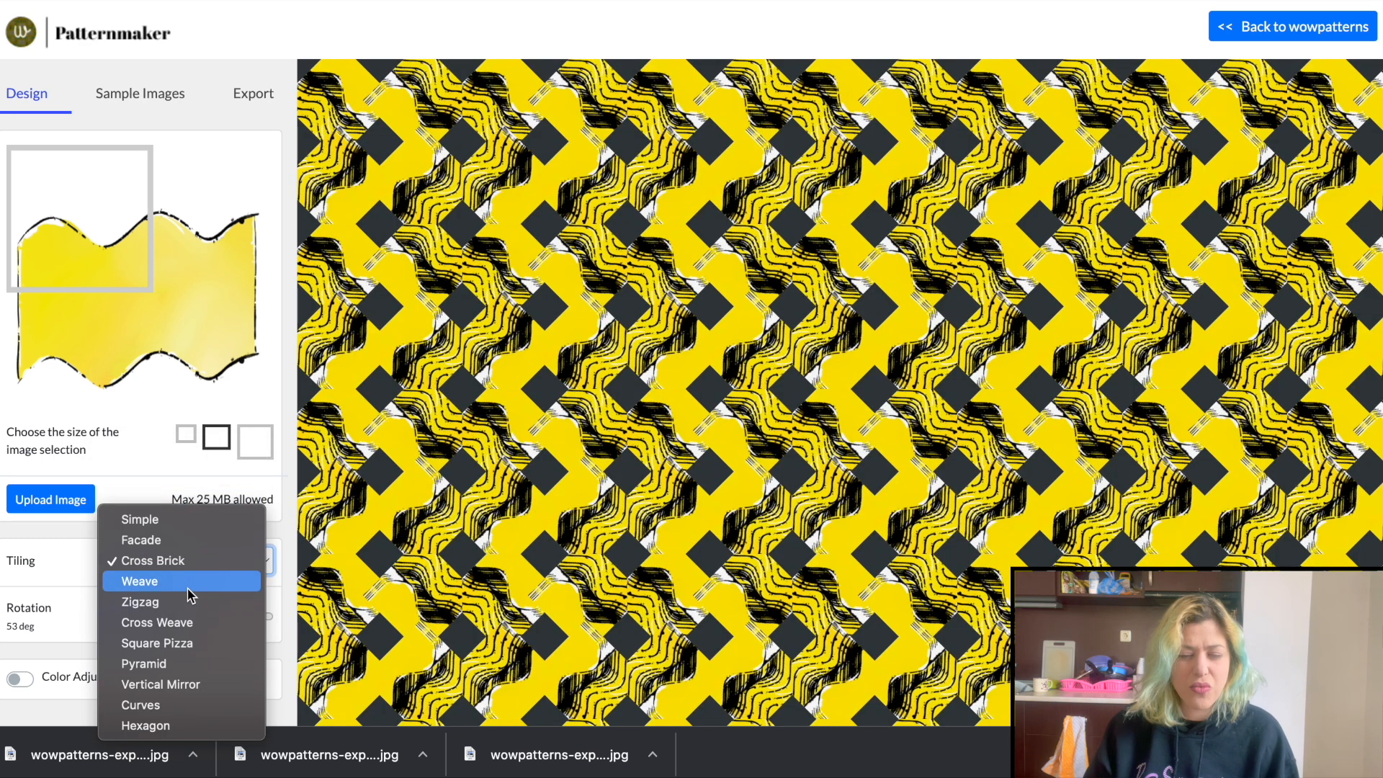
click(188, 582)
Set the tiling to Facade, move the medium selection over the banner's lower middle edge, and set the rotation to 54 degrees
click(201, 576)
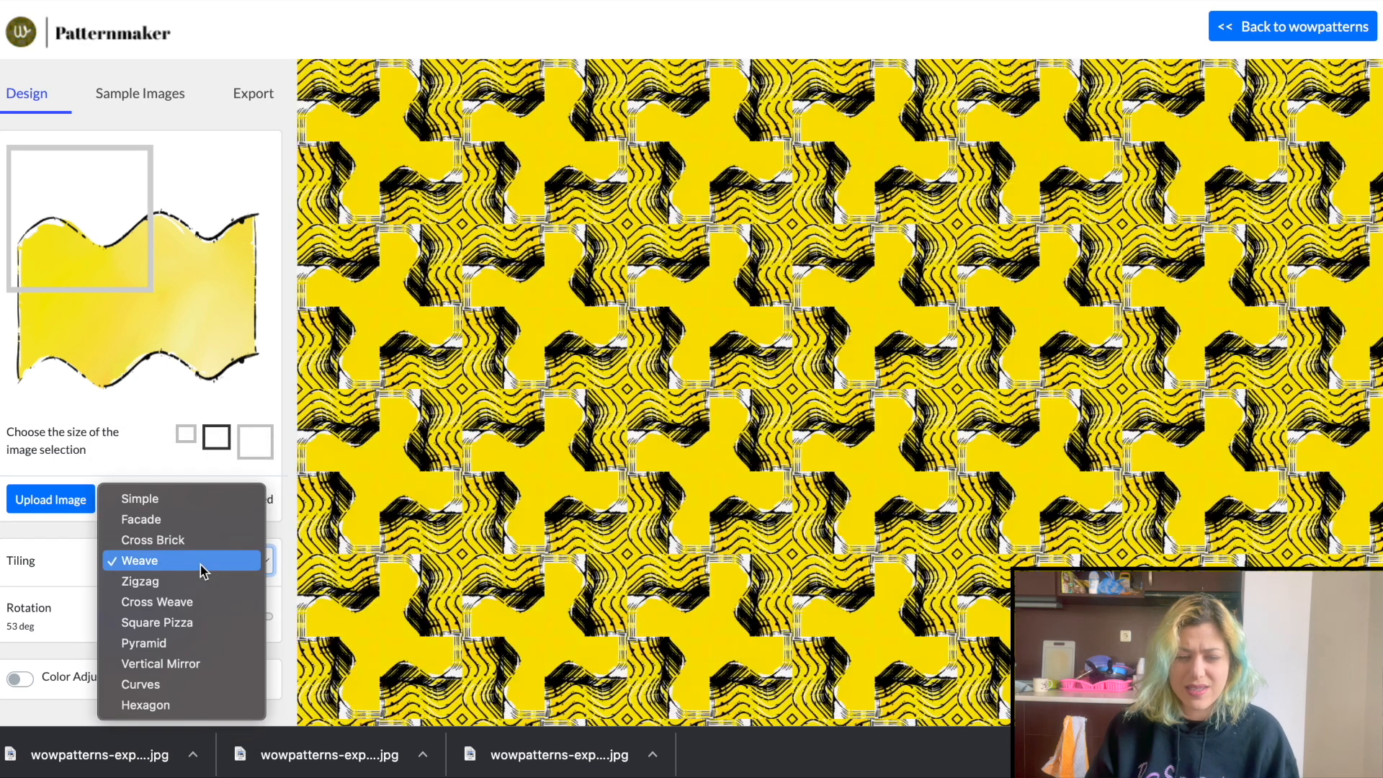
click(191, 519)
drag(90, 262, 157, 368)
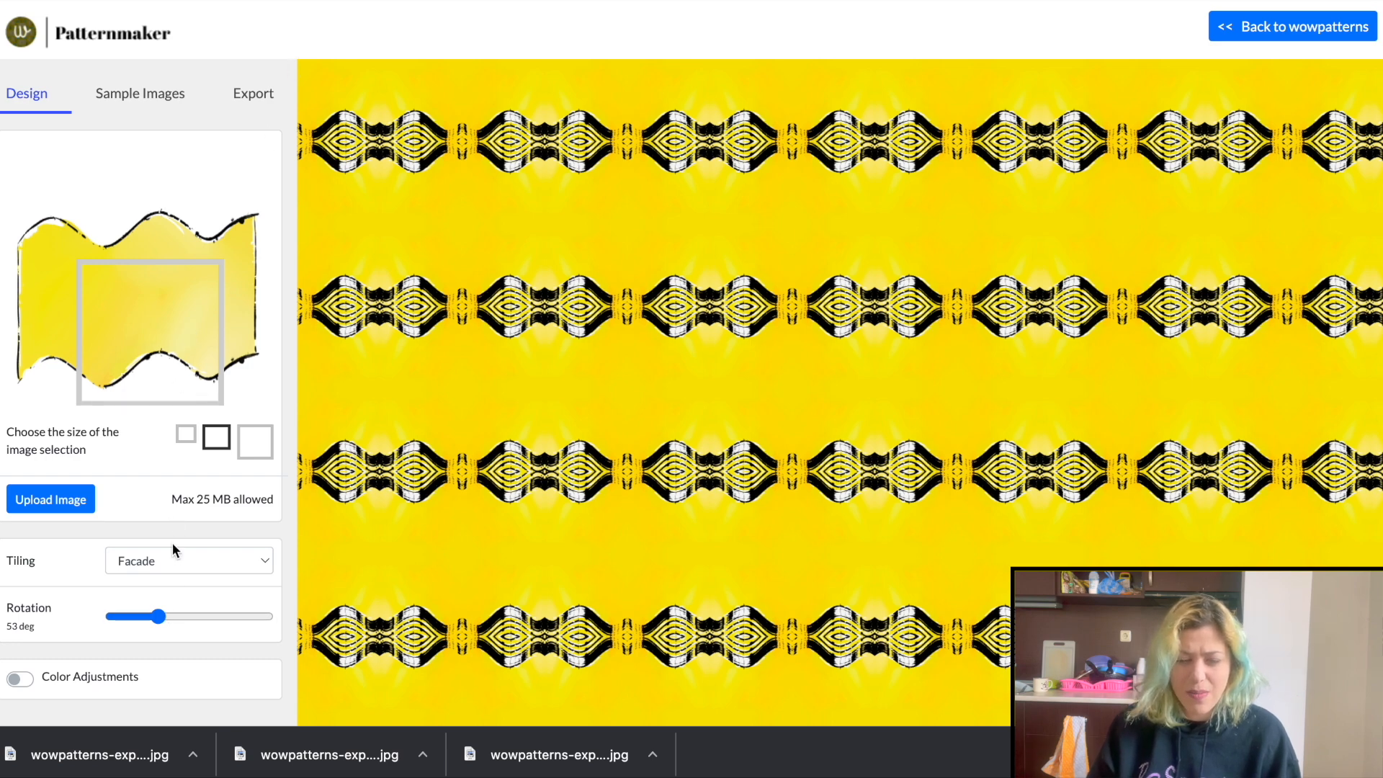
drag(159, 616, 161, 619)
Export the banner's Facade pattern as a 5000 by 5000 pixel surface JPG
click(251, 94)
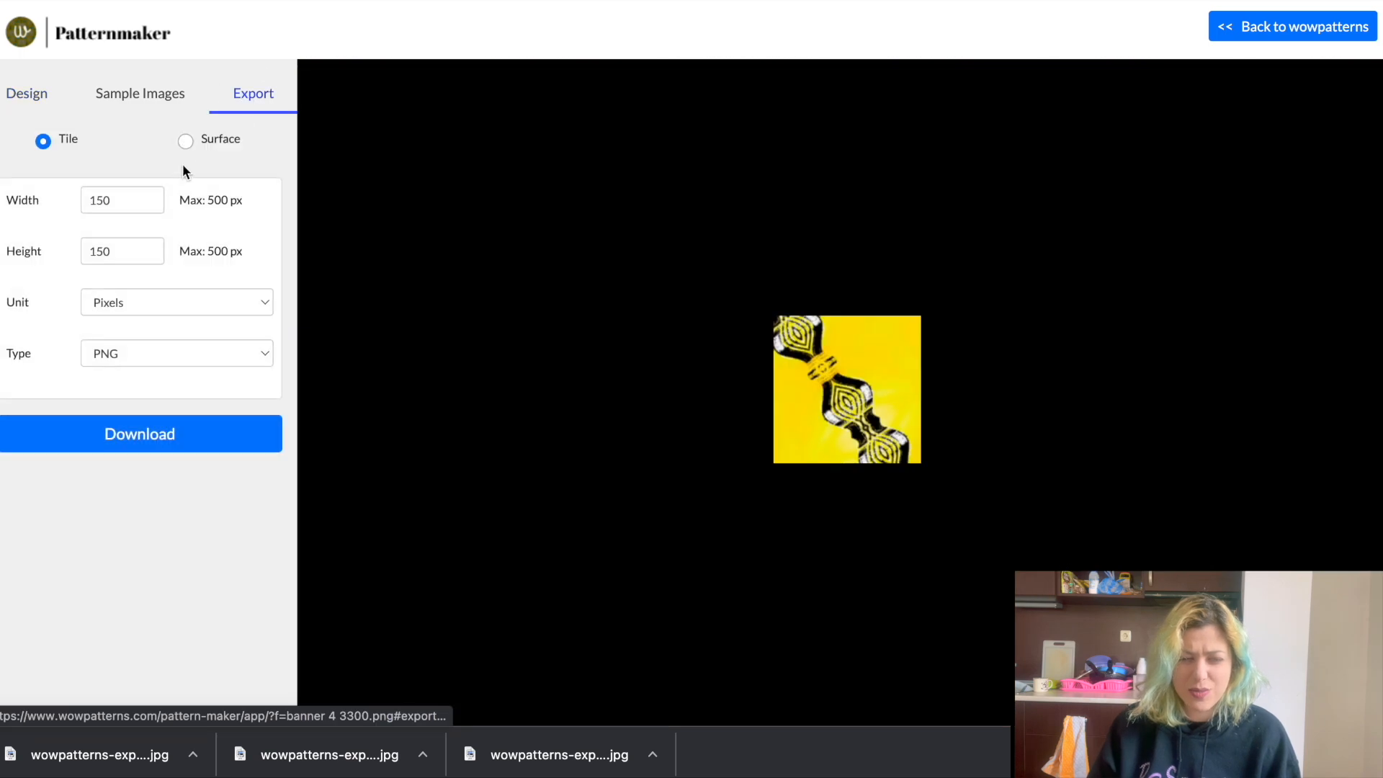
click(185, 140)
click(108, 433)
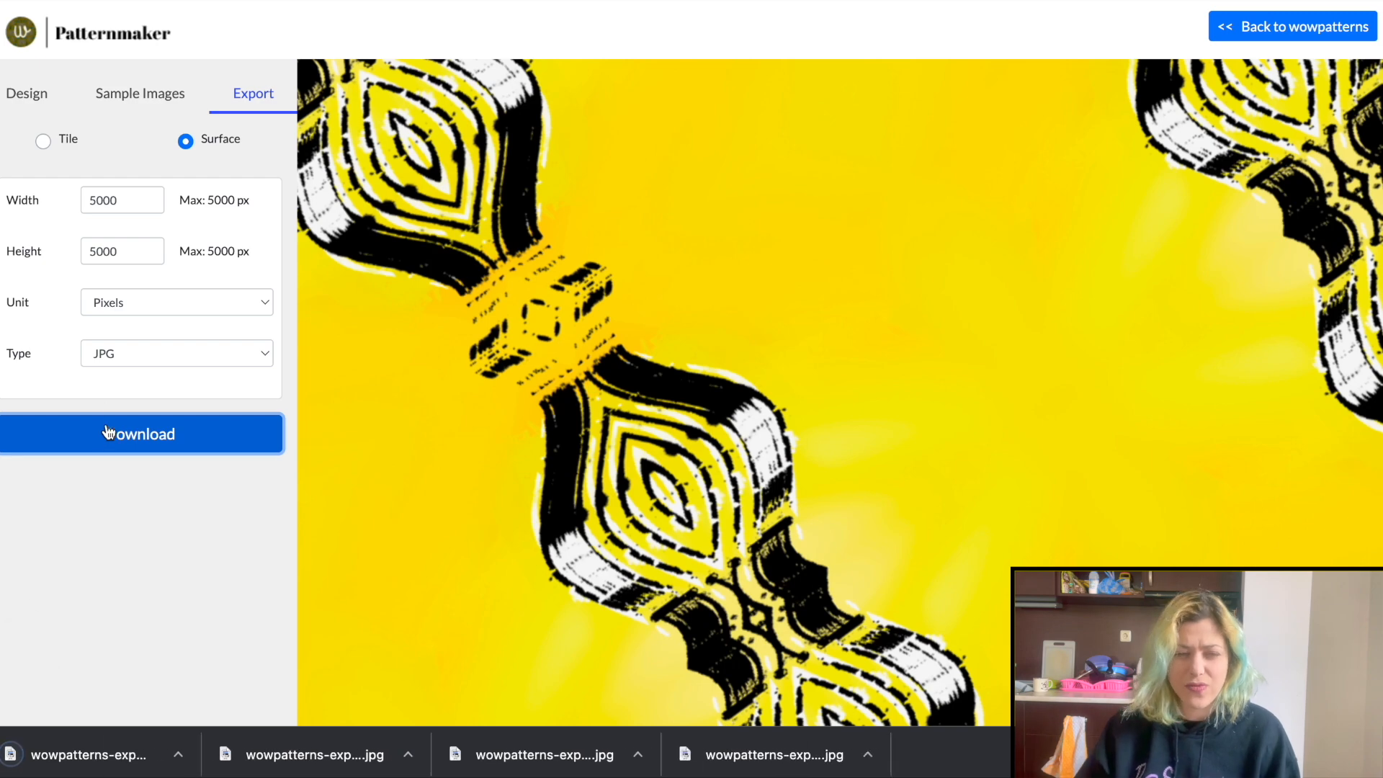
Switch to the smallest image selection and move it over the dip in the banner's upper wave
click(36, 101)
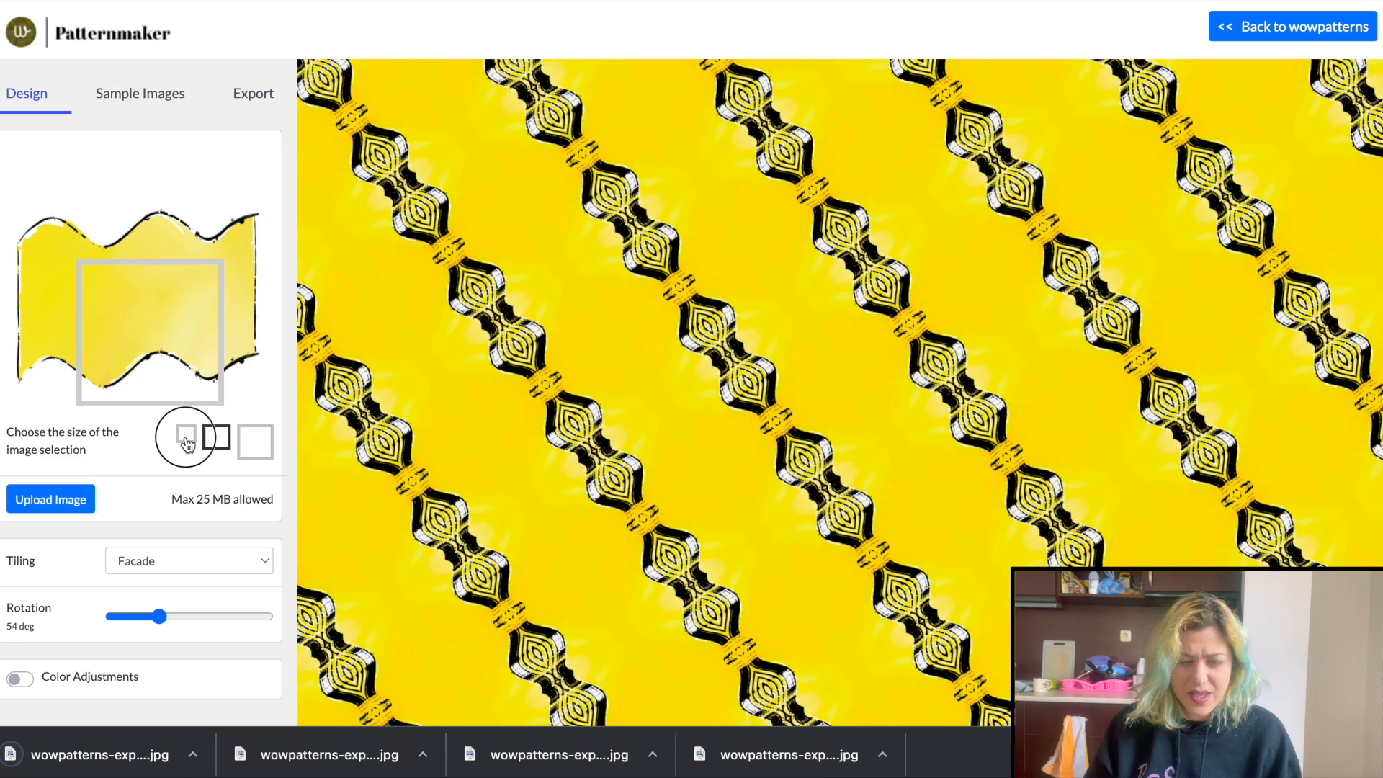
click(186, 434)
drag(39, 171, 109, 246)
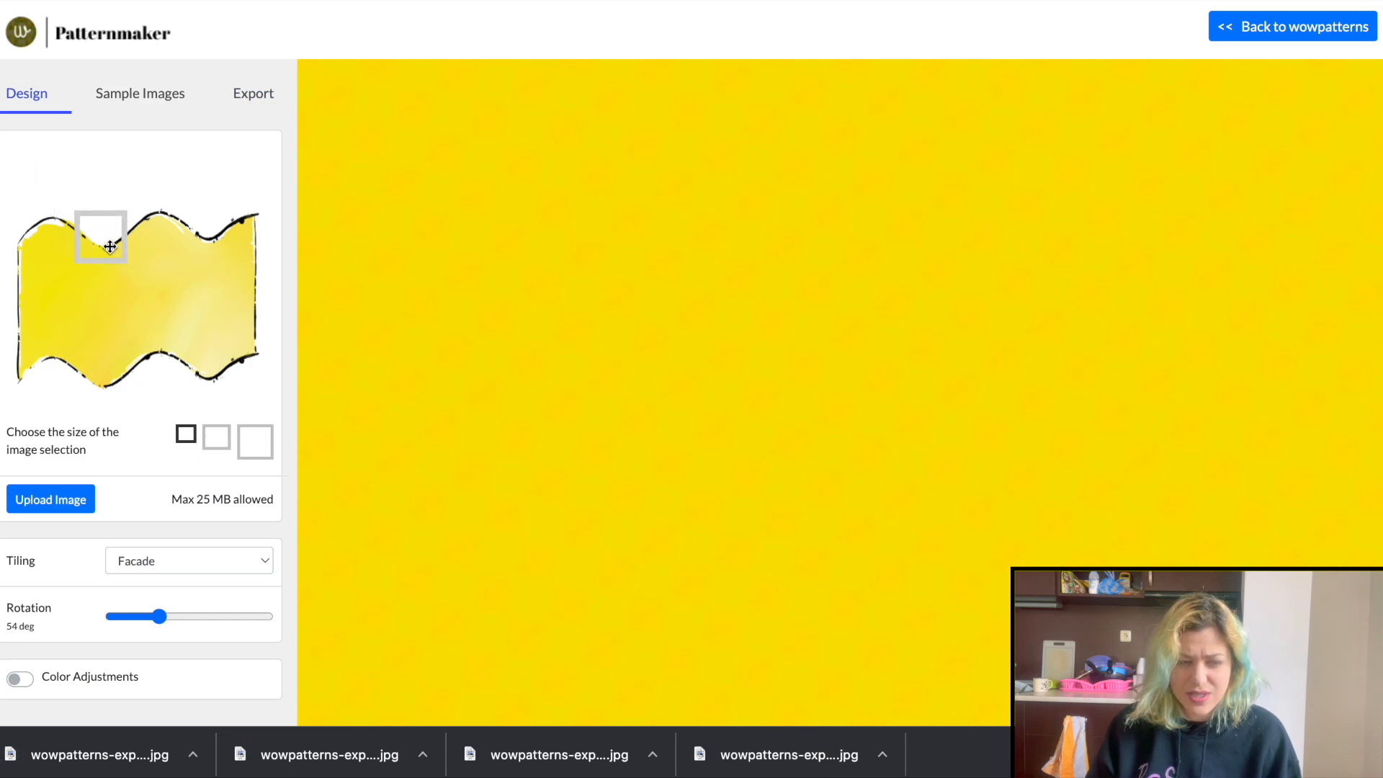
Export the small-selection Facade pattern as a surface JPG of 5000 by 5000 pixels
click(252, 97)
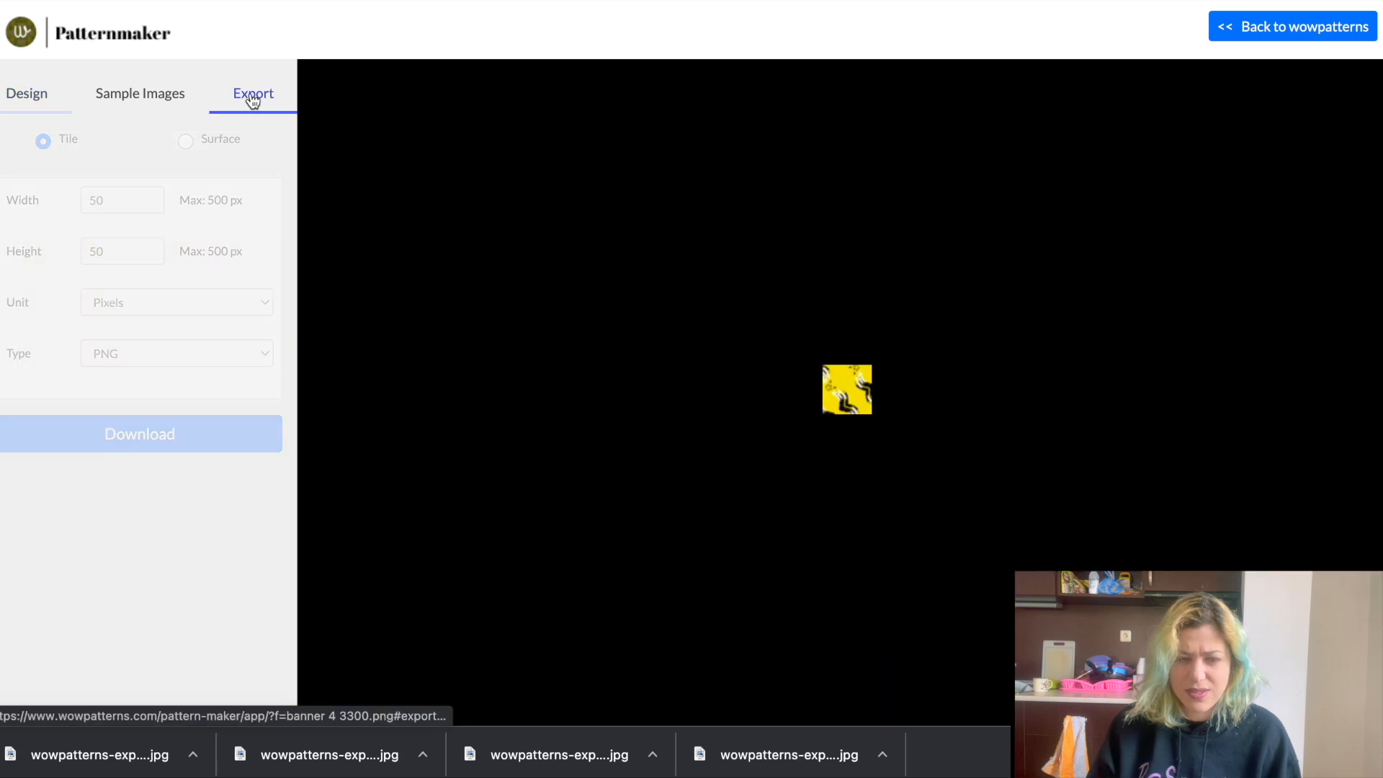
click(184, 140)
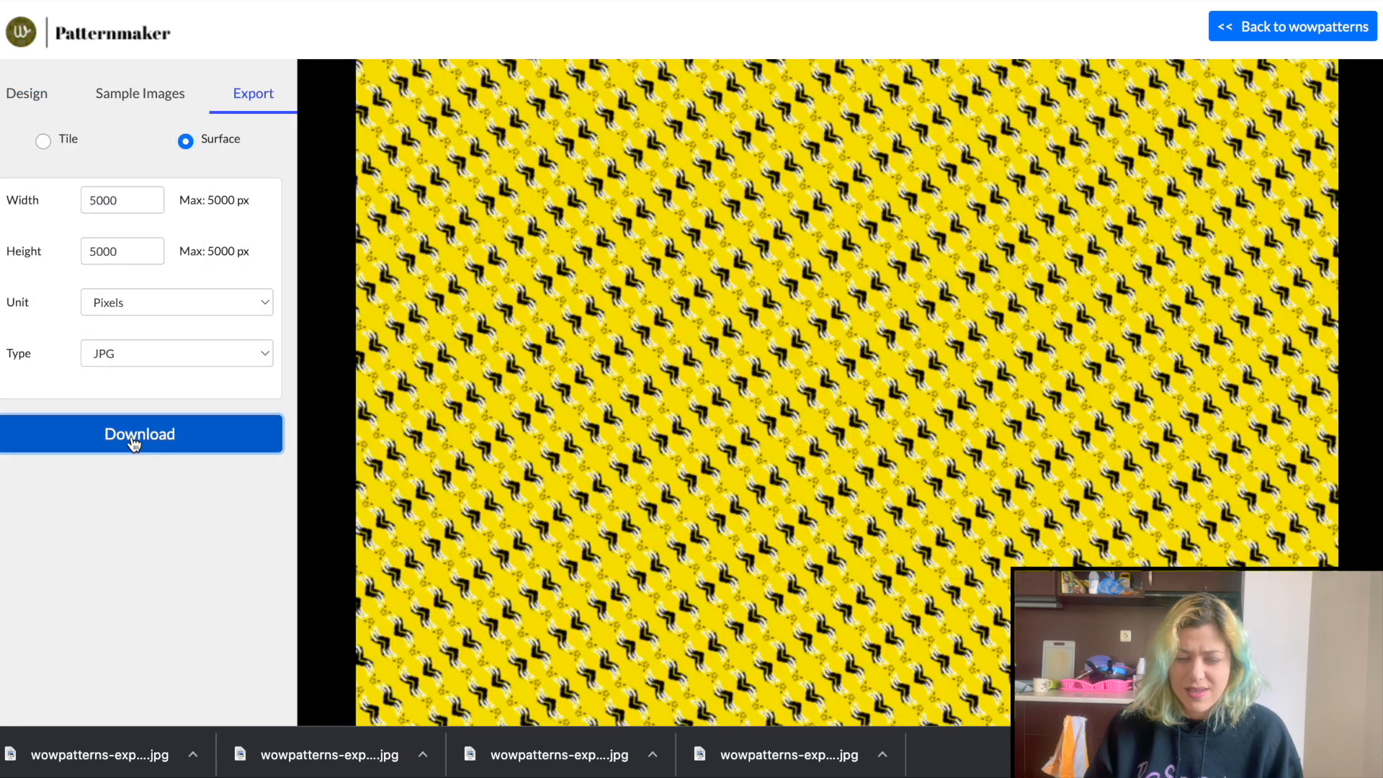
click(134, 440)
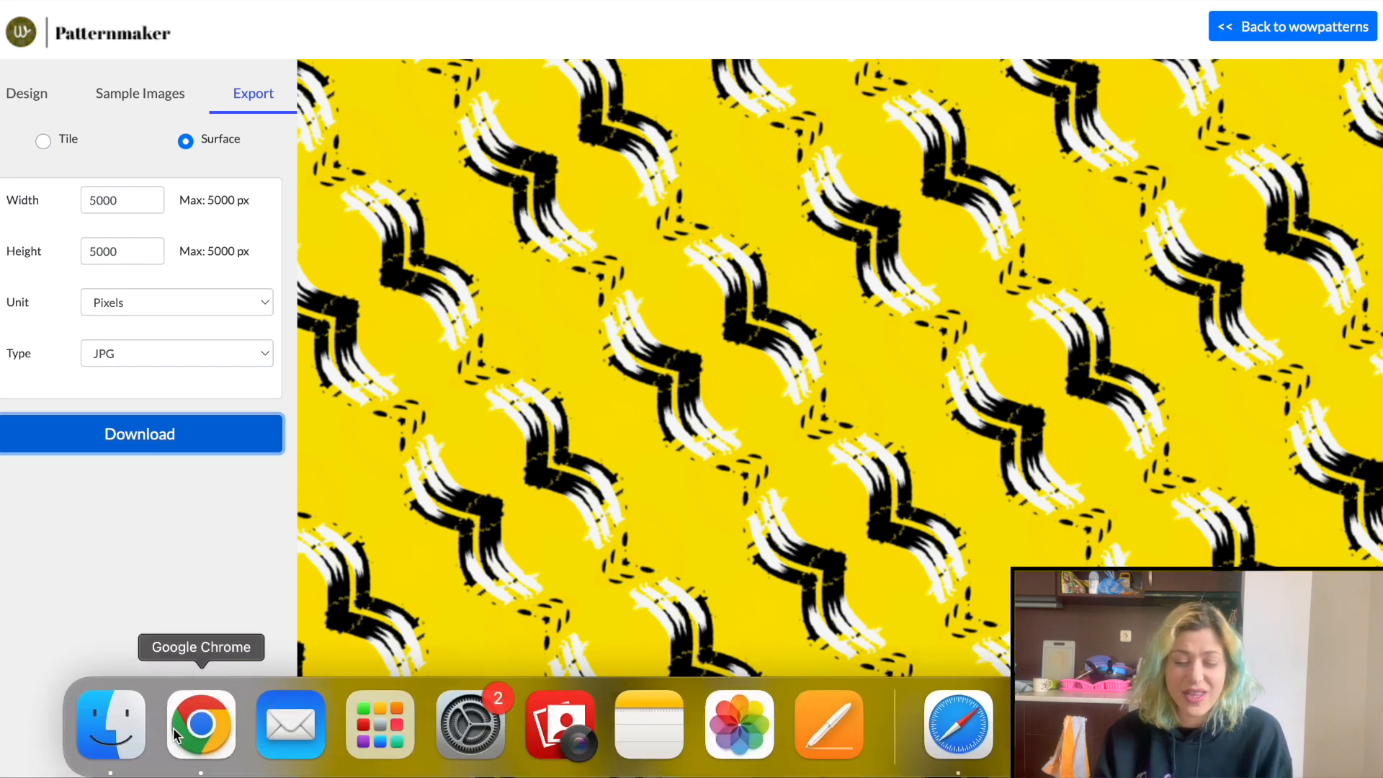
Switch to the Zazzle window and view the preview images of The Turquoise-Black Set Wrapping Paper Sheets
right_click(201, 724)
click(213, 455)
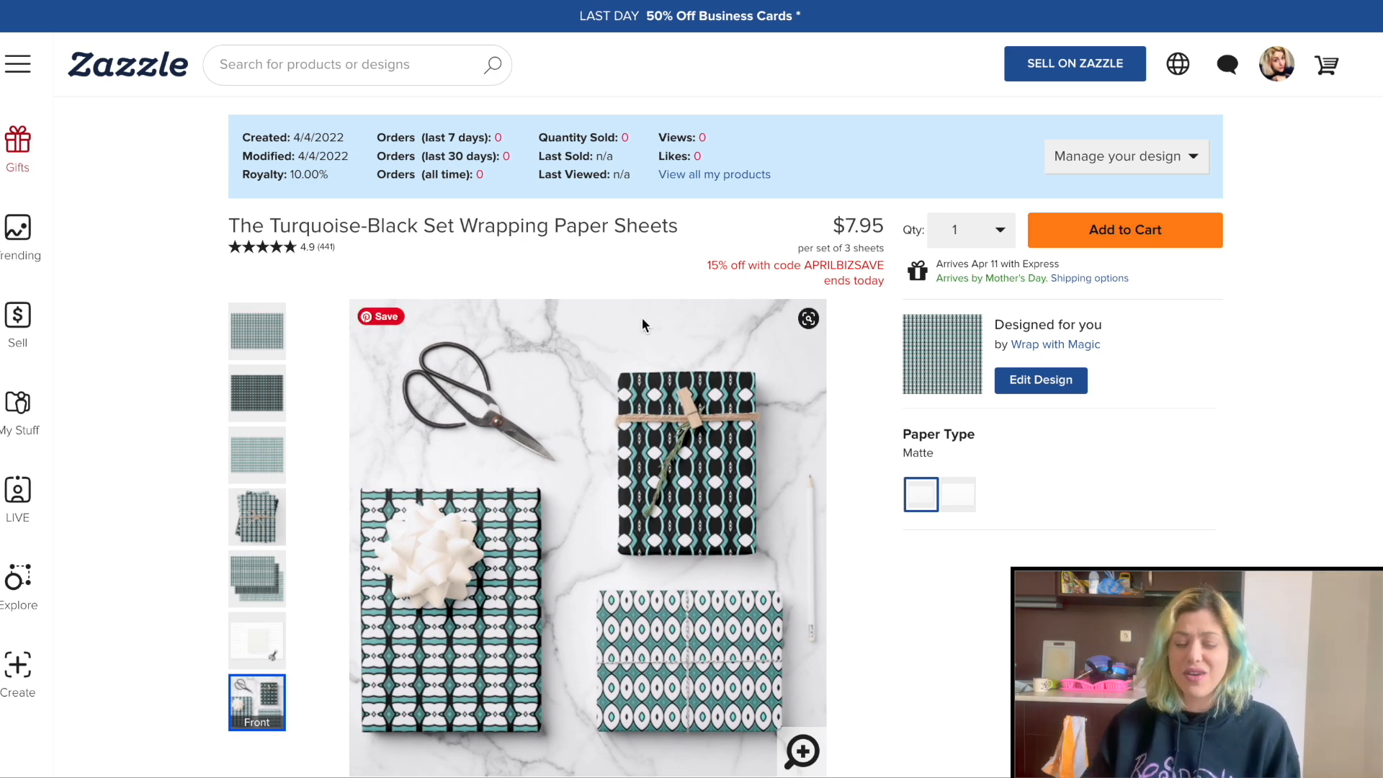
scroll(612, 305, down, 2)
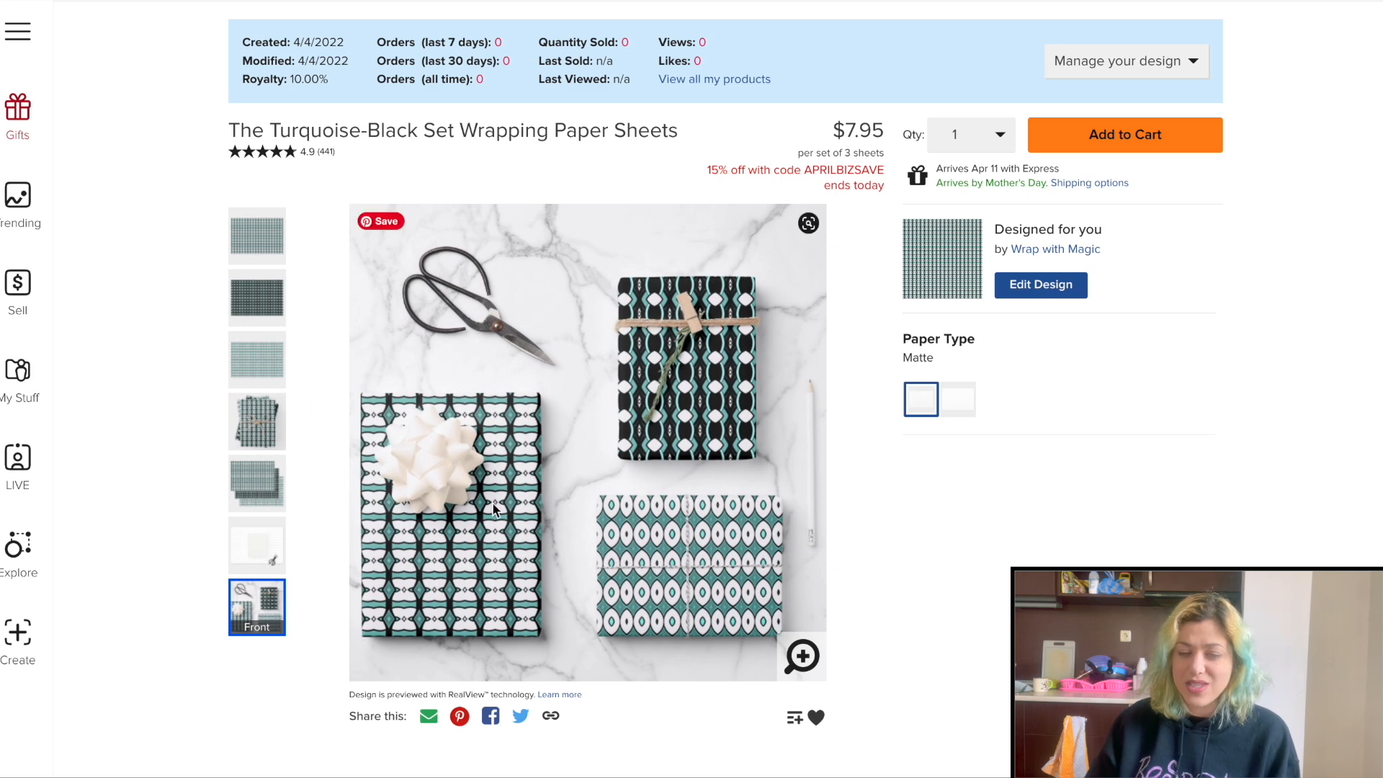
click(259, 479)
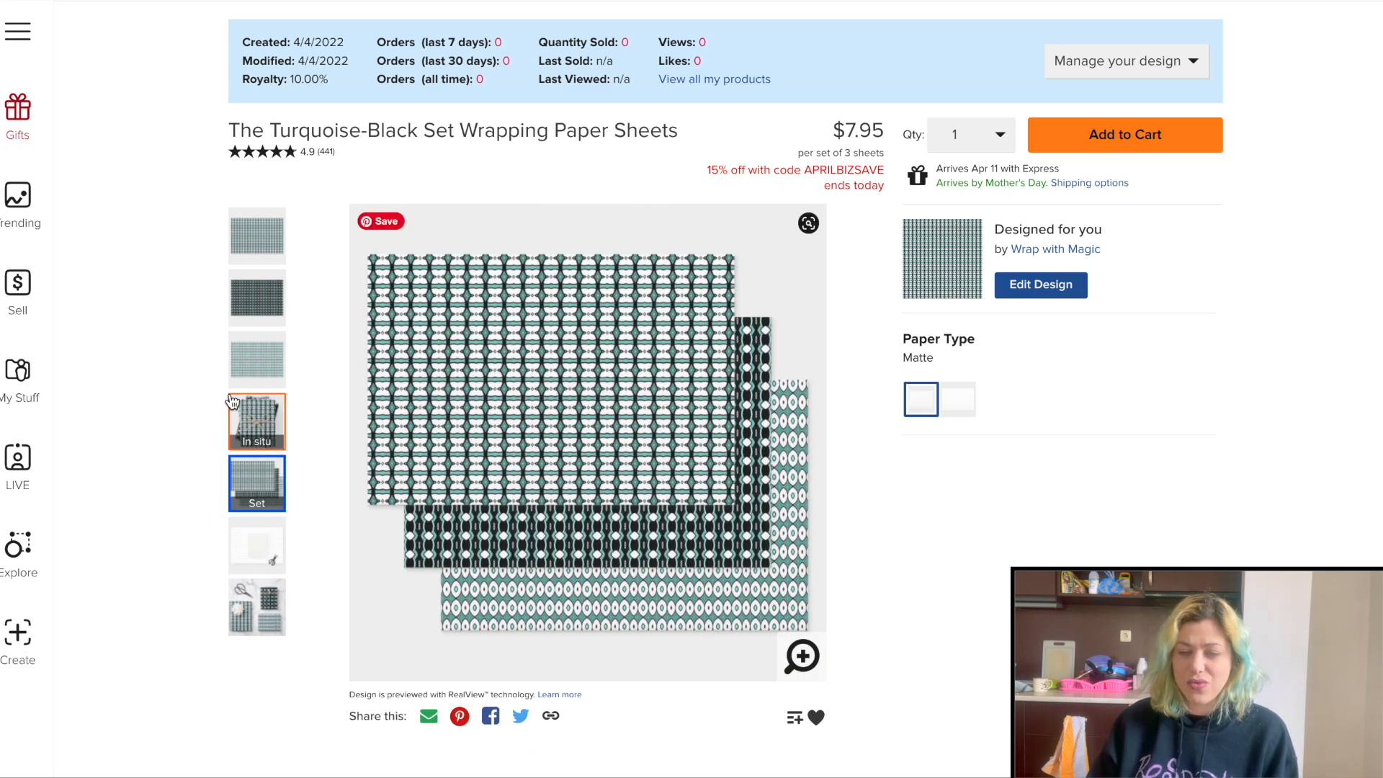
click(255, 411)
click(267, 613)
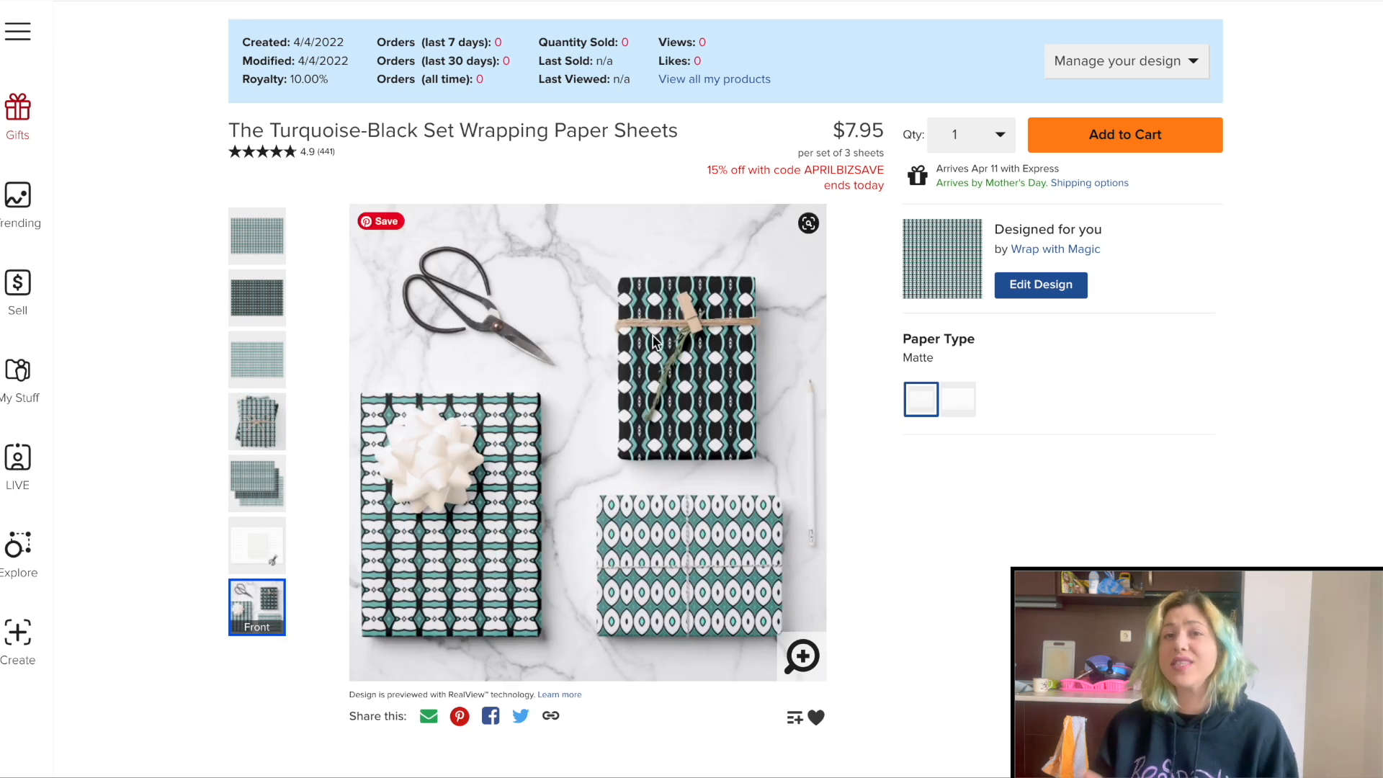
Open Zazzle's create-your-own product catalog and search the custom products for "wrapping"
click(17, 641)
click(543, 196)
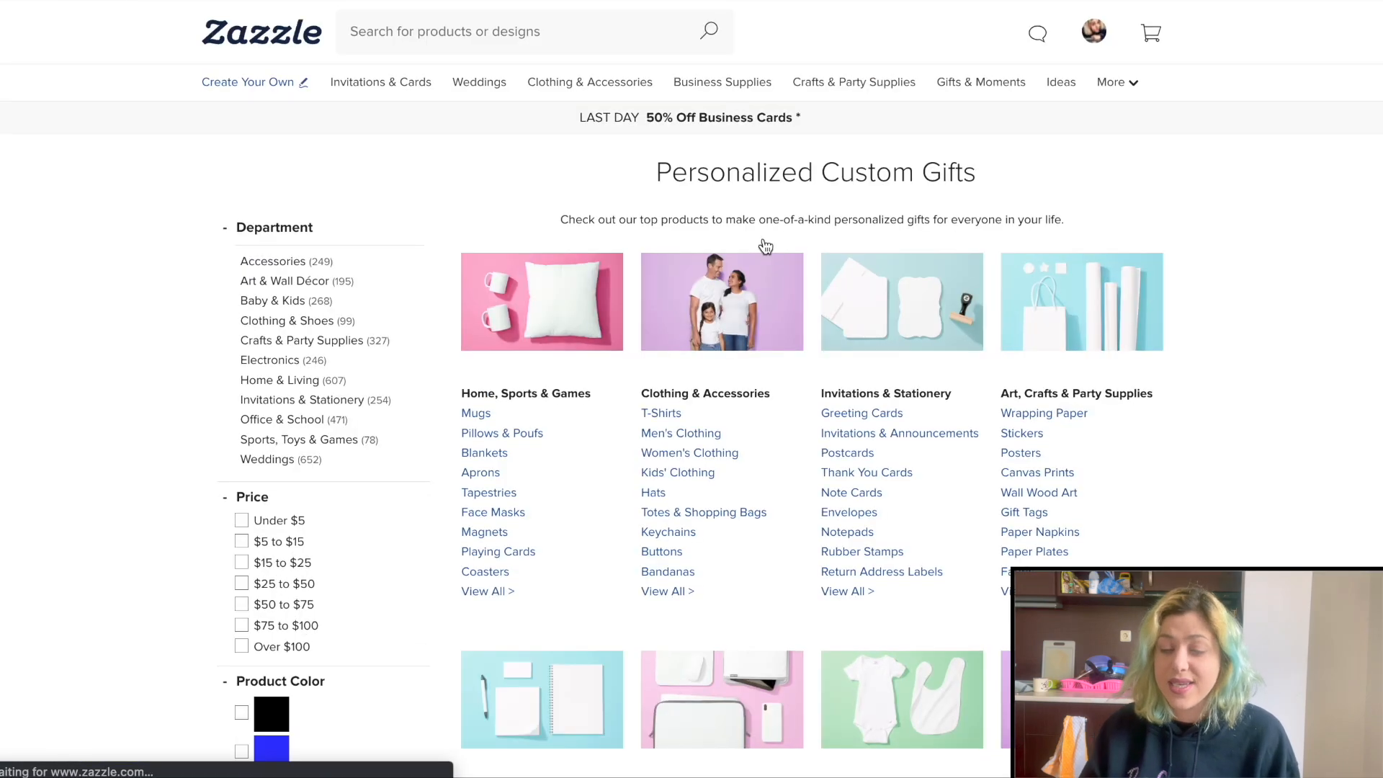
scroll(765, 247, down, 7)
scroll(765, 247, down, 1)
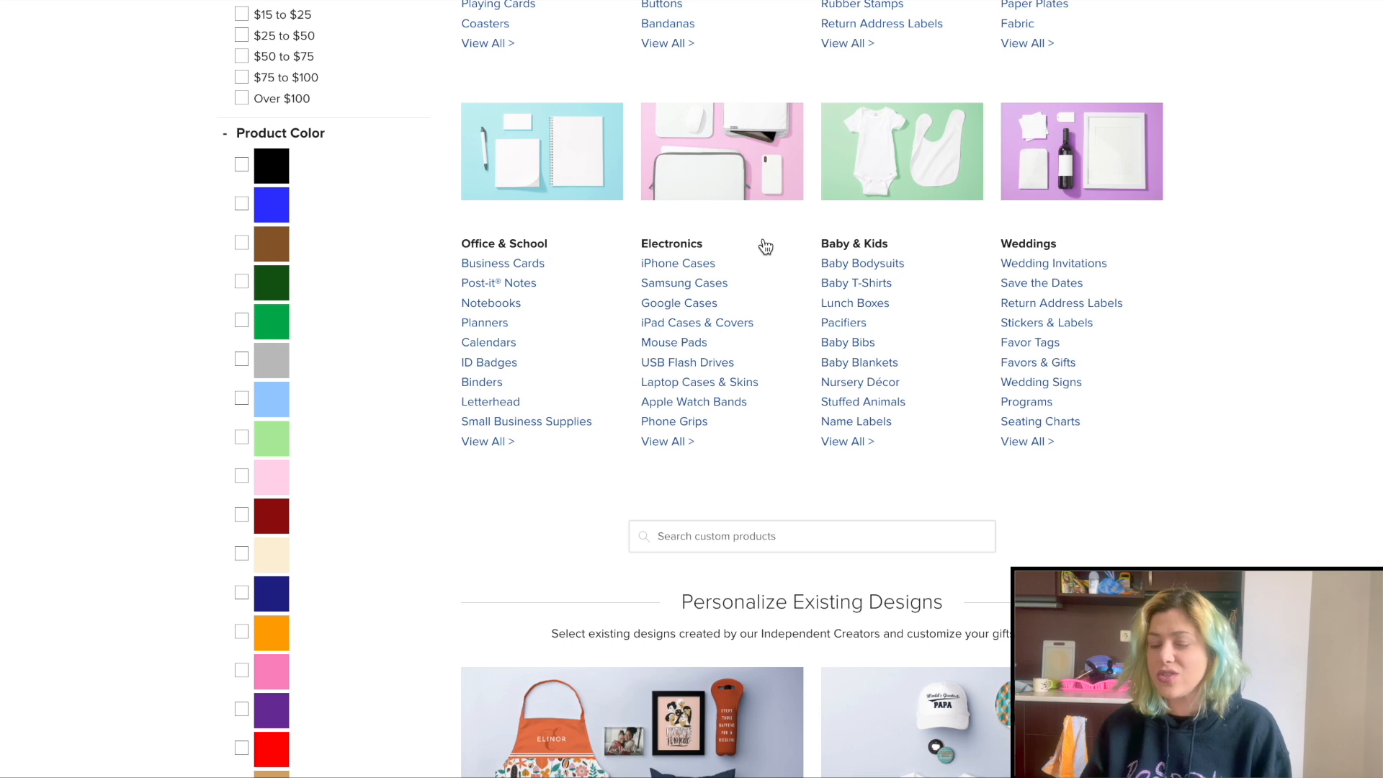
click(708, 536)
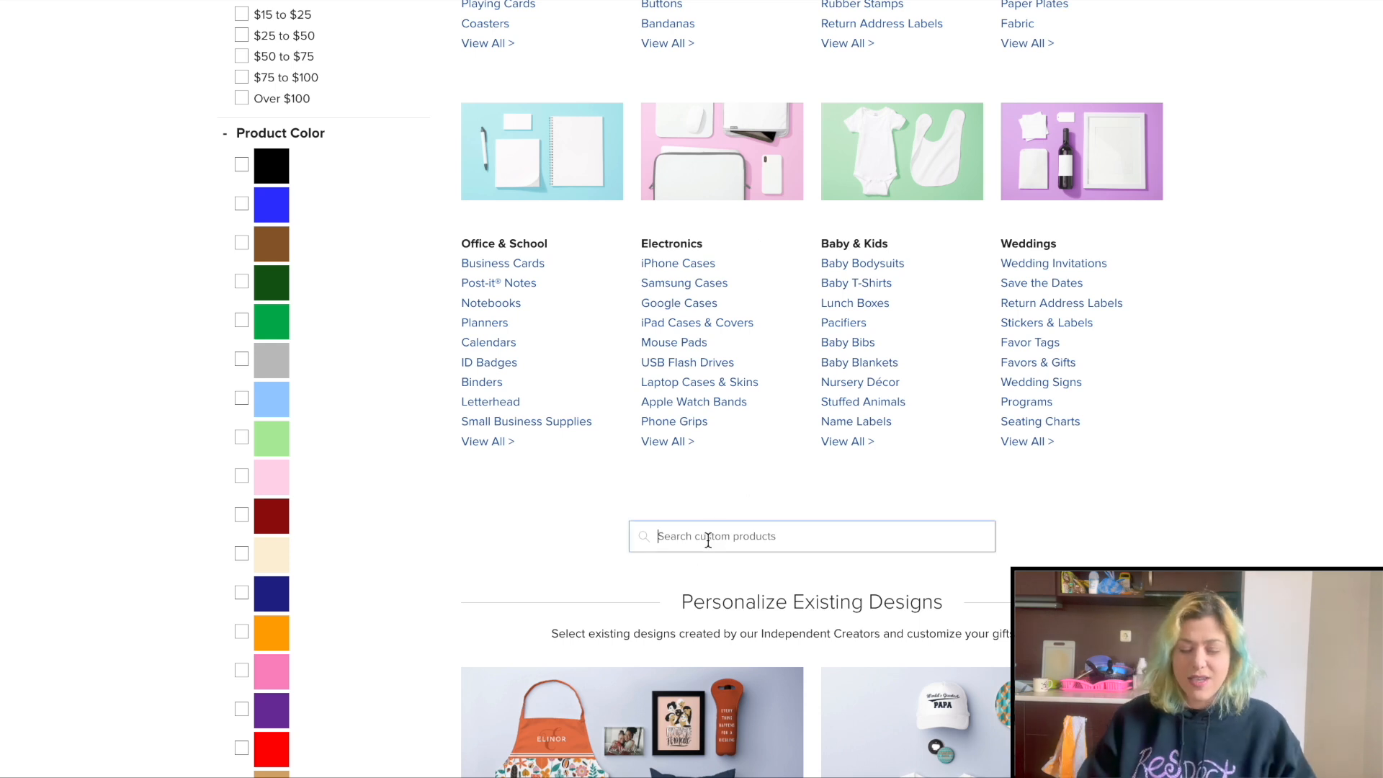
text(wrapping)
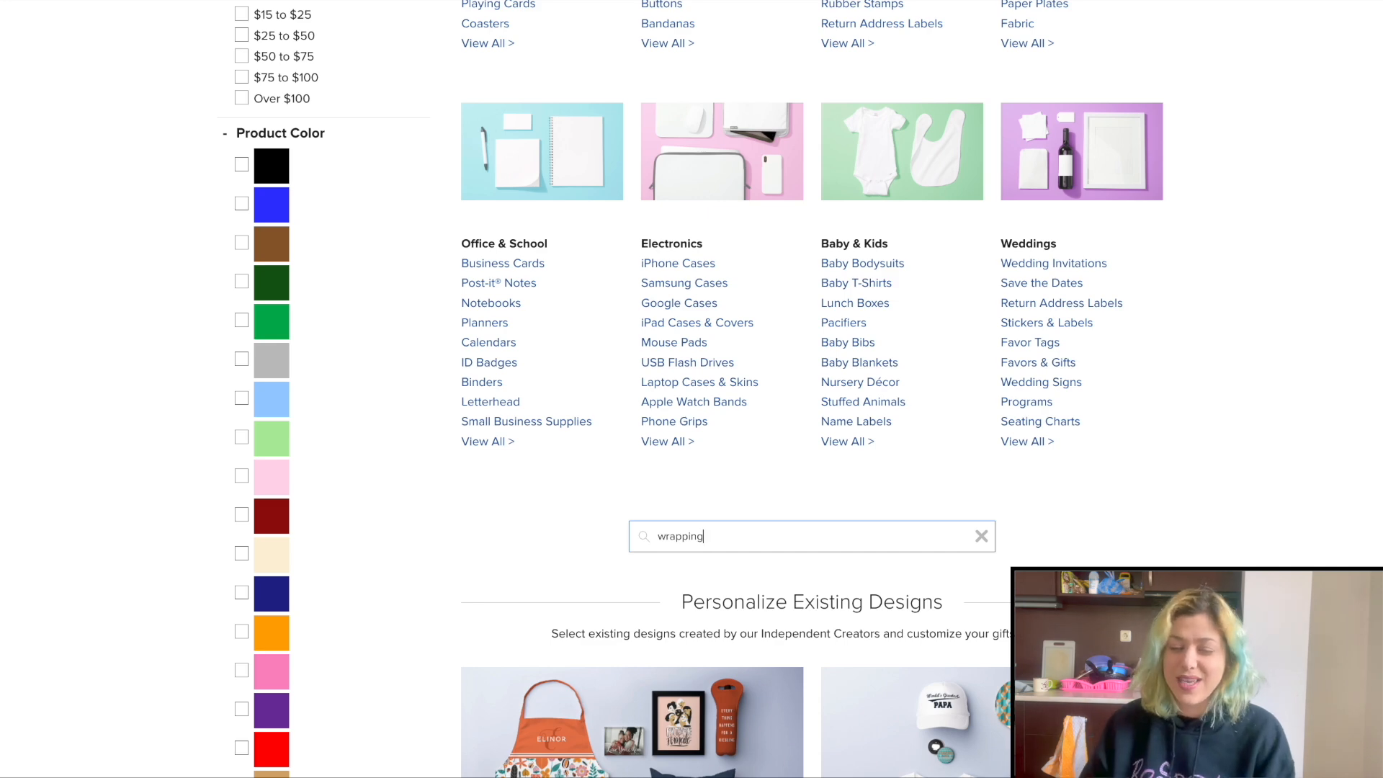
key(Return)
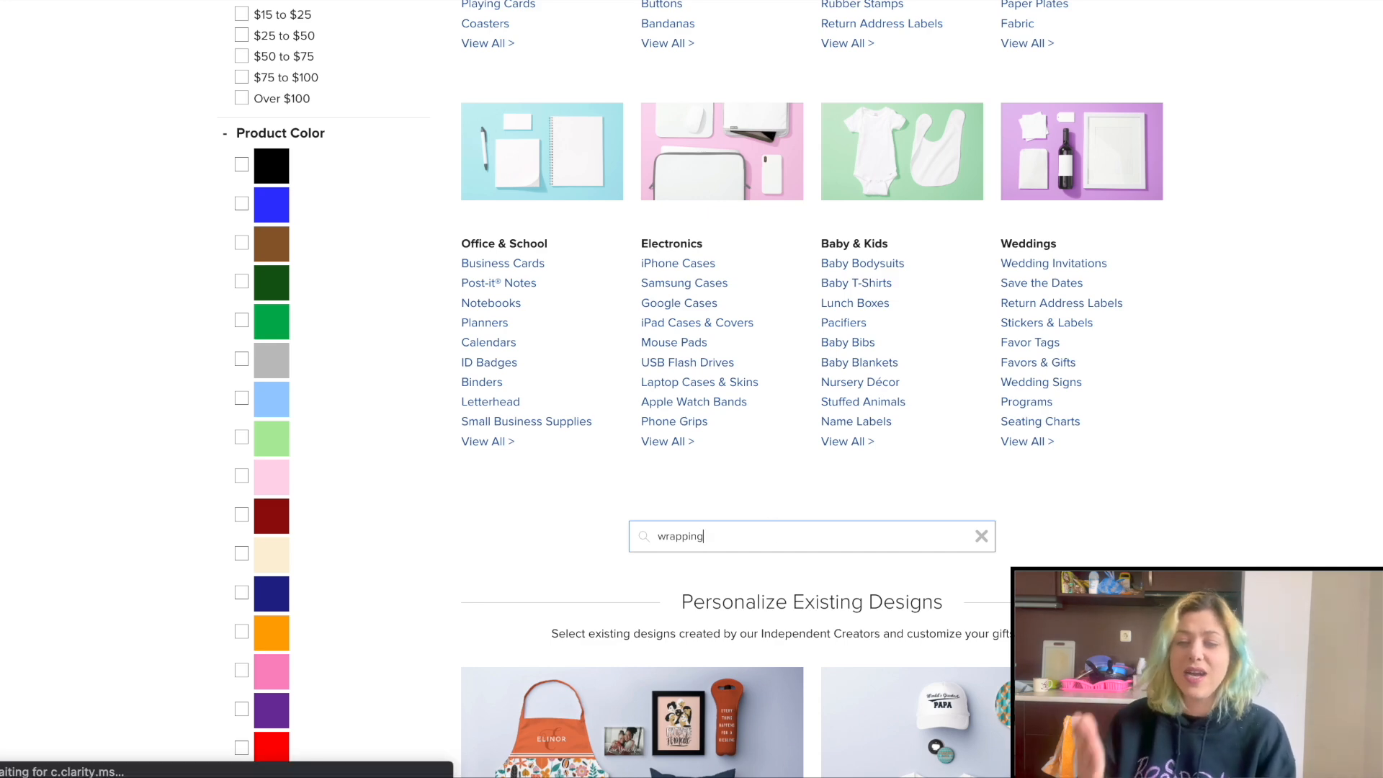
Choose the 19" x 29" matte Wrapping Paper Sheets and start adding an image to the blank design
scroll(710, 370, down, 4)
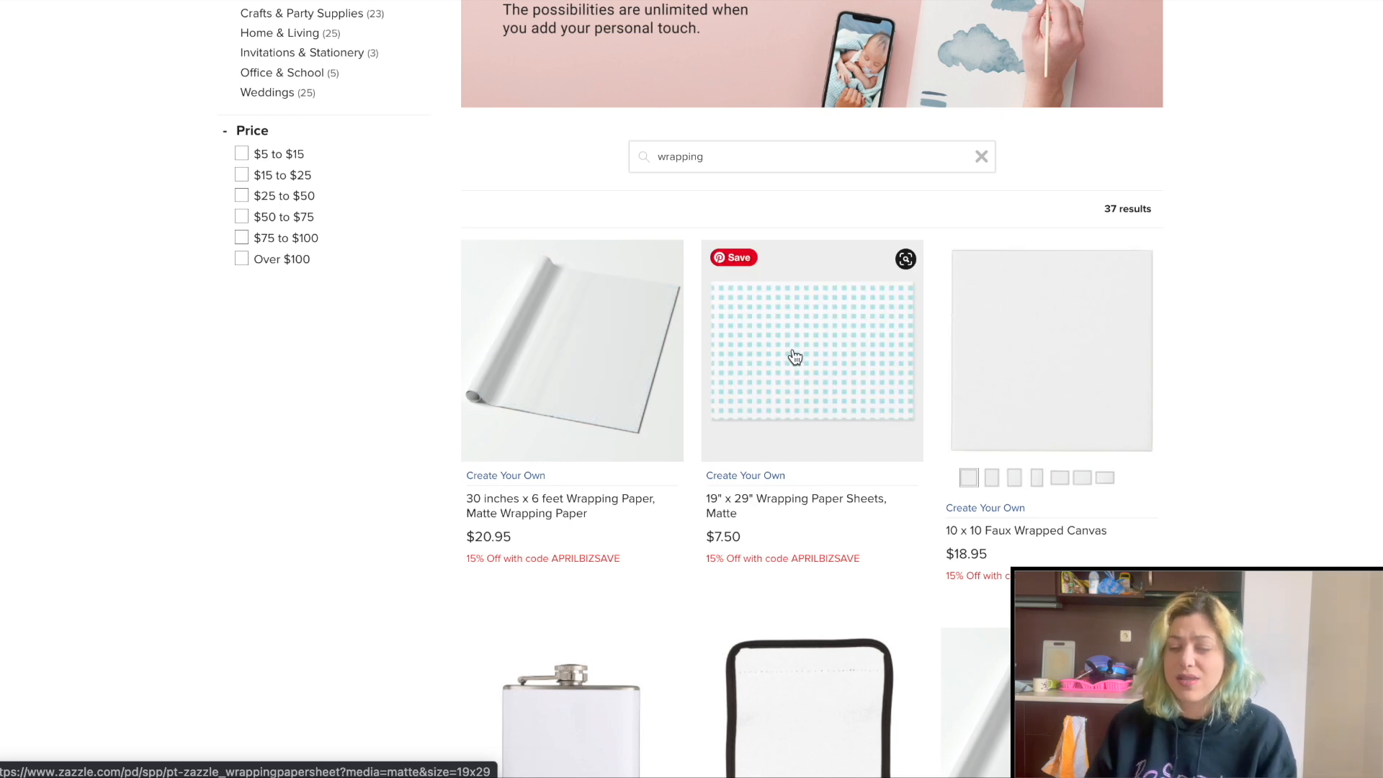
click(795, 357)
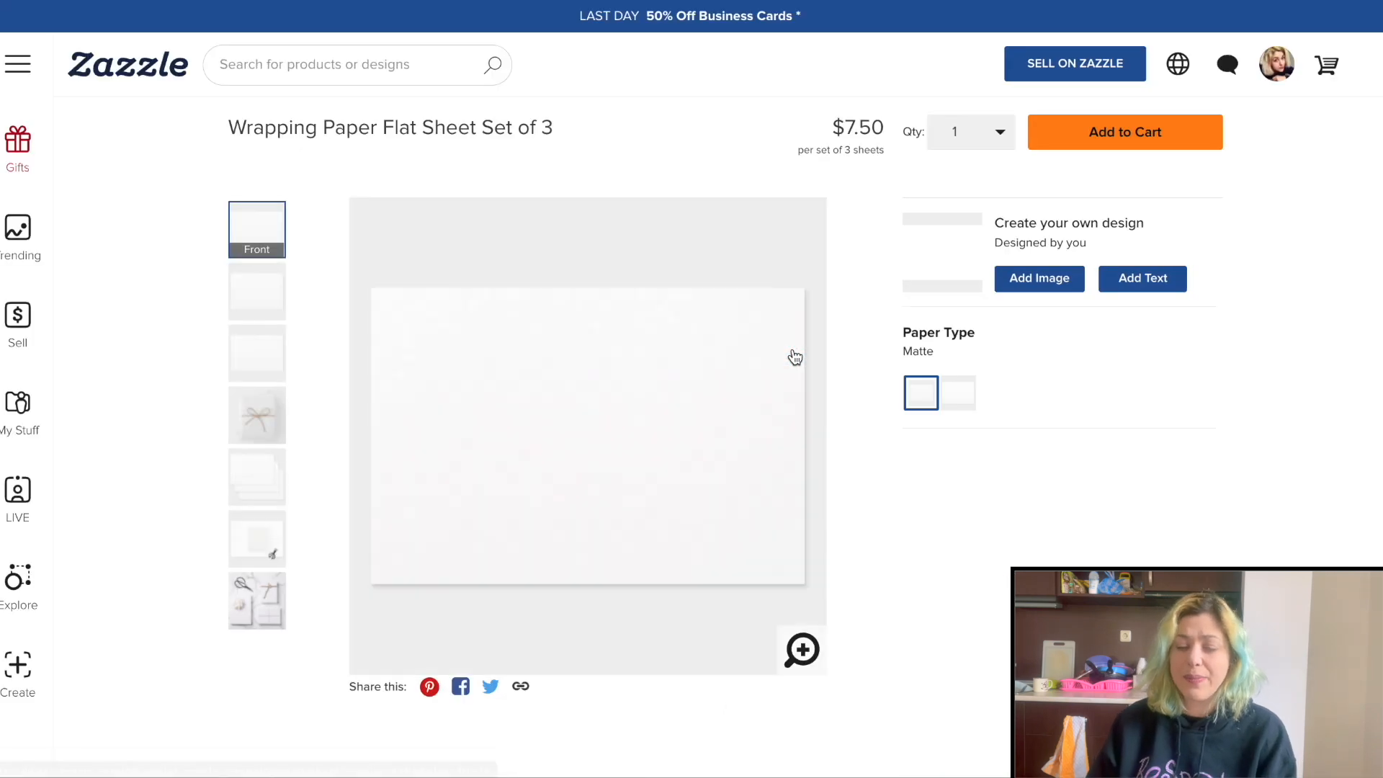
click(1049, 282)
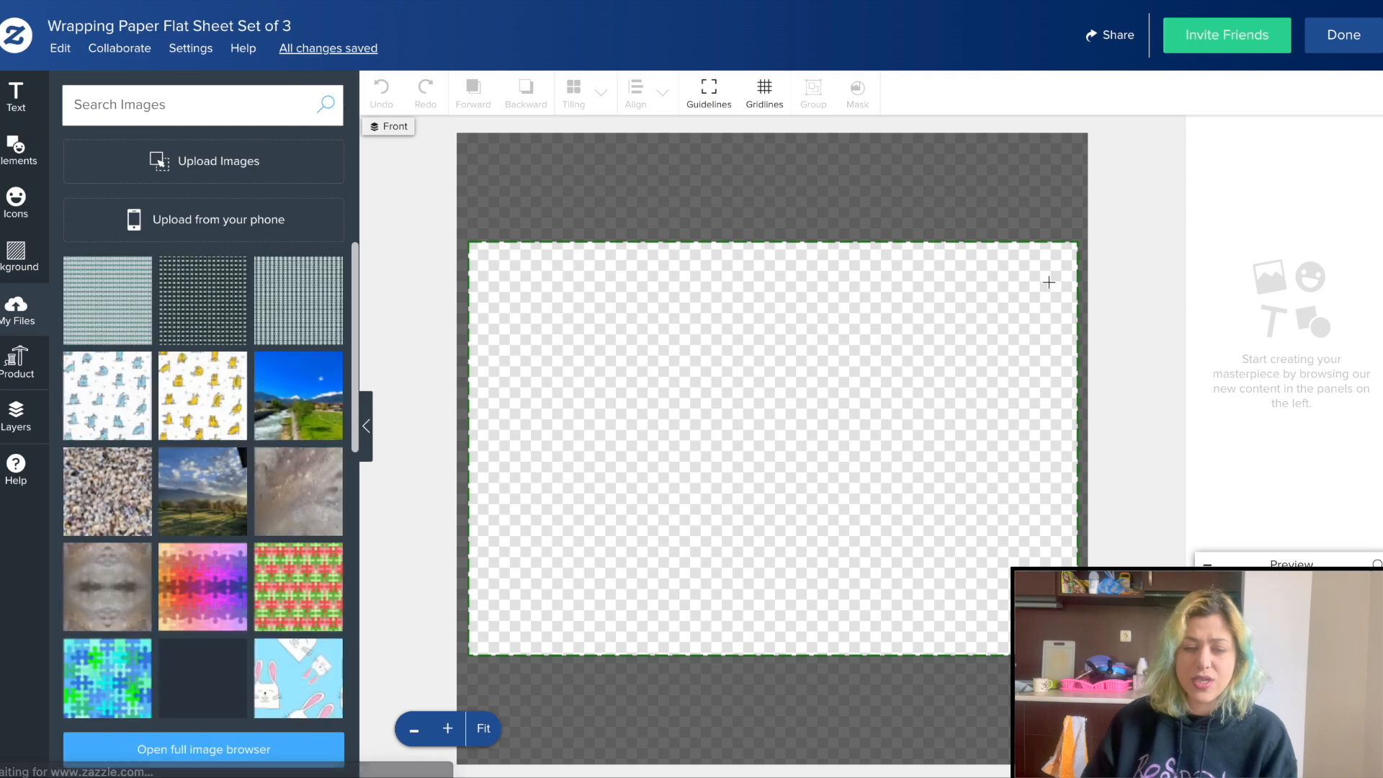
Upload the exported yellow wowpatterns JPGs numbered (21), (22) and (23) from the Downloads folder
click(209, 162)
scroll(652, 410, down, 10)
scroll(651, 410, up, 6)
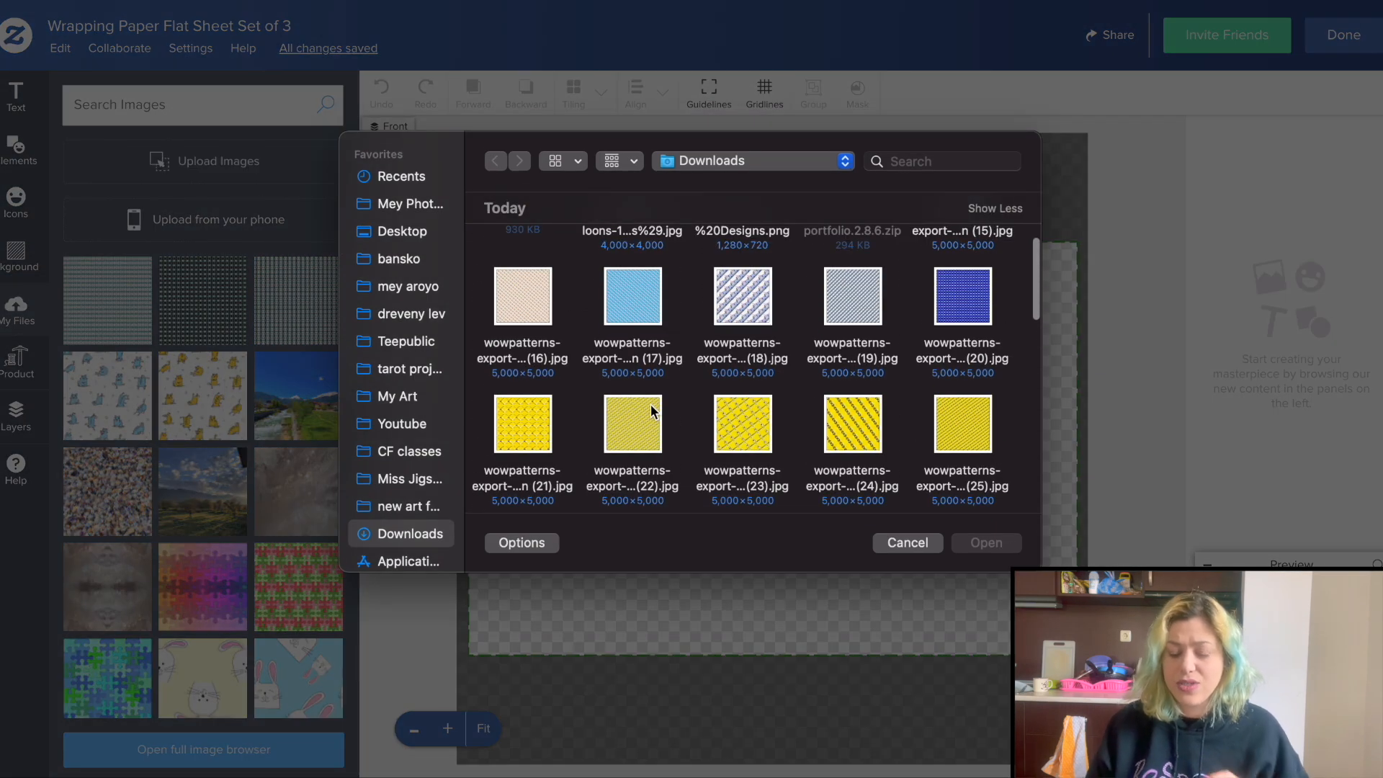
scroll(651, 410, down, 3)
click(530, 340)
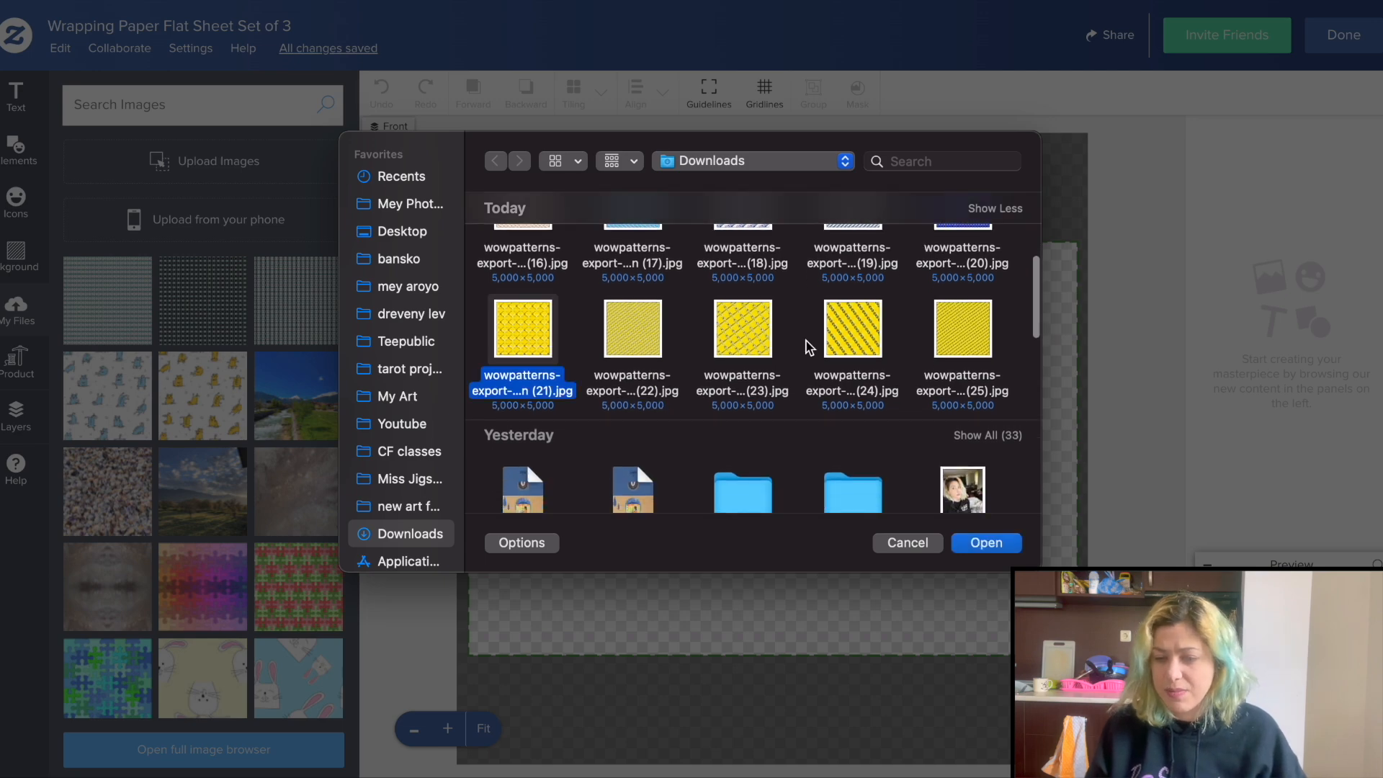
shift+click(637, 332)
shift+click(738, 340)
key(Return)
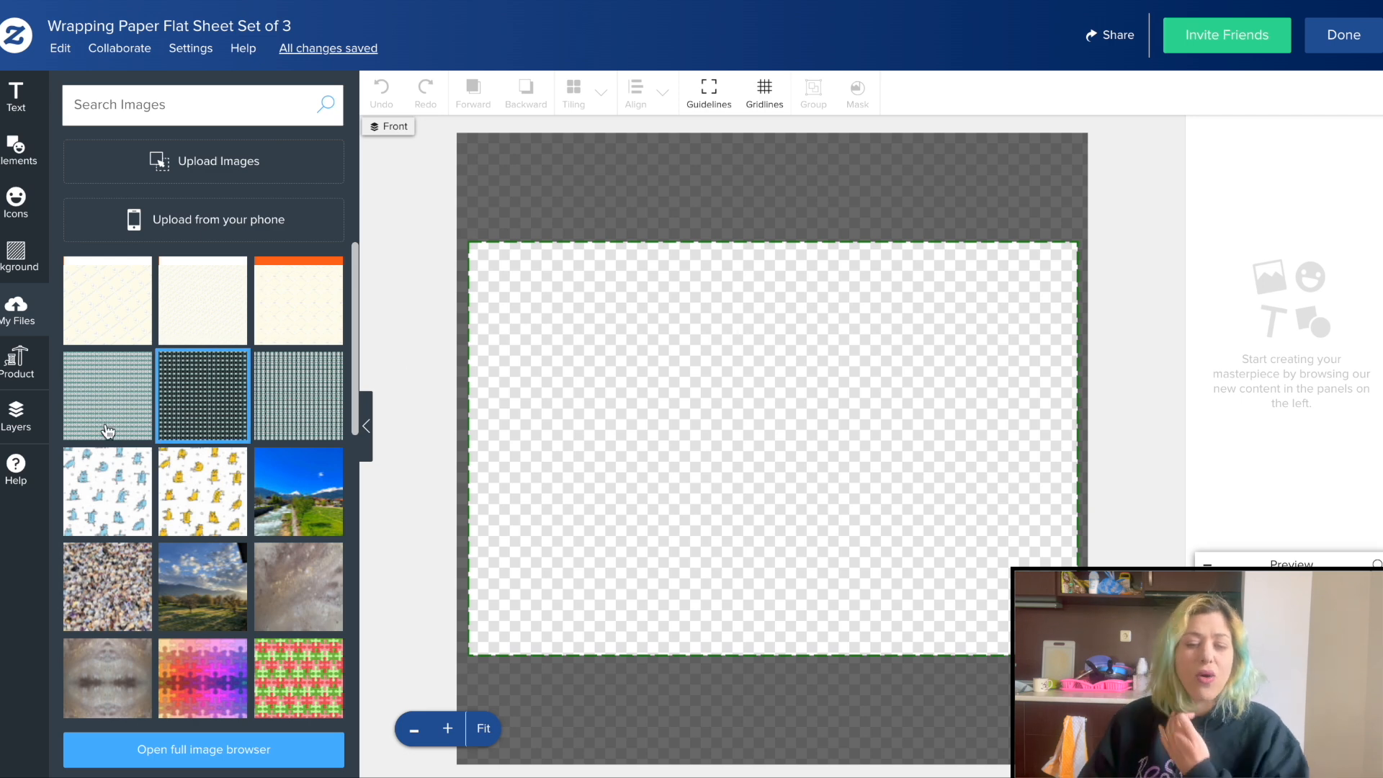
Check the design's sheet layers and place the uploaded yellow wave pattern on the Front sheet
click(16, 414)
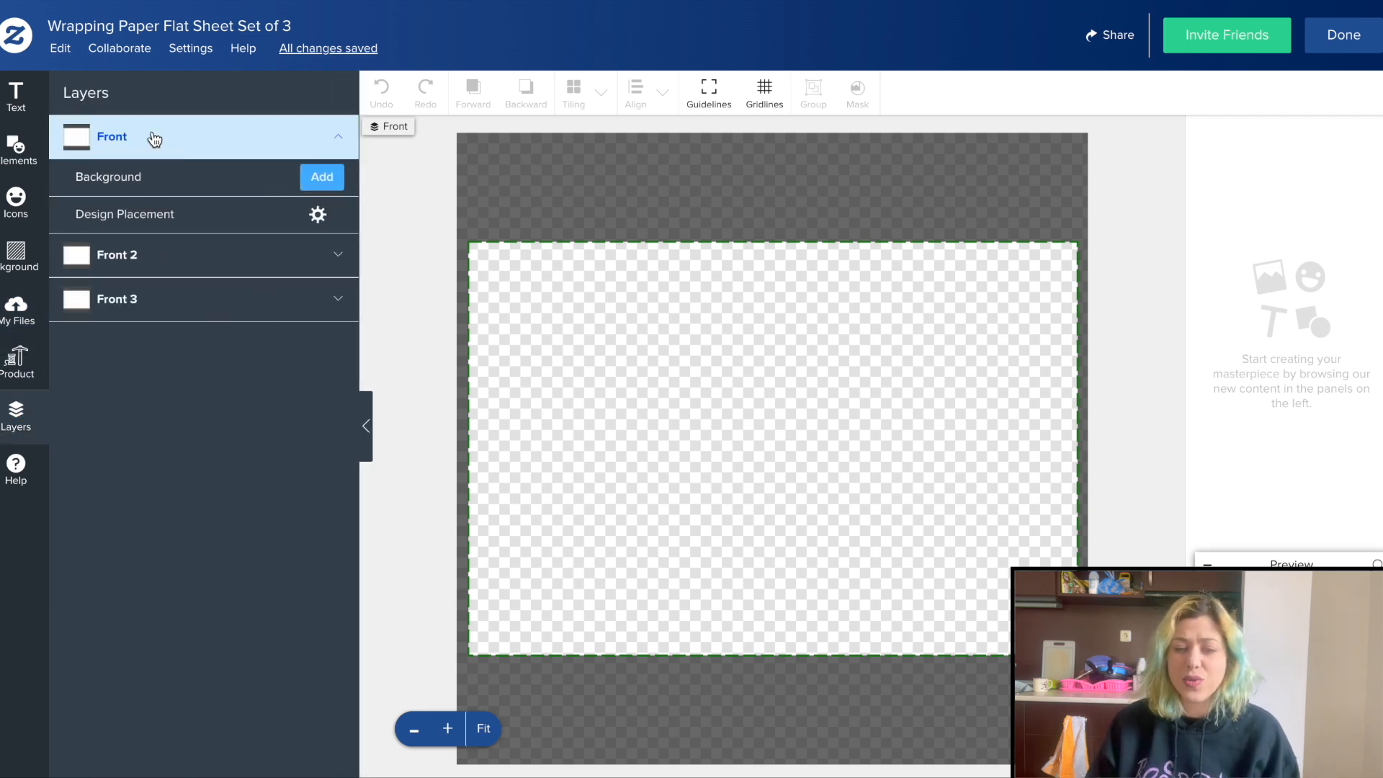
click(16, 310)
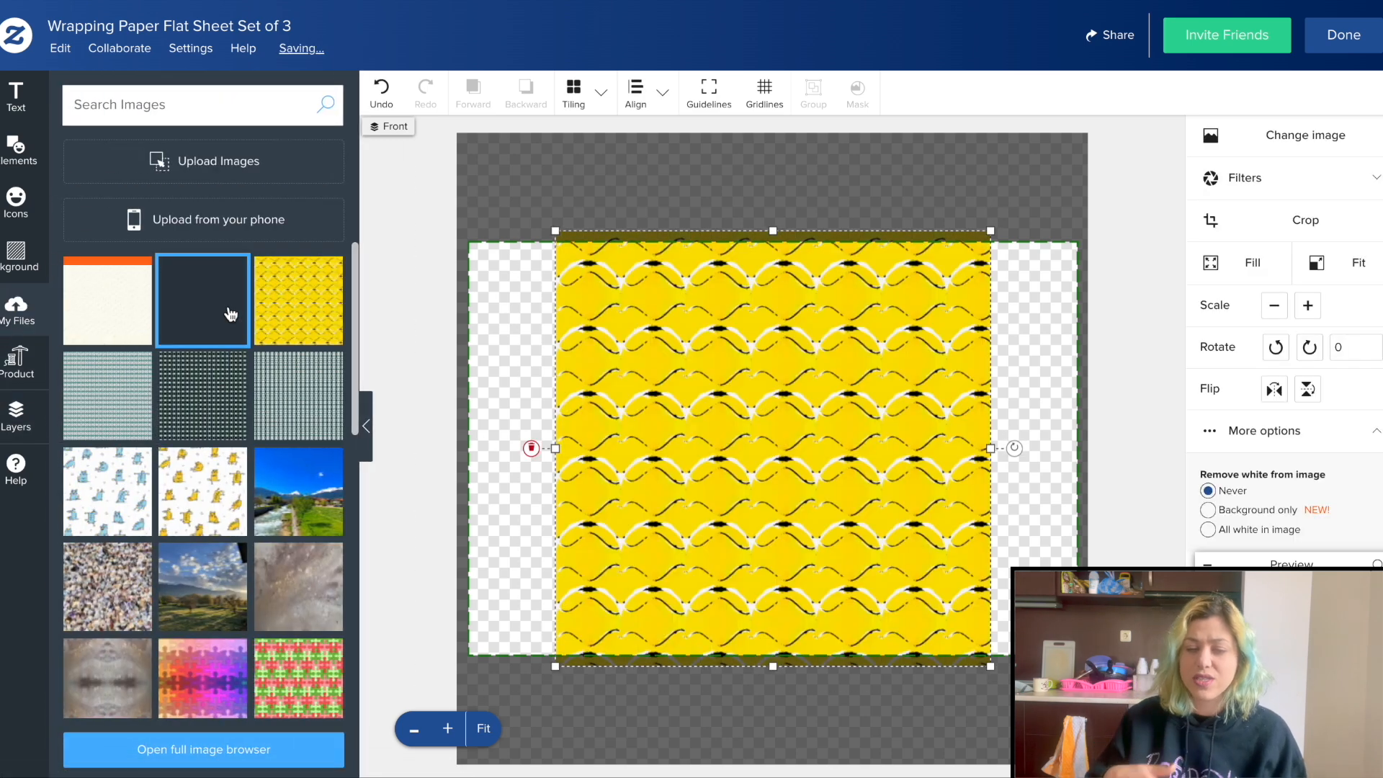
Try adding the diagonal yellow pattern on top of the wave pattern on the Front sheet
click(230, 314)
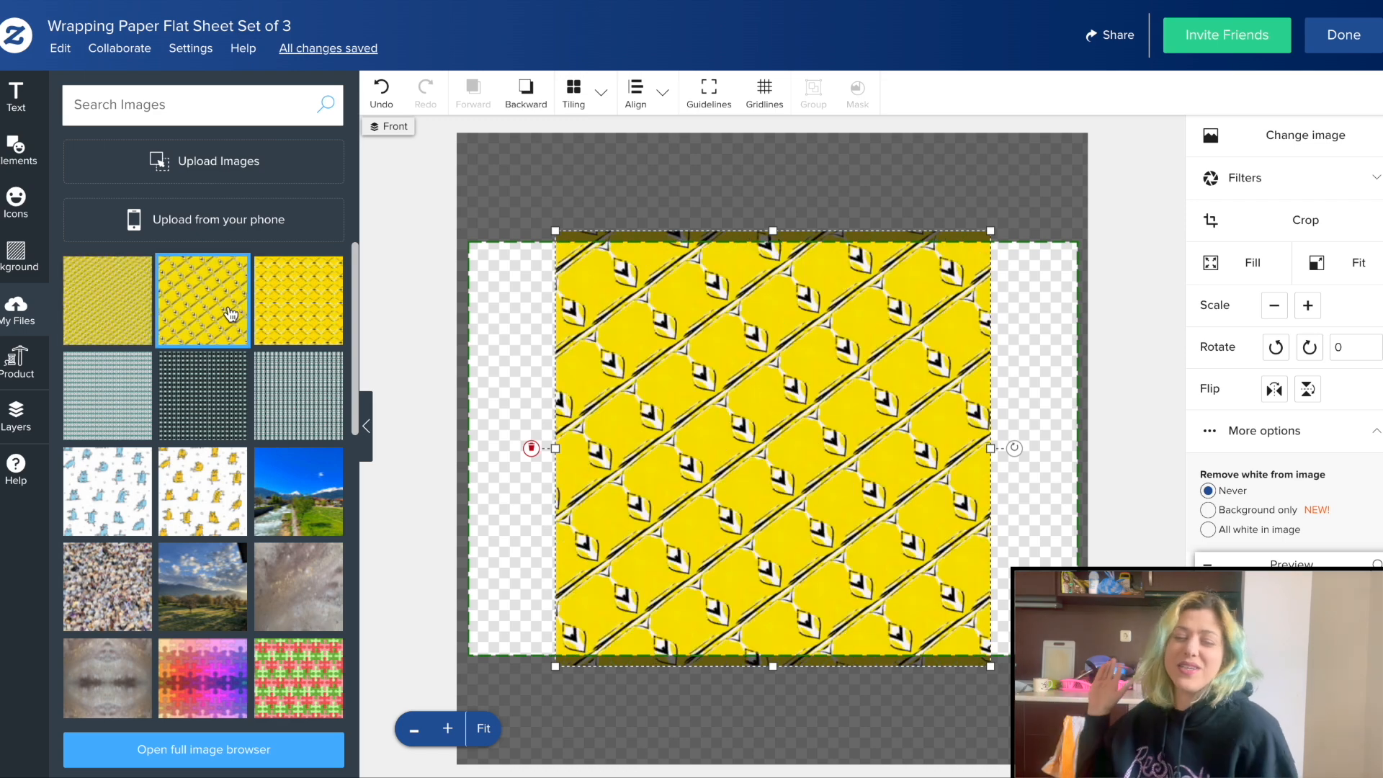
click(744, 360)
click(816, 350)
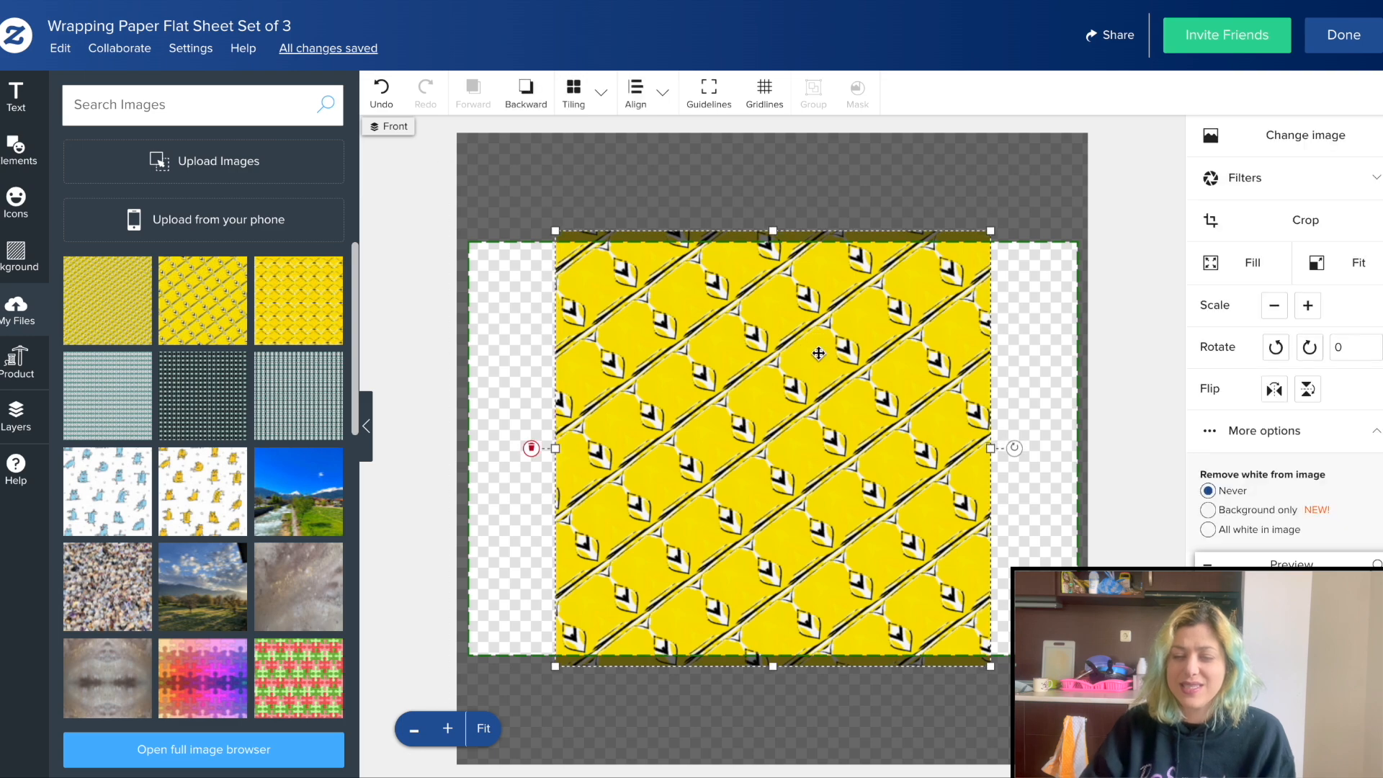
Scale the yellow wave pattern to fill the Front sheet and deselect it
click(685, 360)
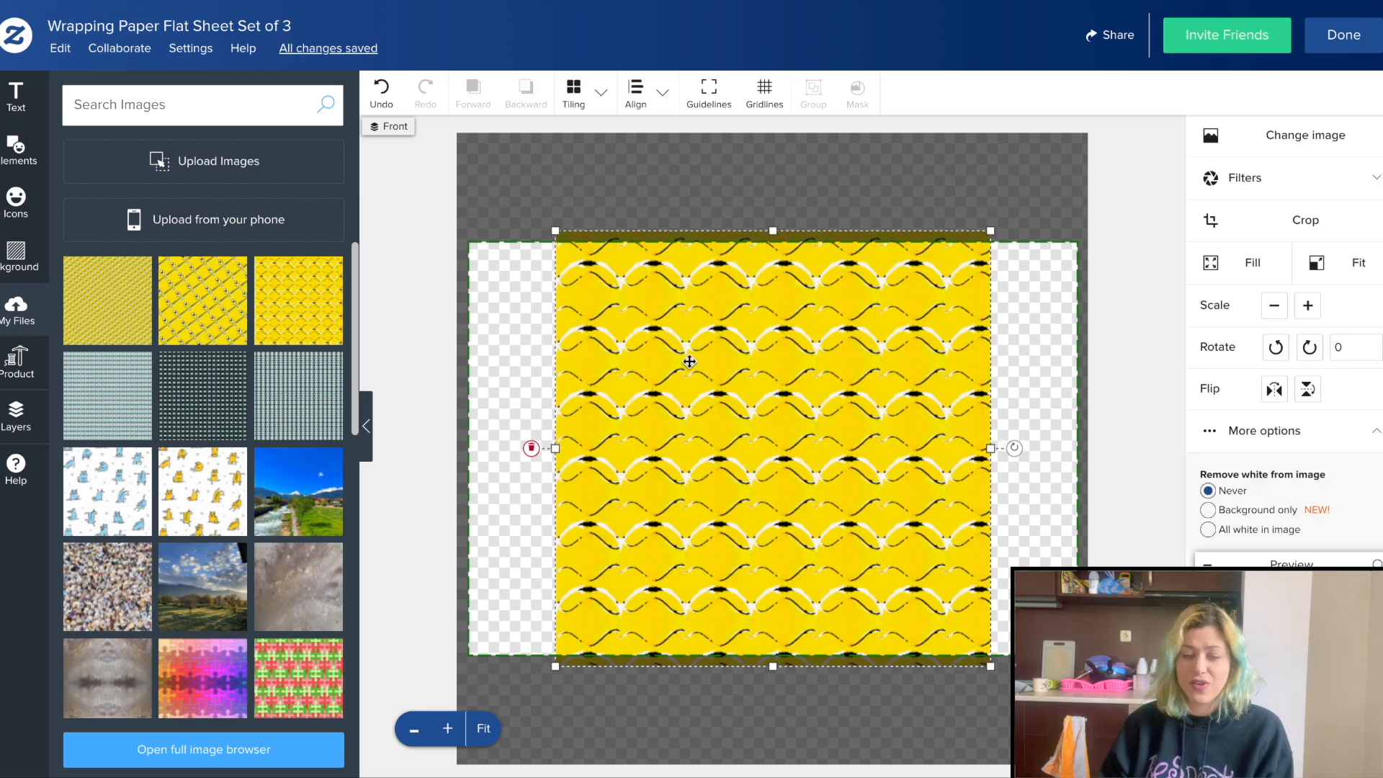
click(1254, 277)
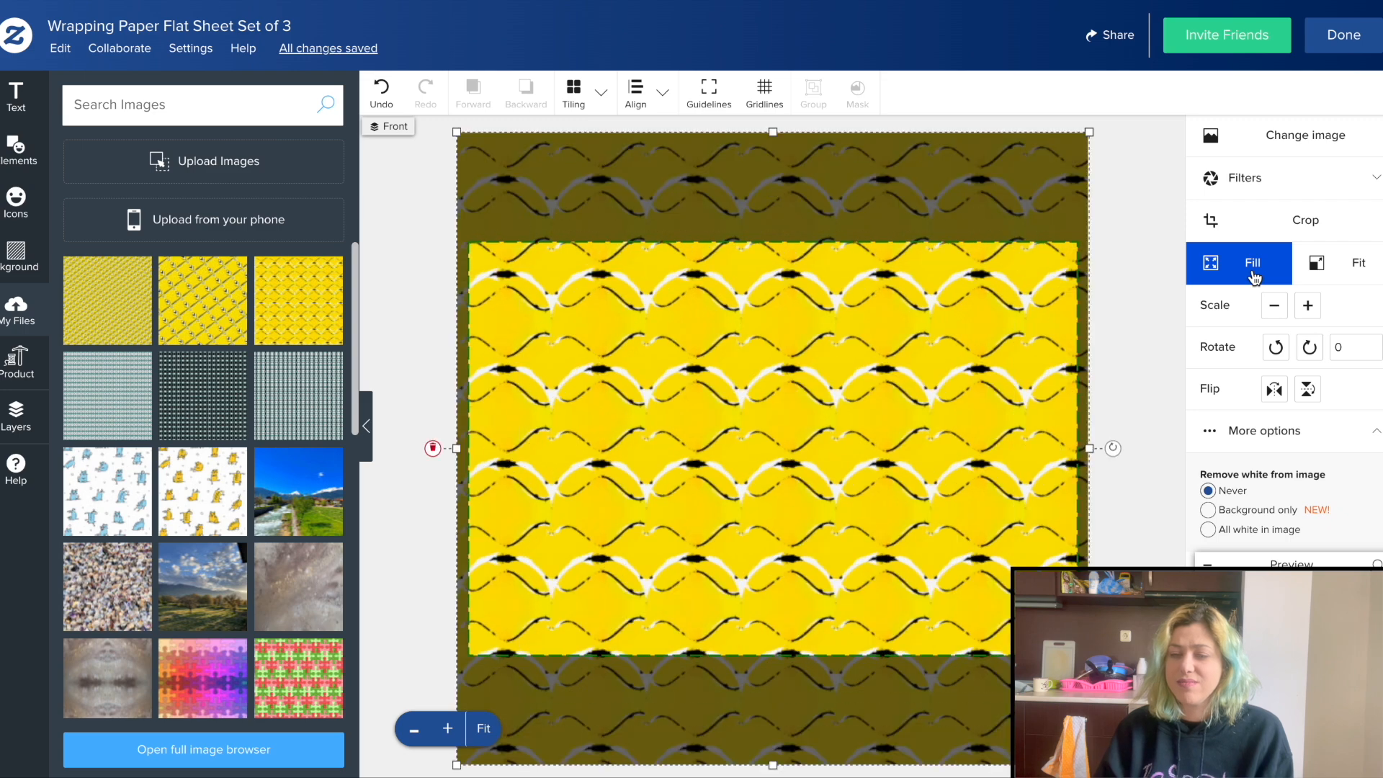
click(1144, 301)
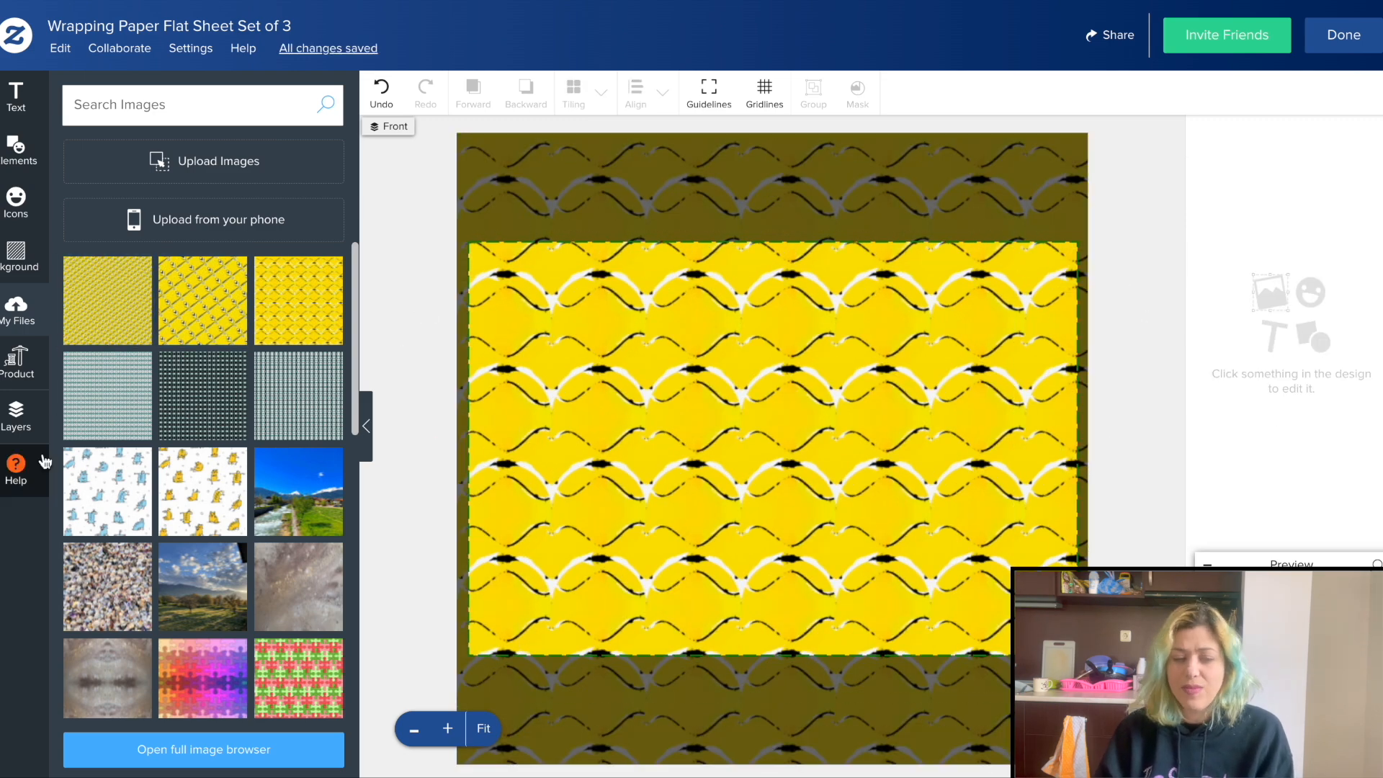
Switch to the Front 2 sheet and place the diagonal yellow pattern on it
click(16, 414)
click(157, 286)
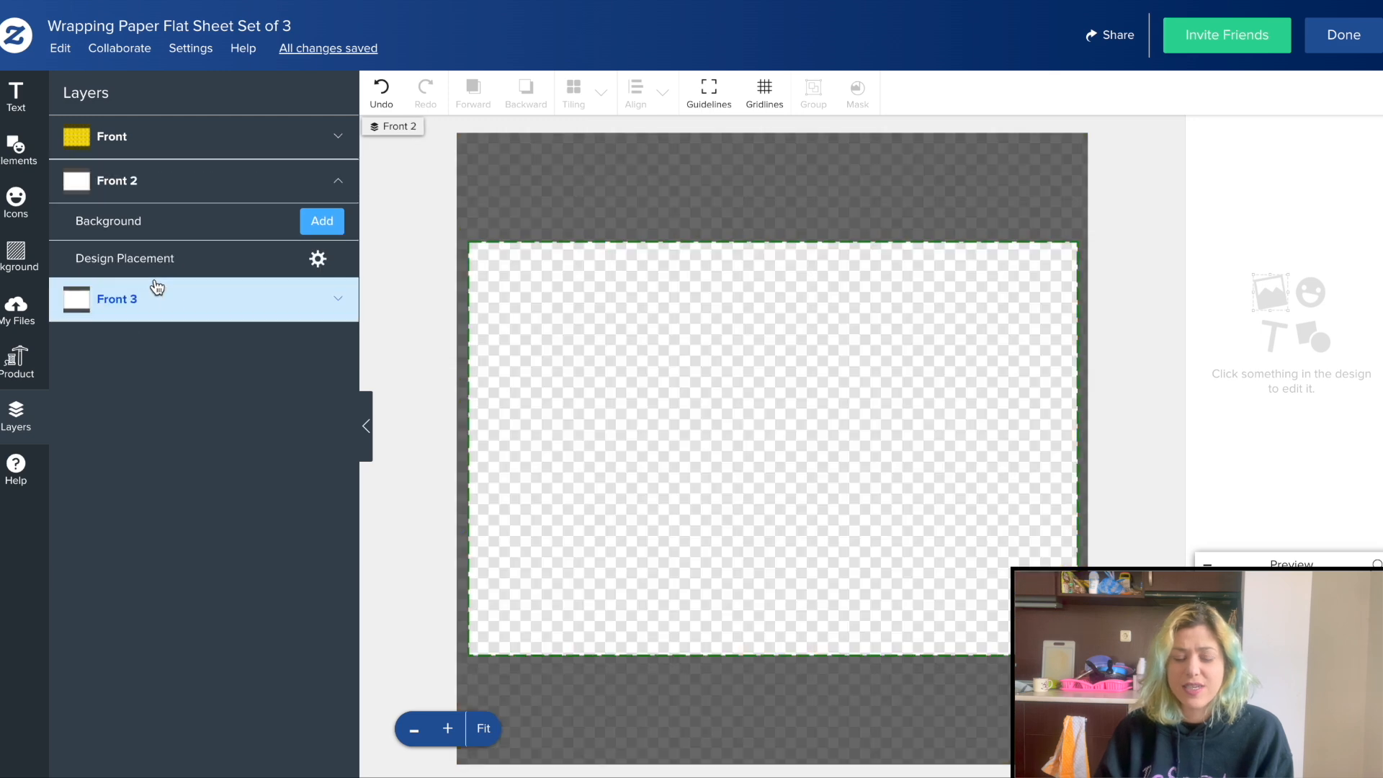
click(17, 310)
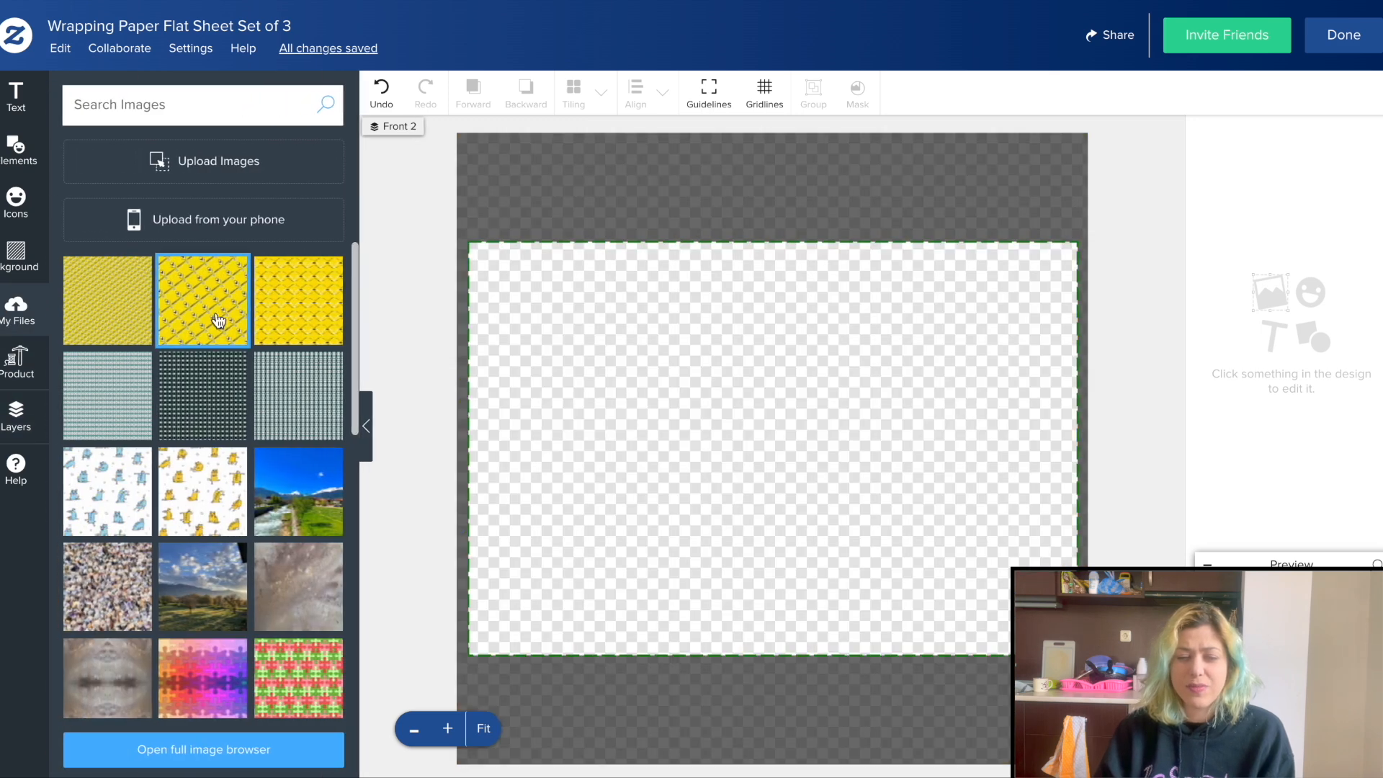
click(219, 319)
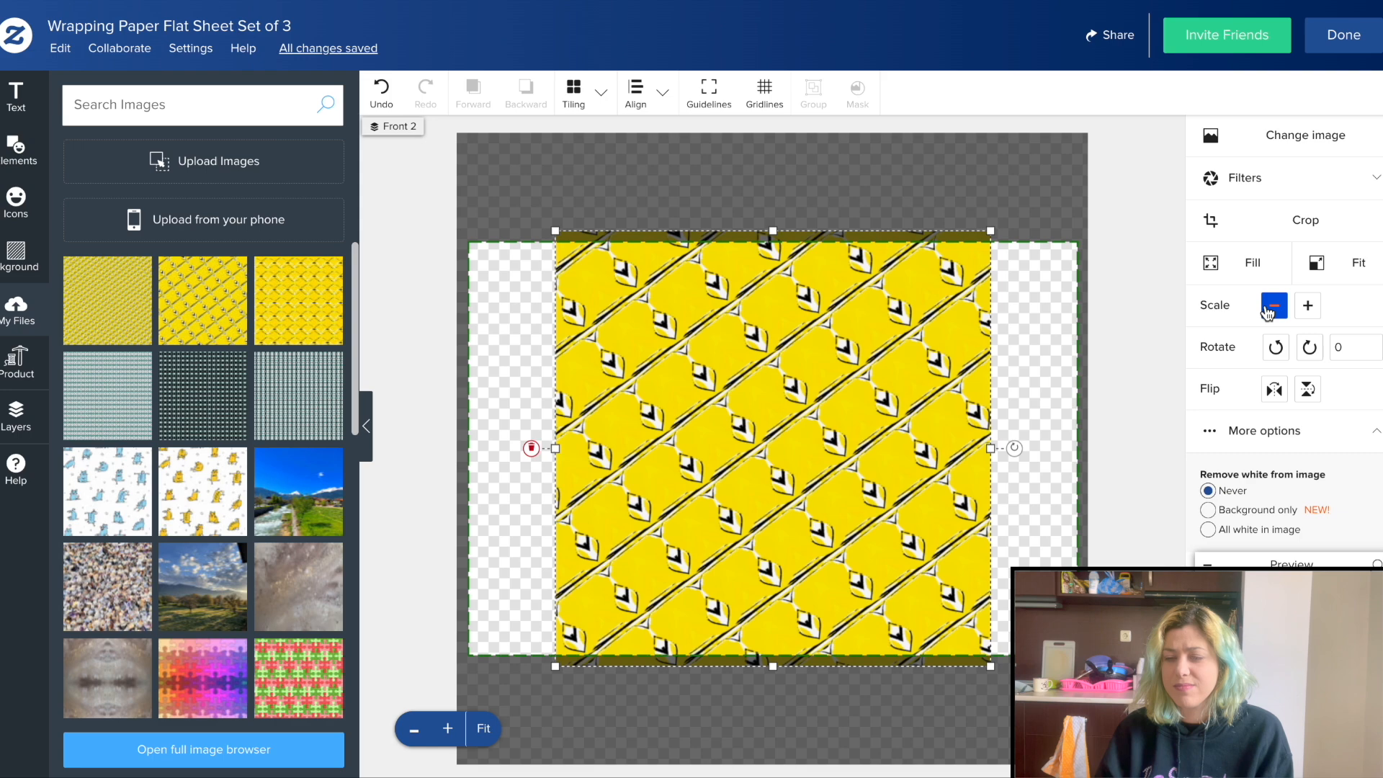
Scale the diagonal yellow pattern to fill the Front 2 sheet, and switch to the Front 3 sheet
click(1253, 263)
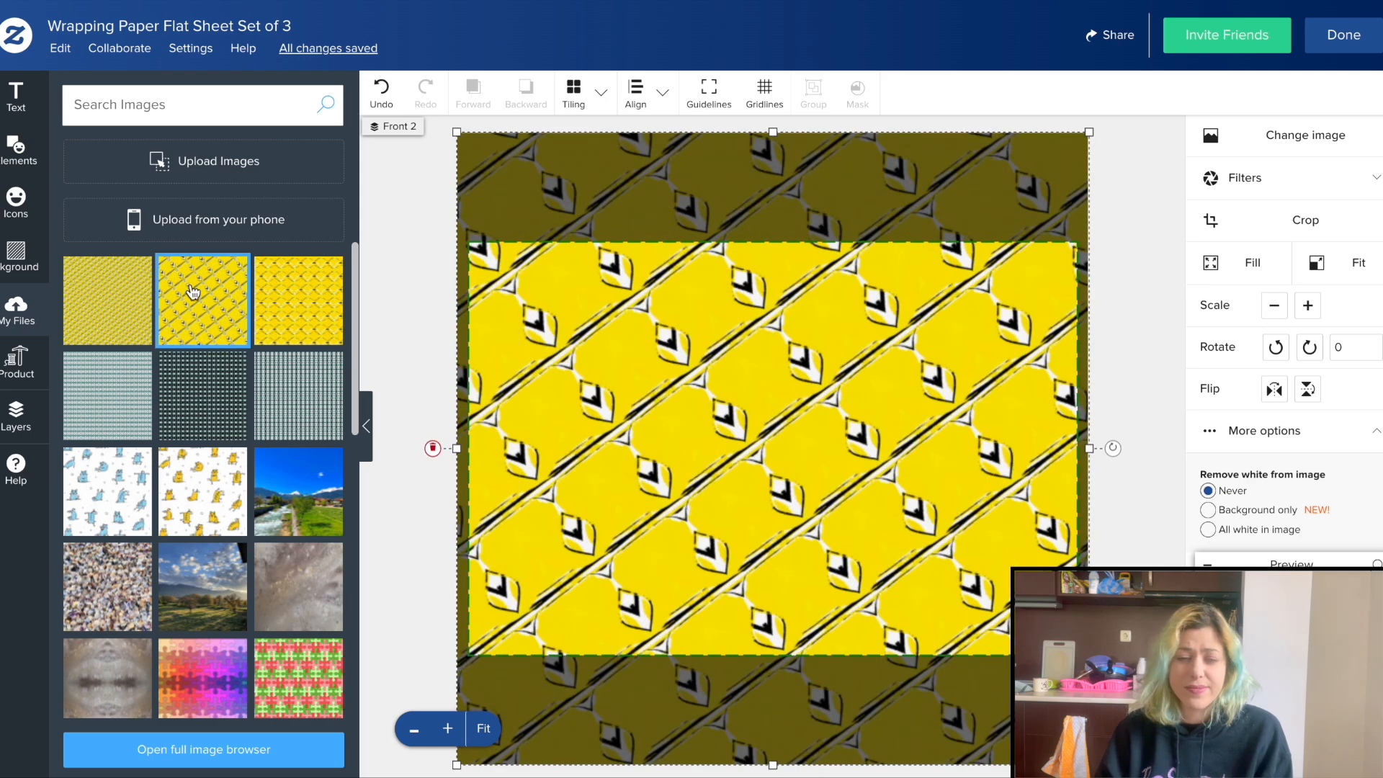
click(16, 414)
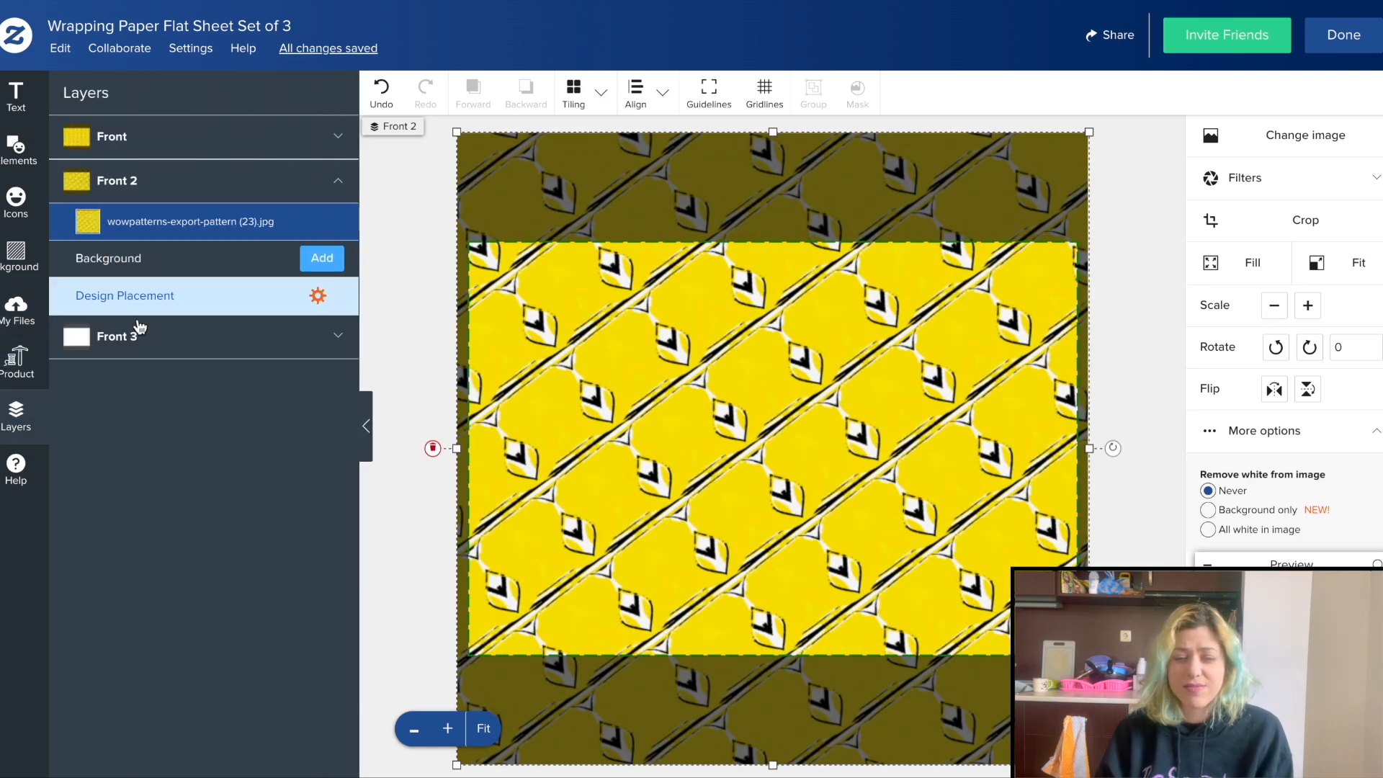
click(139, 343)
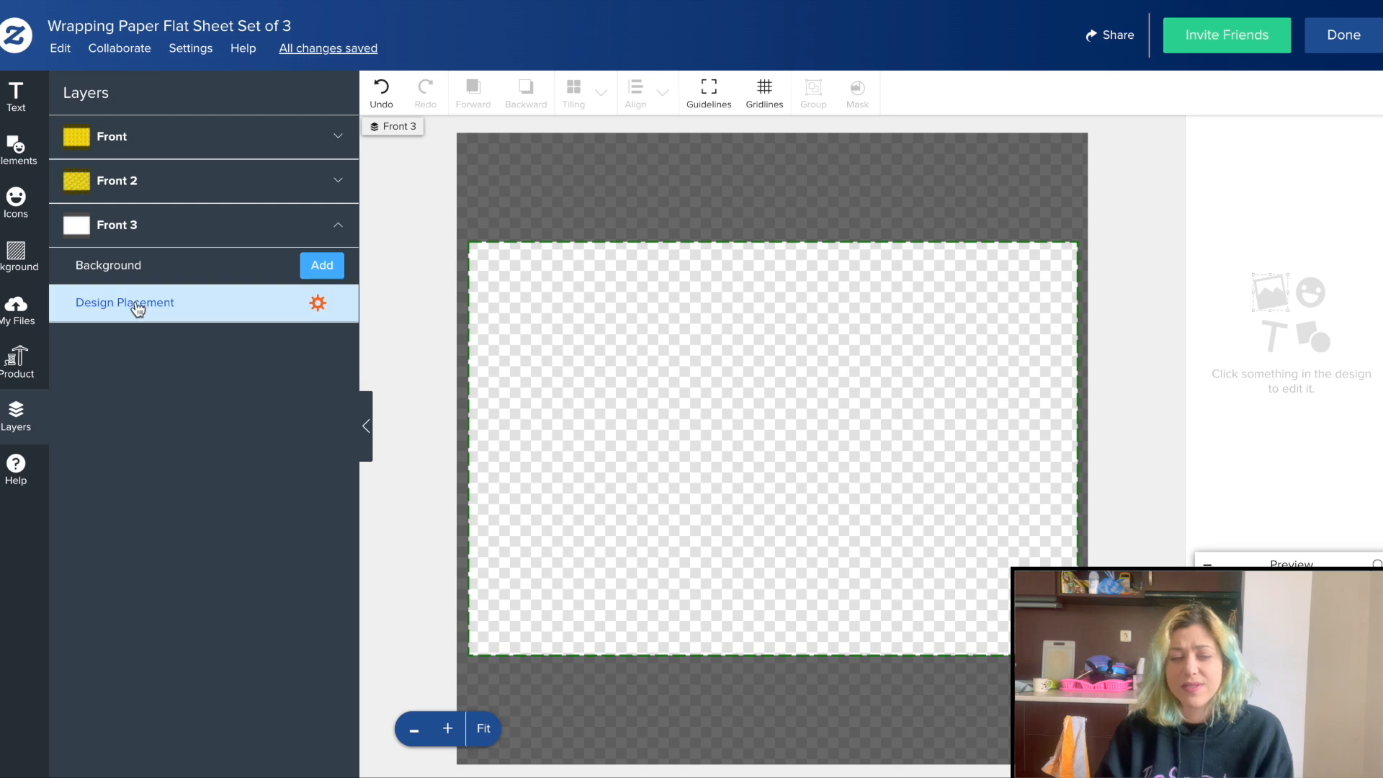
click(113, 226)
click(76, 243)
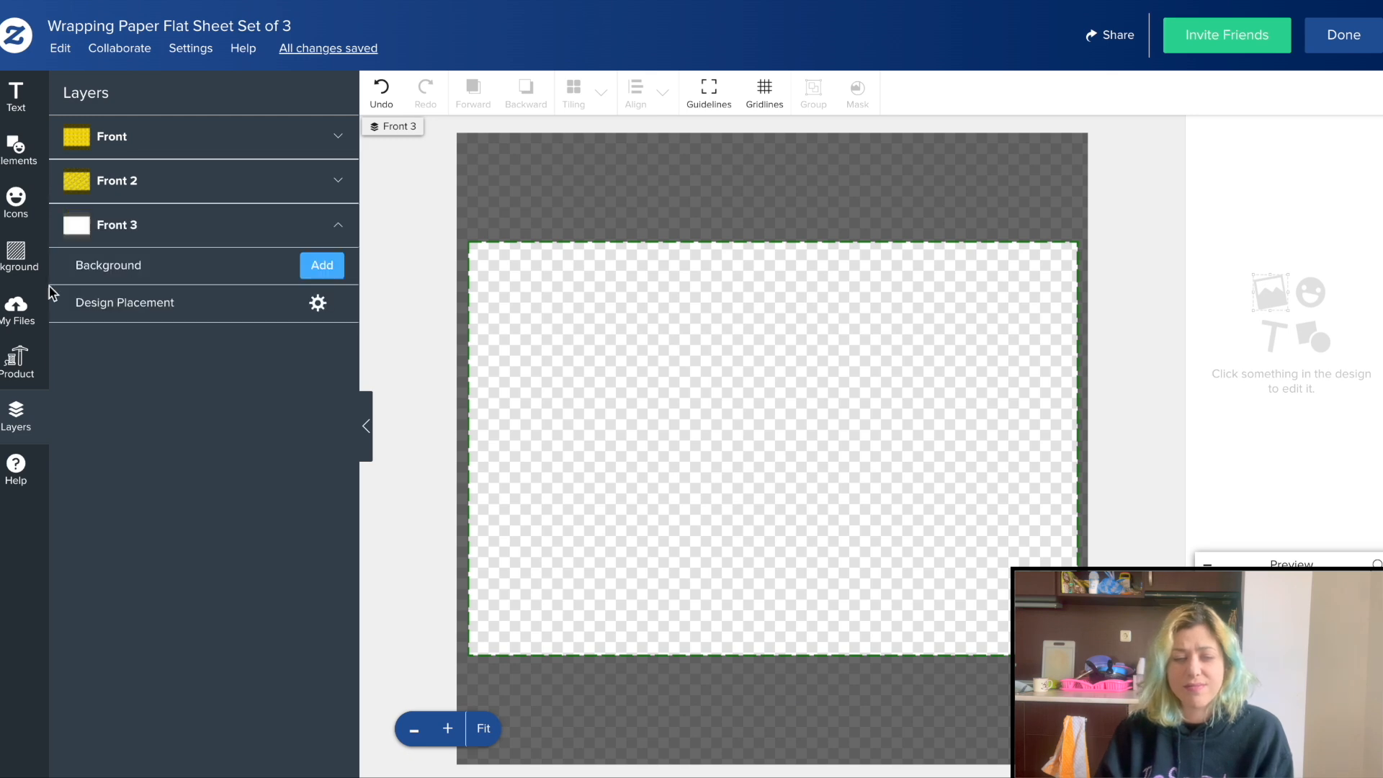
Place the dense small-scale yellow pattern on the Front 3 sheet, scale it to fill the sheet, and deselect it
click(16, 310)
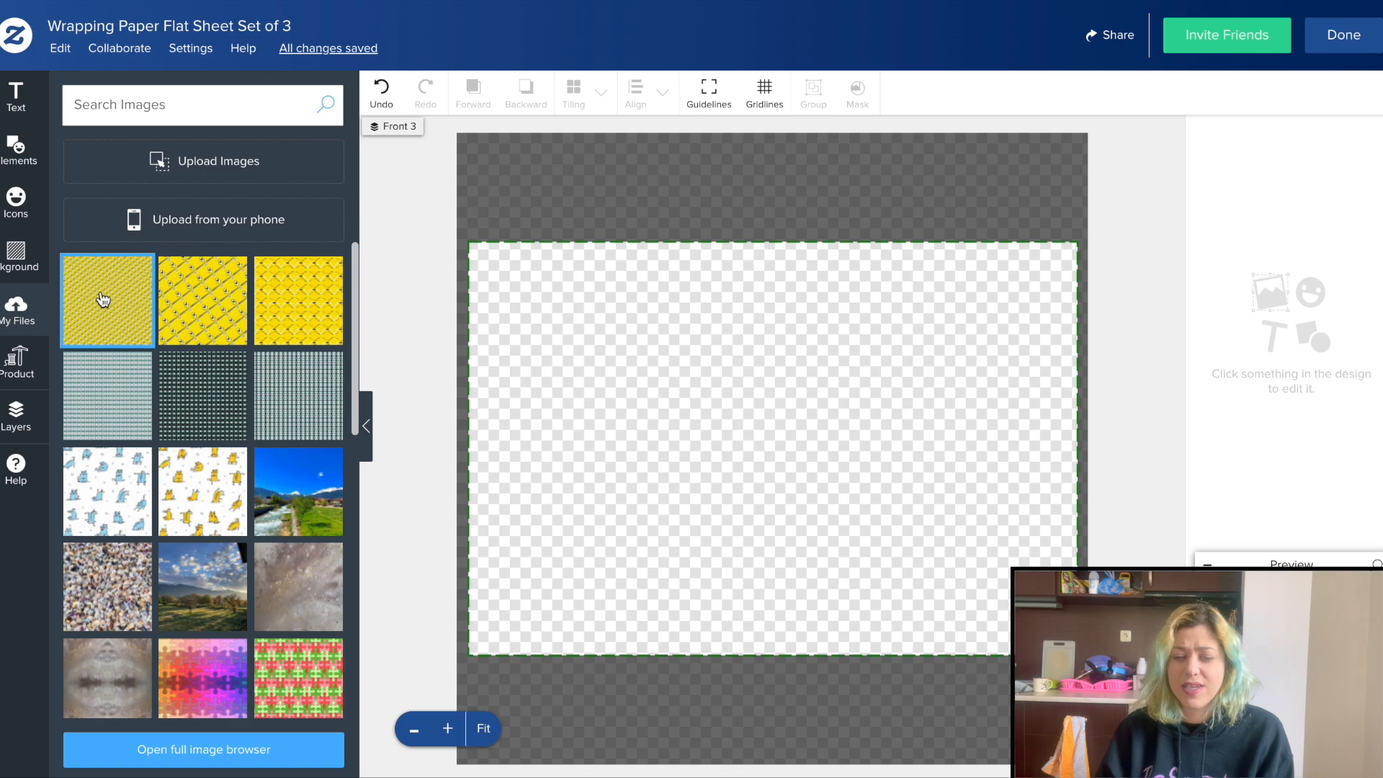
click(103, 298)
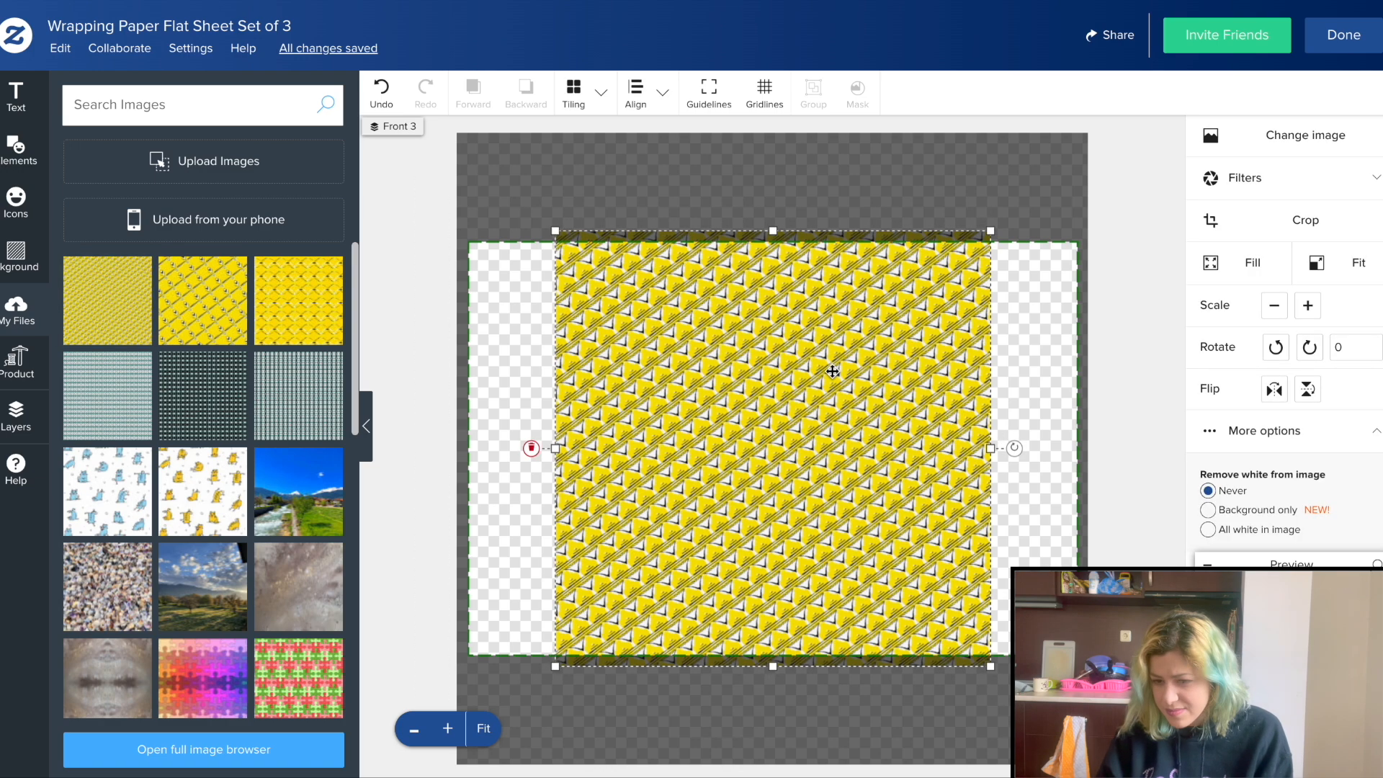
click(1253, 279)
click(1143, 253)
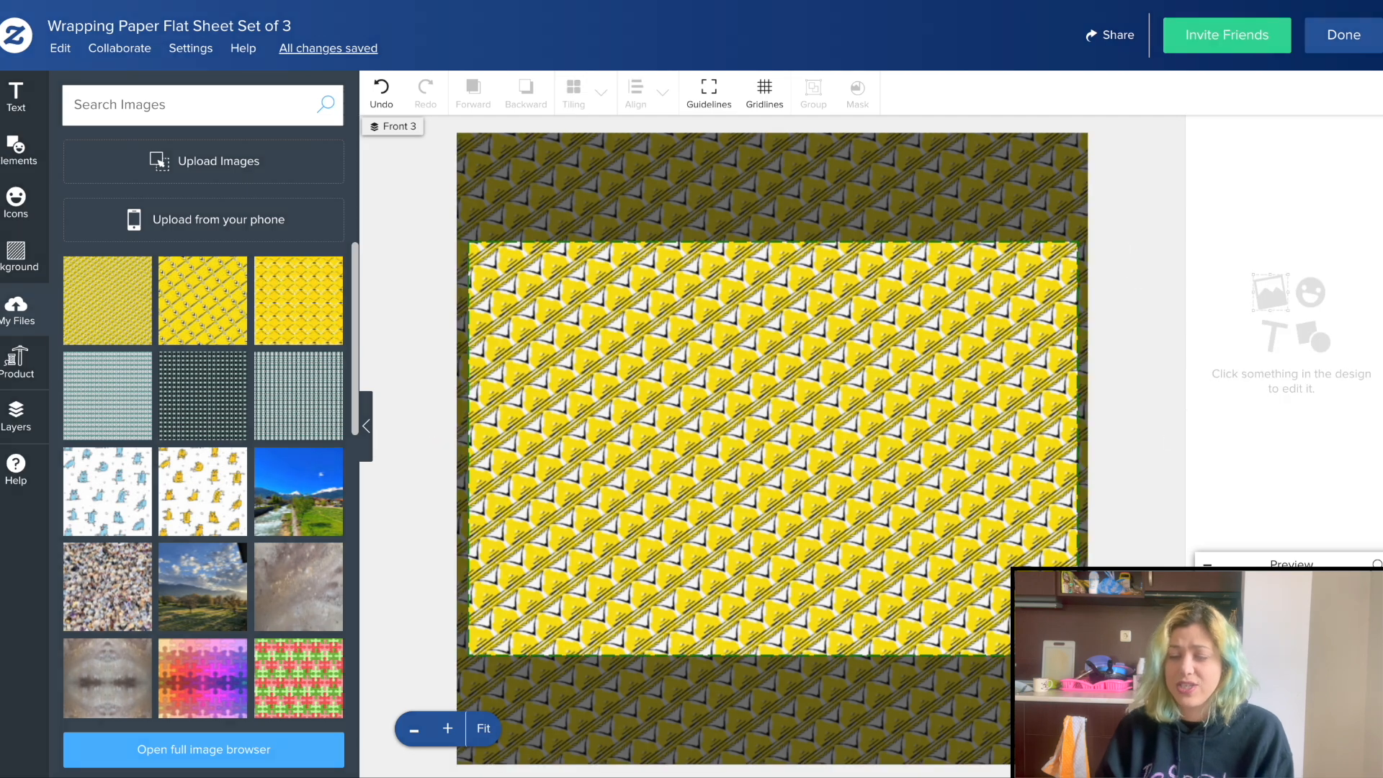
Preview the Front 2 and Front 3 sheets and the In situ, Set and wrapped-gift mockups, and close the preview
click(1375, 564)
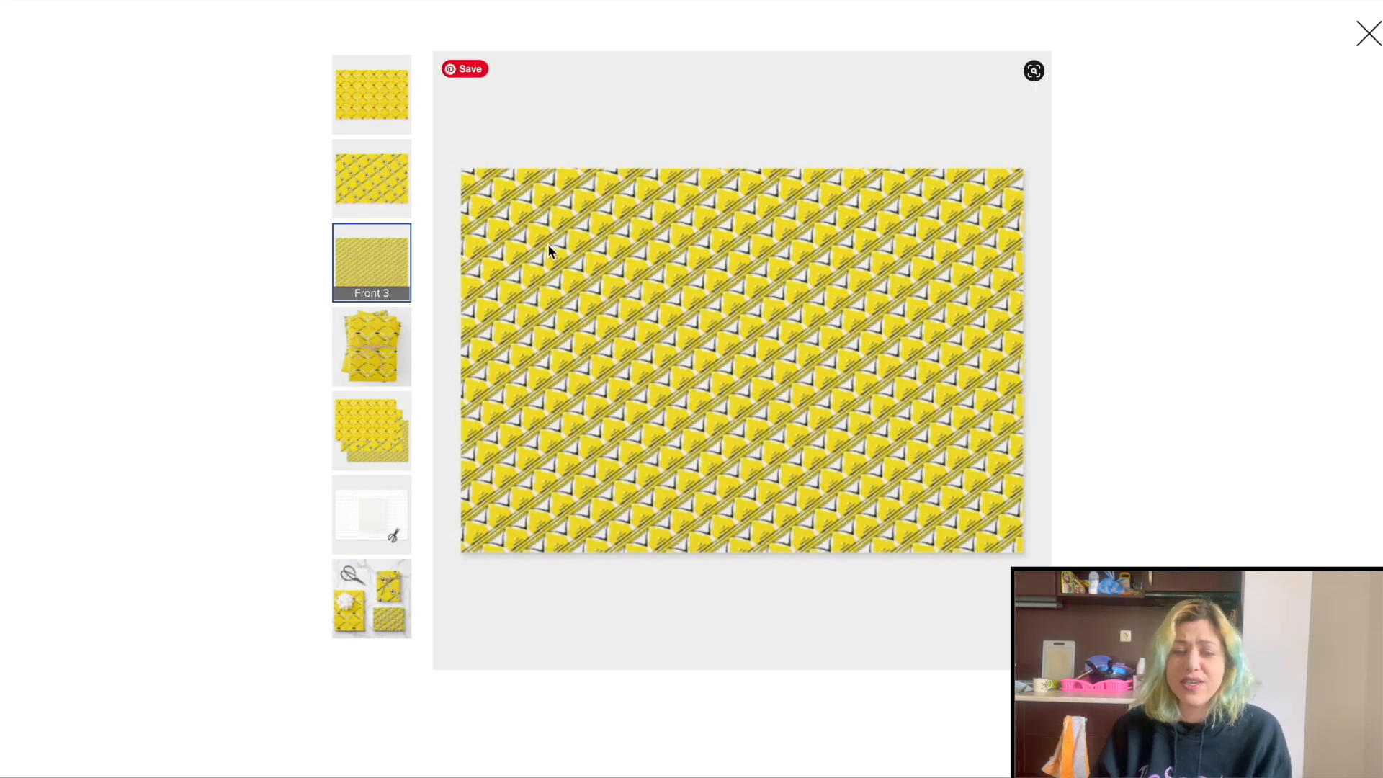
click(382, 173)
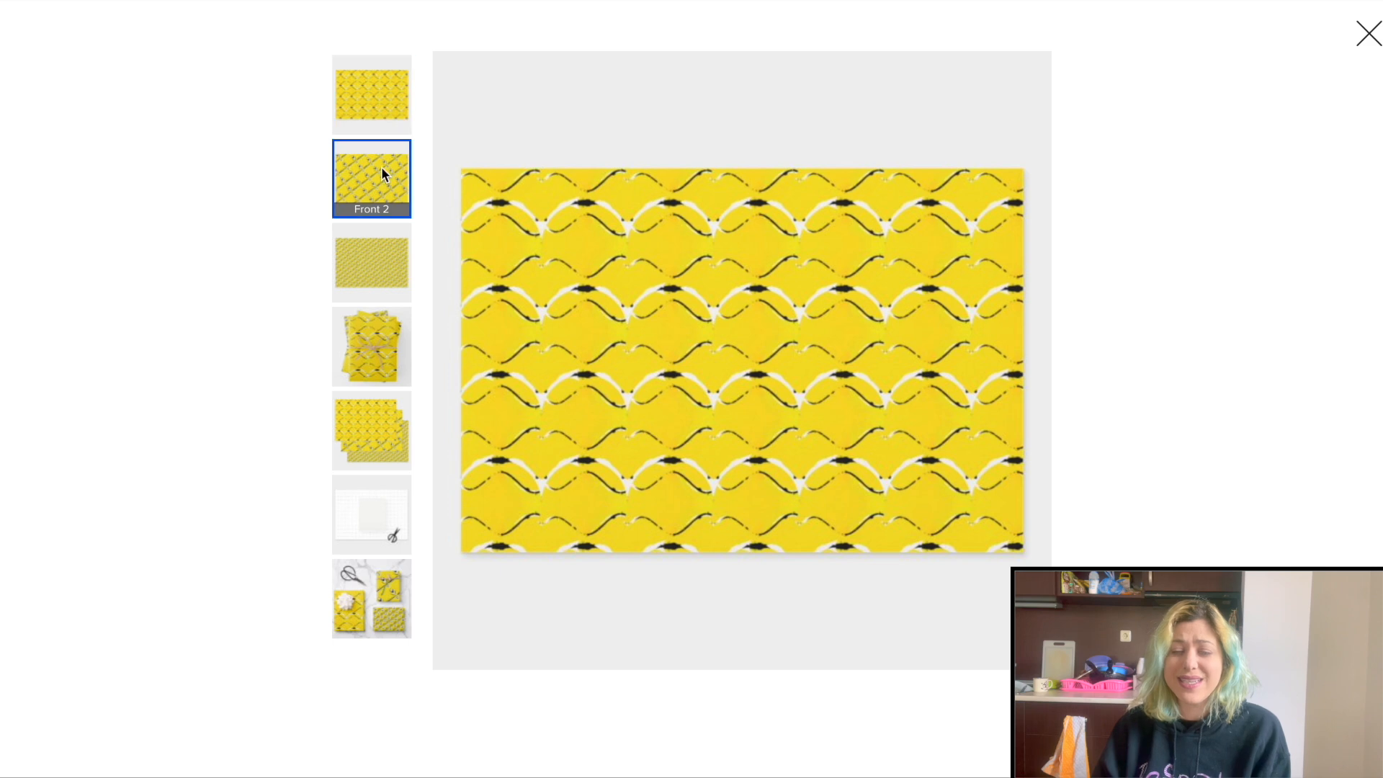
click(392, 252)
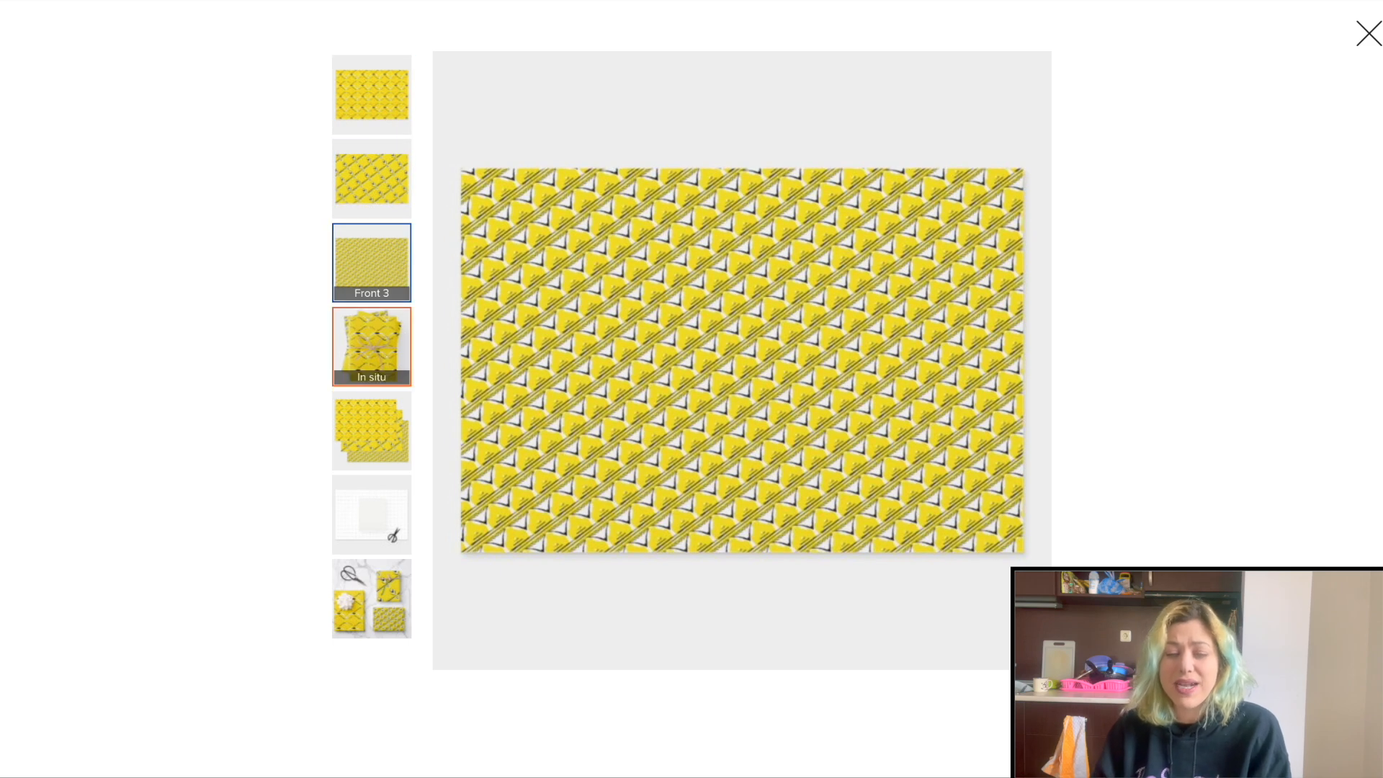
click(383, 369)
click(398, 436)
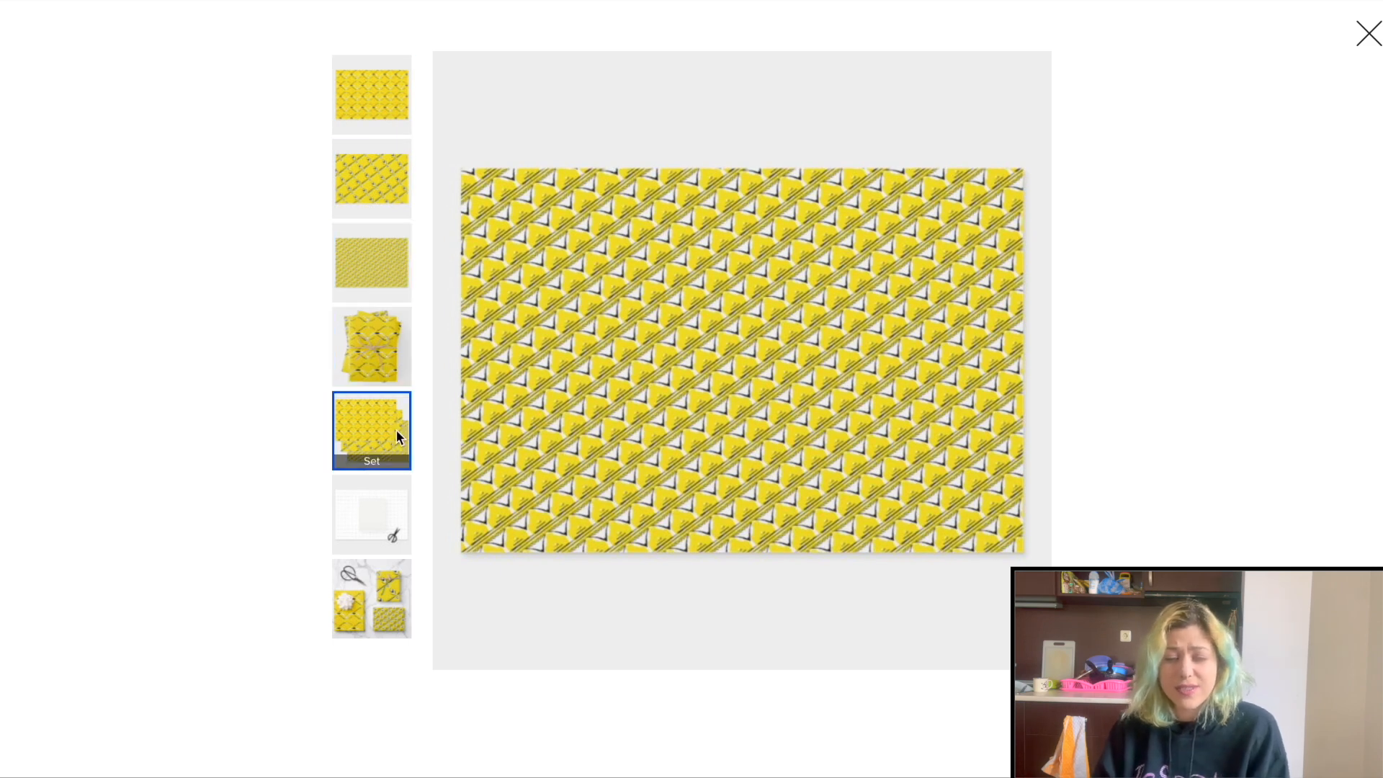
click(386, 574)
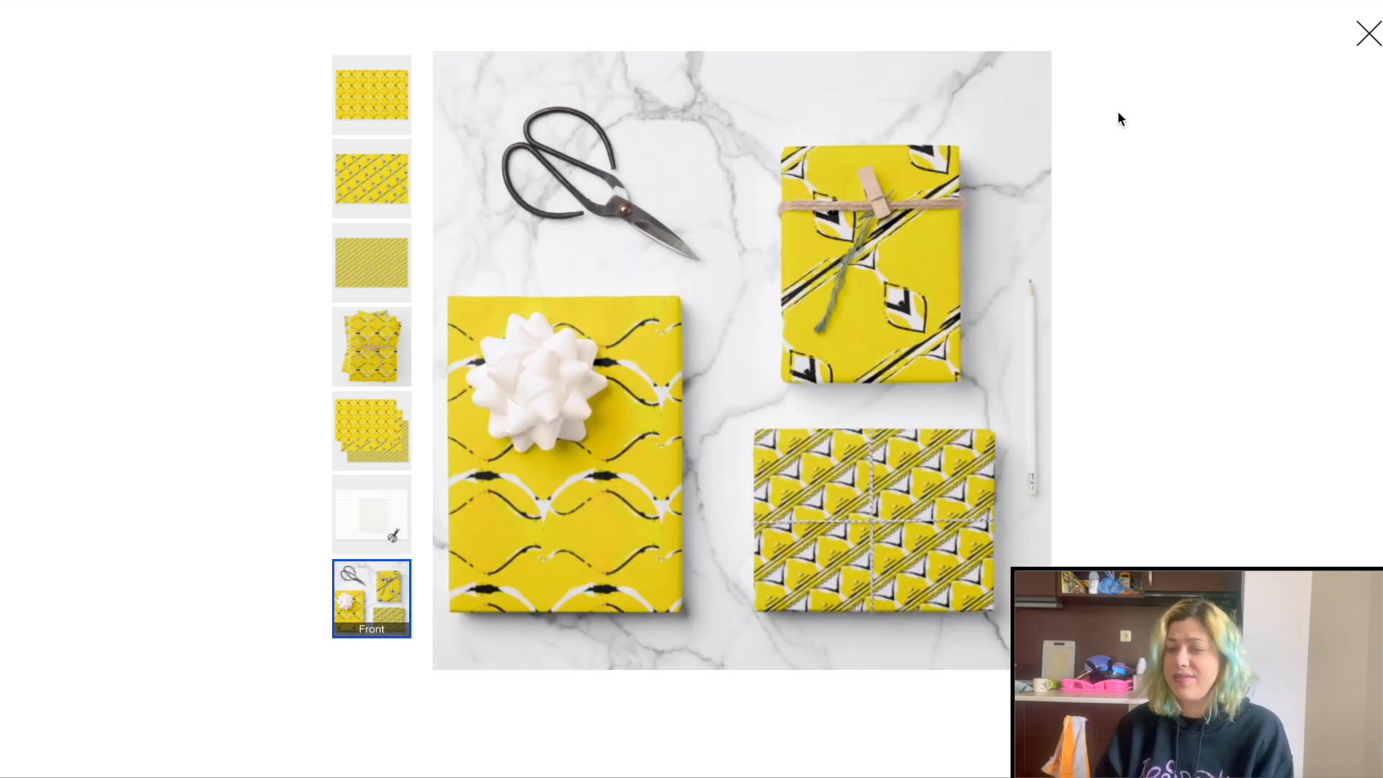
click(1371, 34)
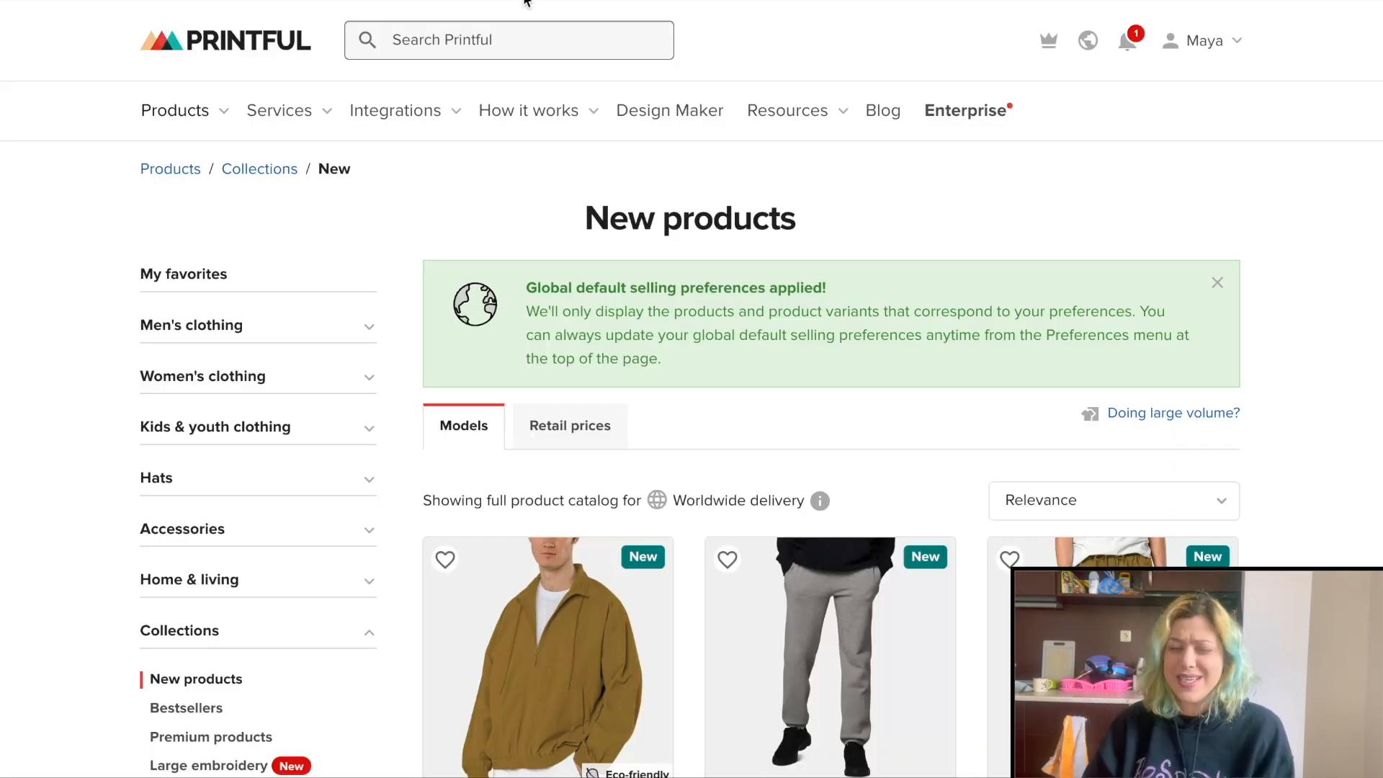
Switch to Printful and browse the new products catalog for items suited to patterns
scroll(1155, 167, down, 5)
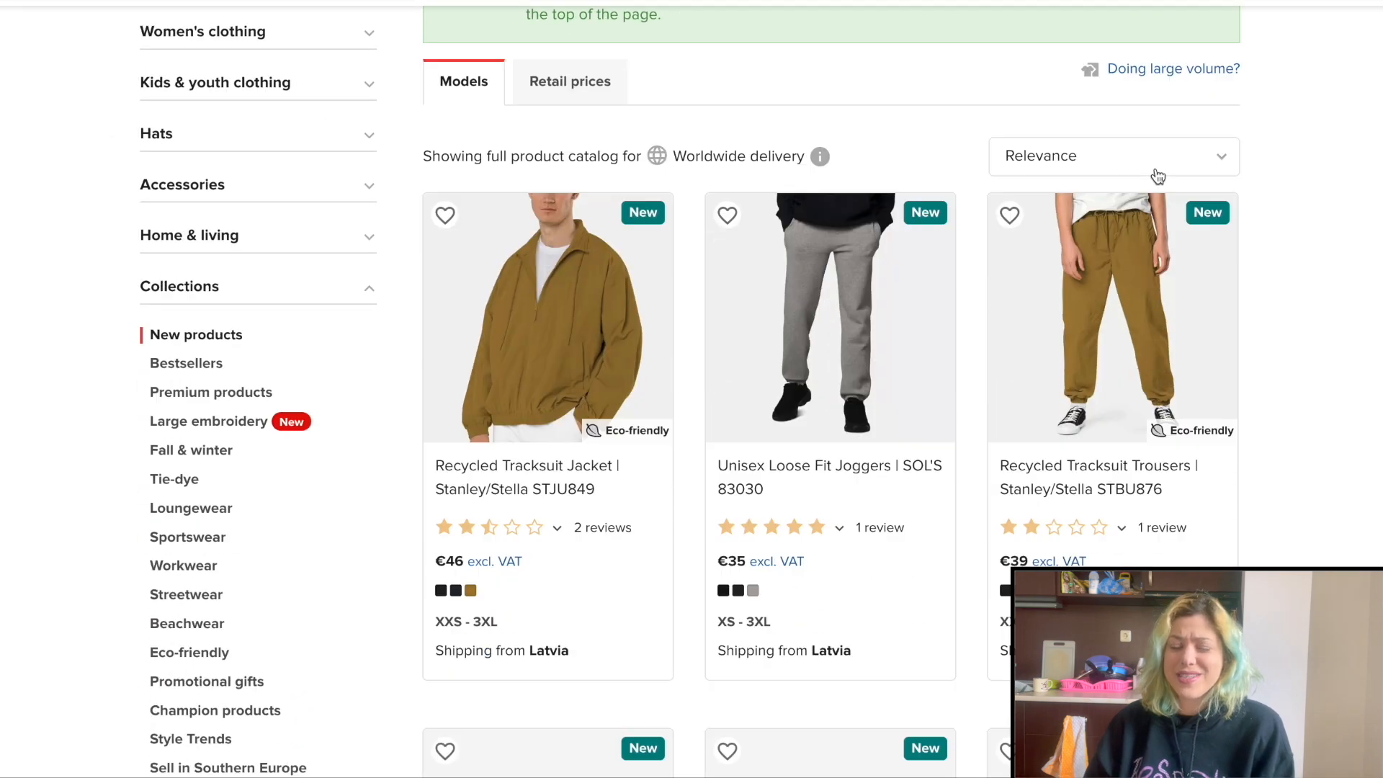
scroll(1158, 176, down, 20)
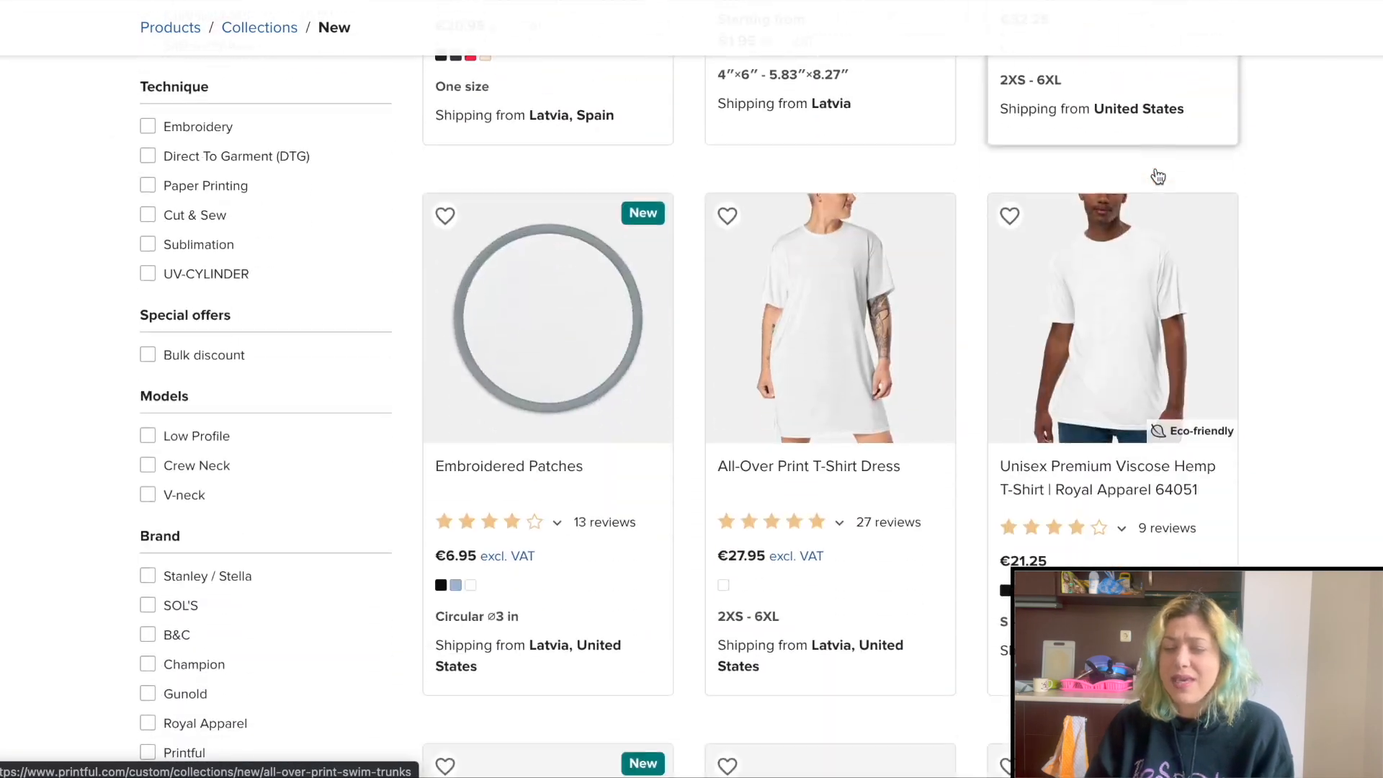
scroll(1158, 177, down, 4)
scroll(1271, 223, down, 1)
scroll(1271, 223, down, 15)
scroll(1271, 259, up, 4)
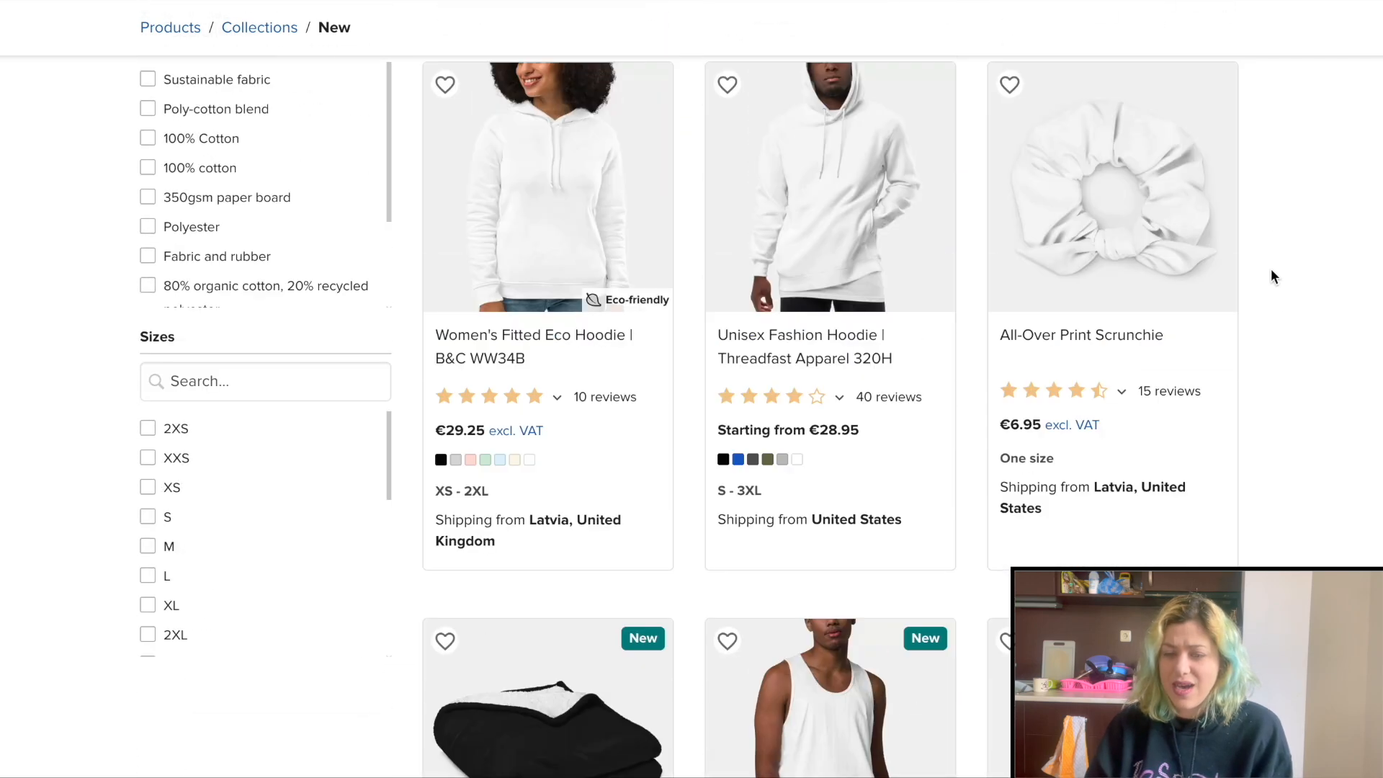
scroll(1273, 292, up, 20)
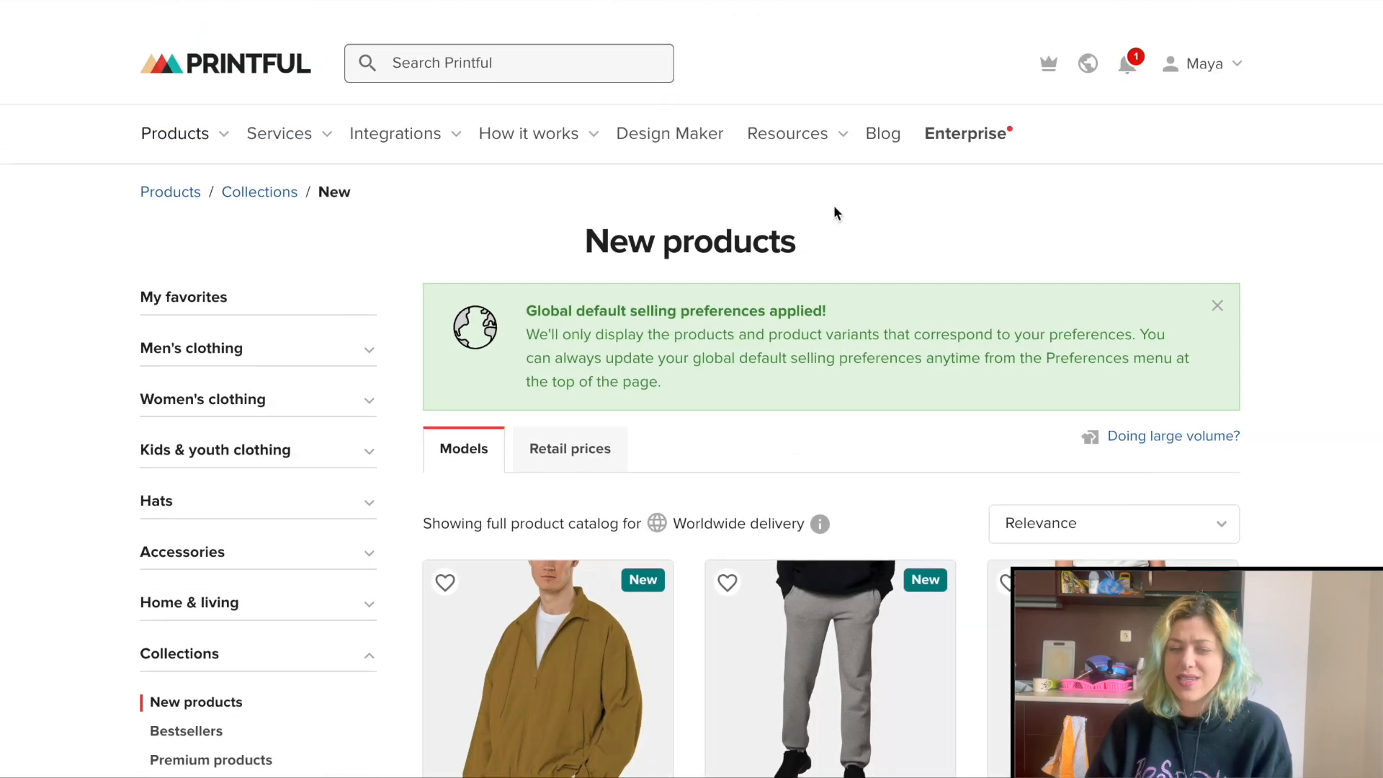
Search Printful for "all over print hoodie" and start a new order for the All-Over Print Unisex Hoodie
click(464, 43)
text(all over)
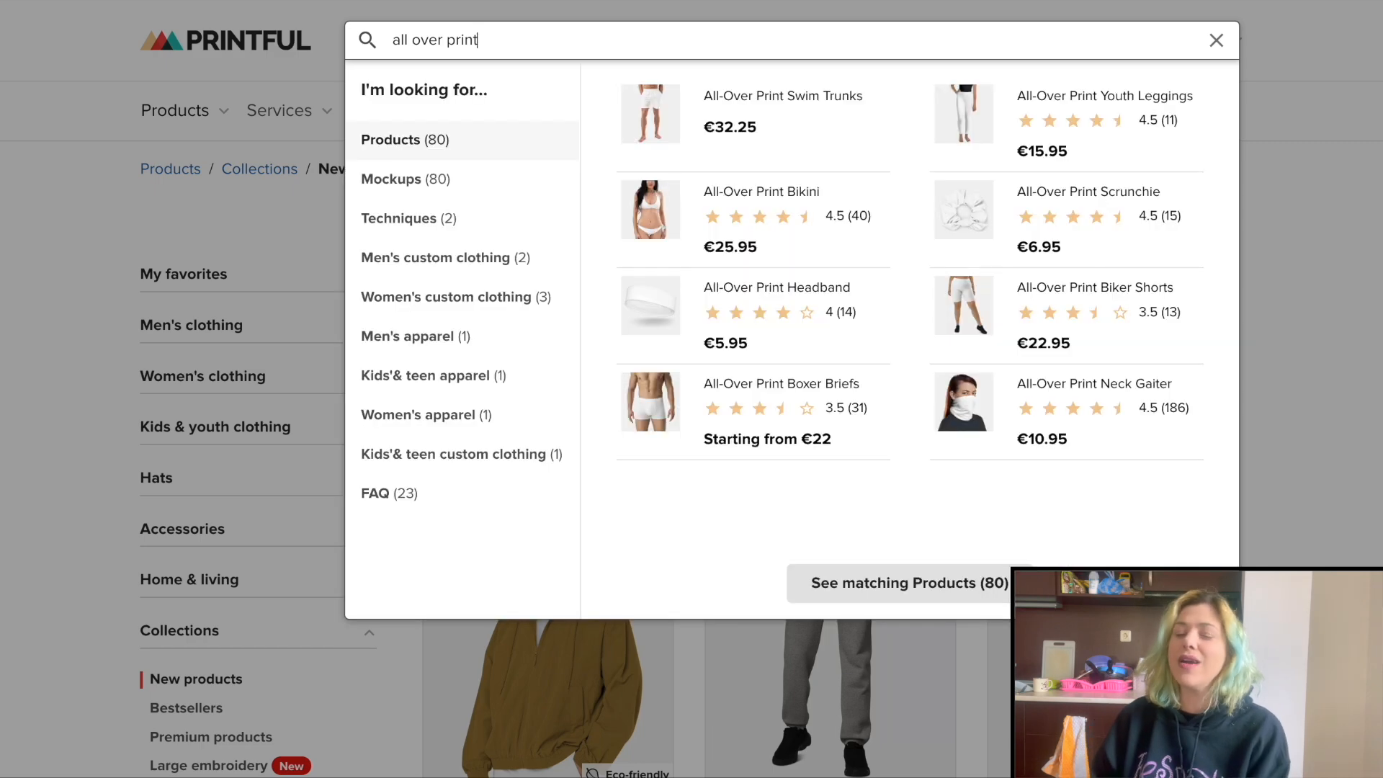
text(print hoodie)
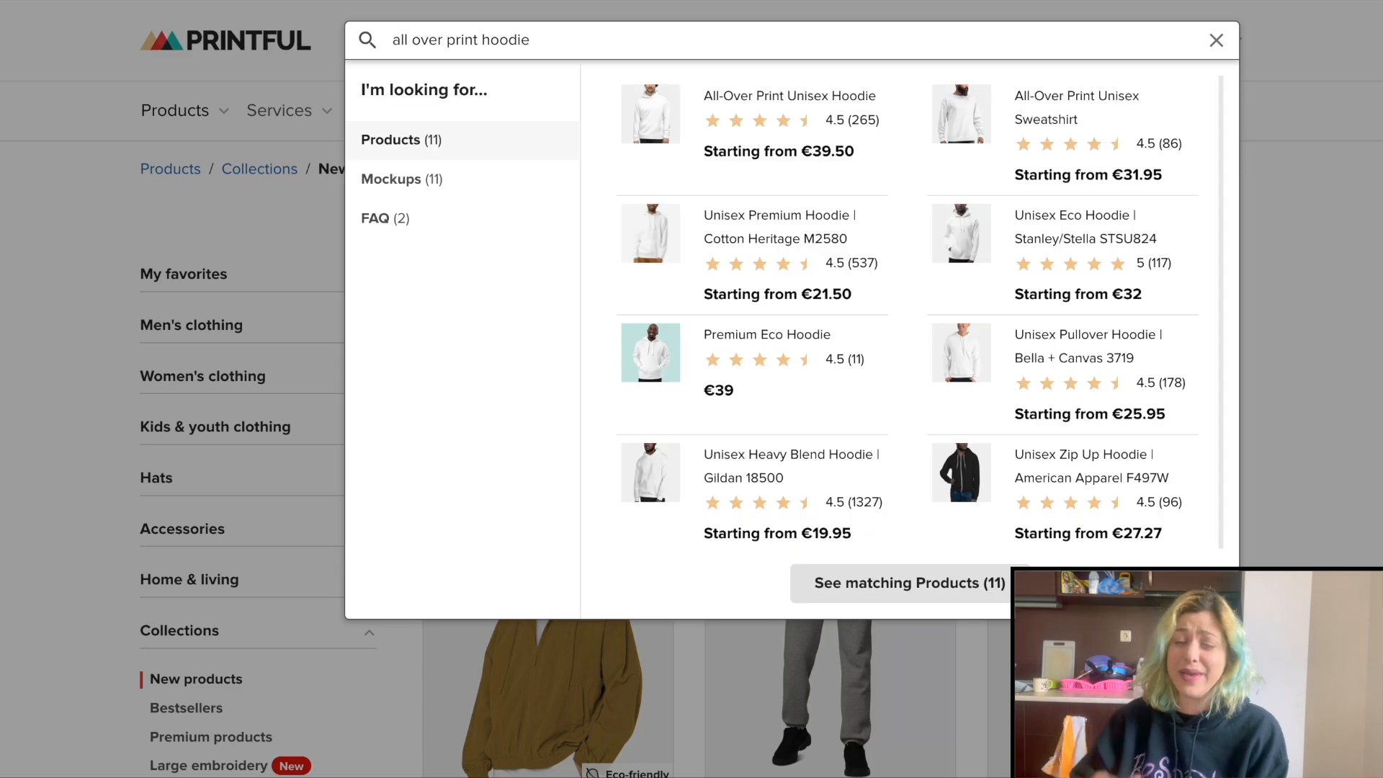
click(759, 103)
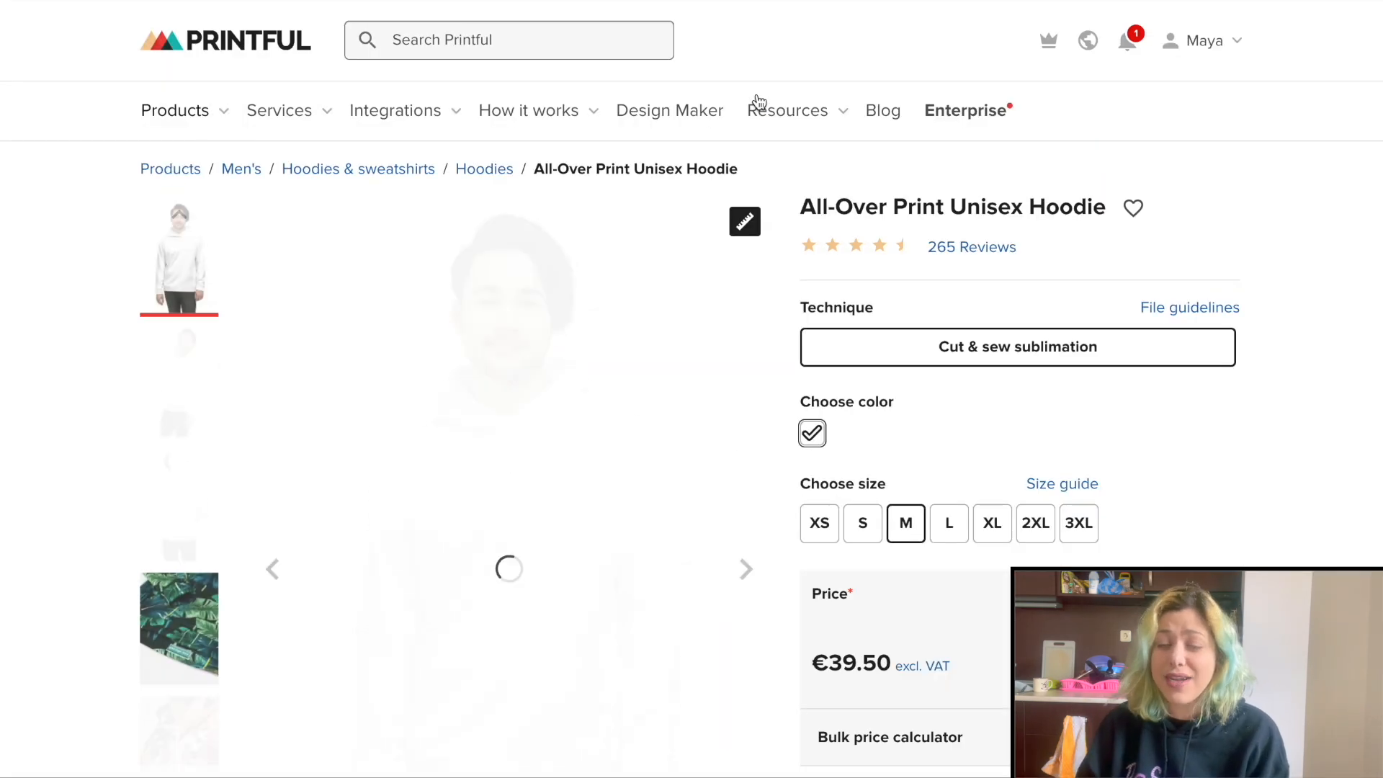
scroll(1052, 259, down, 5)
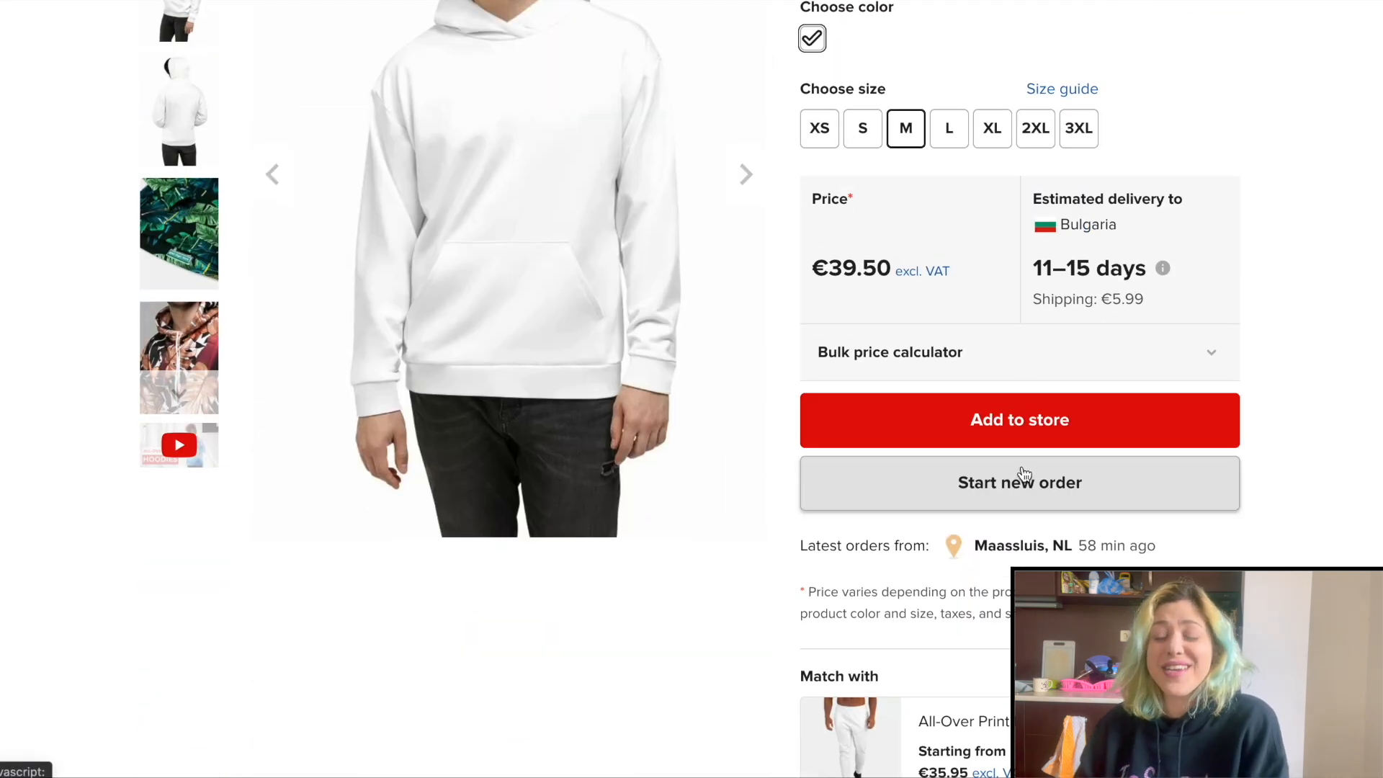
click(1038, 478)
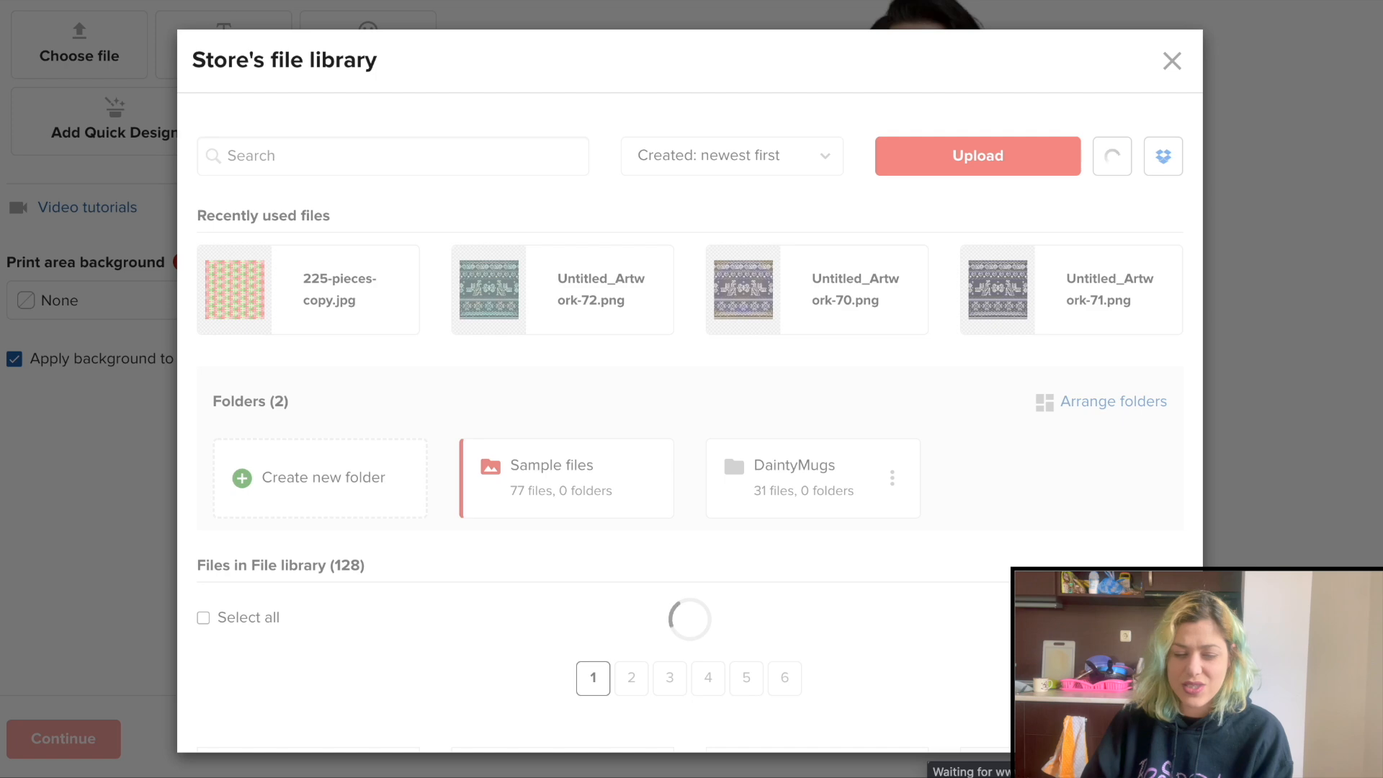
Bring up the Downloads folder beside the file library and examine exported patterns (18), (15) and (17) at full size
click(121, 742)
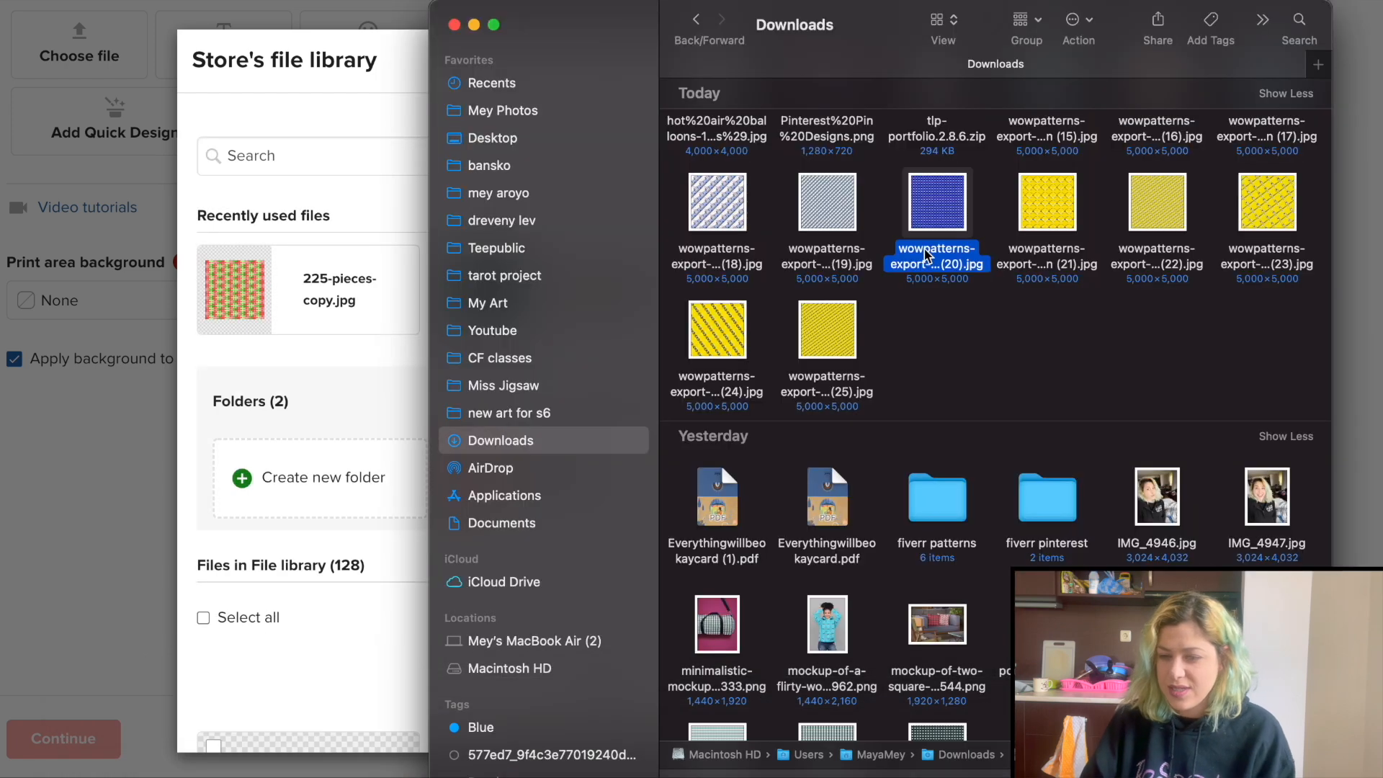
scroll(831, 463, up, 3)
double_click(729, 389)
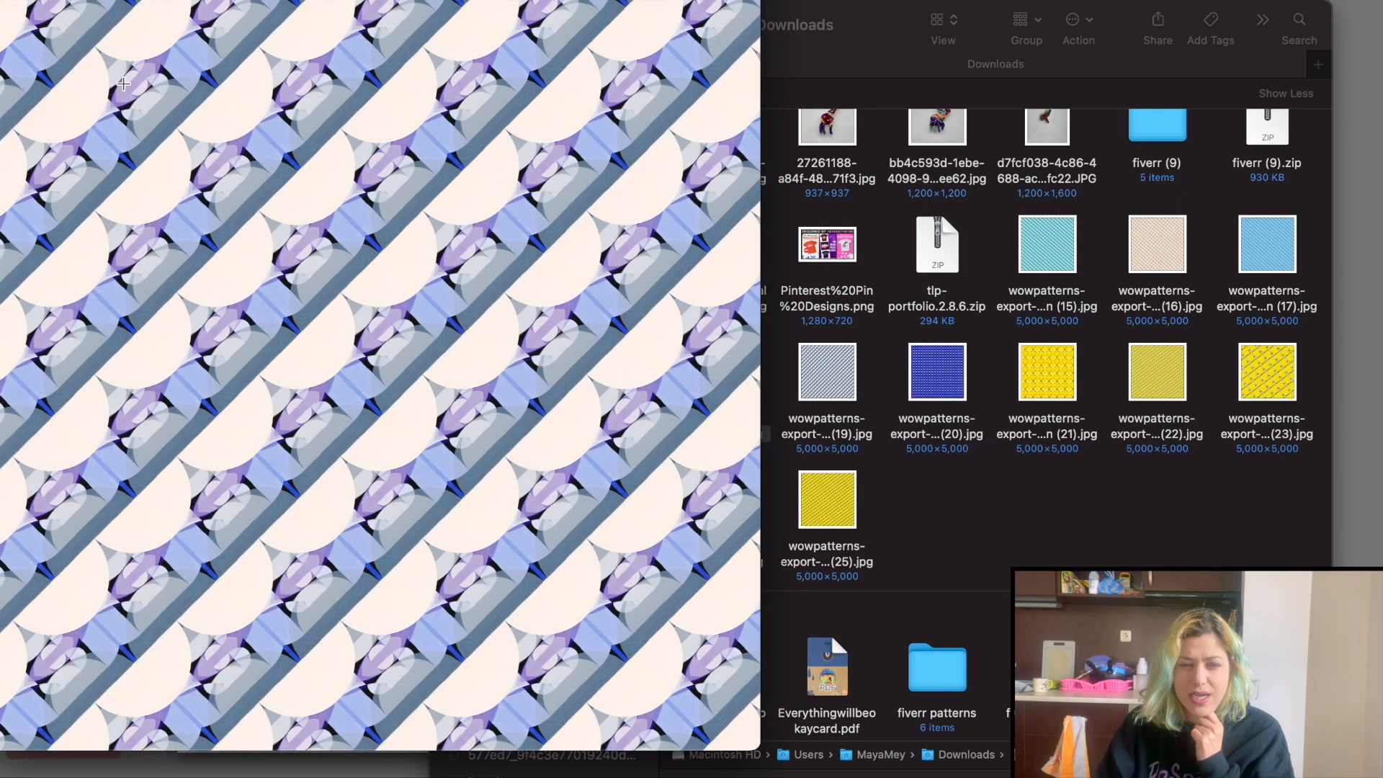
key(super+w)
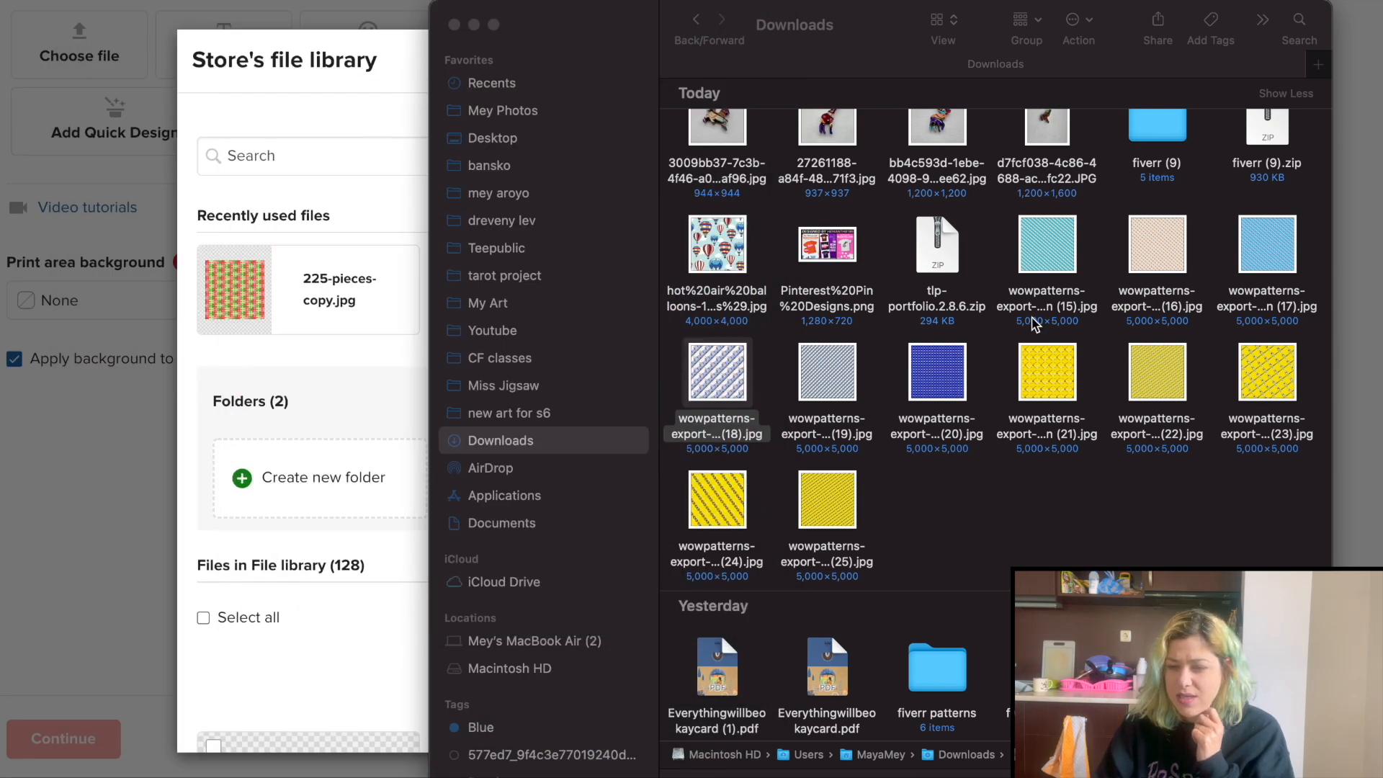
double_click(1042, 271)
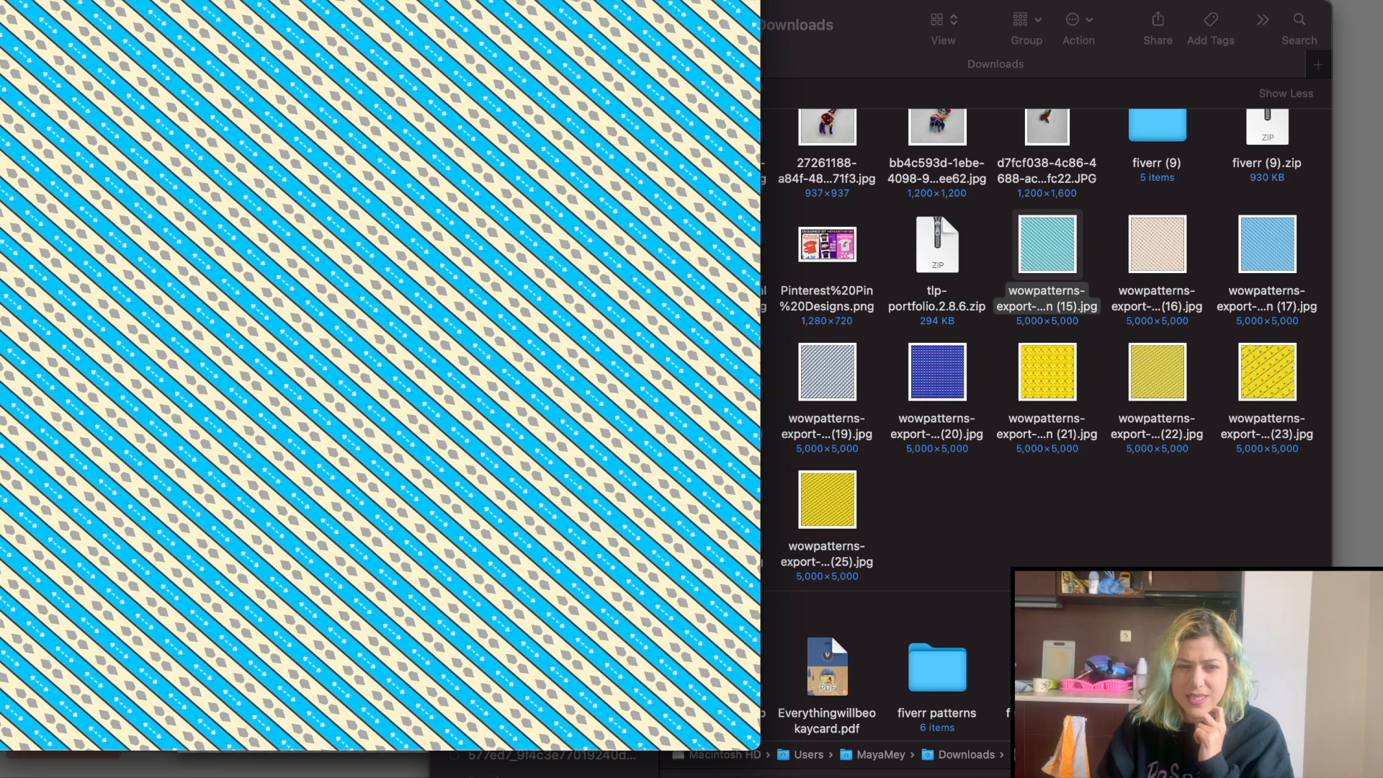
key(super+w)
click(1229, 252)
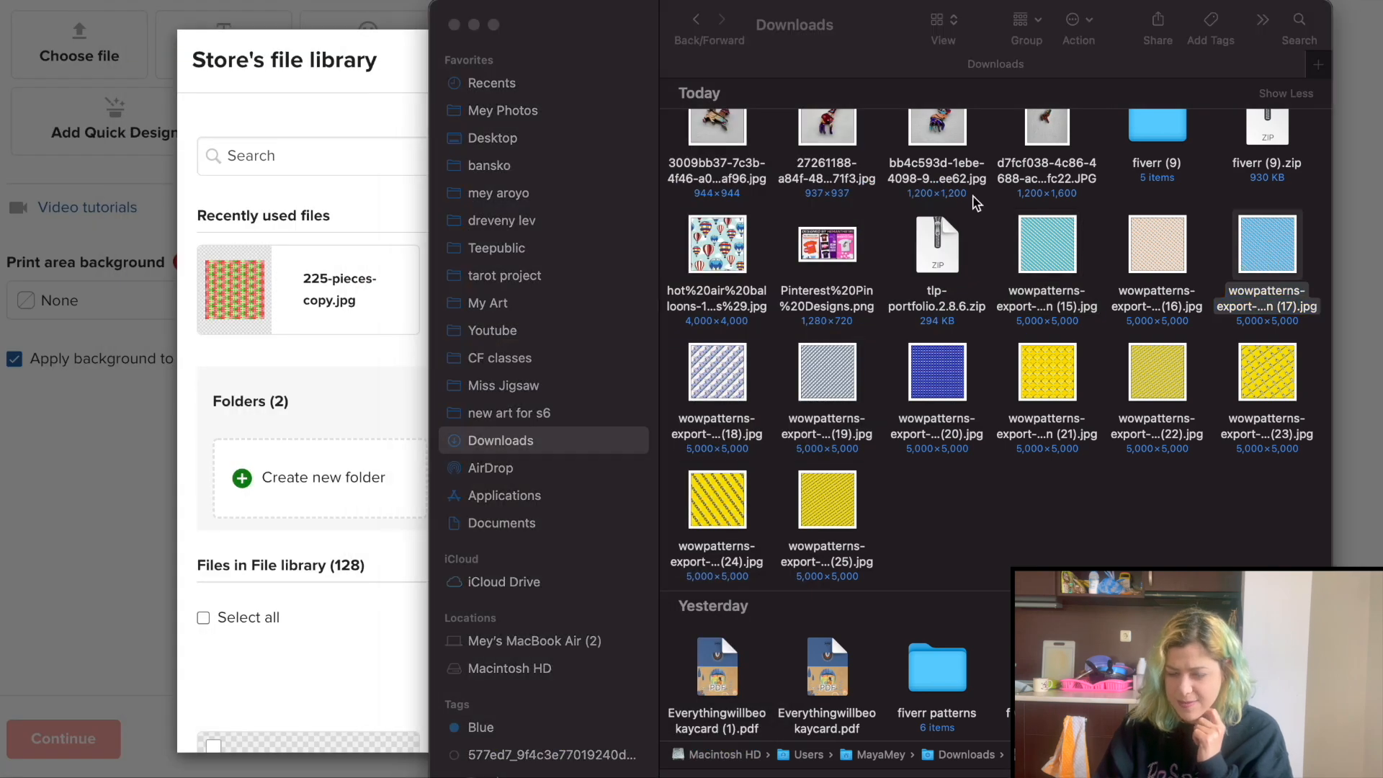
double_click(1229, 252)
key(super+w)
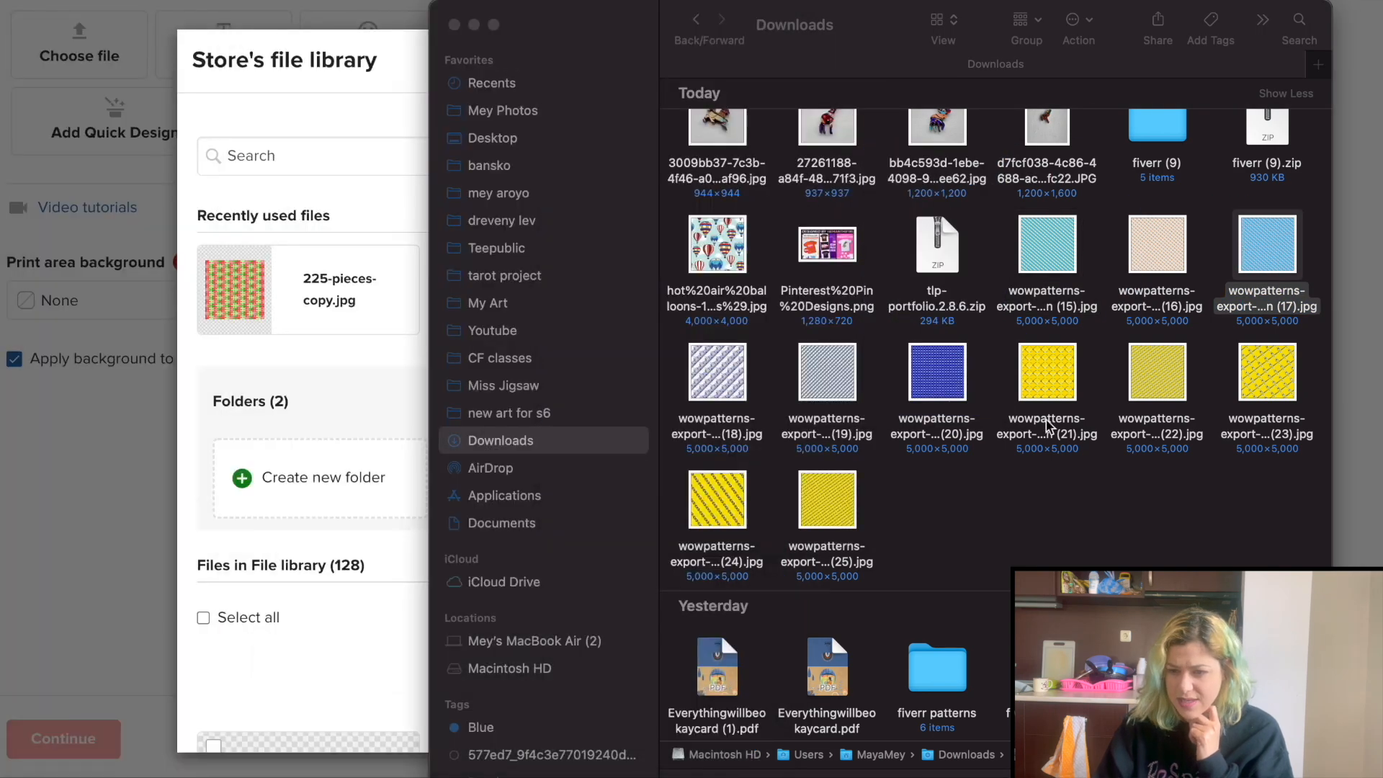
Examine exported patterns (19), (20), (25) and (24) at full size to choose designs for the hoodie
click(845, 380)
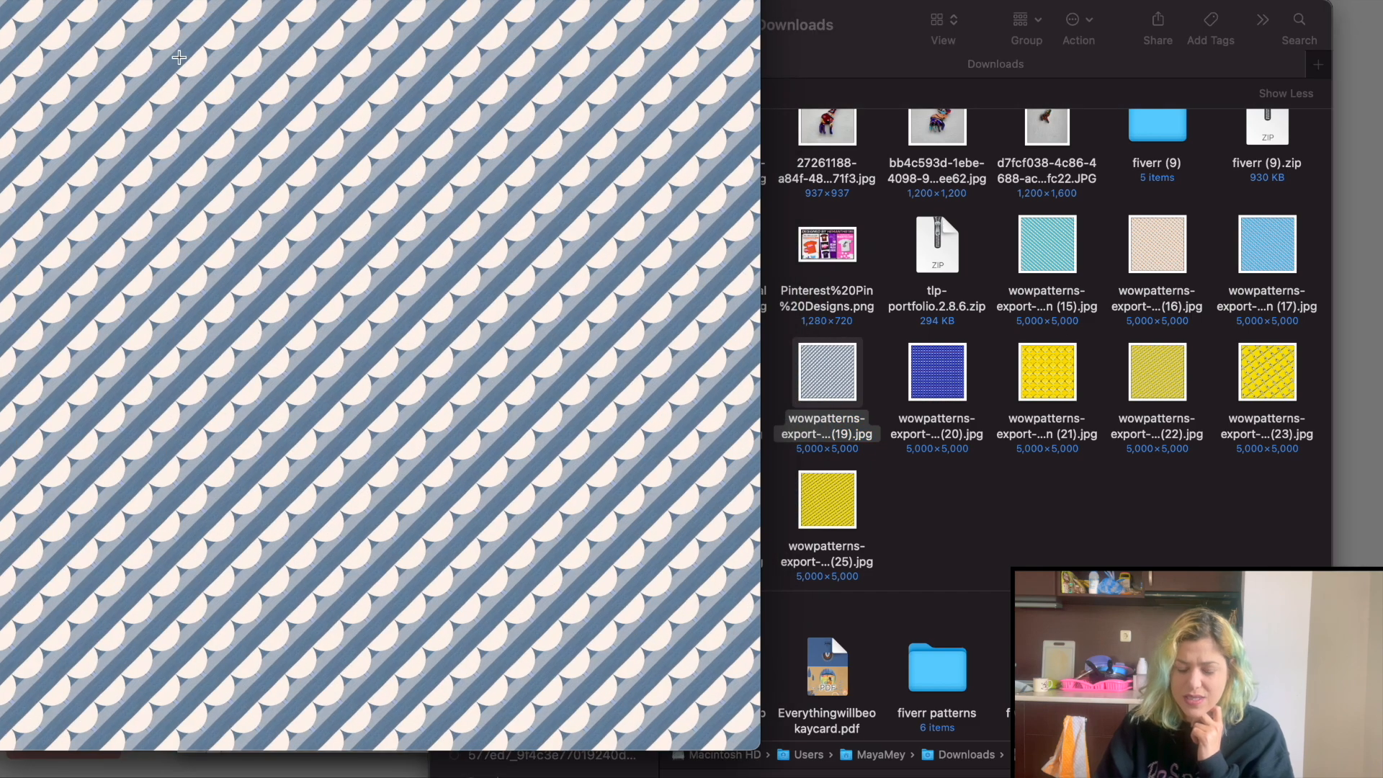
key(super+w)
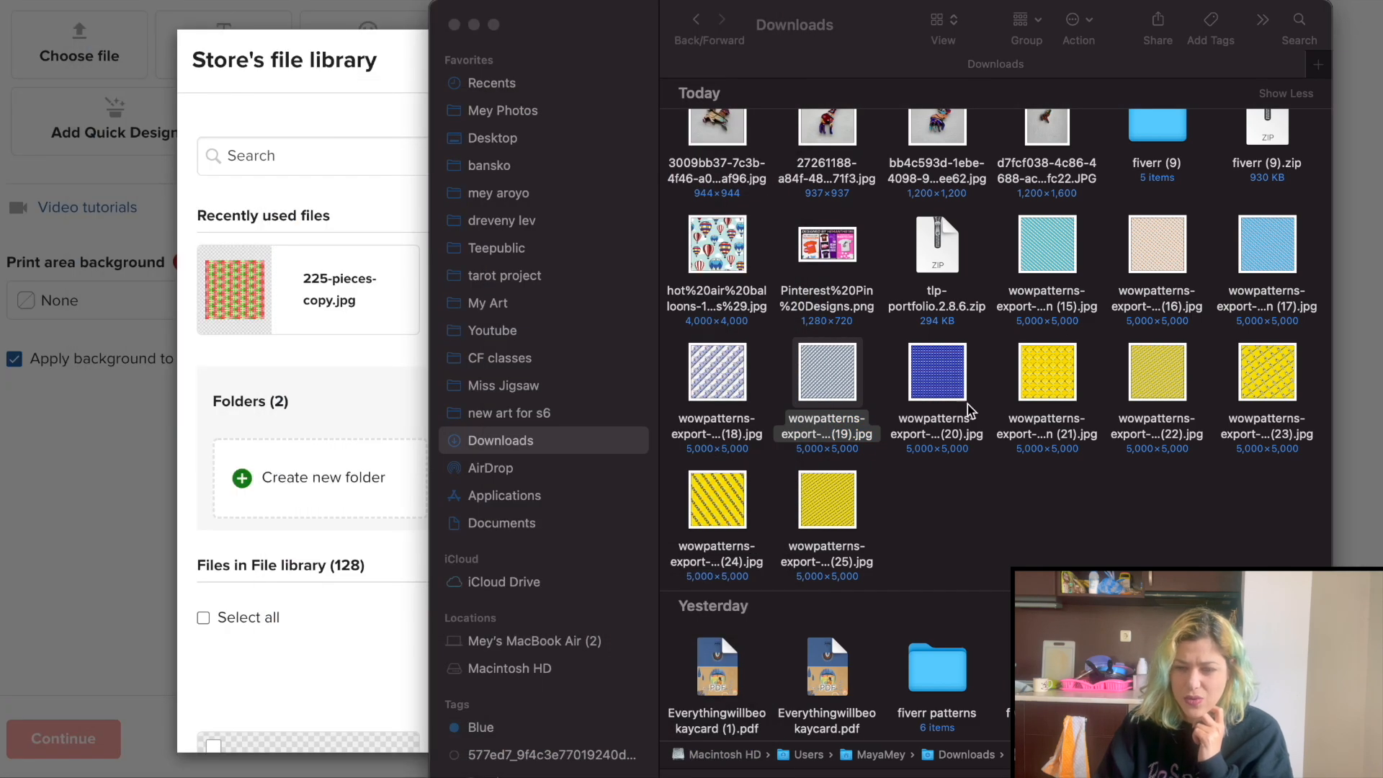
double_click(926, 375)
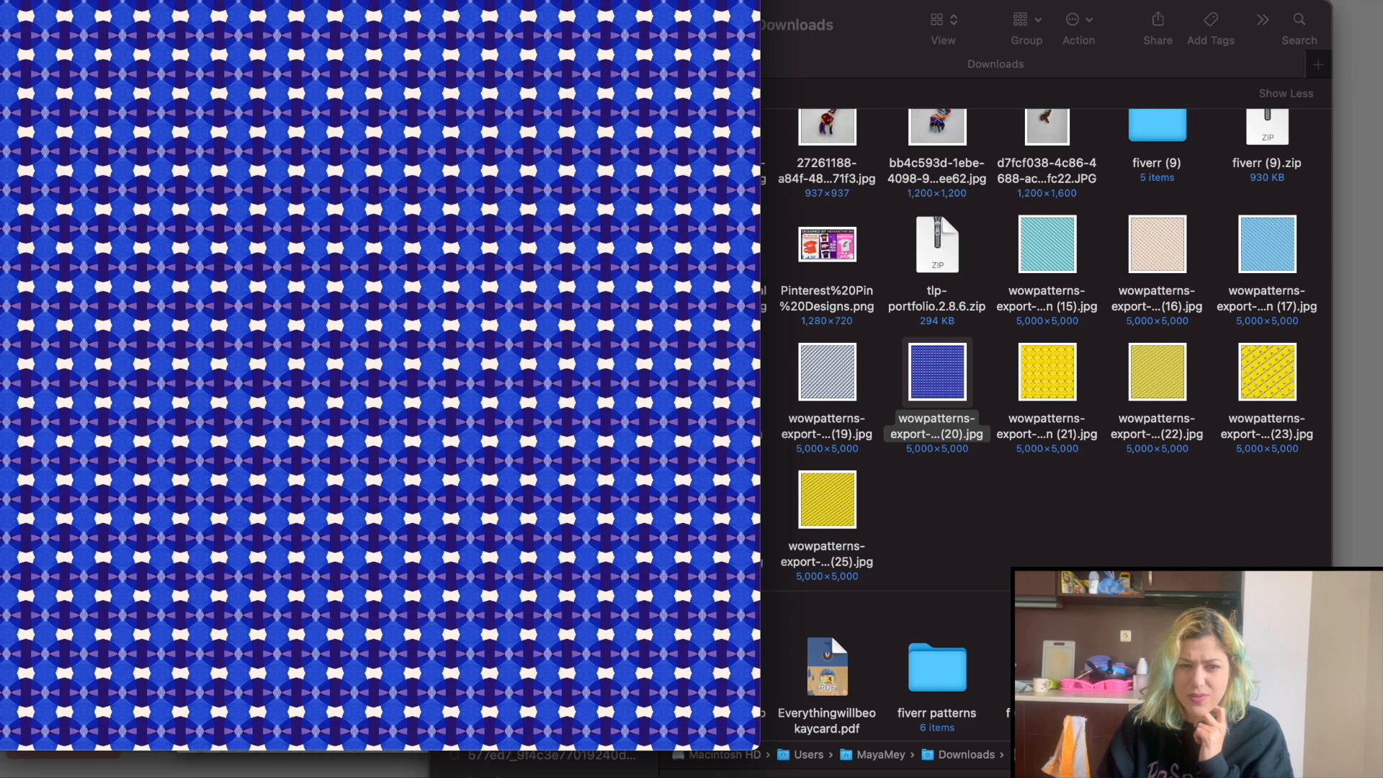
key(super+w)
click(818, 507)
double_click(817, 508)
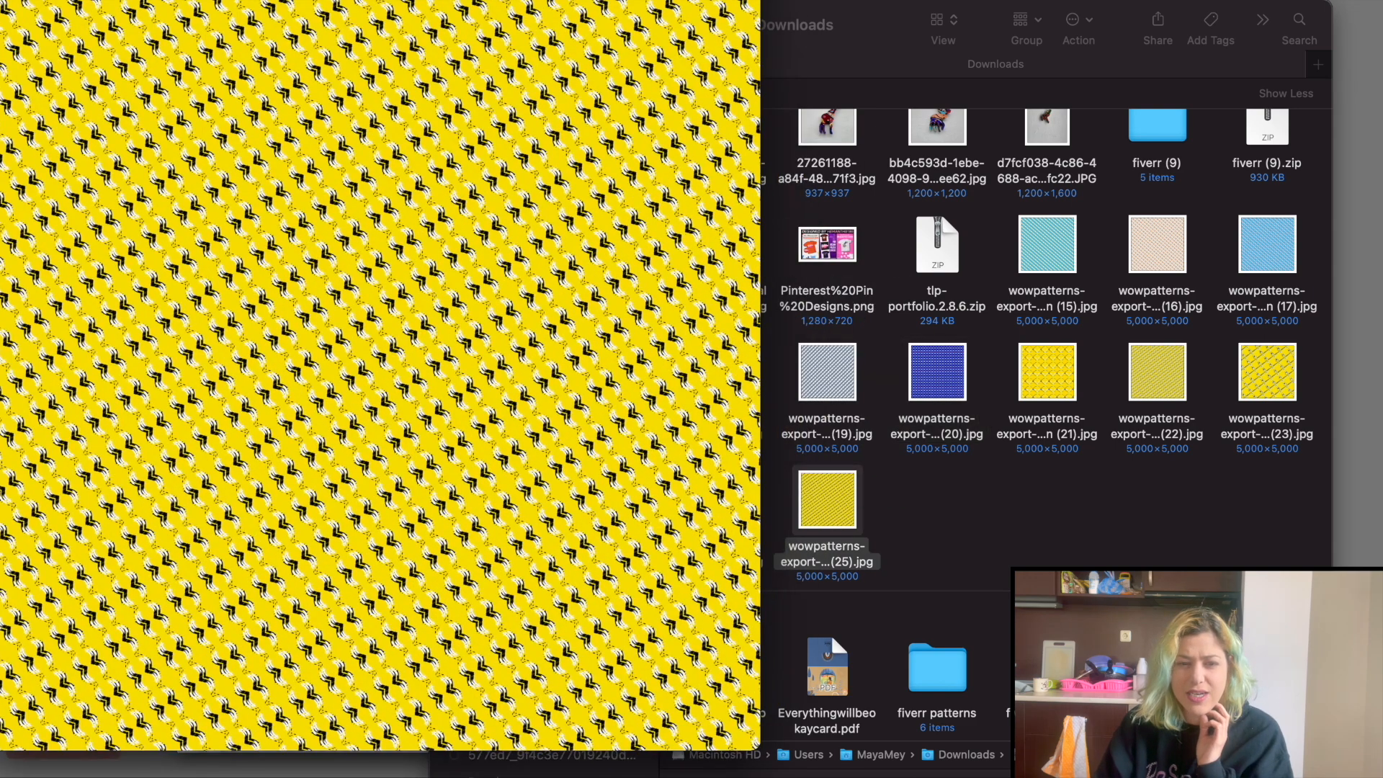
key(super+w)
key(Left)
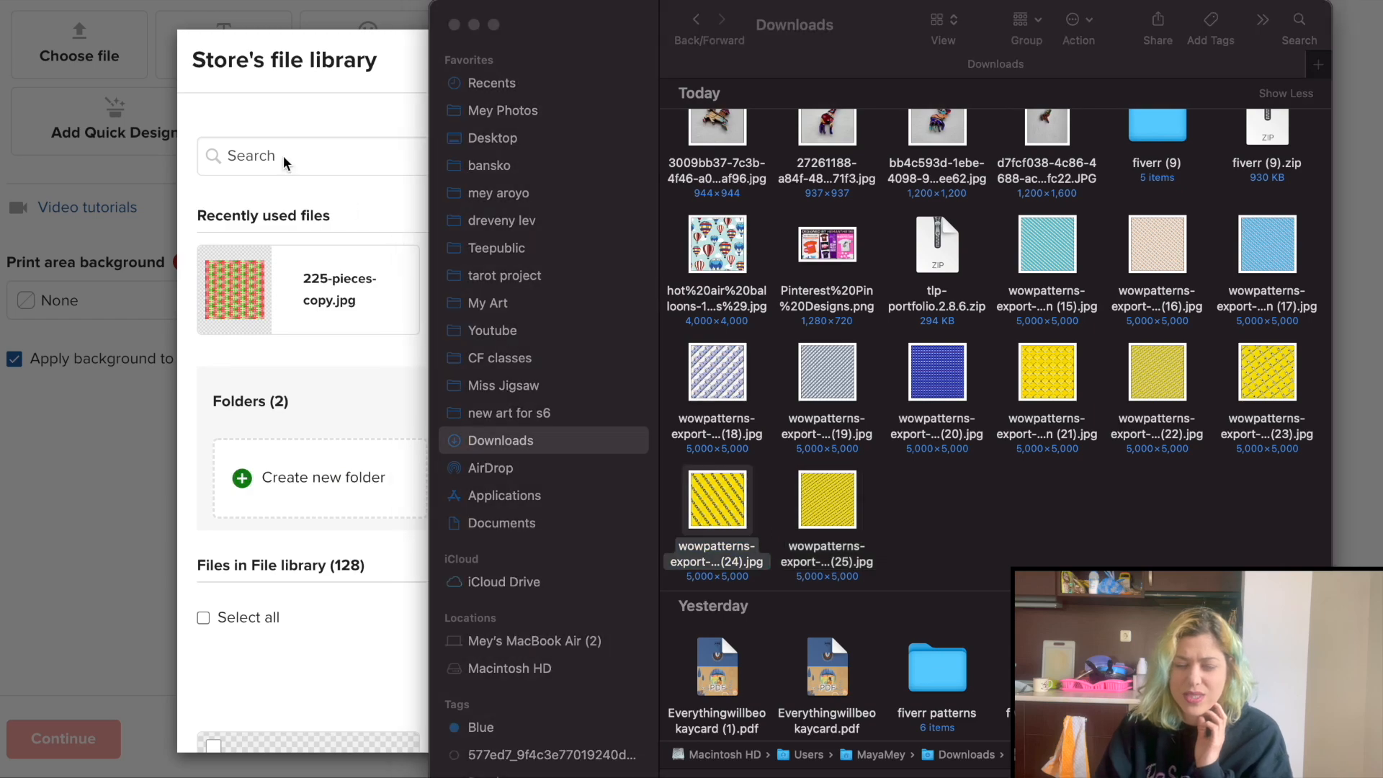
key(super+w)
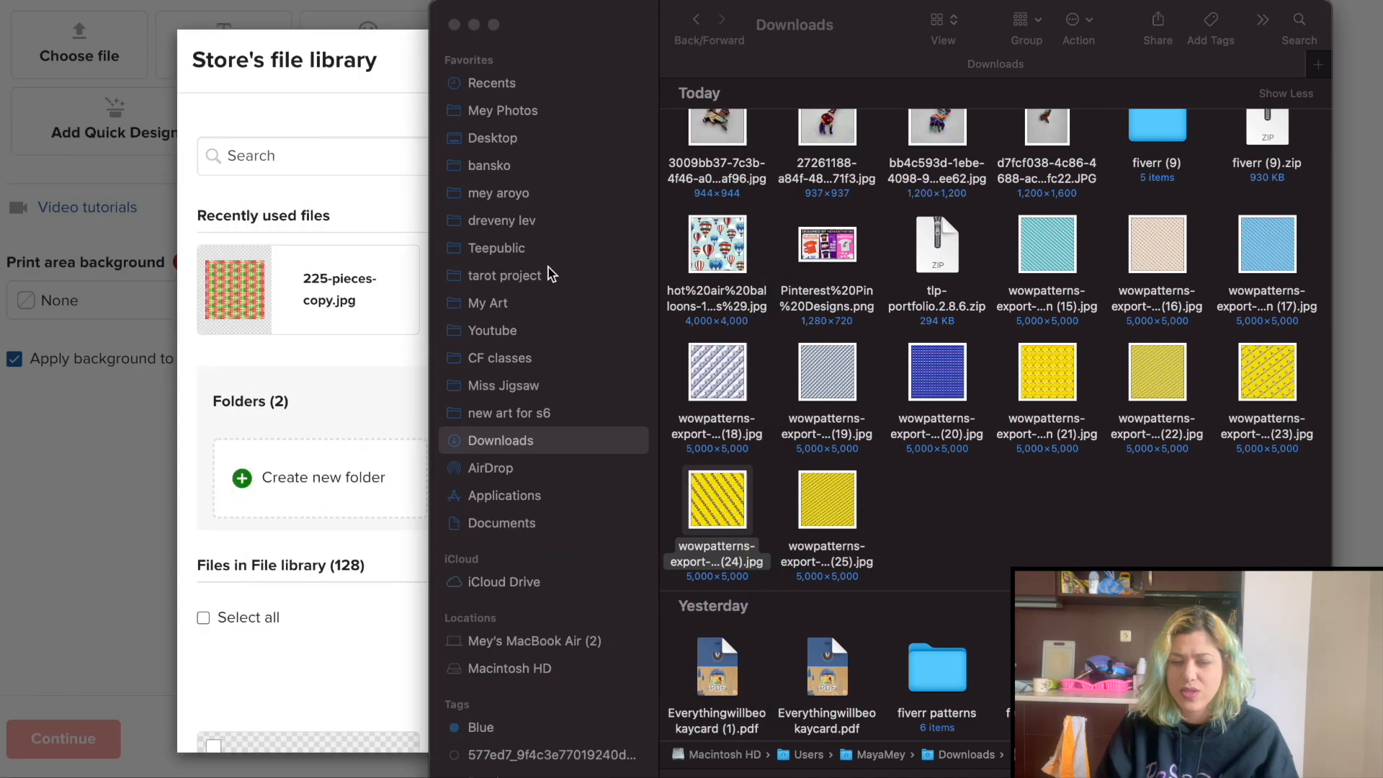
Upload exported patterns (24), (25) and (18) from Downloads to the store's file library
super+click(838, 515)
super+click(698, 378)
drag(697, 382, 358, 392)
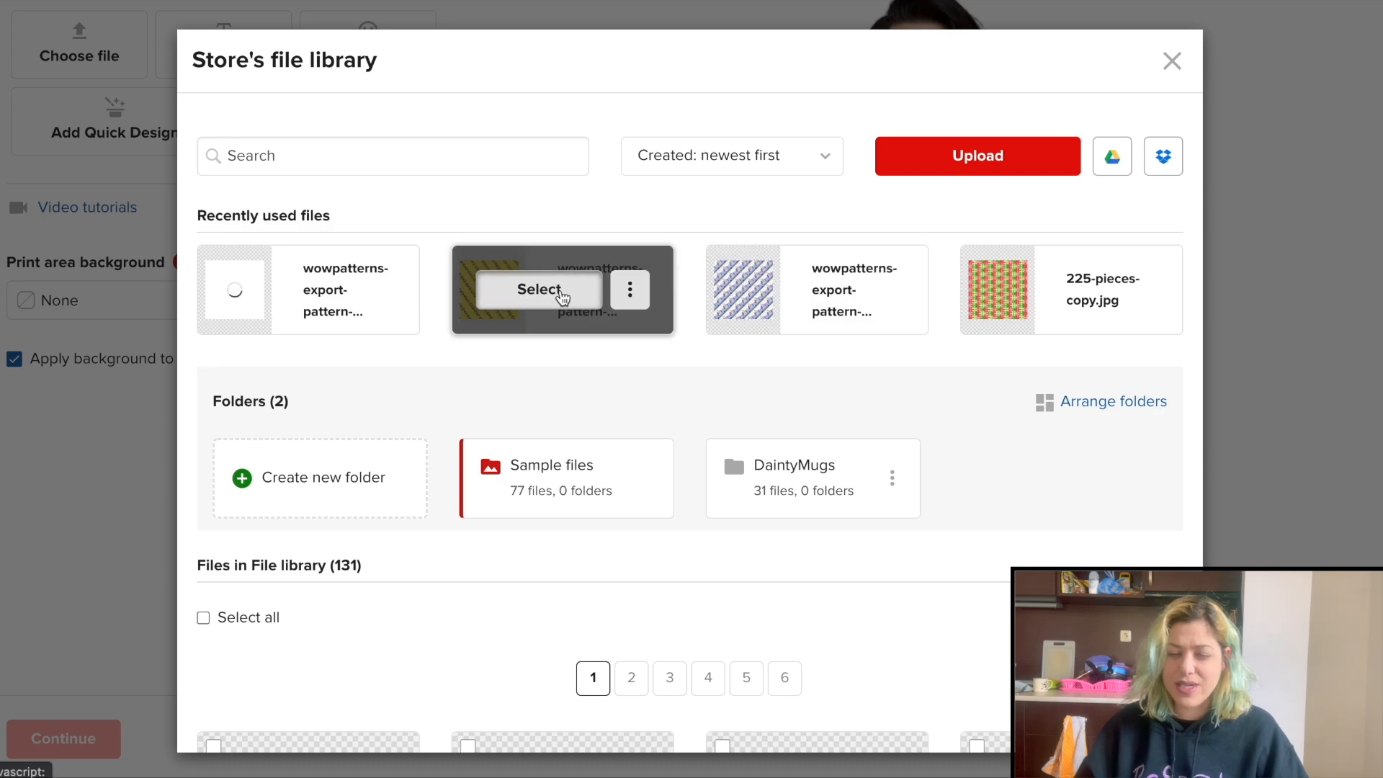
Place exported pattern (24) on the hoodie front and scale it down to a width of 15.17
click(563, 296)
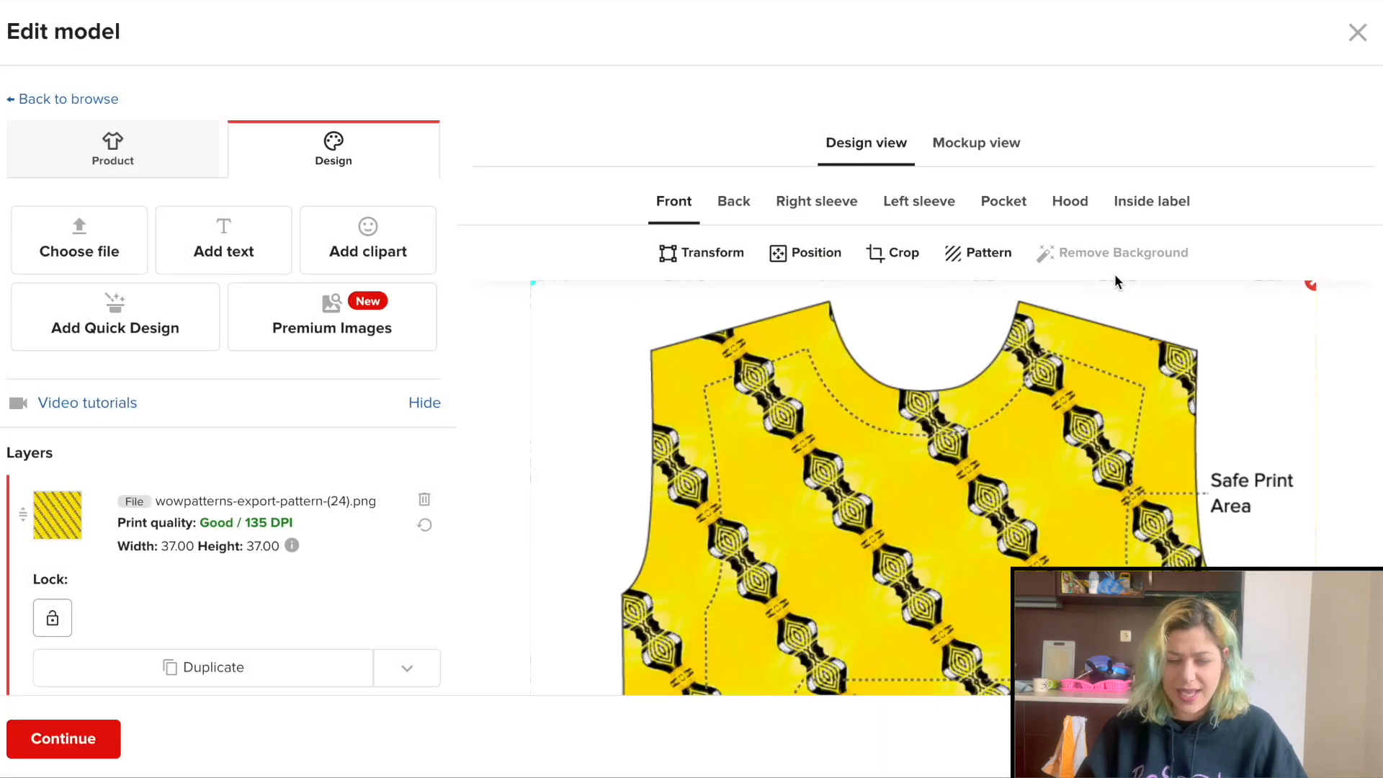
scroll(1113, 274, down, 5)
scroll(1113, 274, up, 3)
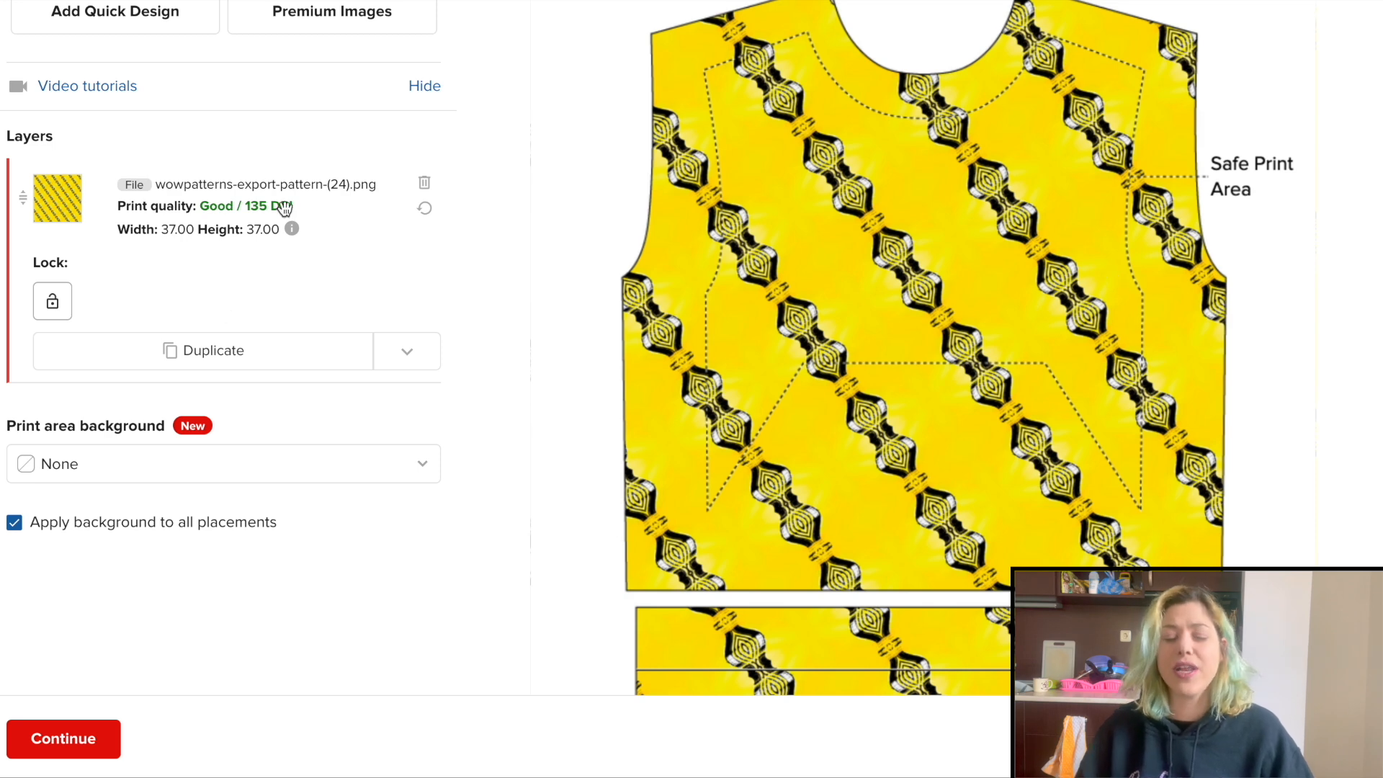
scroll(692, 237, down, 3)
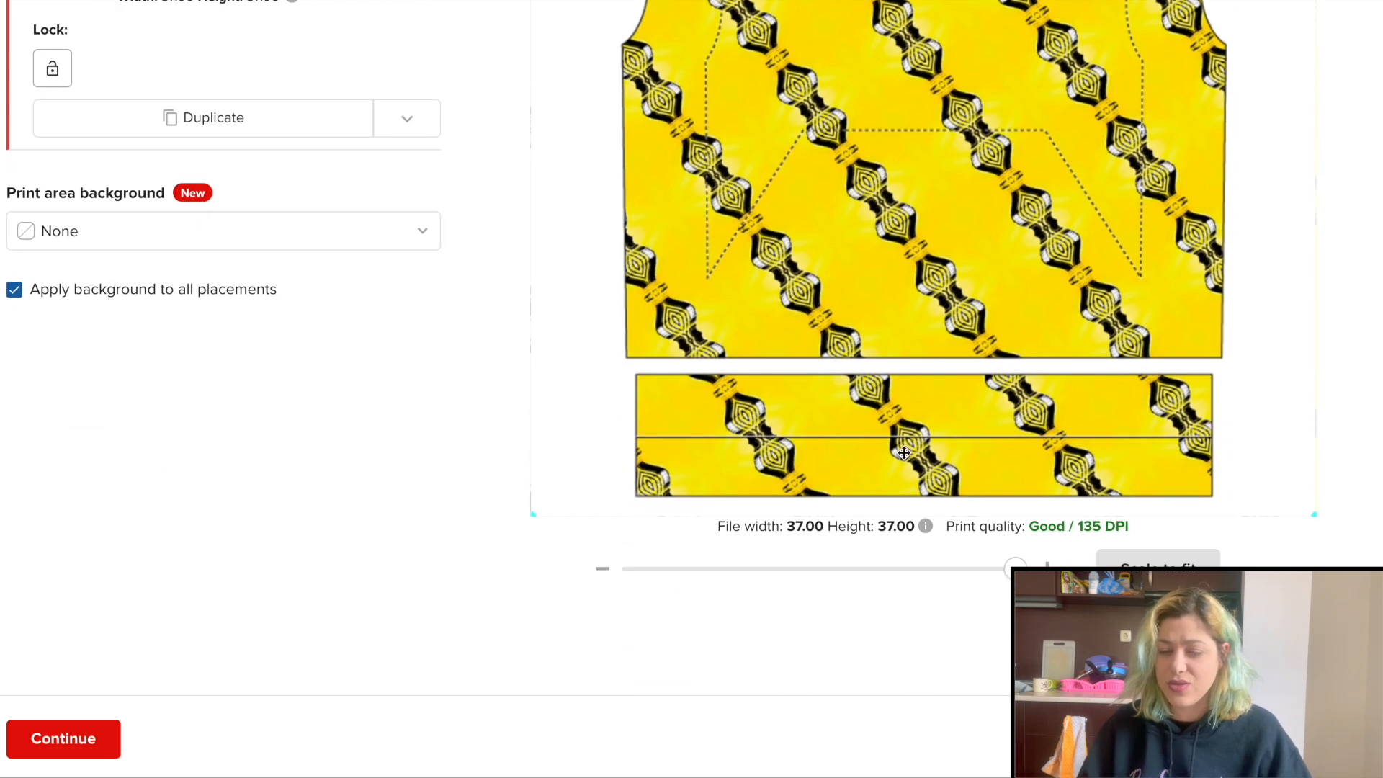
drag(1015, 568, 733, 574)
scroll(826, 420, up, 3)
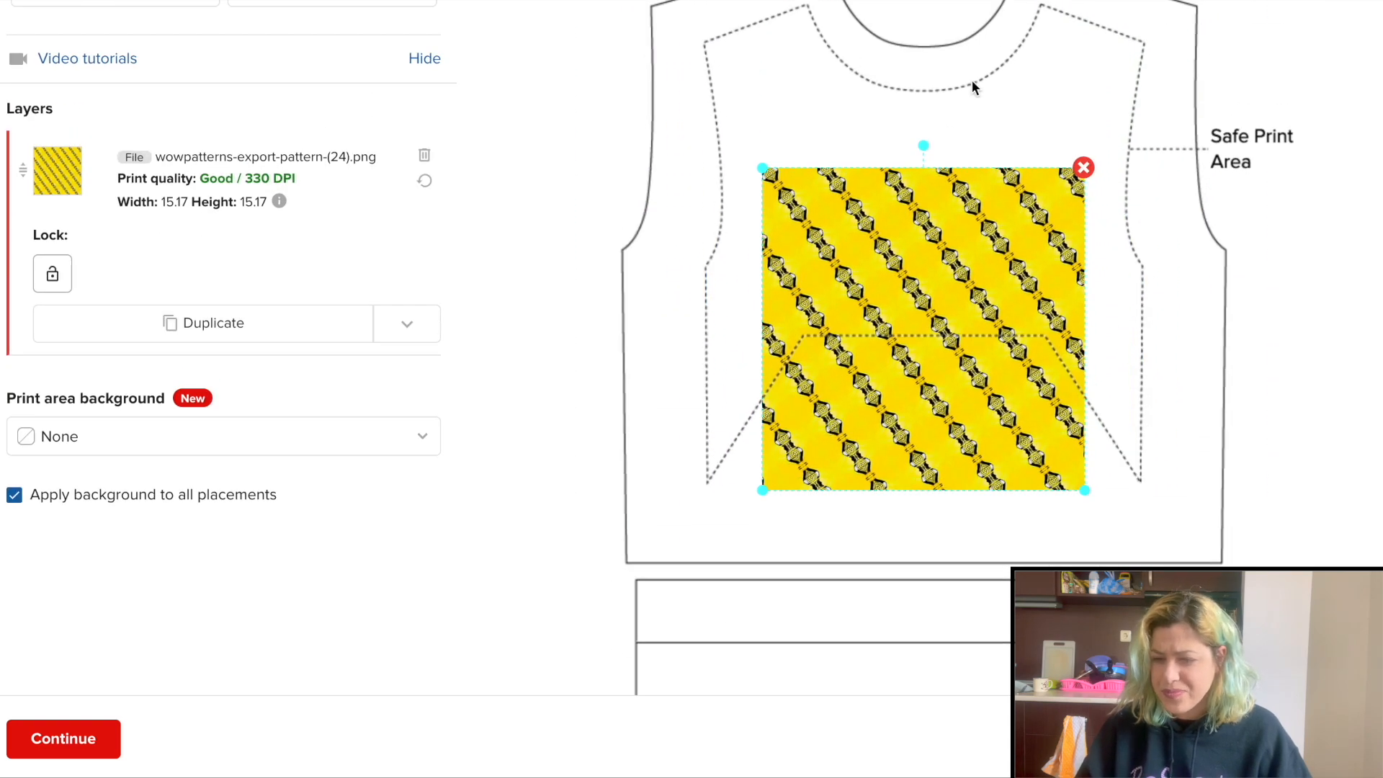
Try repeating the front design with the Block pattern type and with Reflect
scroll(975, 83, up, 3)
click(988, 101)
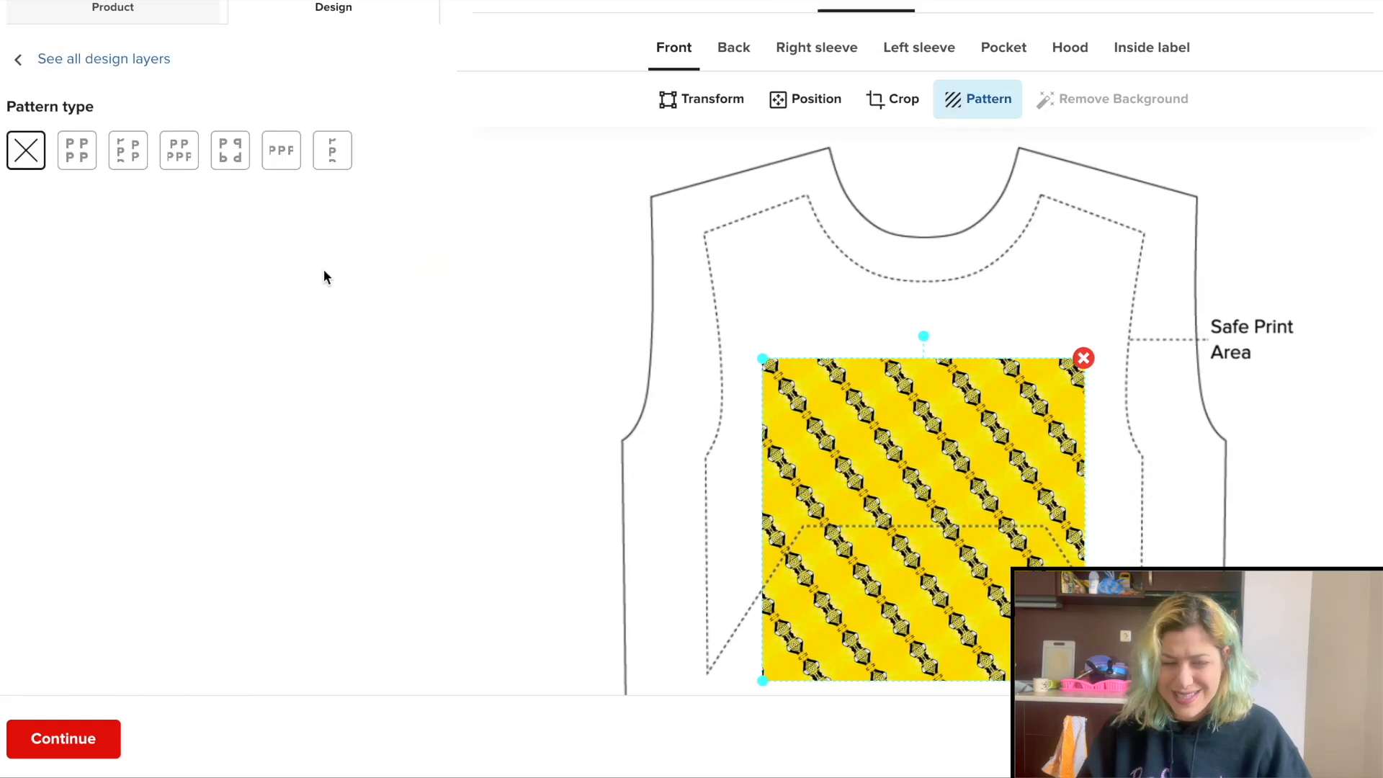
click(77, 150)
scroll(883, 269, down, 1)
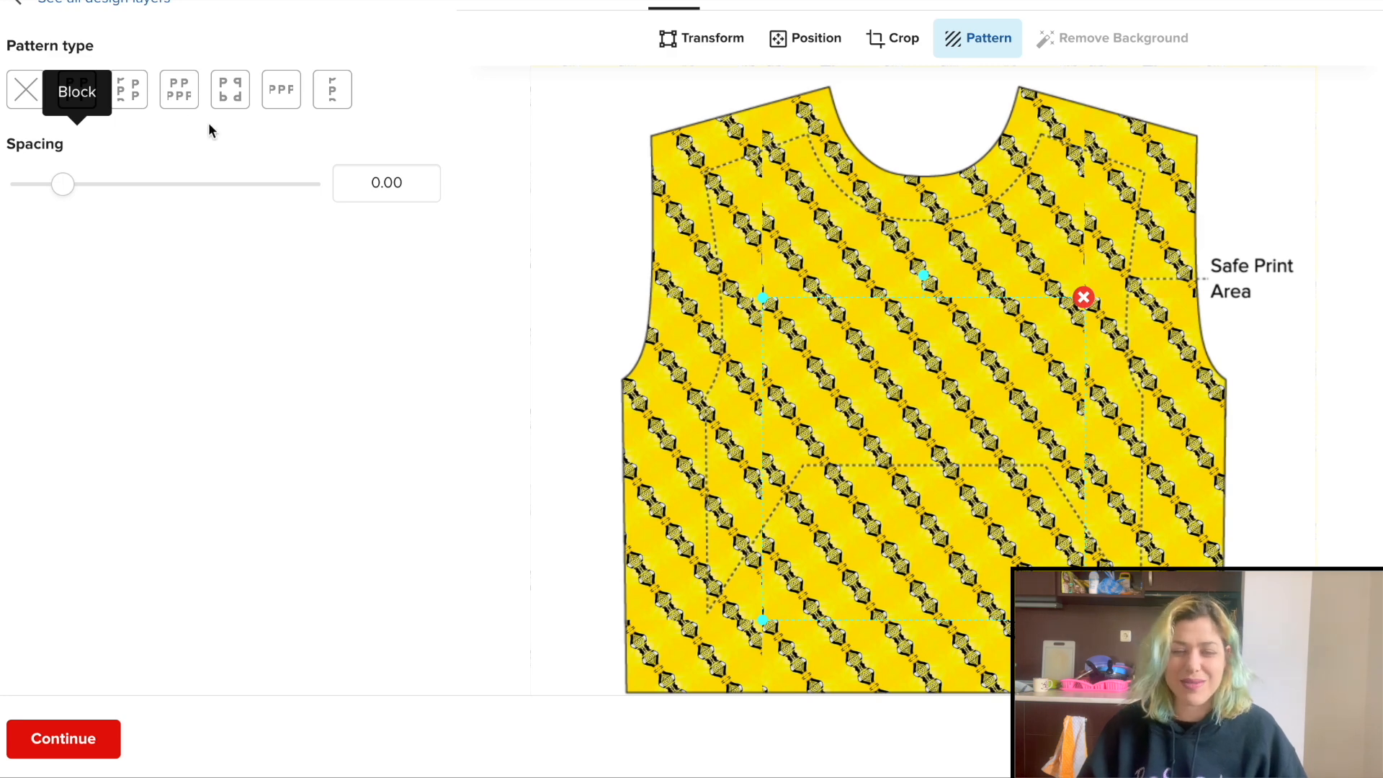
click(230, 92)
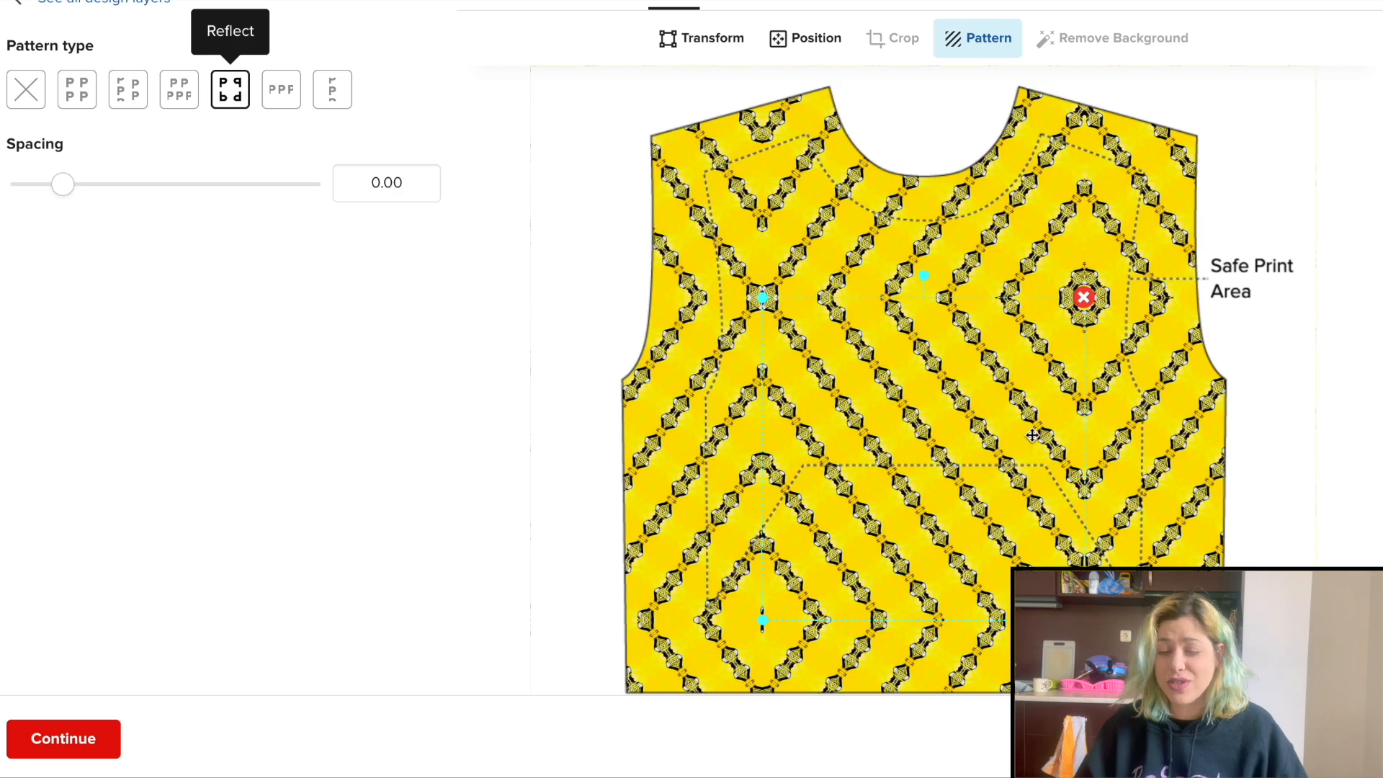
Shrink the reflected pattern (24) further and remove it from the hoodie front
scroll(1024, 436, down, 4)
drag(734, 607, 638, 607)
scroll(933, 276, up, 2)
scroll(932, 275, up, 3)
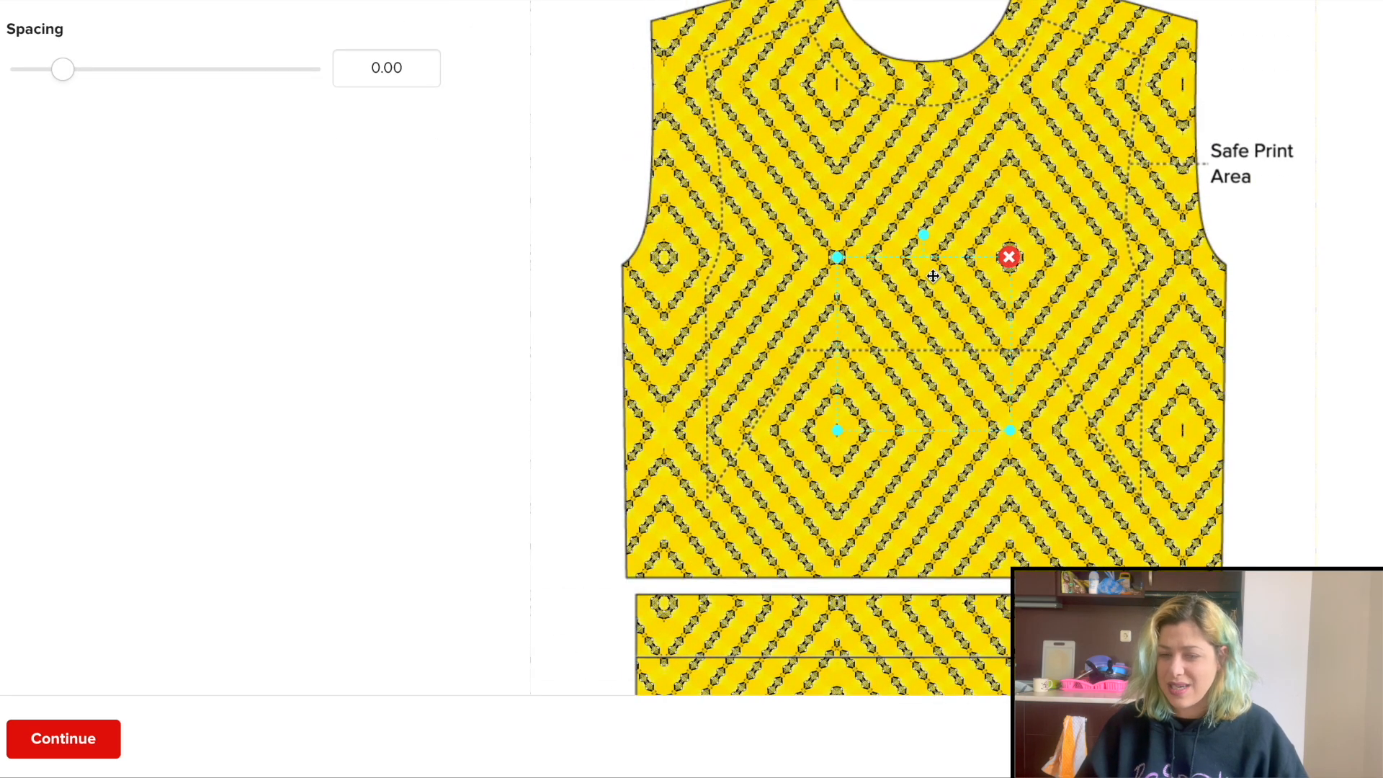
click(1011, 352)
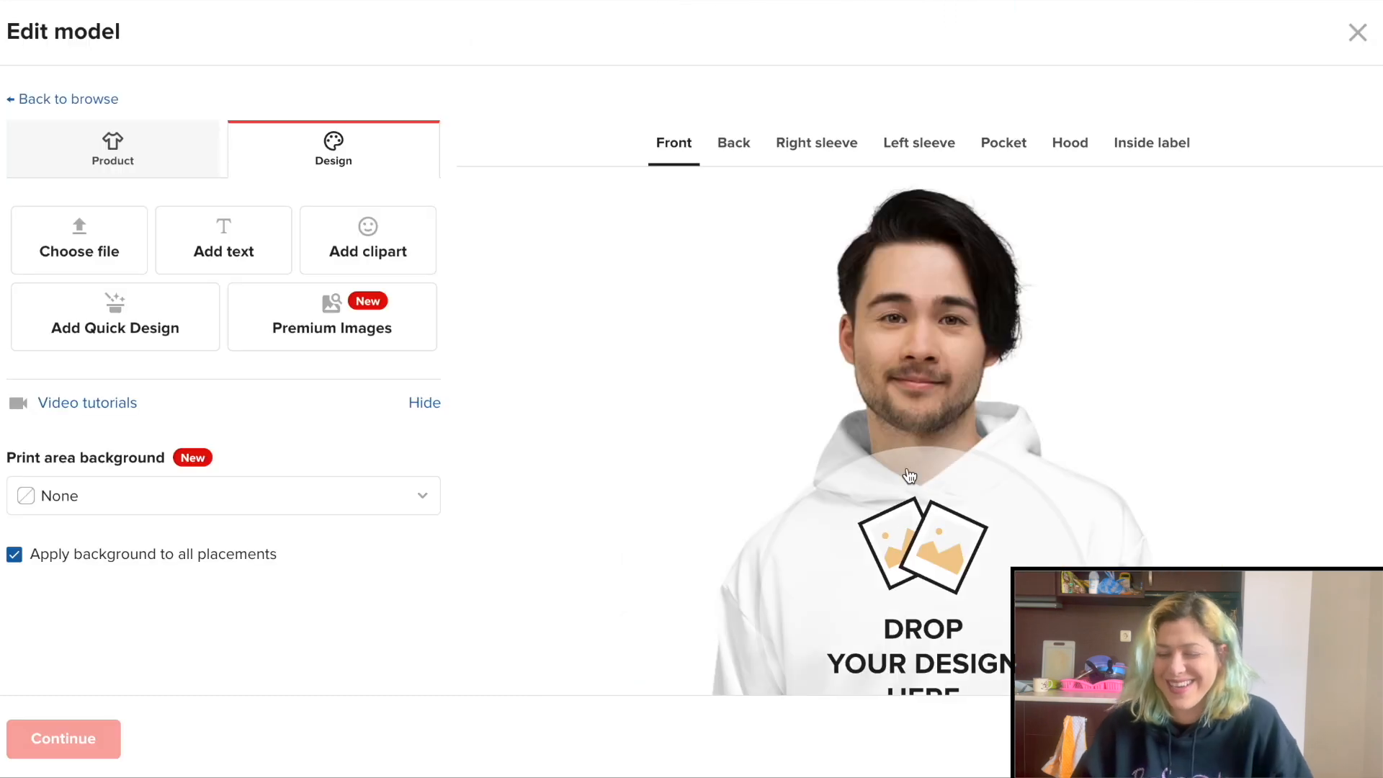
Place exported pattern (25) on the hoodie front and scale it down to a width of 22.57
click(907, 534)
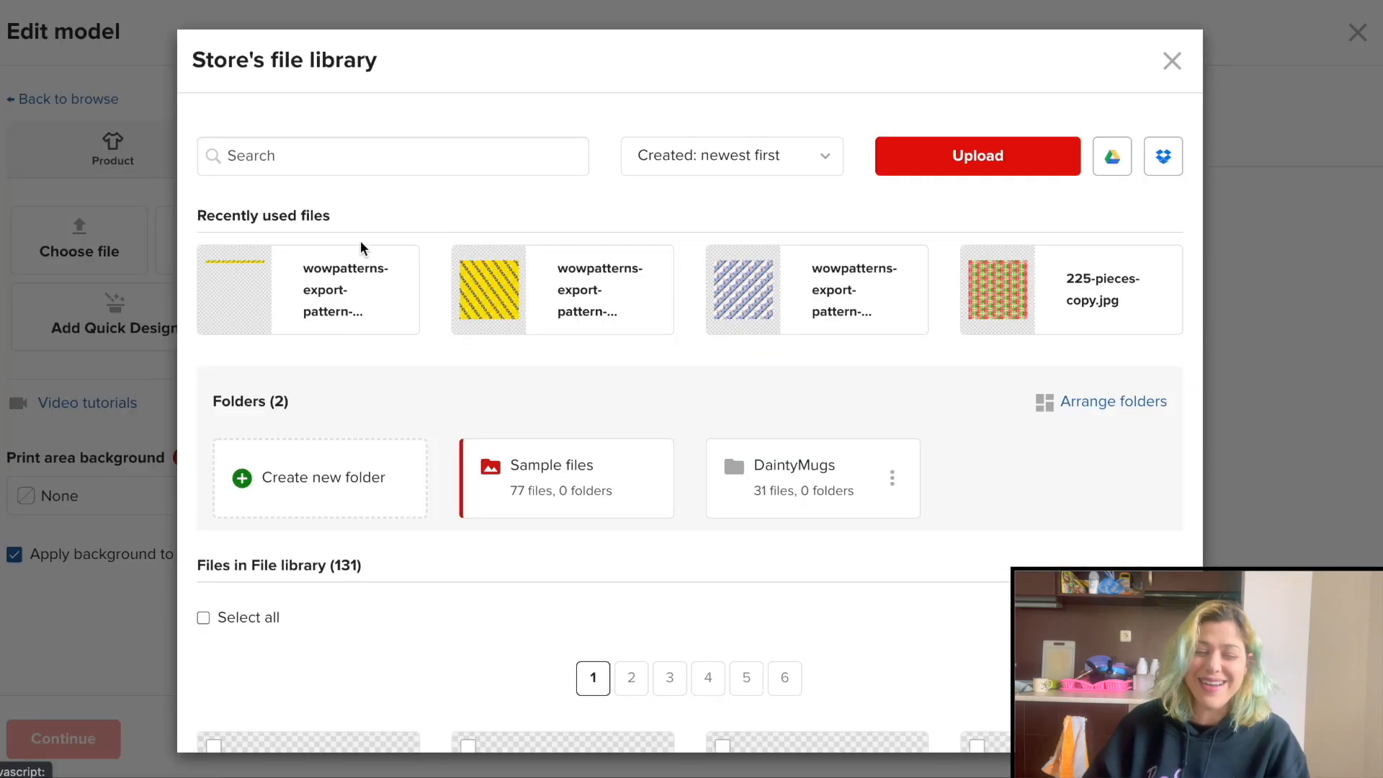
click(284, 288)
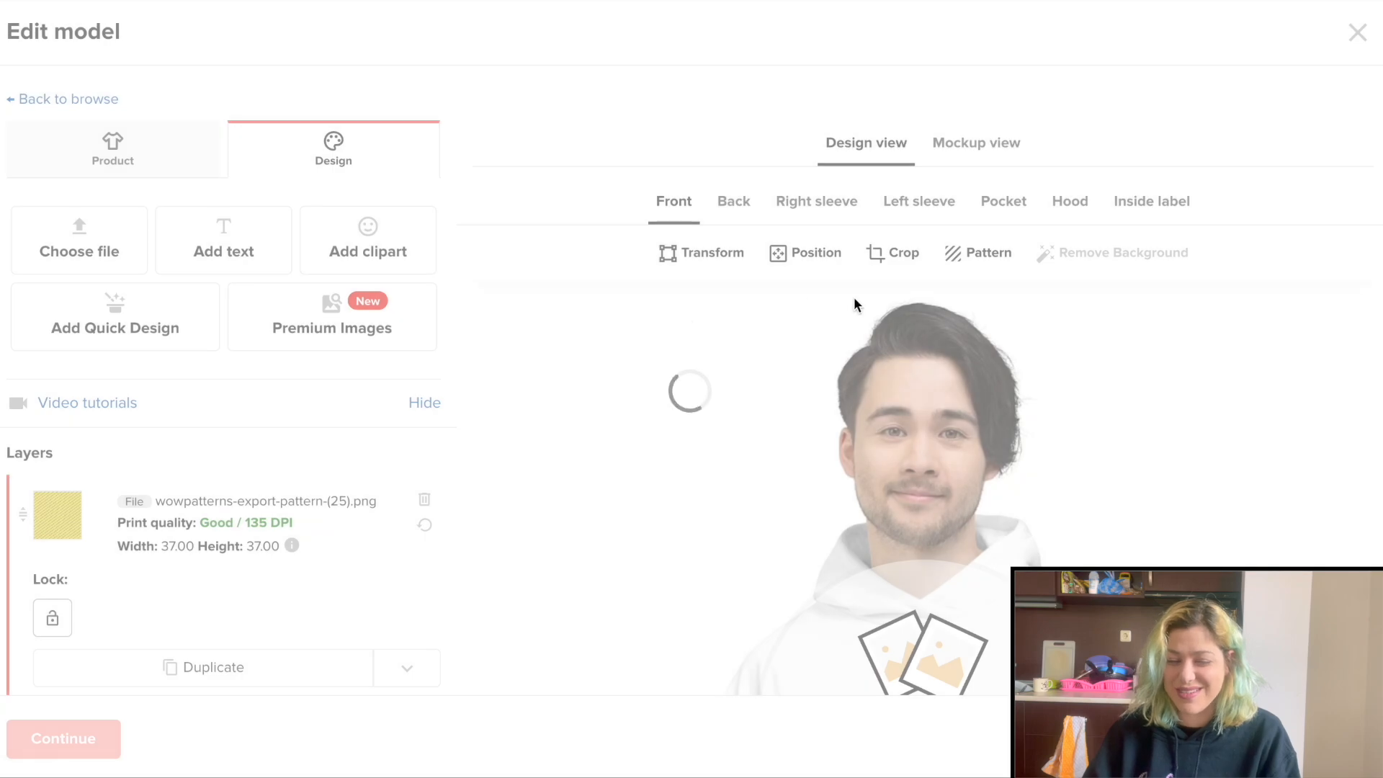
scroll(996, 459, down, 8)
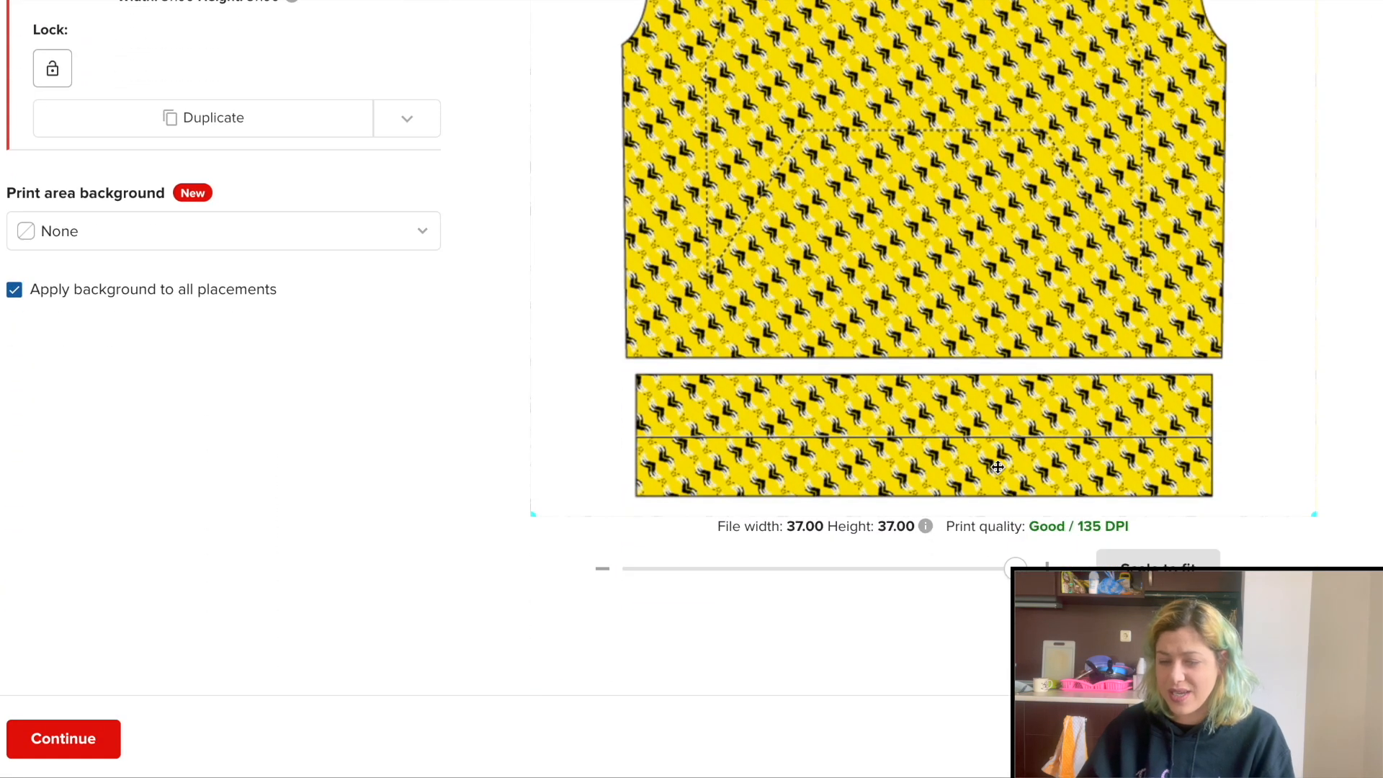
drag(1015, 568, 827, 574)
scroll(827, 574, up, 5)
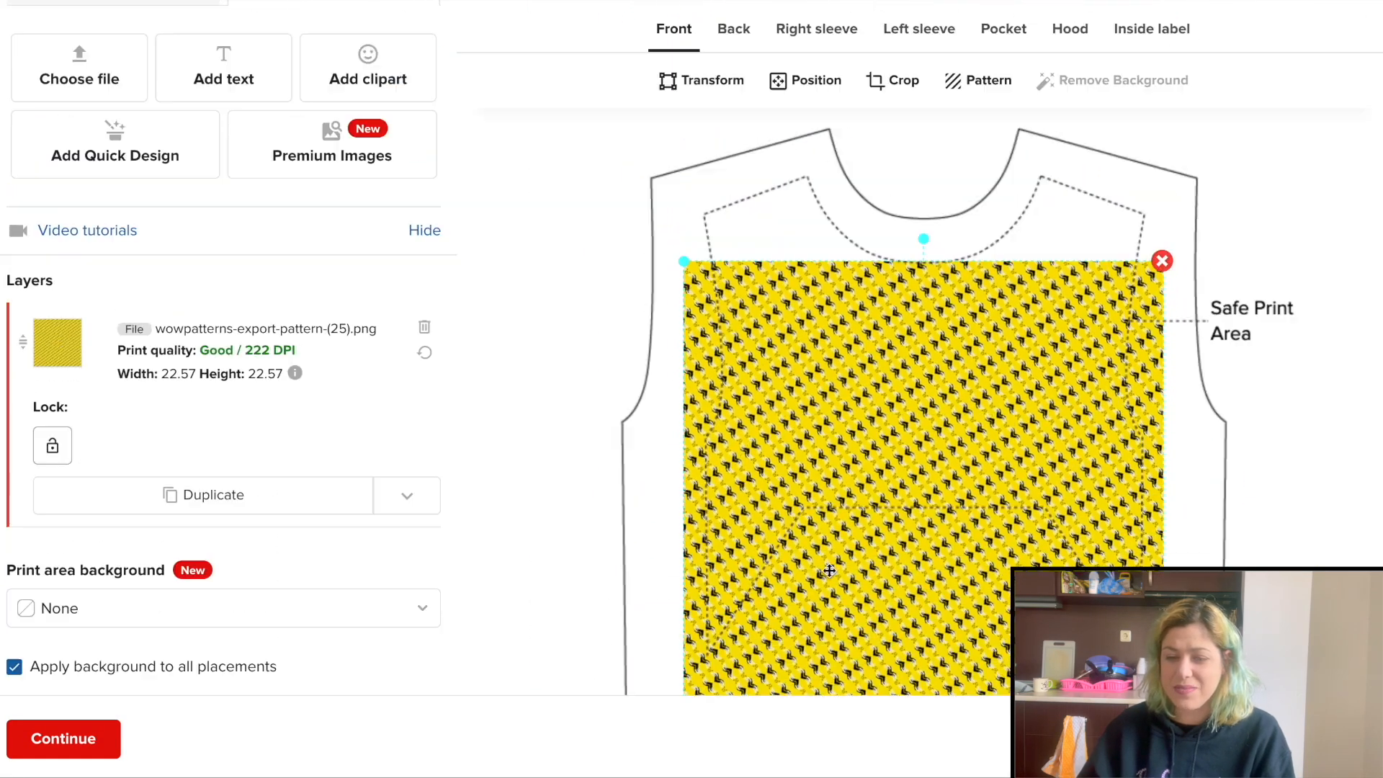
Repeat the front design with the Reflect pattern type and reduce its width to 17.39
click(963, 100)
click(230, 131)
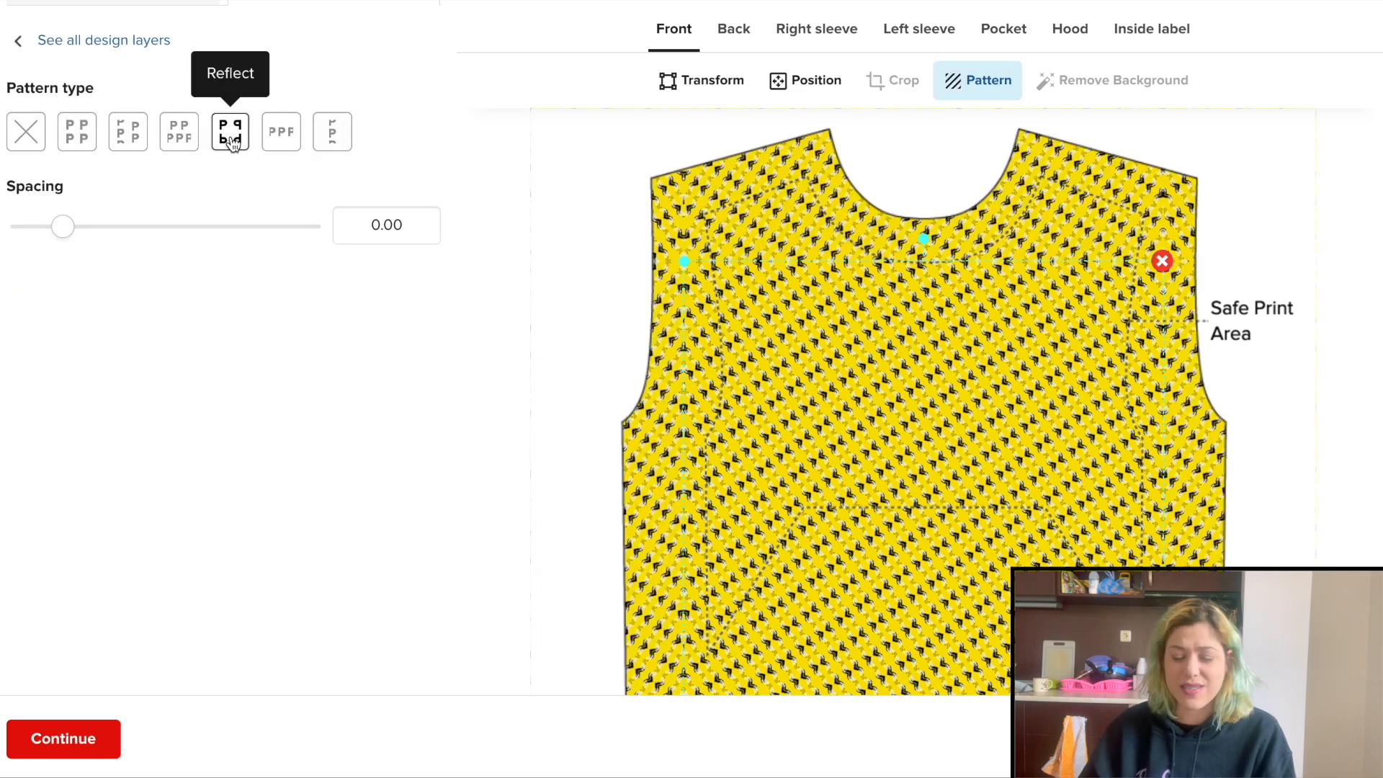
scroll(569, 219, down, 3)
scroll(570, 219, down, 1)
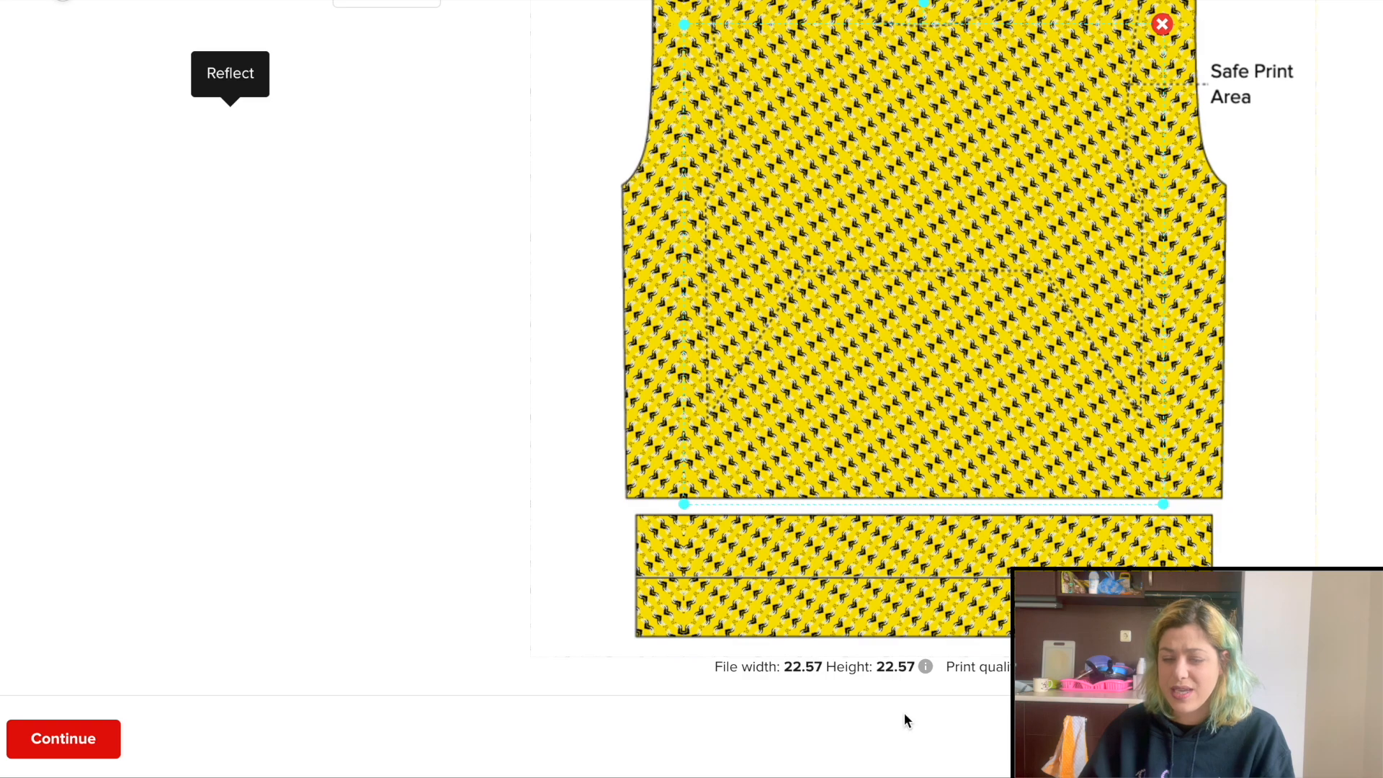
scroll(896, 695, down, 2)
drag(829, 569, 762, 568)
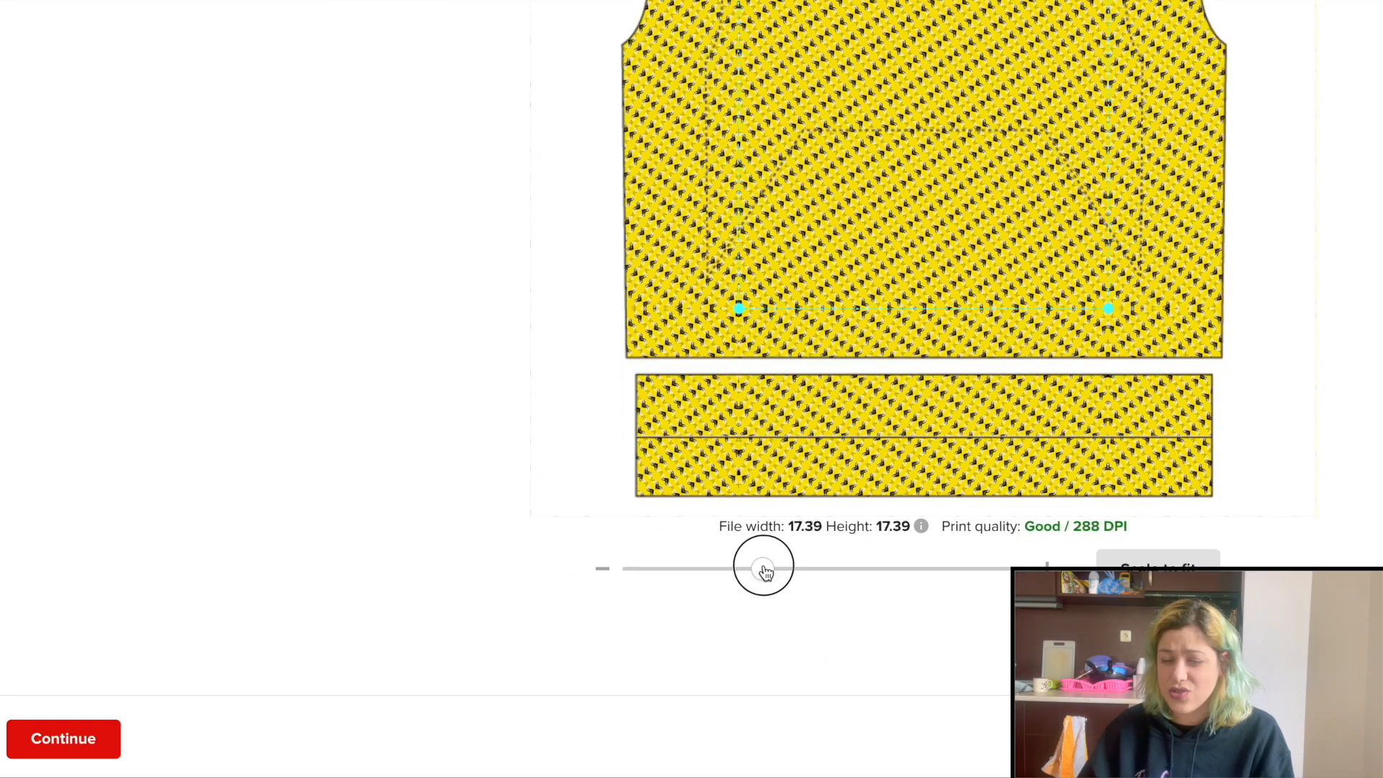
Enlarge the reflected front design to a width of 20.35
scroll(762, 546, up, 2)
scroll(798, 387, up, 6)
scroll(944, 401, down, 4)
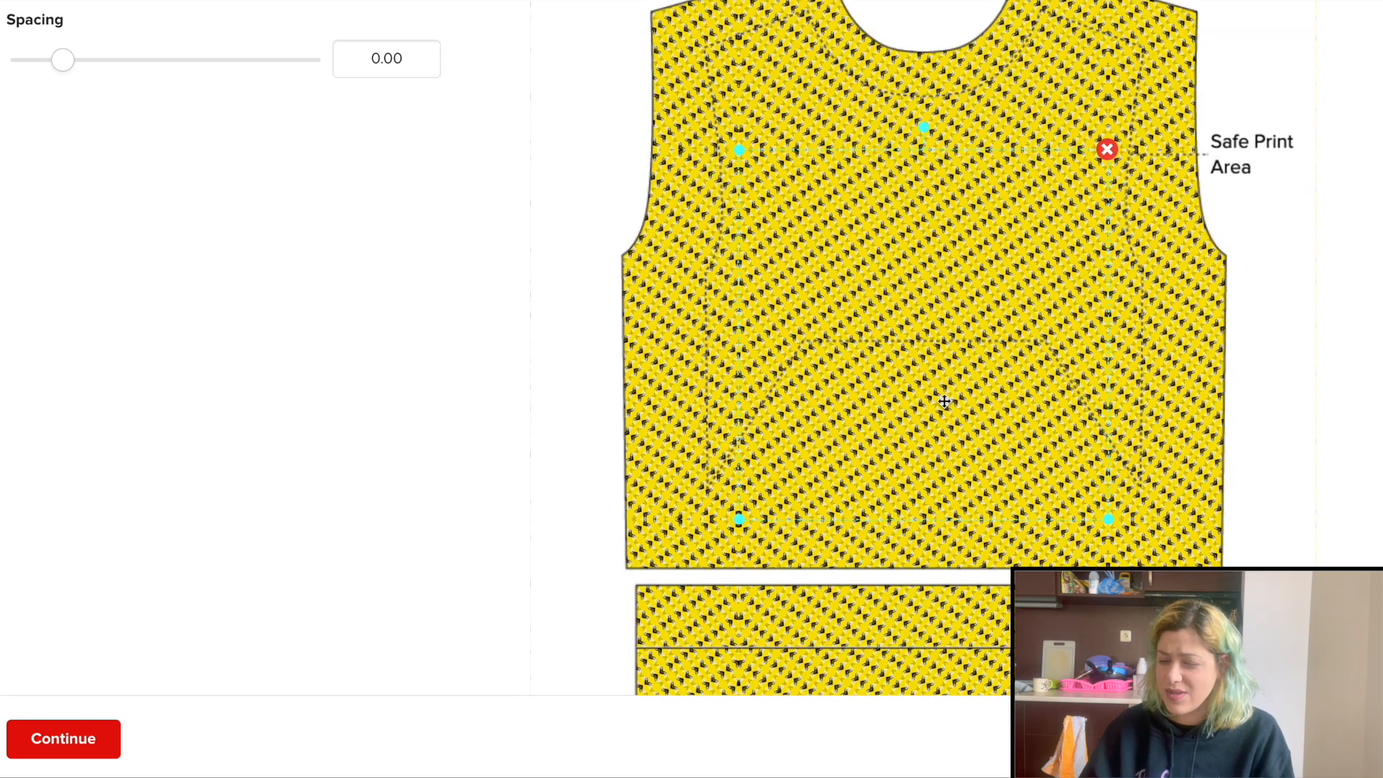
scroll(914, 509, down, 3)
drag(765, 571, 803, 574)
scroll(802, 574, up, 8)
Place exported pattern (24) from the file library on the hoodie's back
click(736, 210)
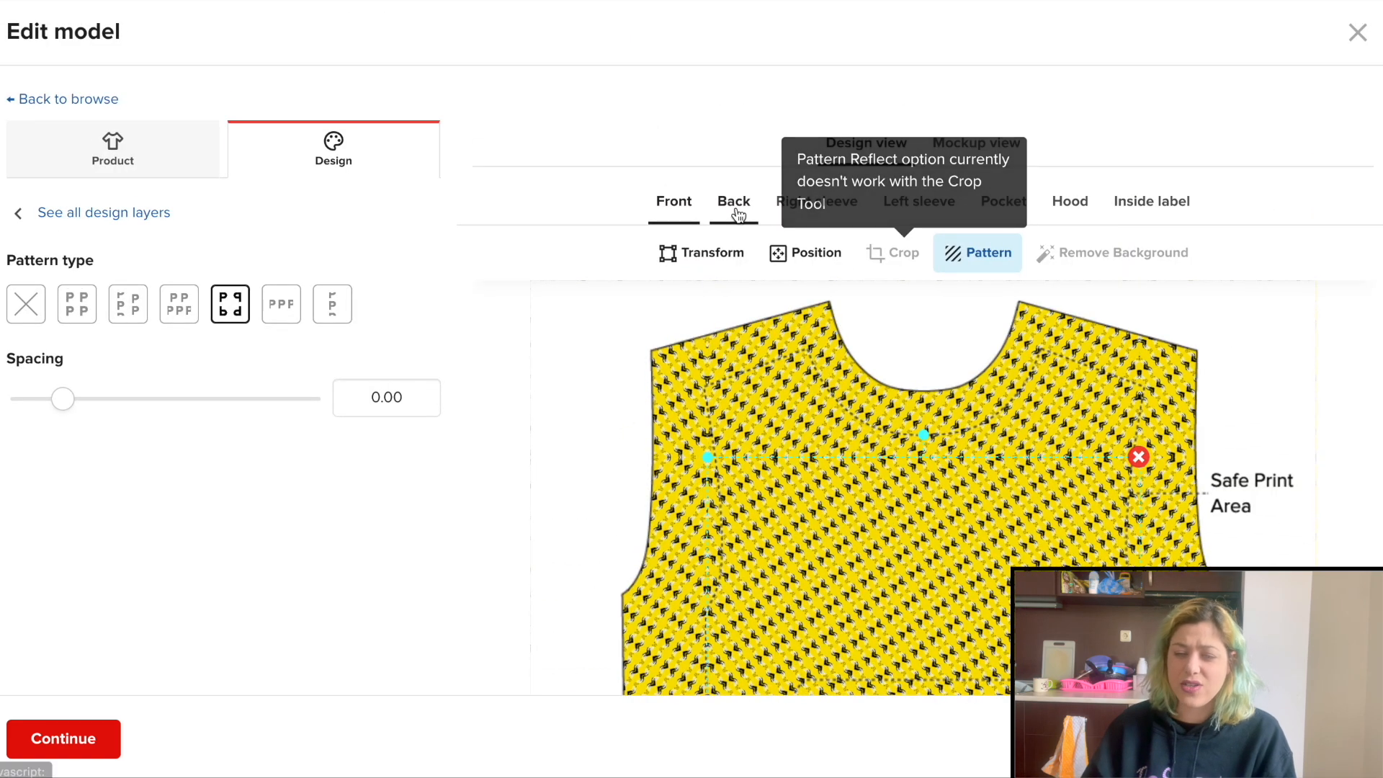
click(909, 598)
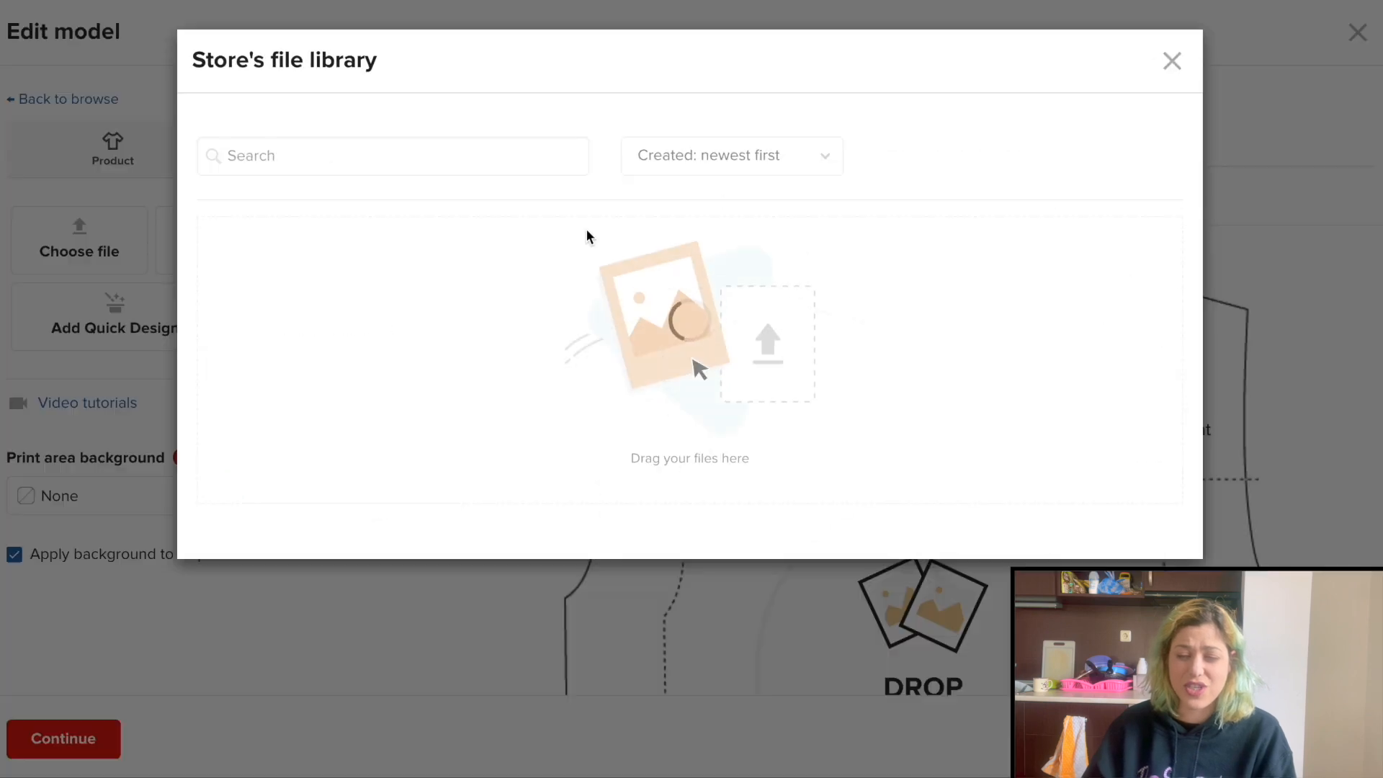
mouse_move(308, 295)
click(495, 295)
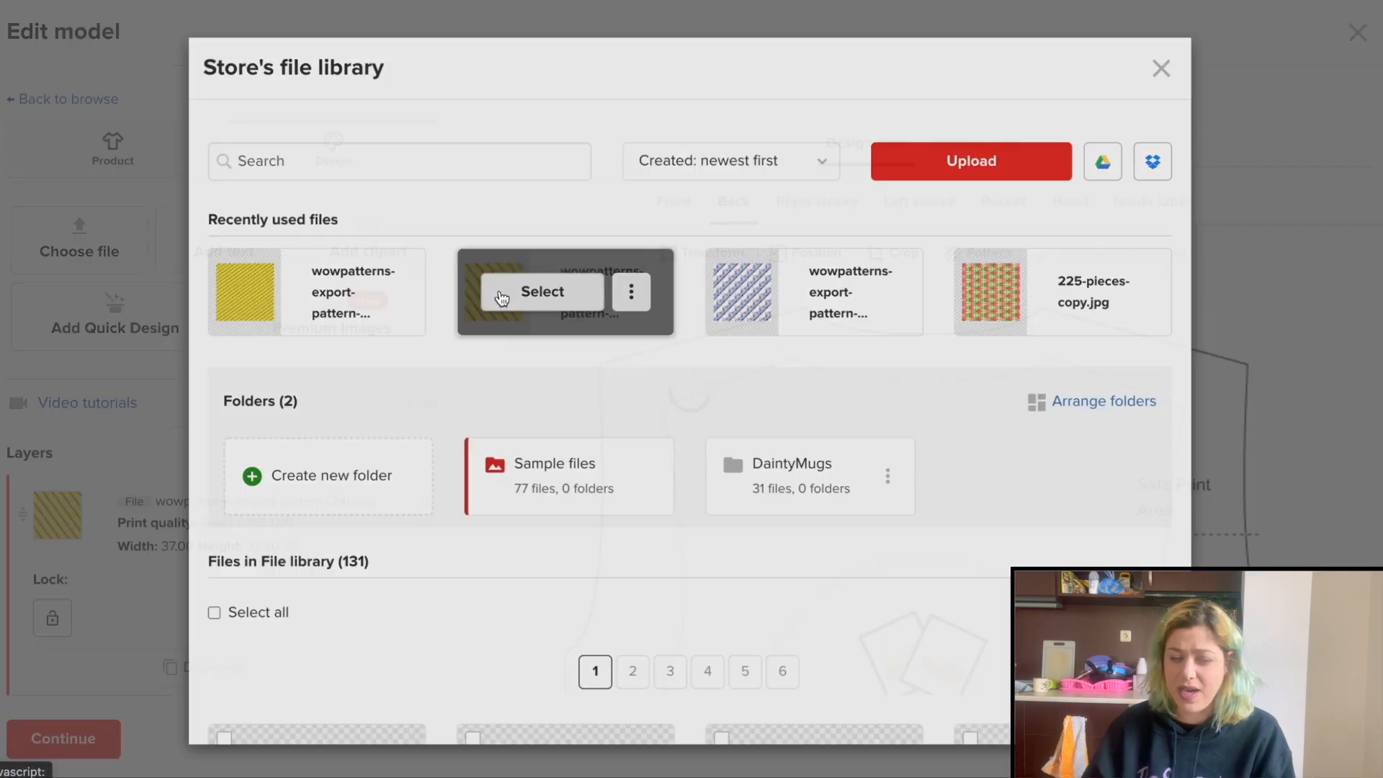
Place exported pattern (18) on the hoodie's right and left sleeves
click(821, 206)
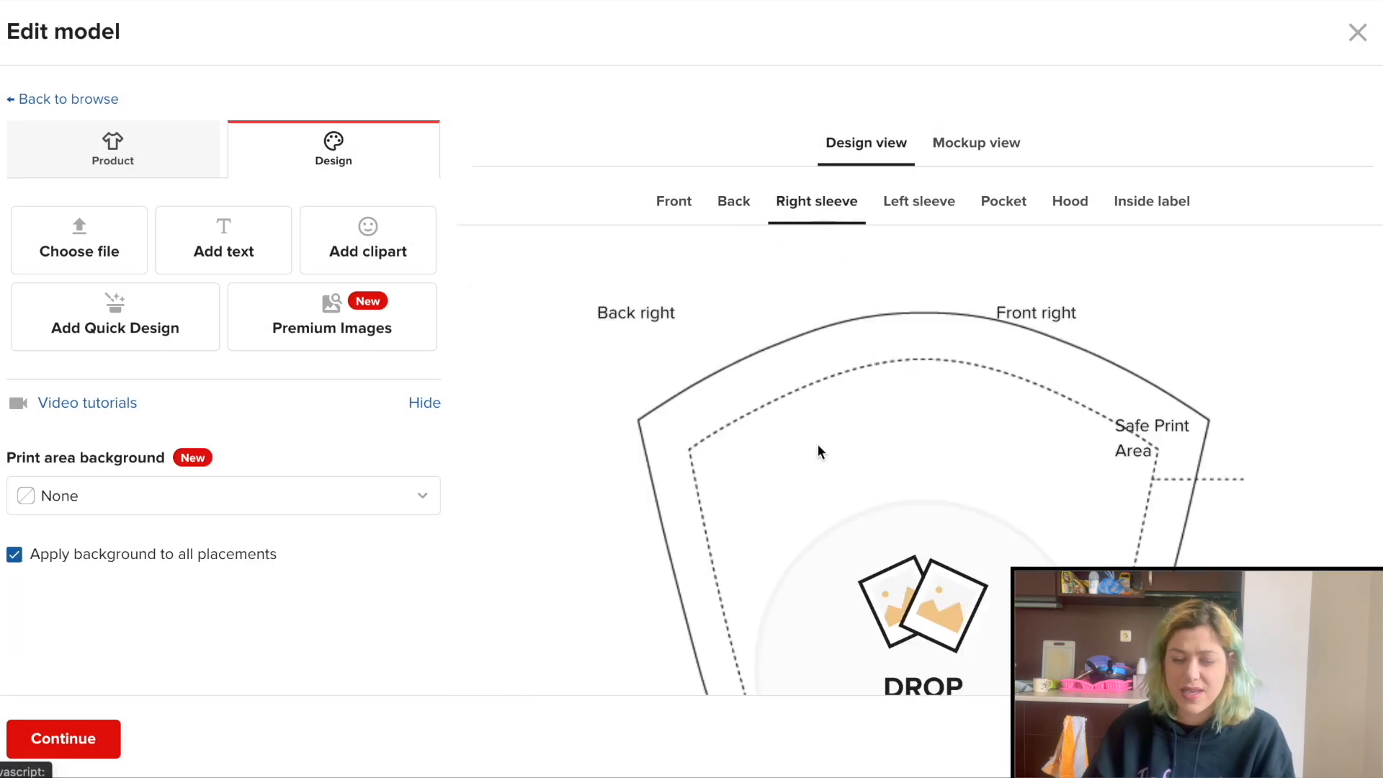
click(546, 346)
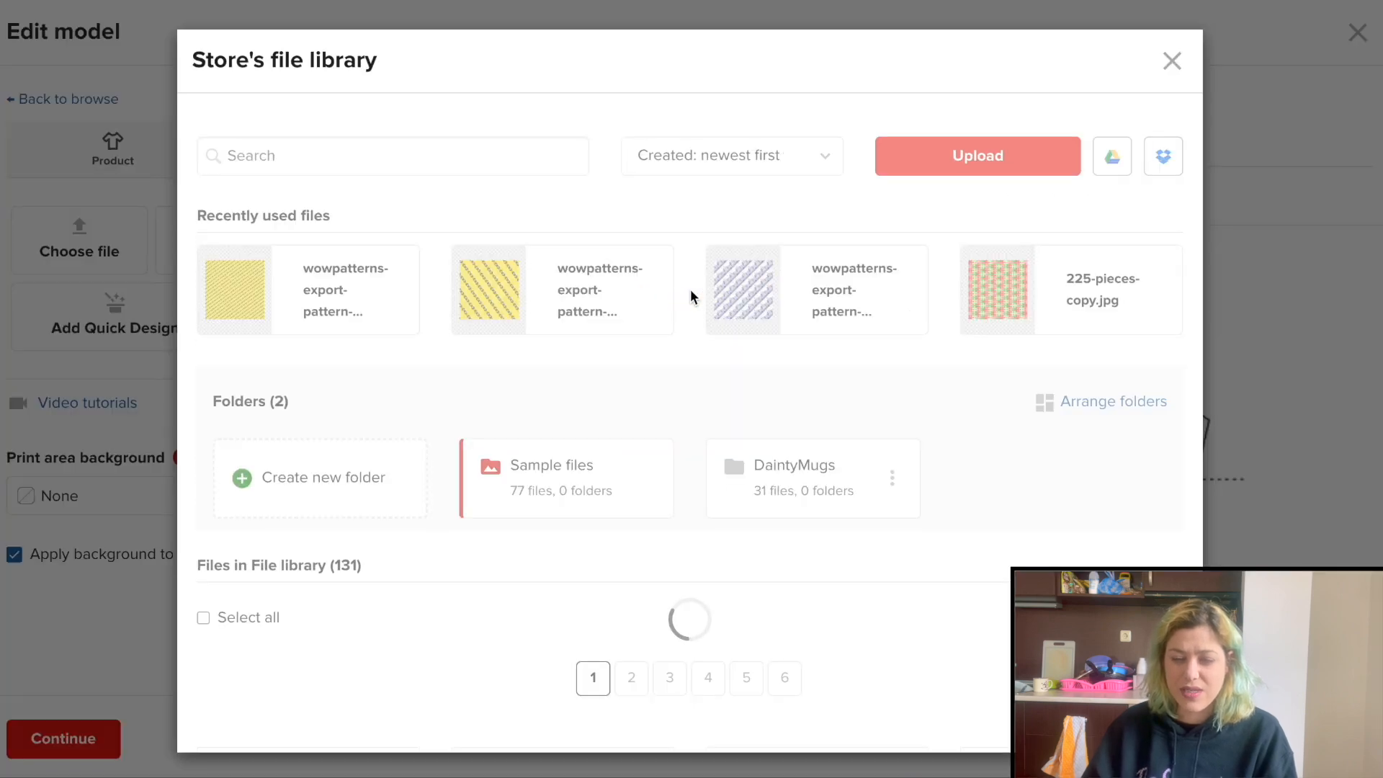
click(787, 297)
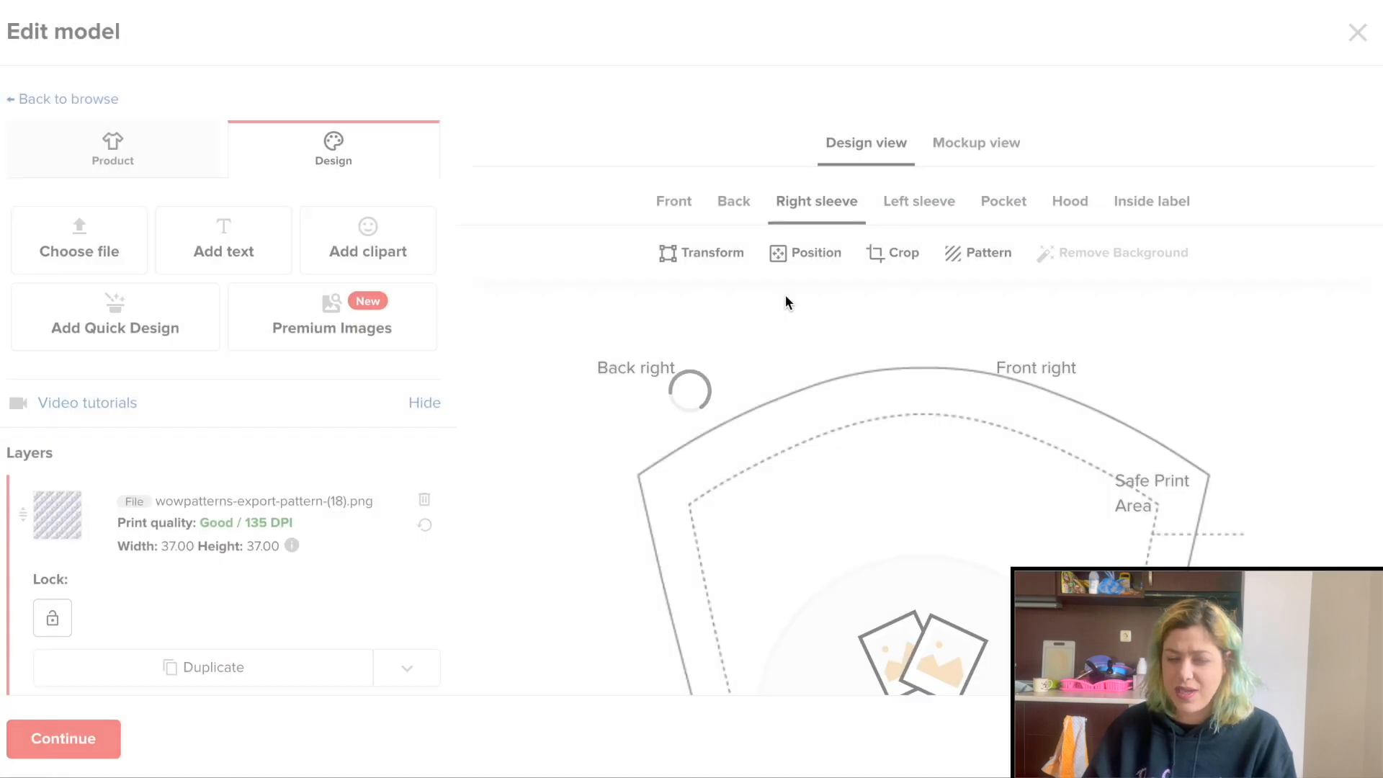
click(919, 203)
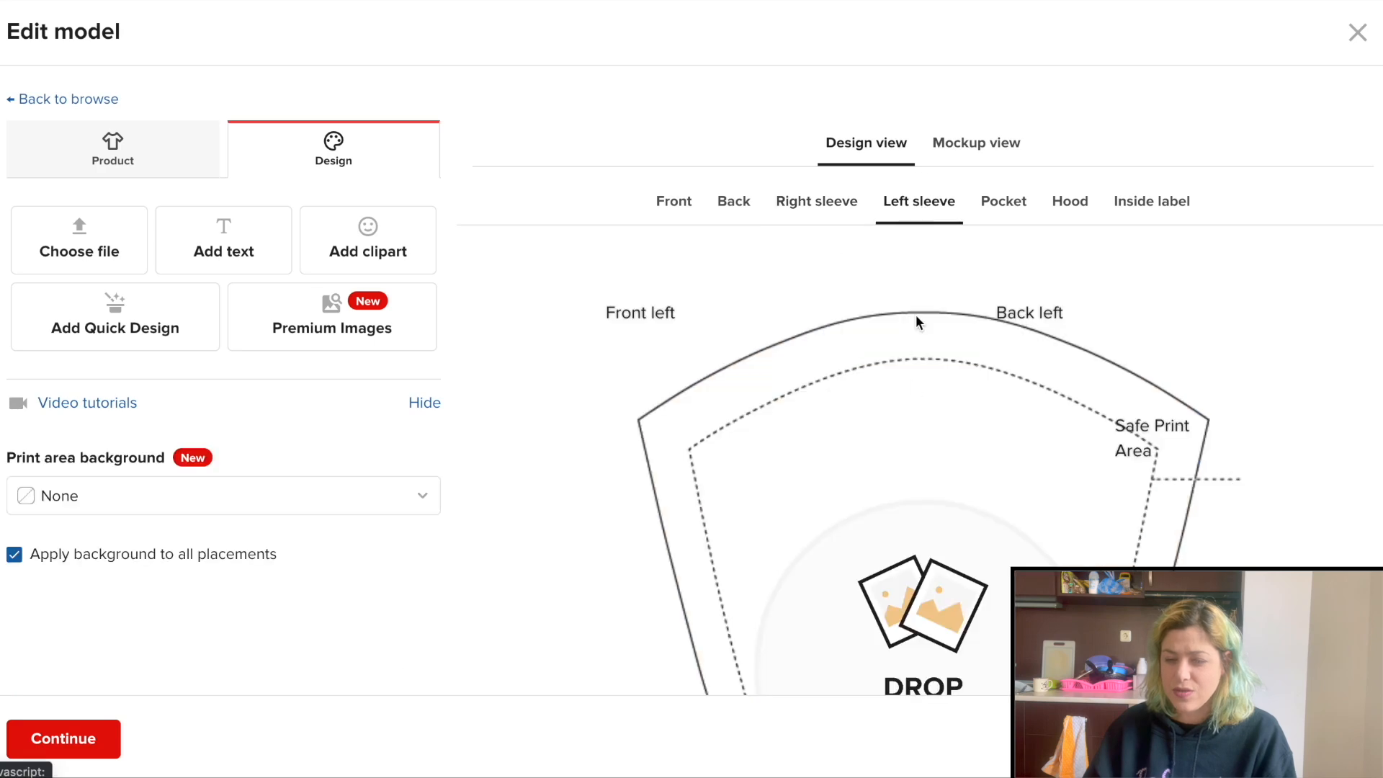
click(911, 525)
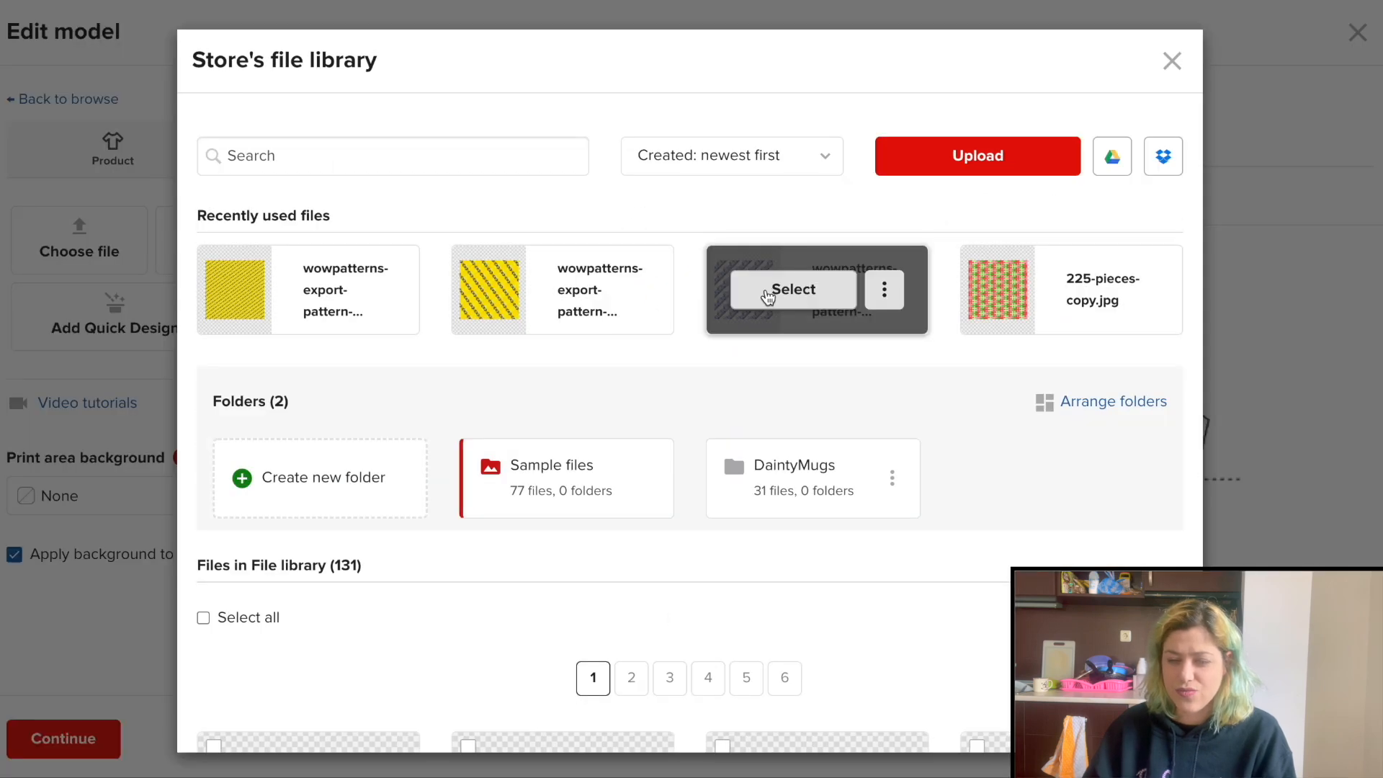
click(792, 288)
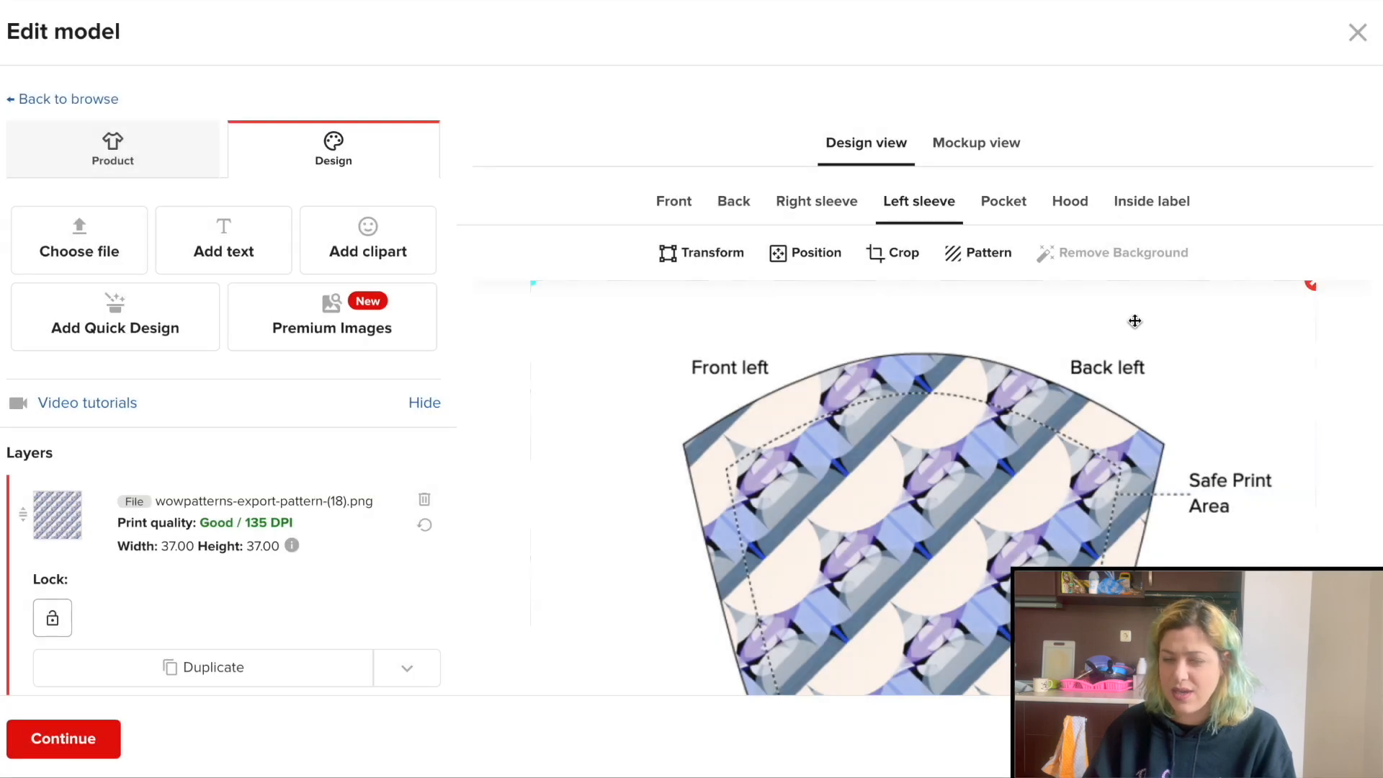
Set the print area background to Black from the pocket placement and check the hood placement
click(1003, 201)
scroll(522, 324, down, 1)
scroll(520, 321, down, 1)
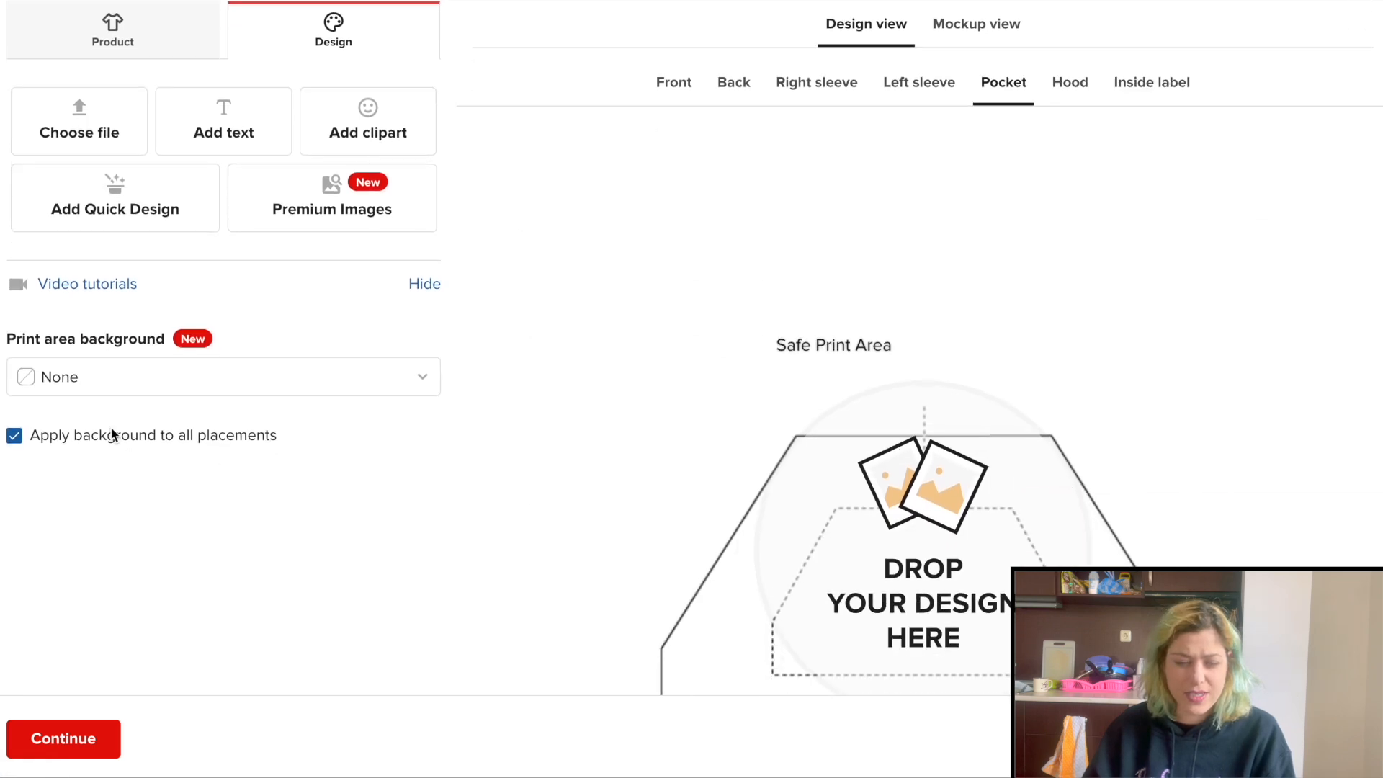
click(102, 379)
scroll(102, 376, down, 3)
scroll(115, 203, up, 1)
scroll(114, 202, up, 5)
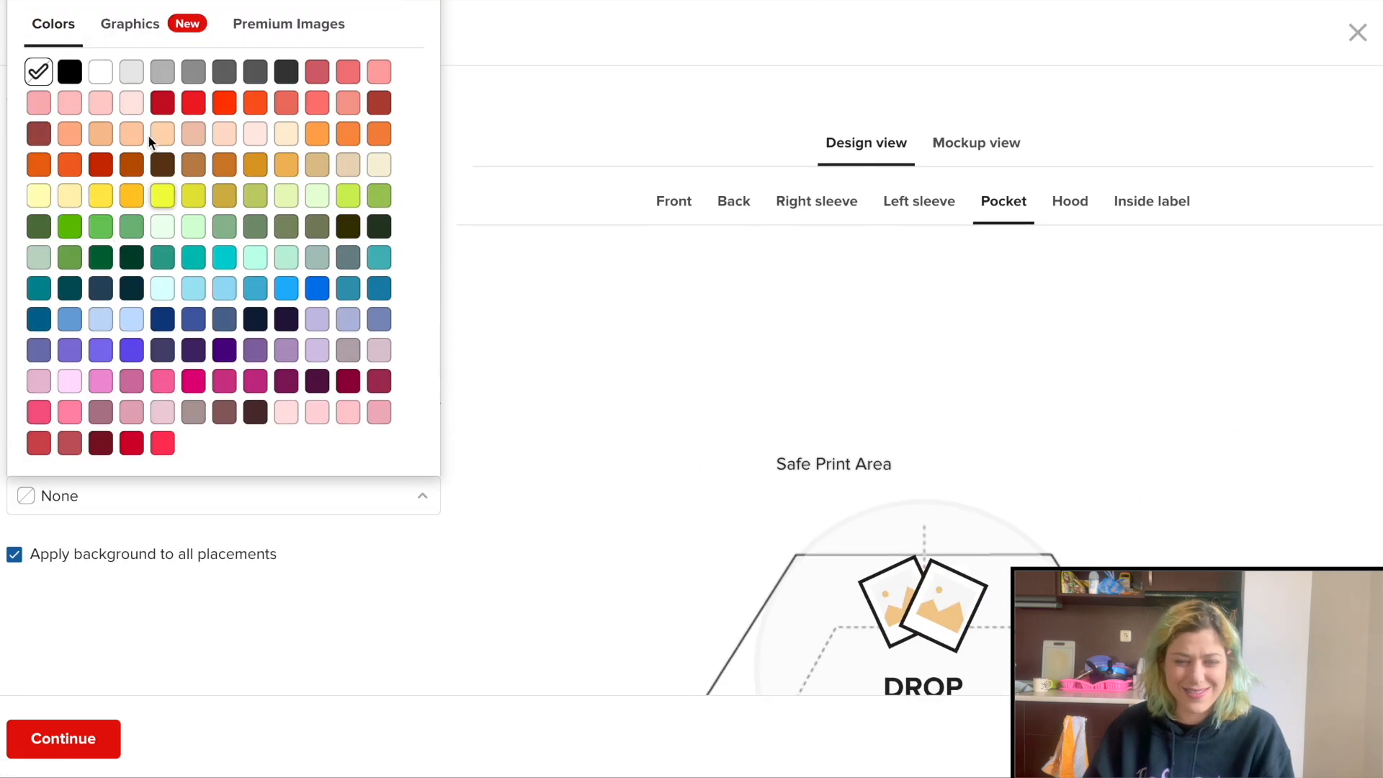
click(70, 71)
click(1071, 205)
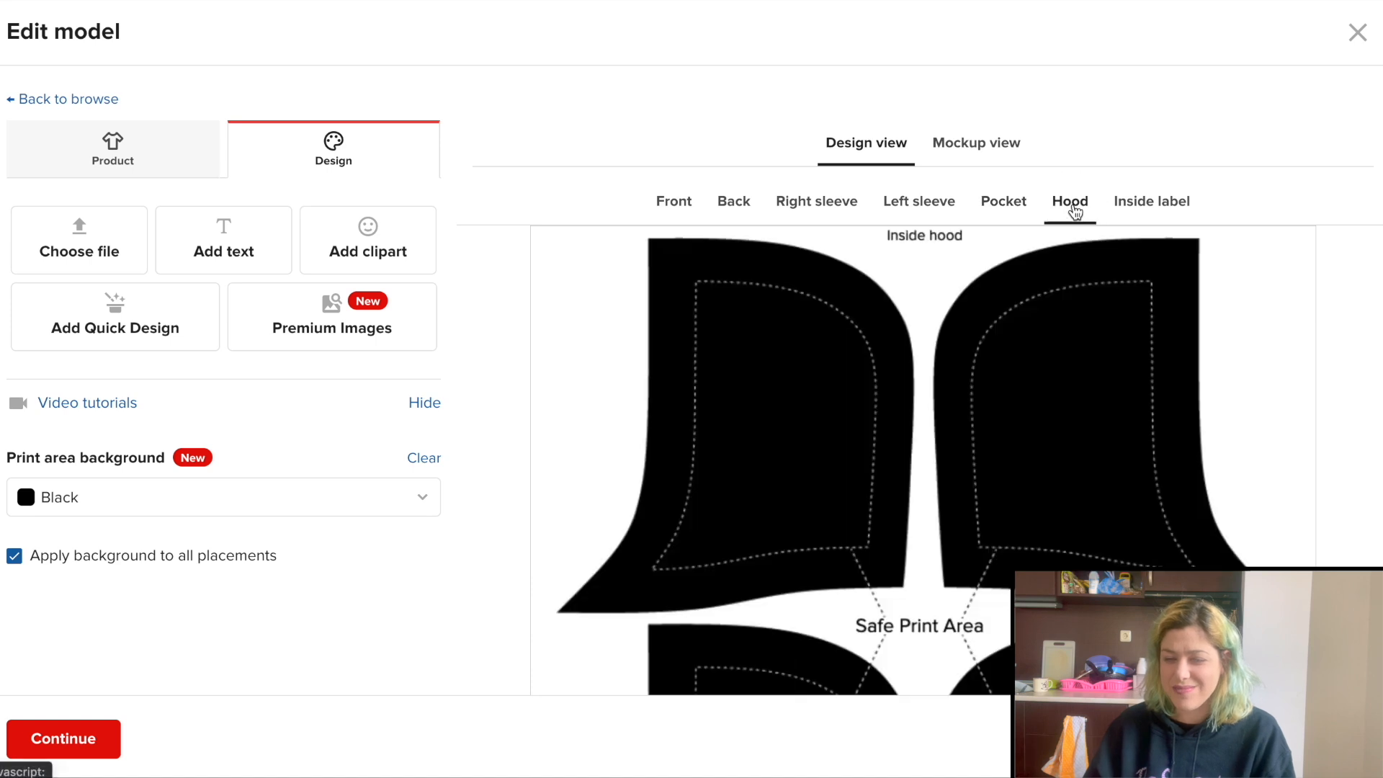
Preview the hoodie mockups, enlarging the flat front view and the back view on the model
click(974, 148)
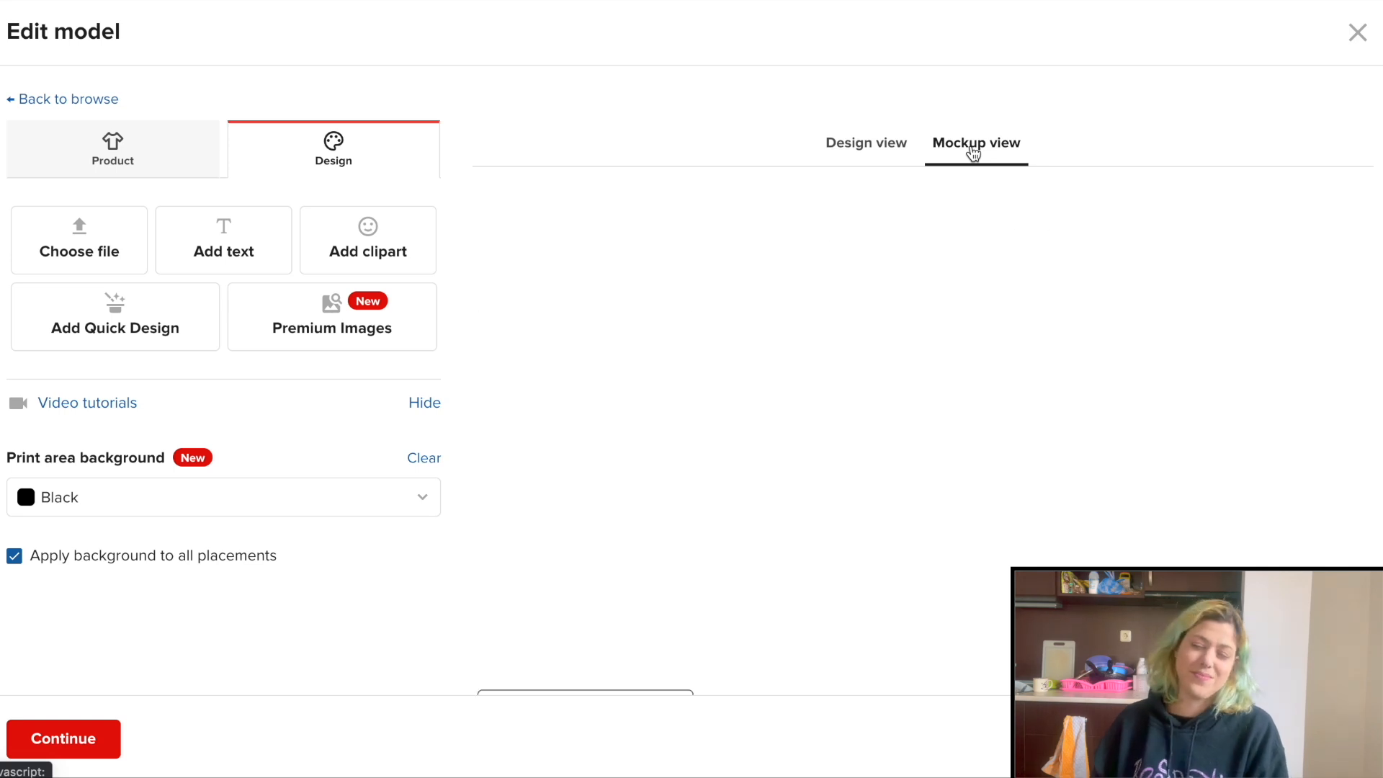
scroll(1129, 223, down, 4)
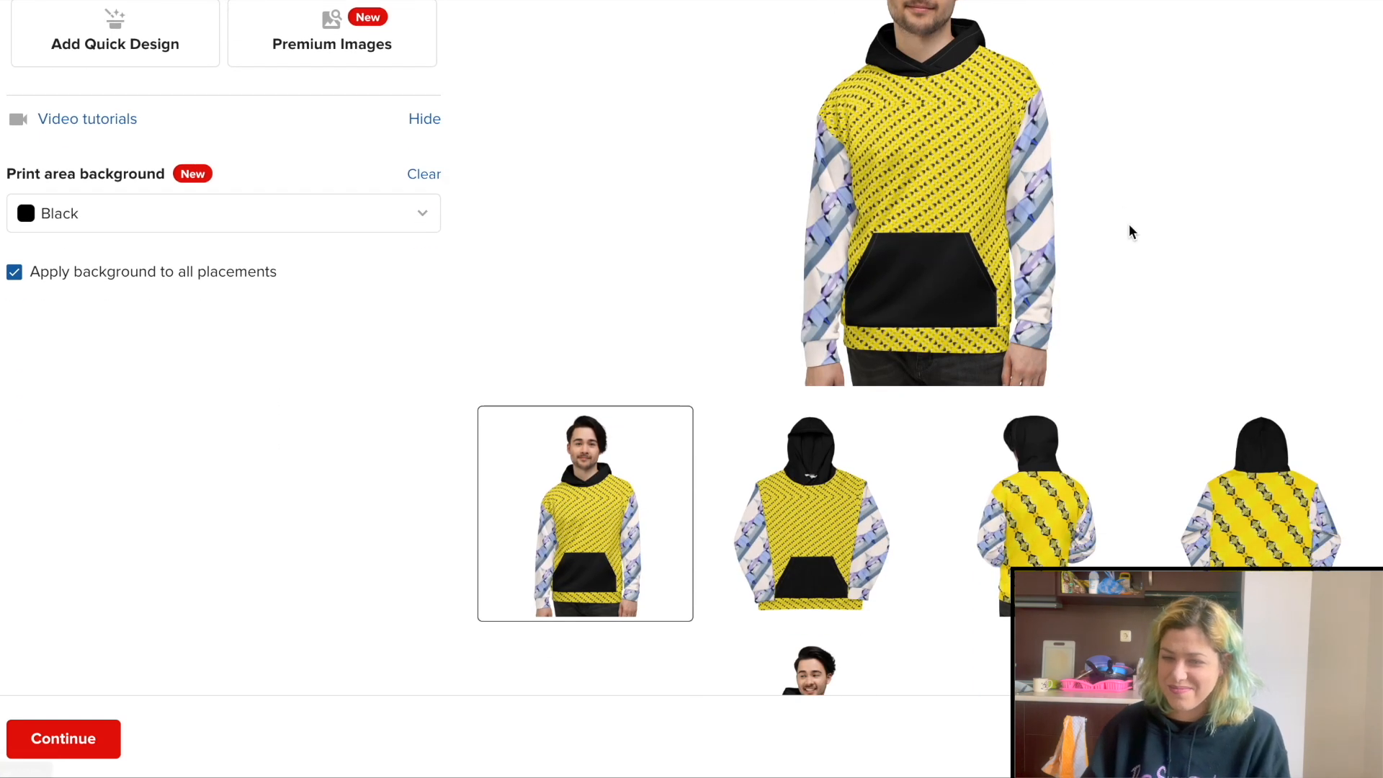
scroll(1129, 229, down, 3)
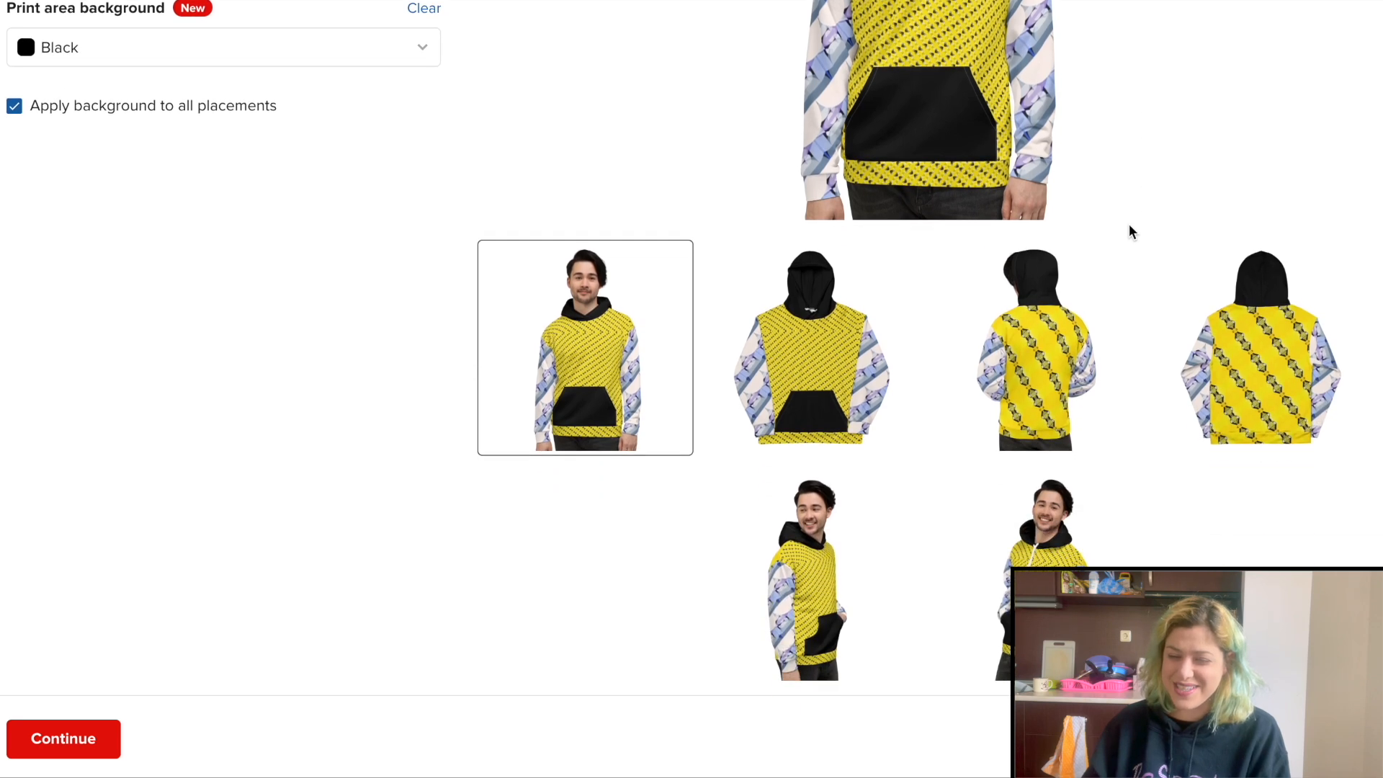
click(839, 349)
scroll(840, 348, up, 3)
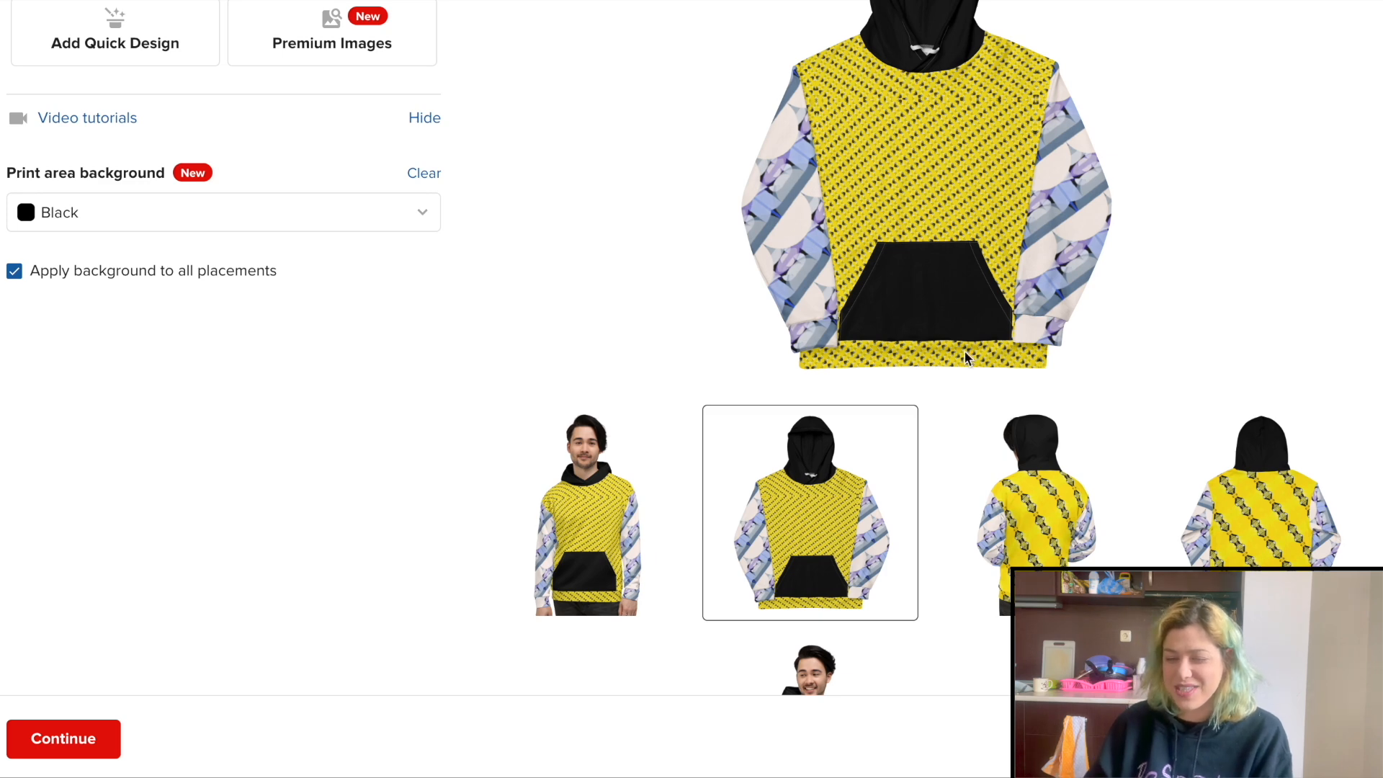
click(1034, 519)
scroll(1037, 338, up, 1)
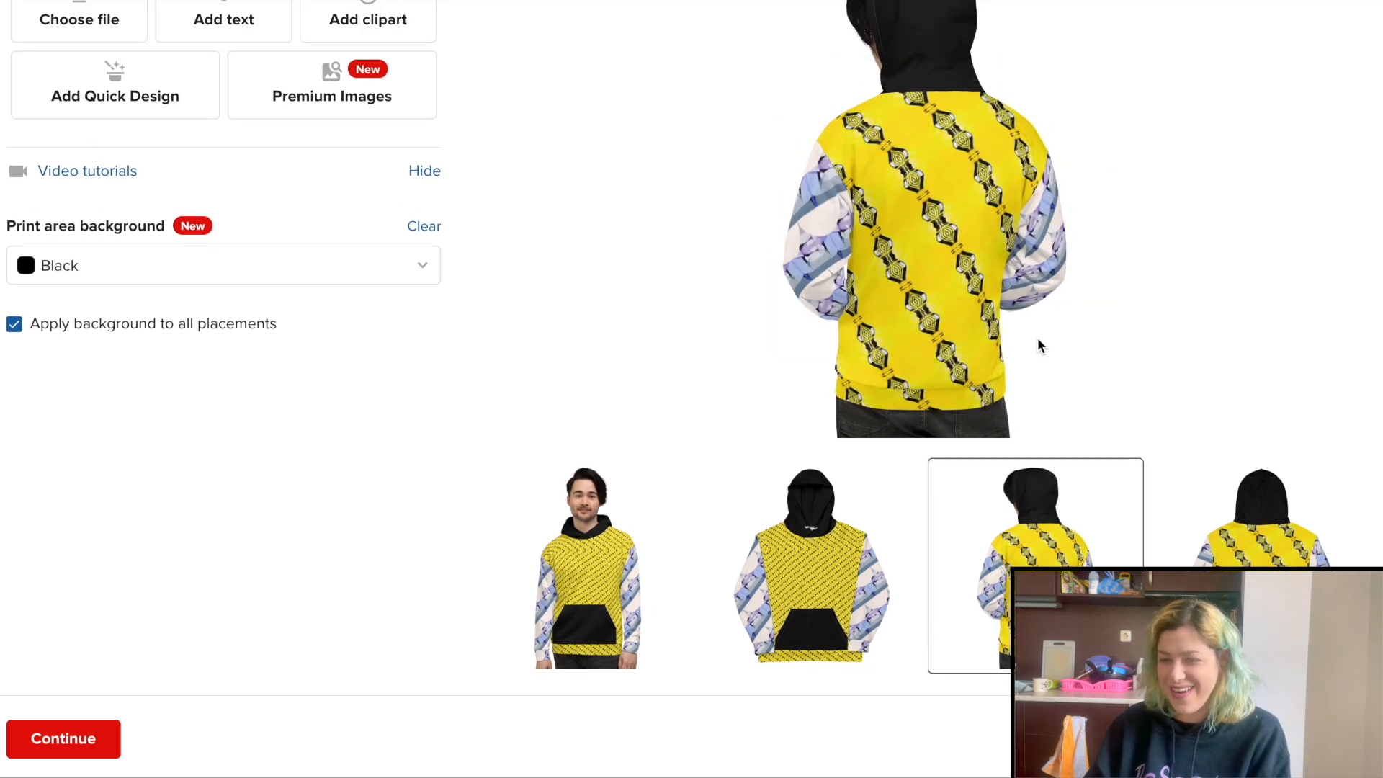
Replace the pattern on the hoodie's front with exported pattern (24) from the file library
scroll(1037, 338, up, 4)
click(856, 145)
click(685, 204)
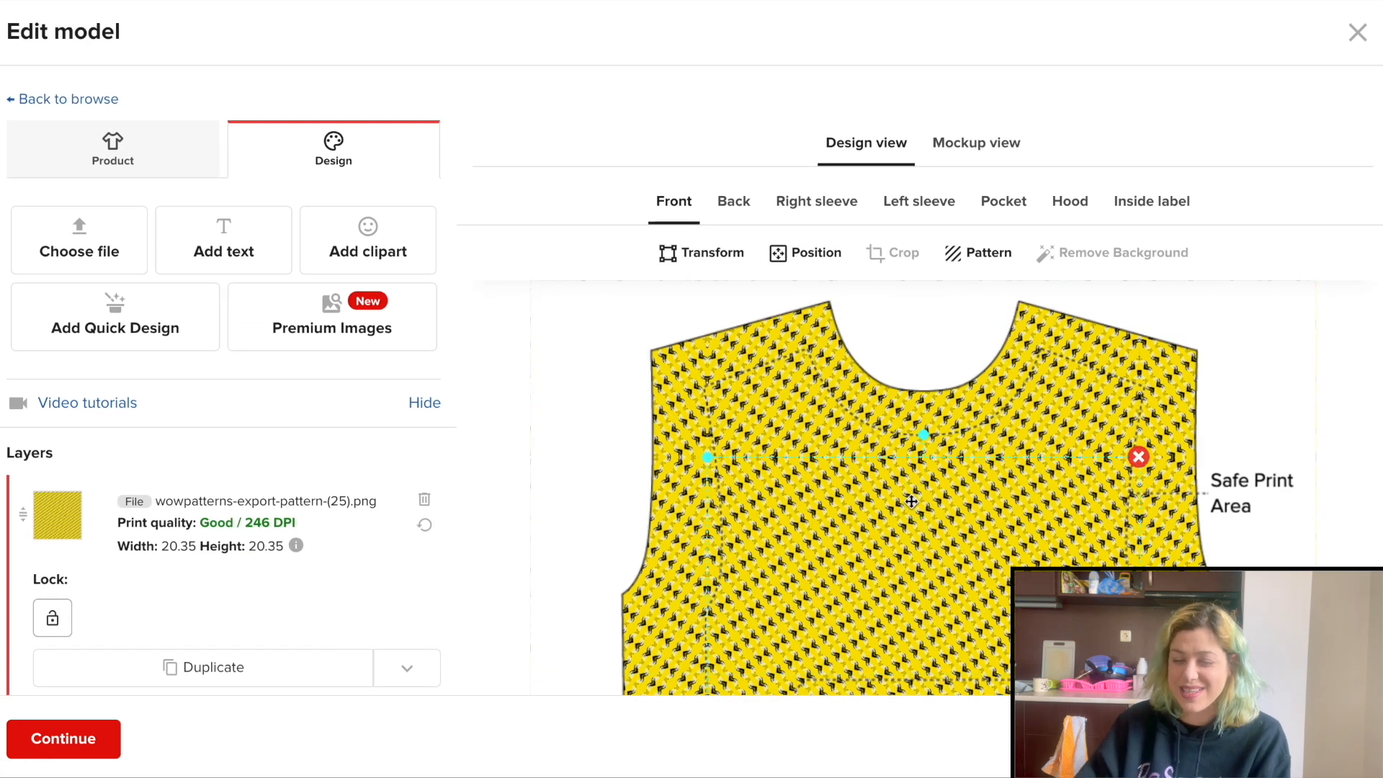
key(Delete)
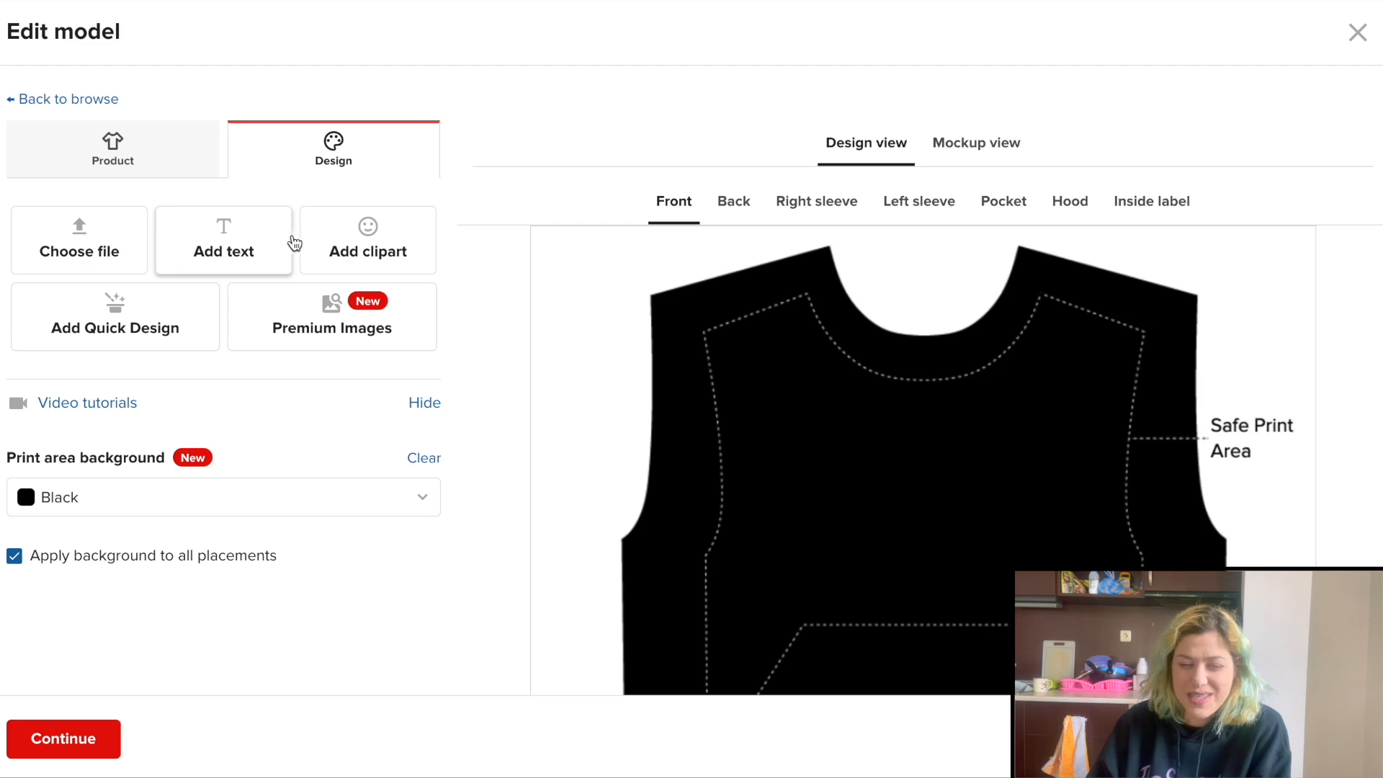
click(79, 242)
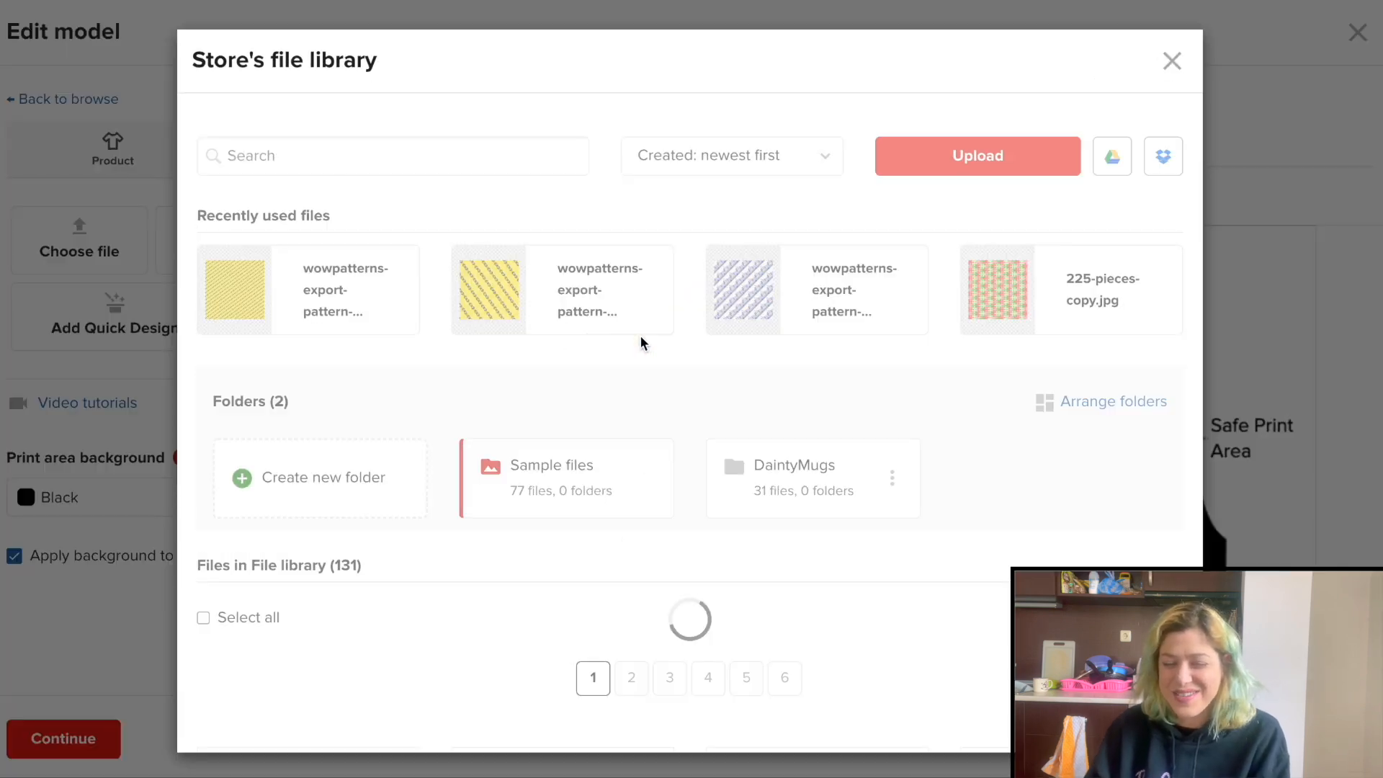
click(540, 289)
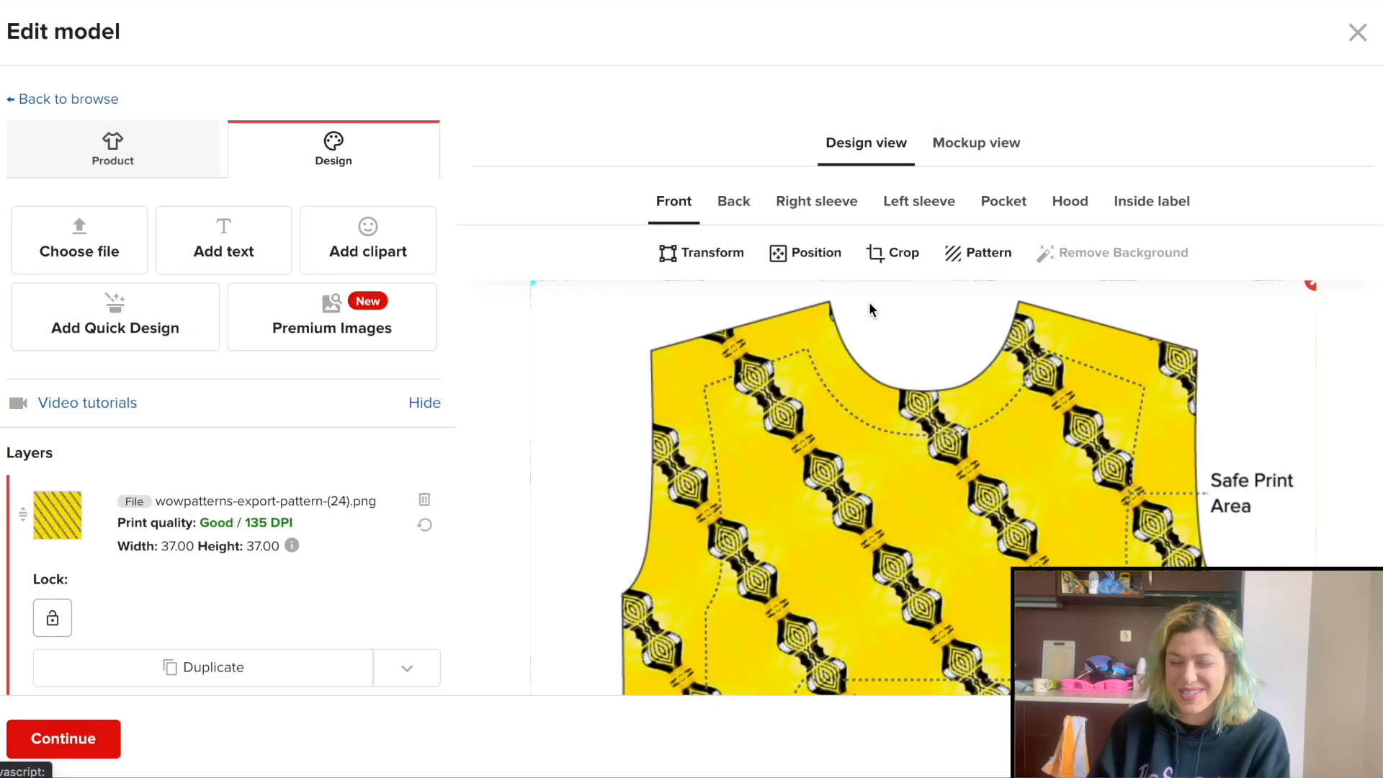
Preview the hoodie mockups, enlarging the flat front view, the back view on the model and the flat back view
scroll(869, 301, down, 2)
click(978, 70)
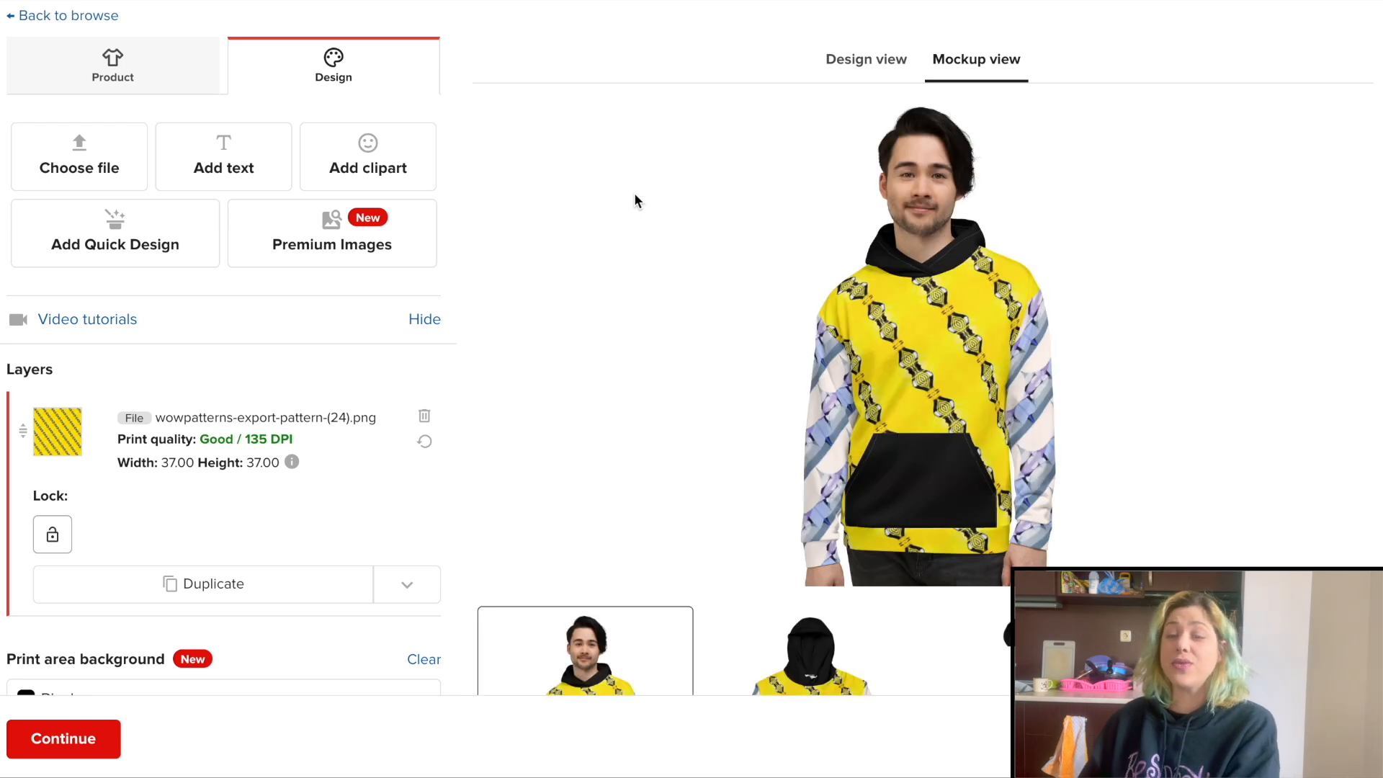
scroll(634, 192, down, 3)
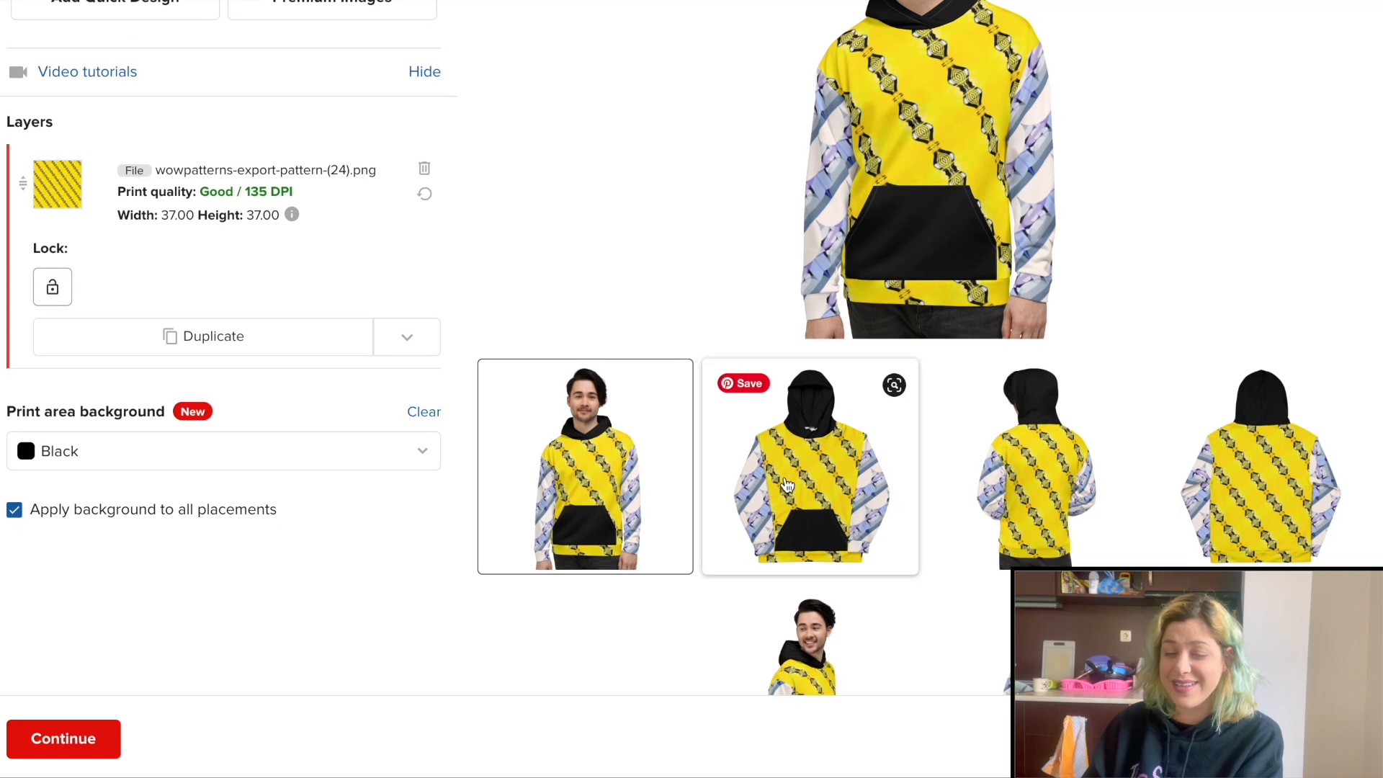
click(787, 486)
click(1051, 496)
click(1260, 468)
scroll(741, 425, up, 4)
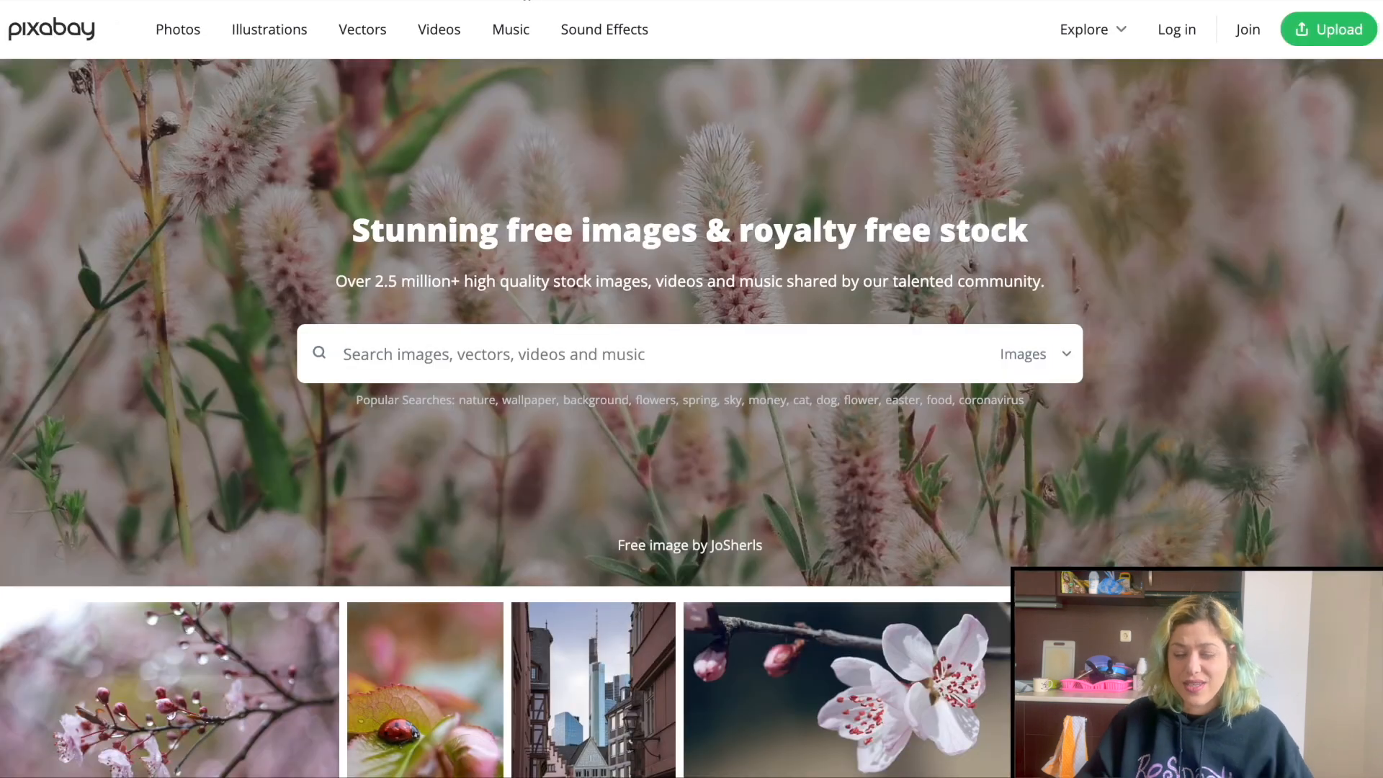
Open the Printful dashboard in the browser and go to the new products collection
click(526, 1)
text(printf)
key(Return)
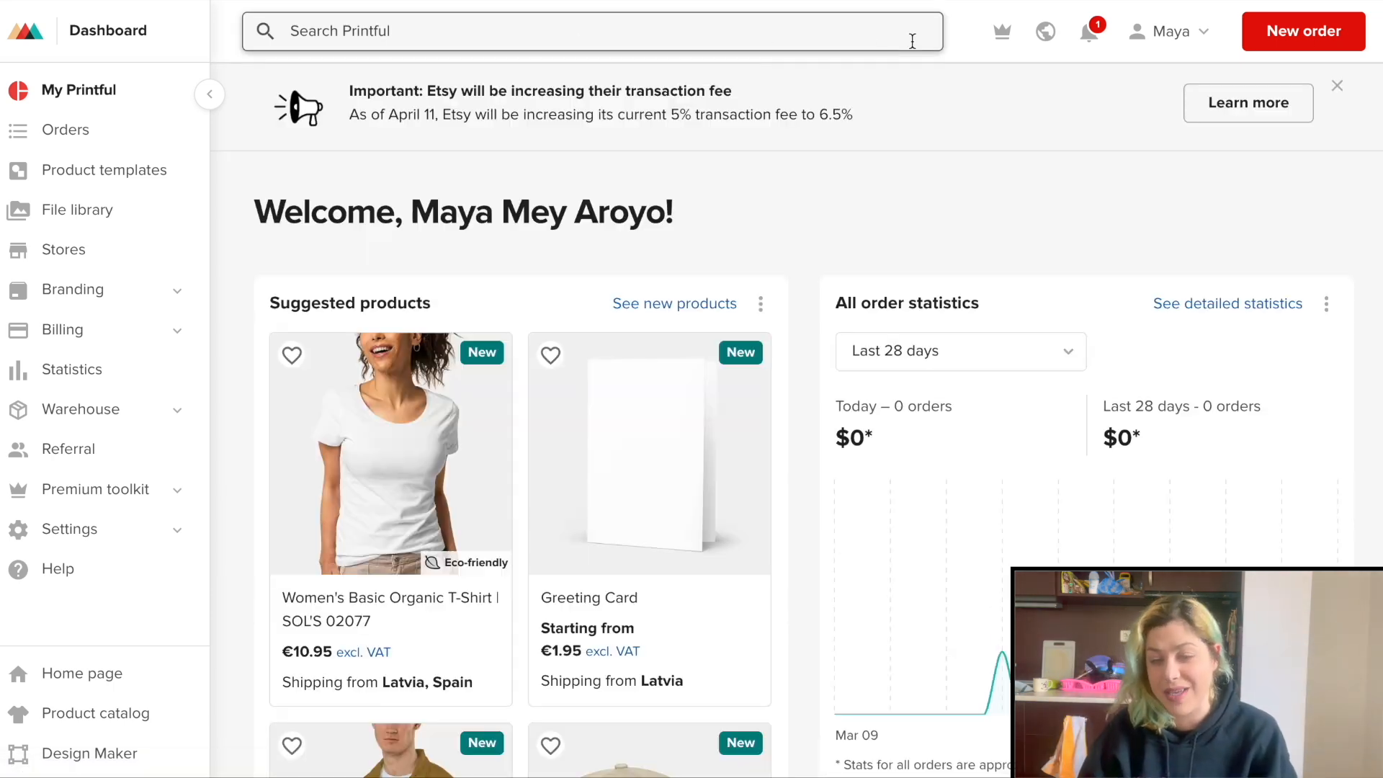
scroll(663, 104, down, 6)
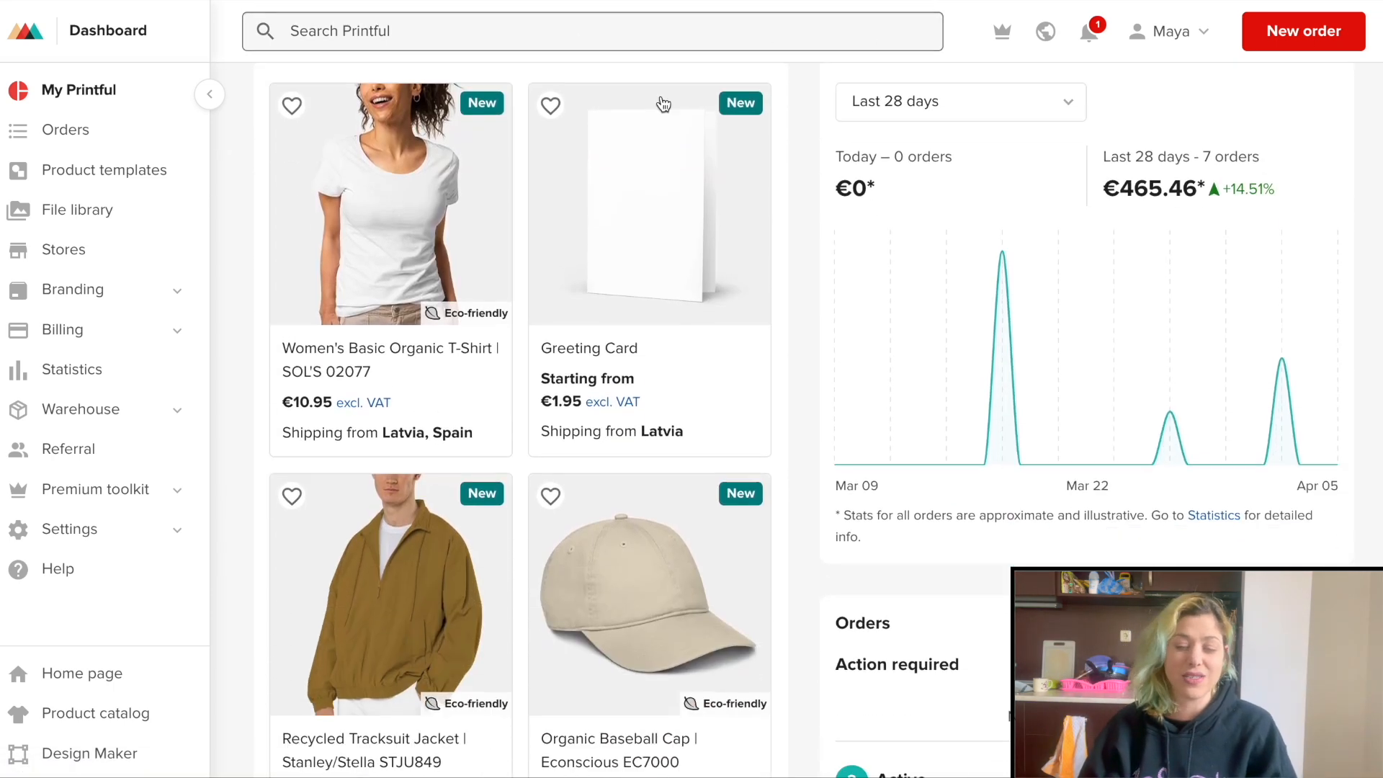
scroll(663, 104, down, 2)
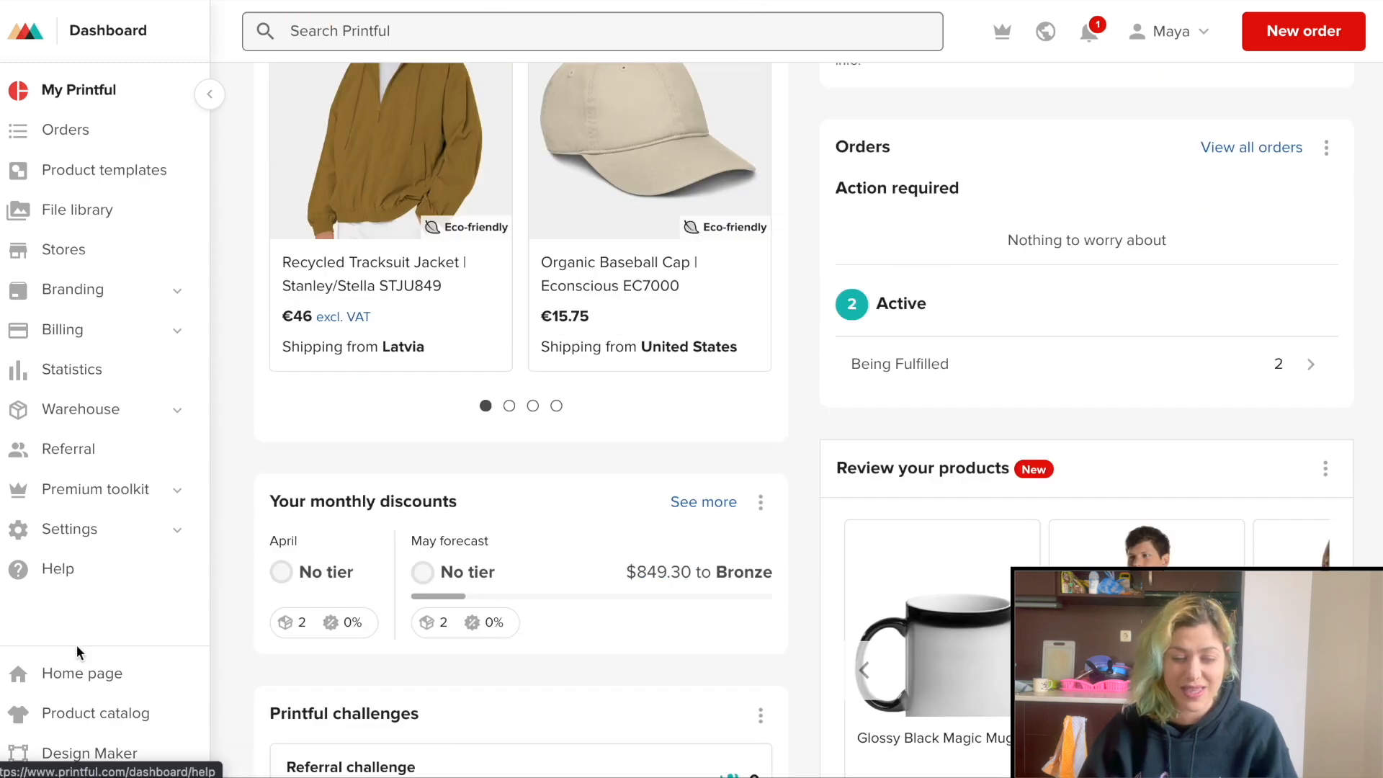
click(586, 228)
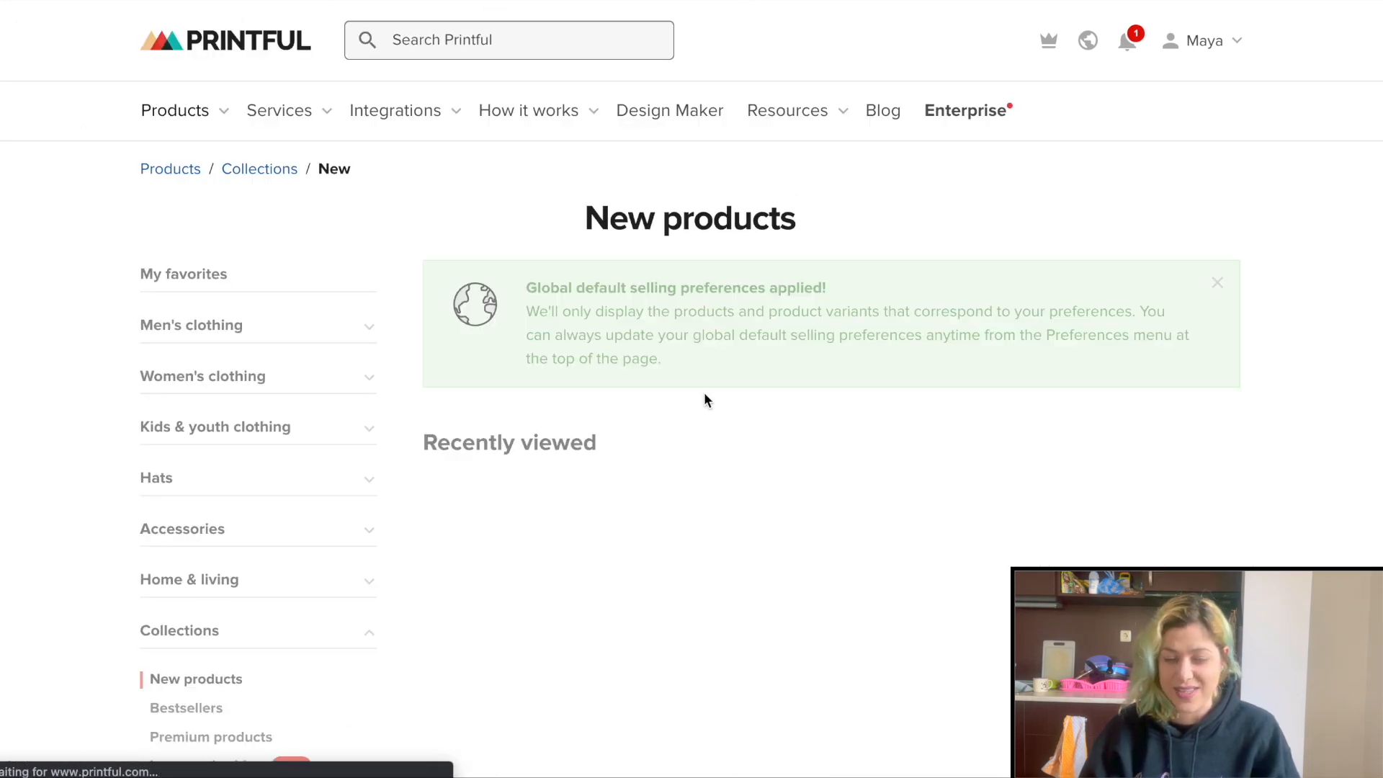
Find the All-Over Print Tote in the new products collection and start a new order for it
scroll(695, 288, down, 5)
scroll(824, 280, down, 18)
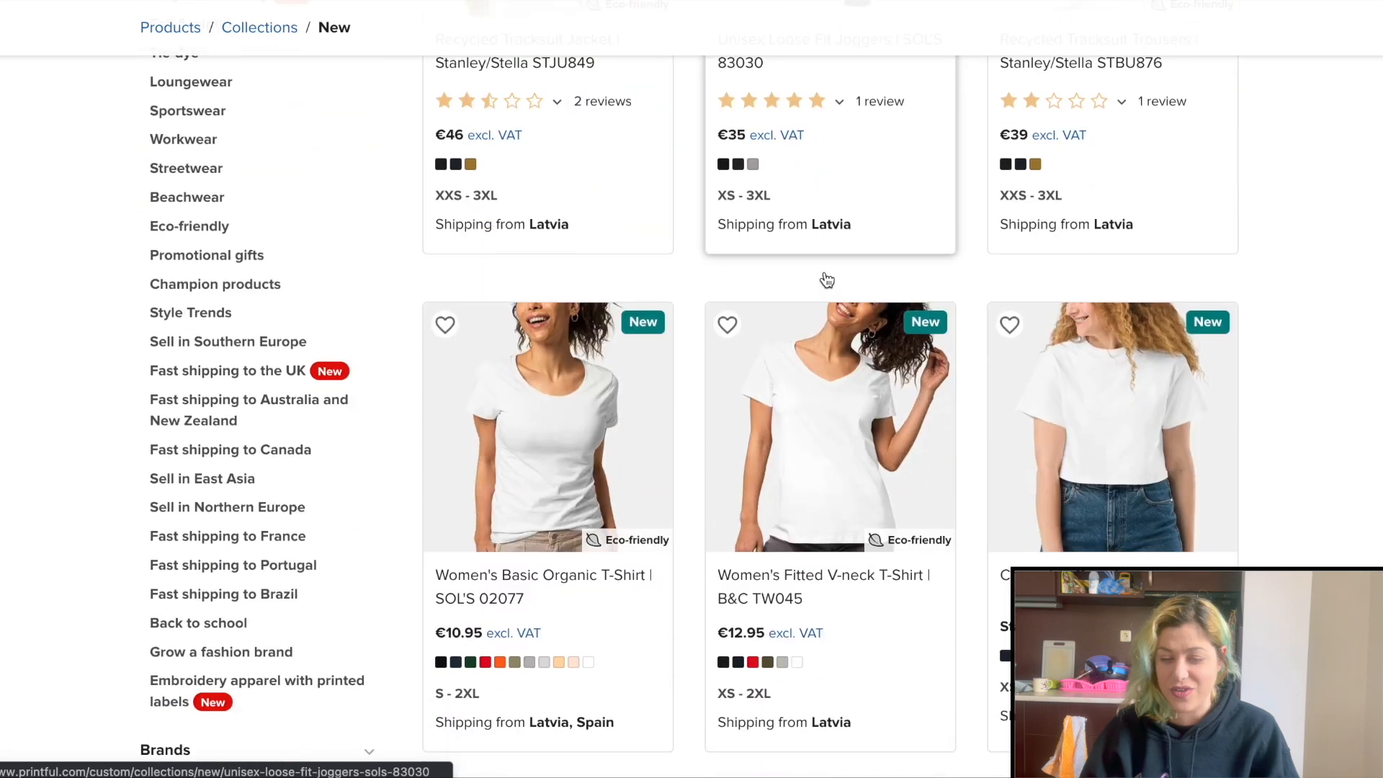
scroll(826, 279, down, 20)
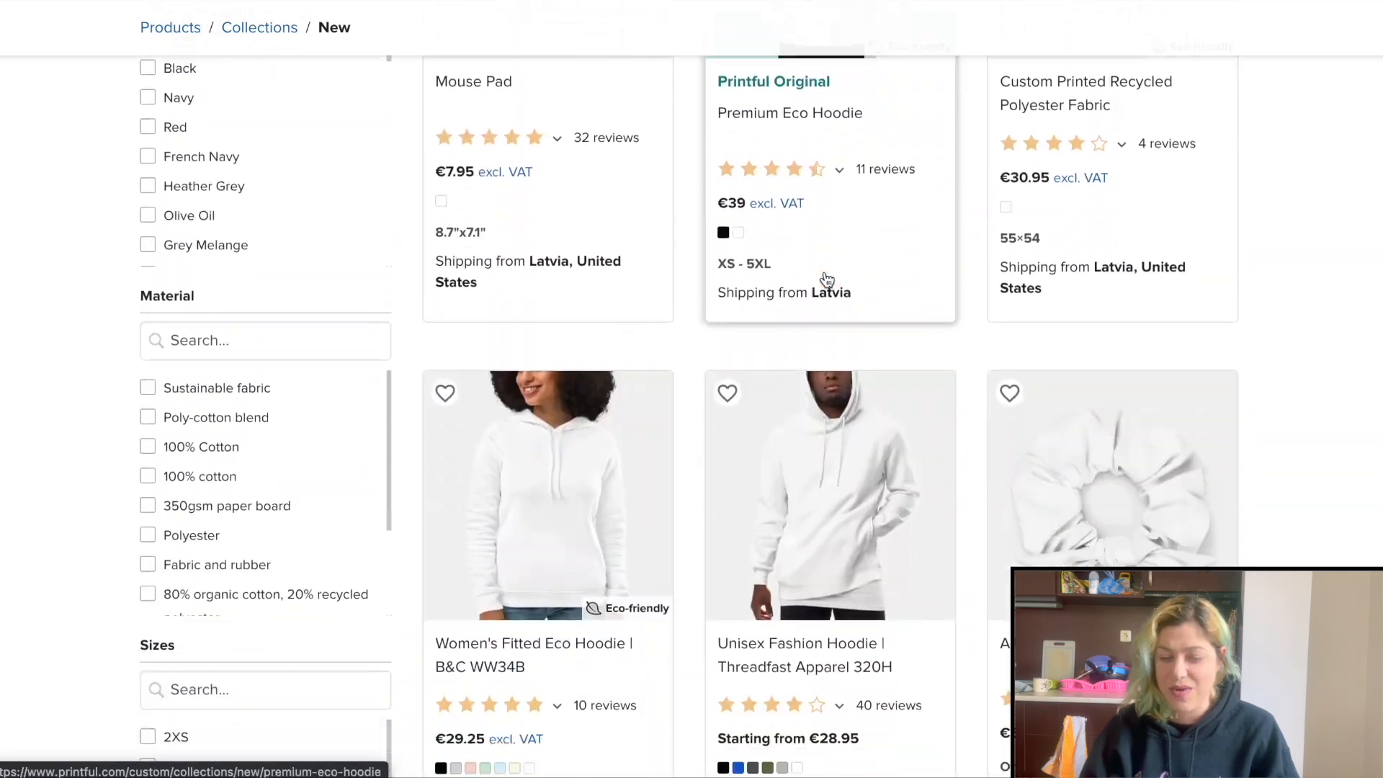
scroll(827, 280, down, 20)
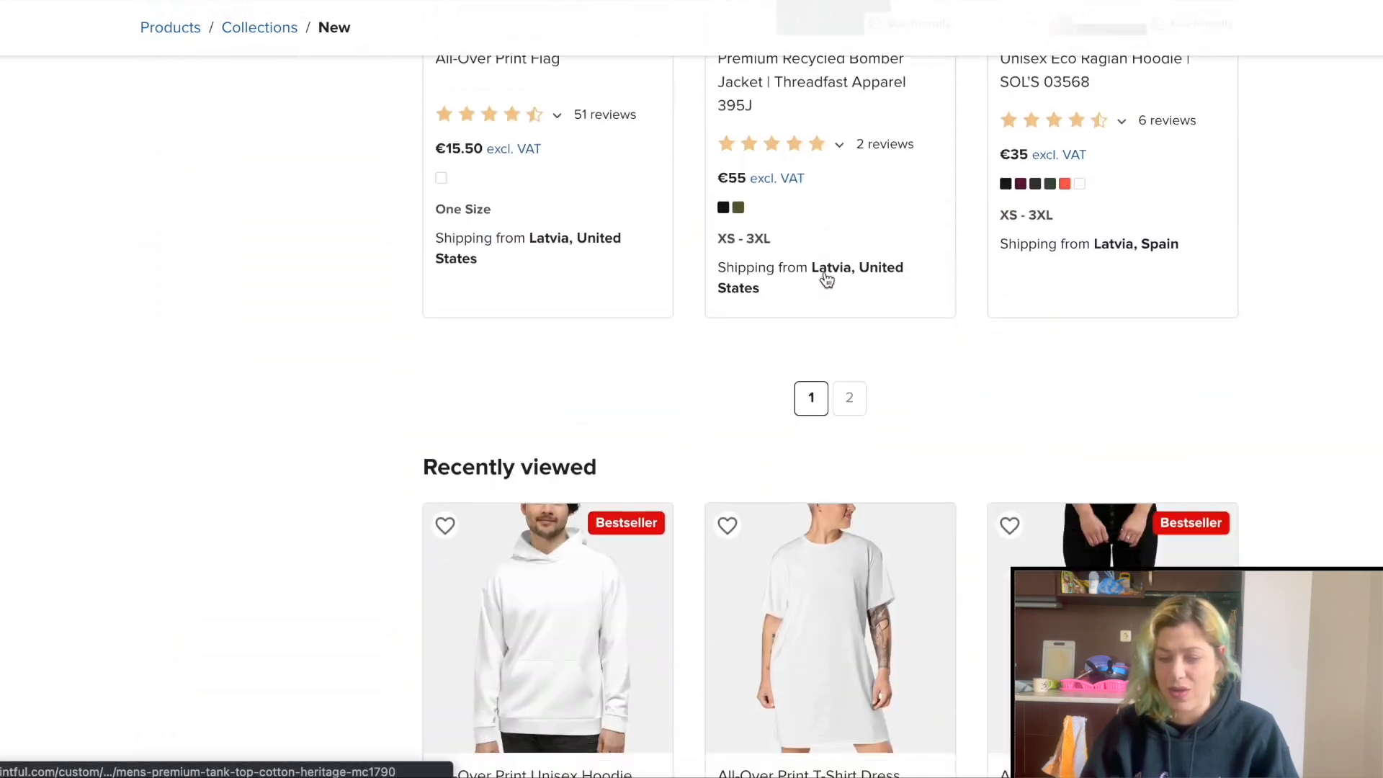
scroll(827, 279, up, 8)
click(1113, 262)
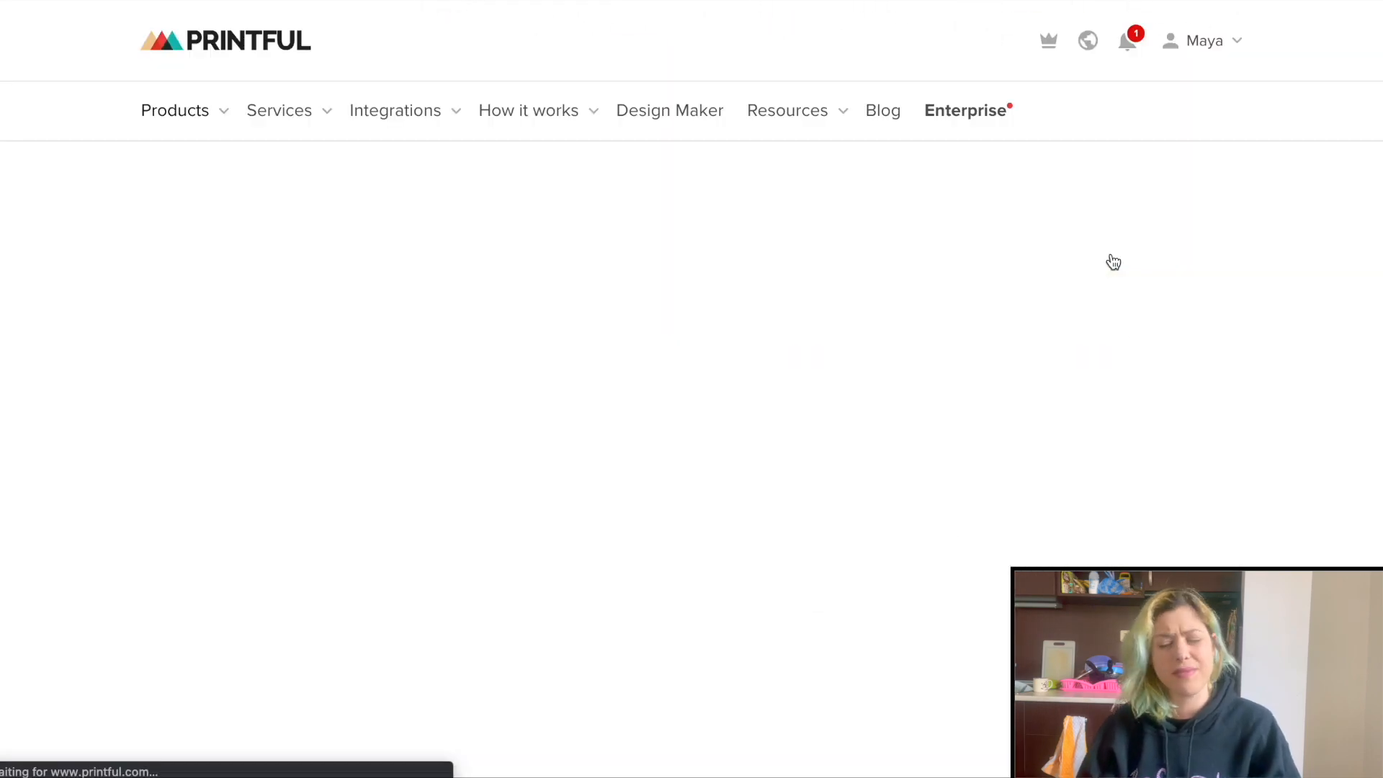
scroll(852, 214, down, 1)
scroll(853, 214, down, 7)
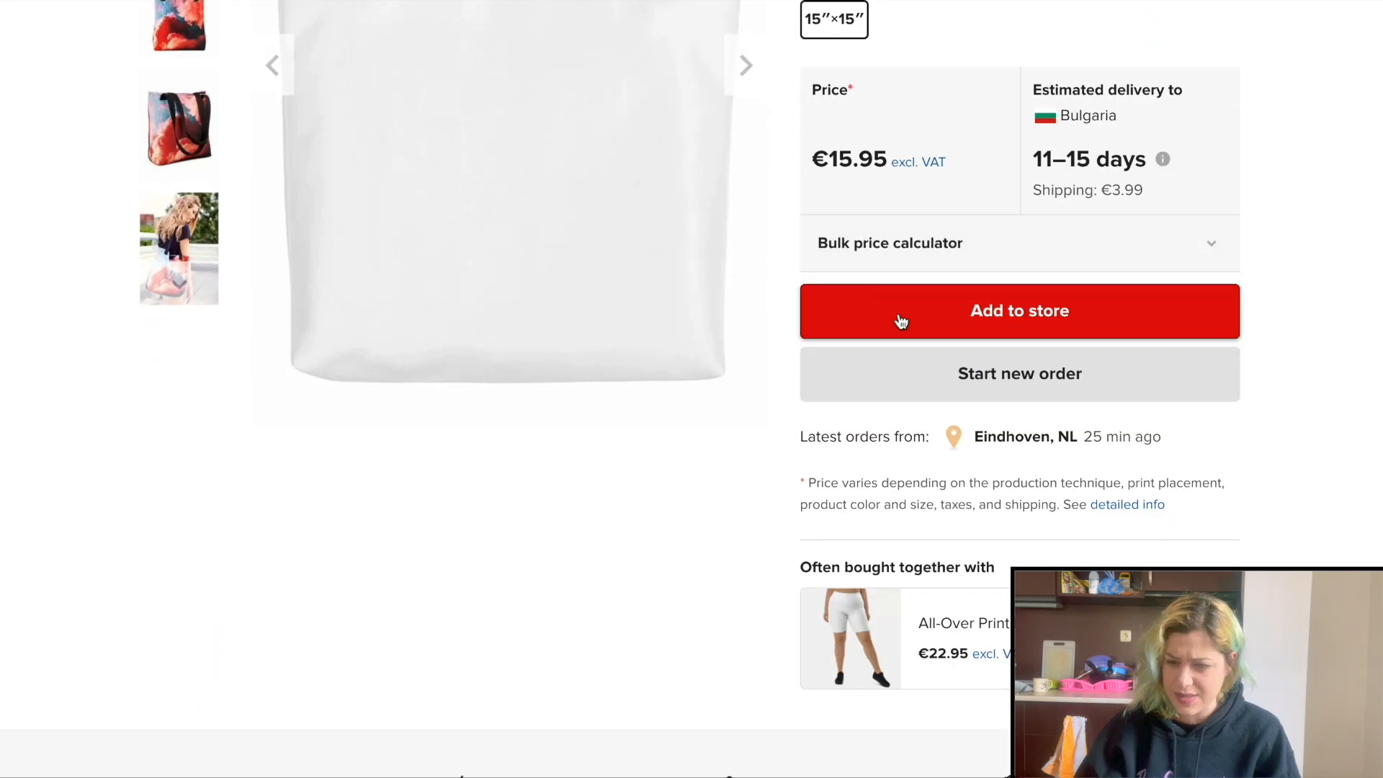
click(883, 374)
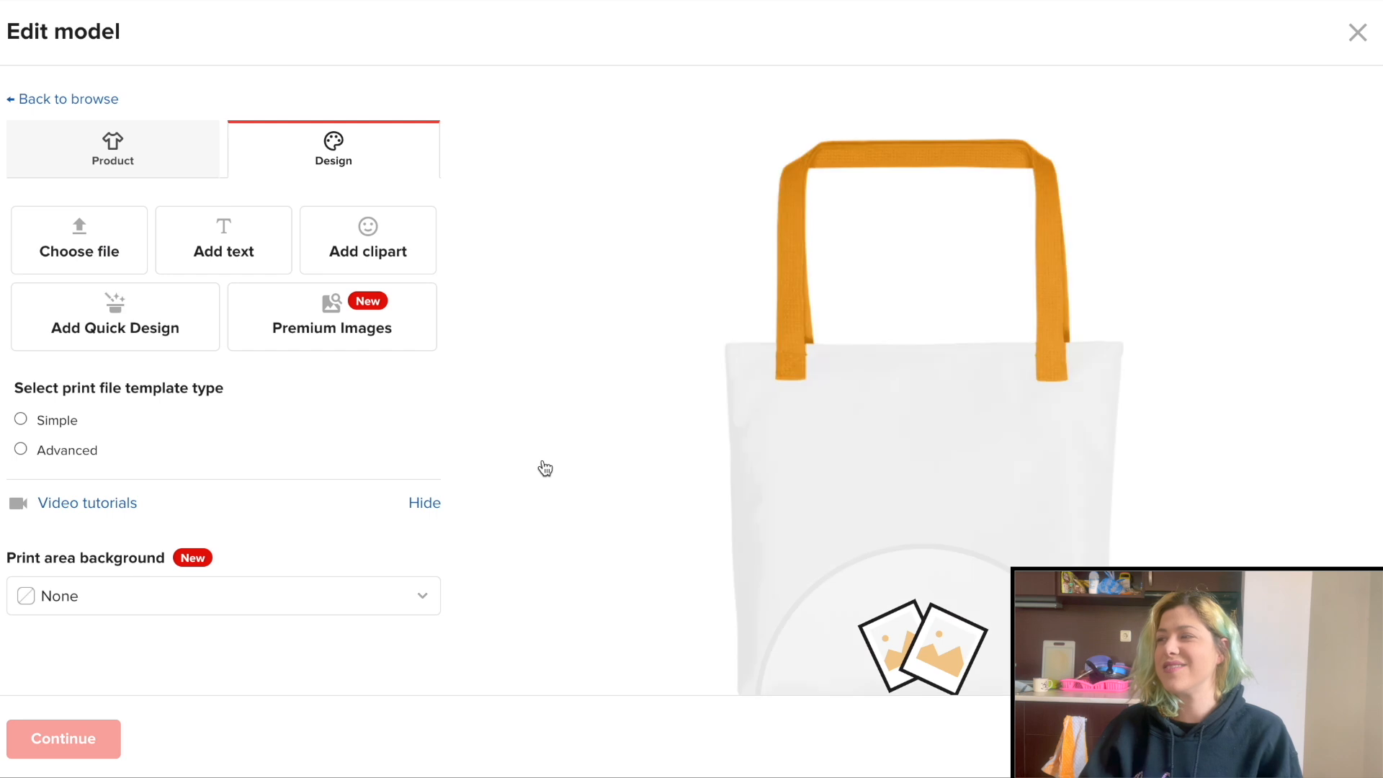
Place exported pattern (18) from the file library on the tote and check how it fills the print area
scroll(850, 435, down, 2)
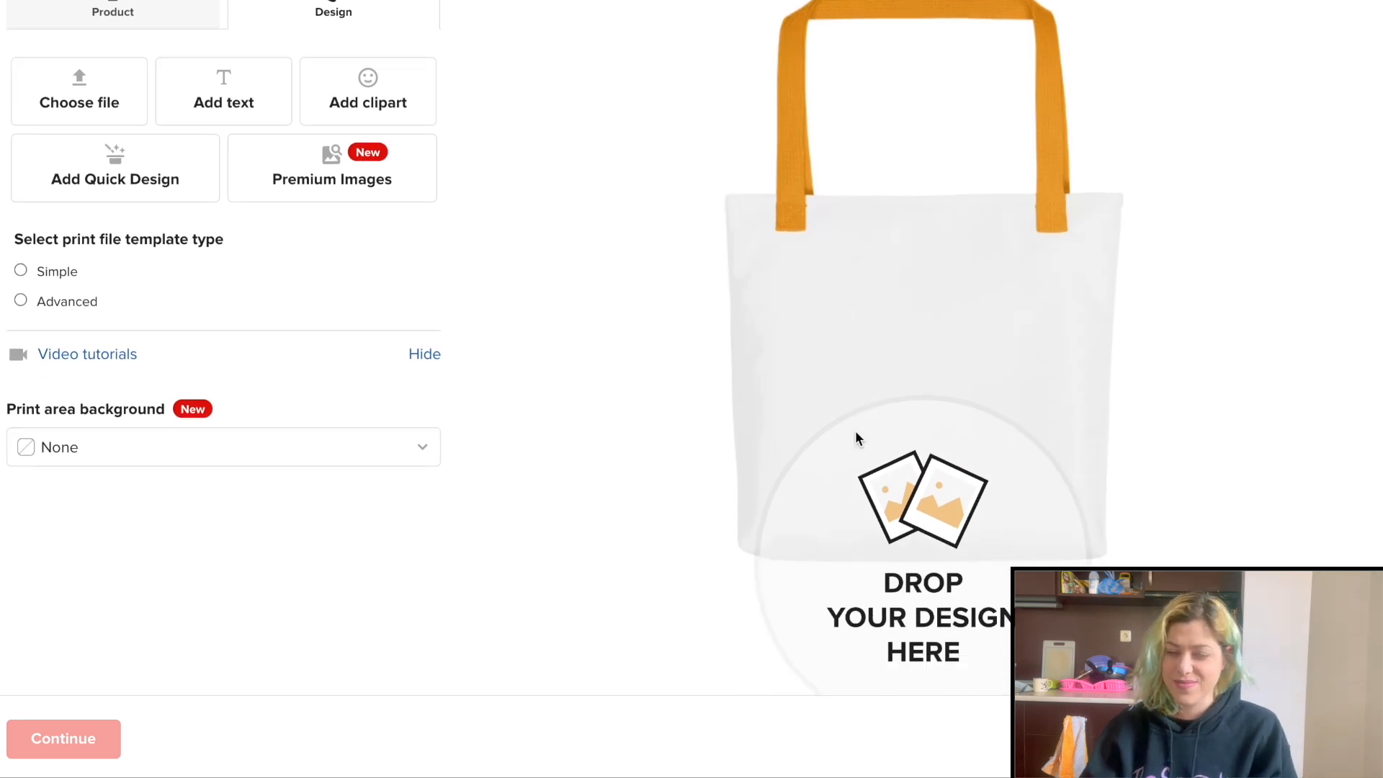
click(615, 227)
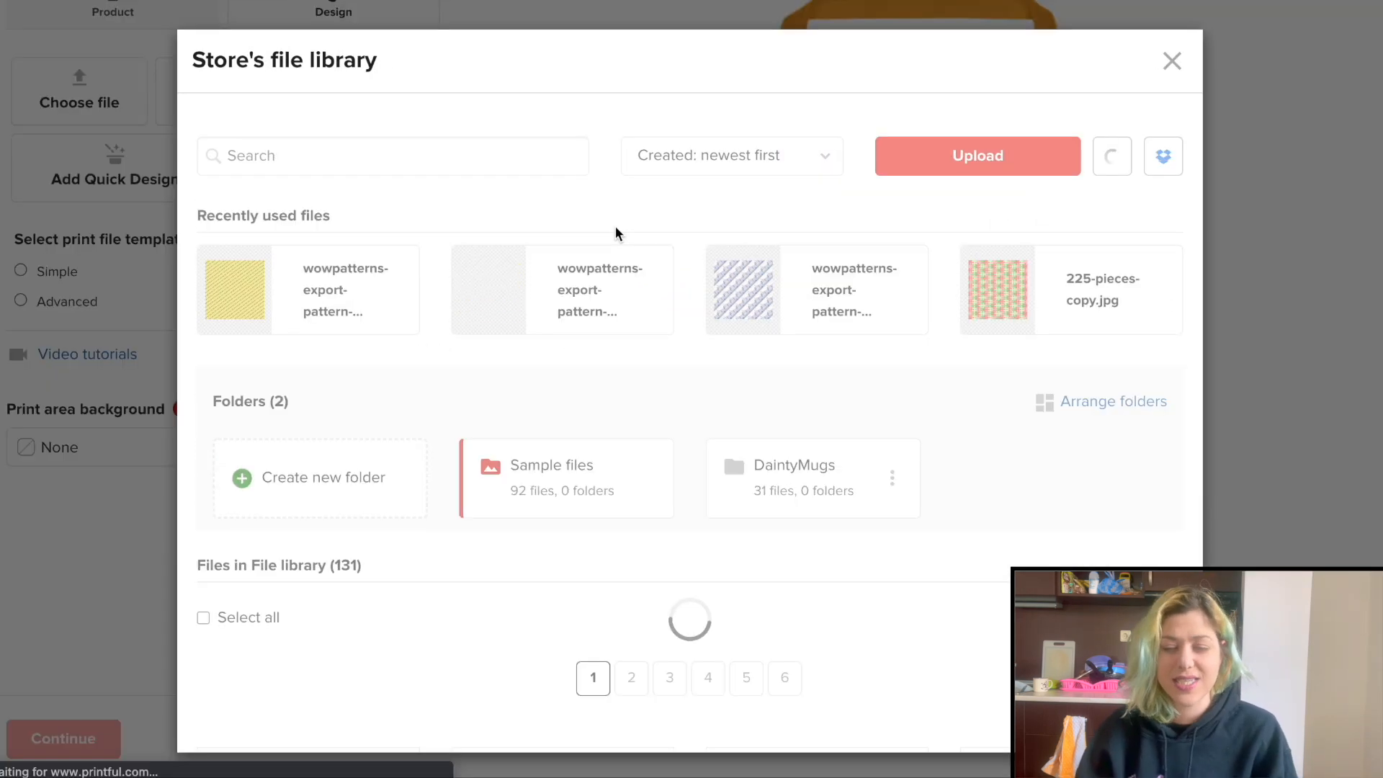
mouse_move(562, 298)
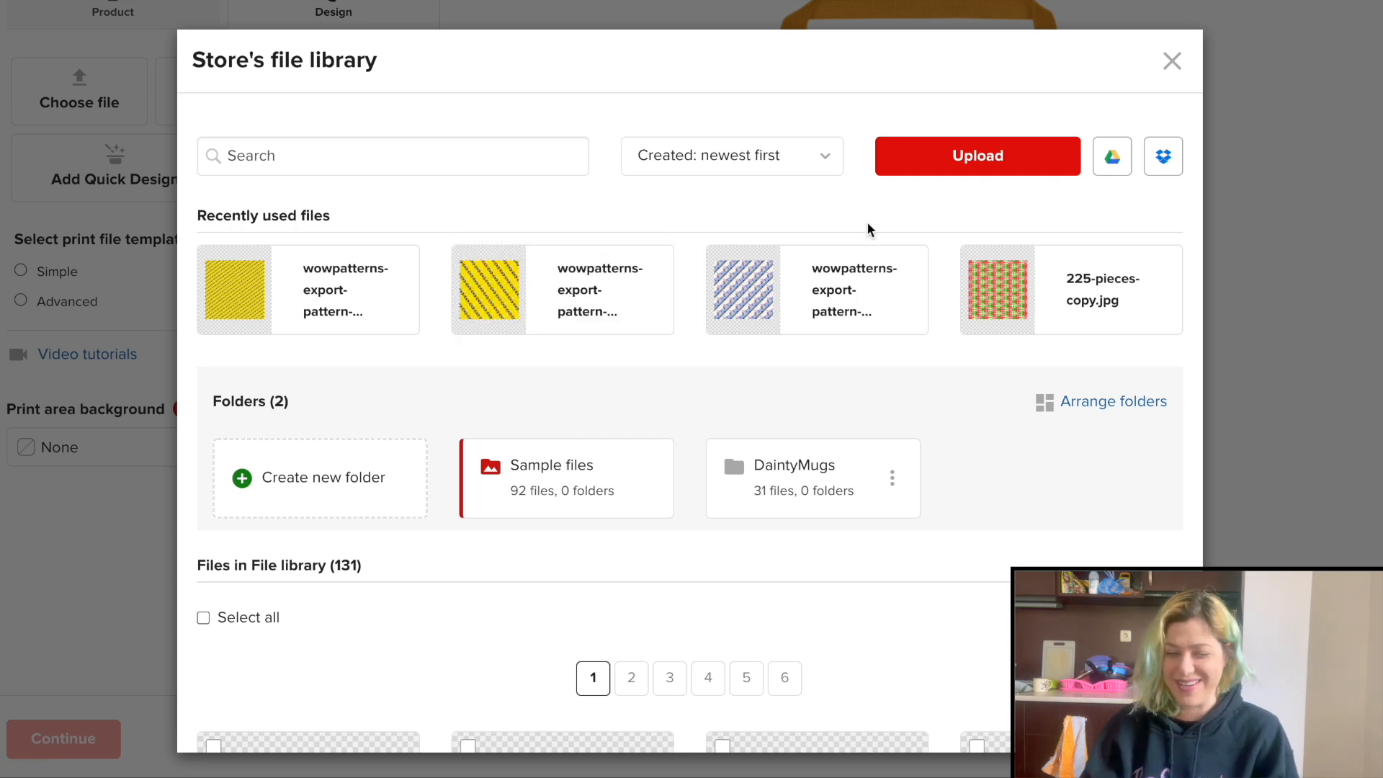
click(792, 289)
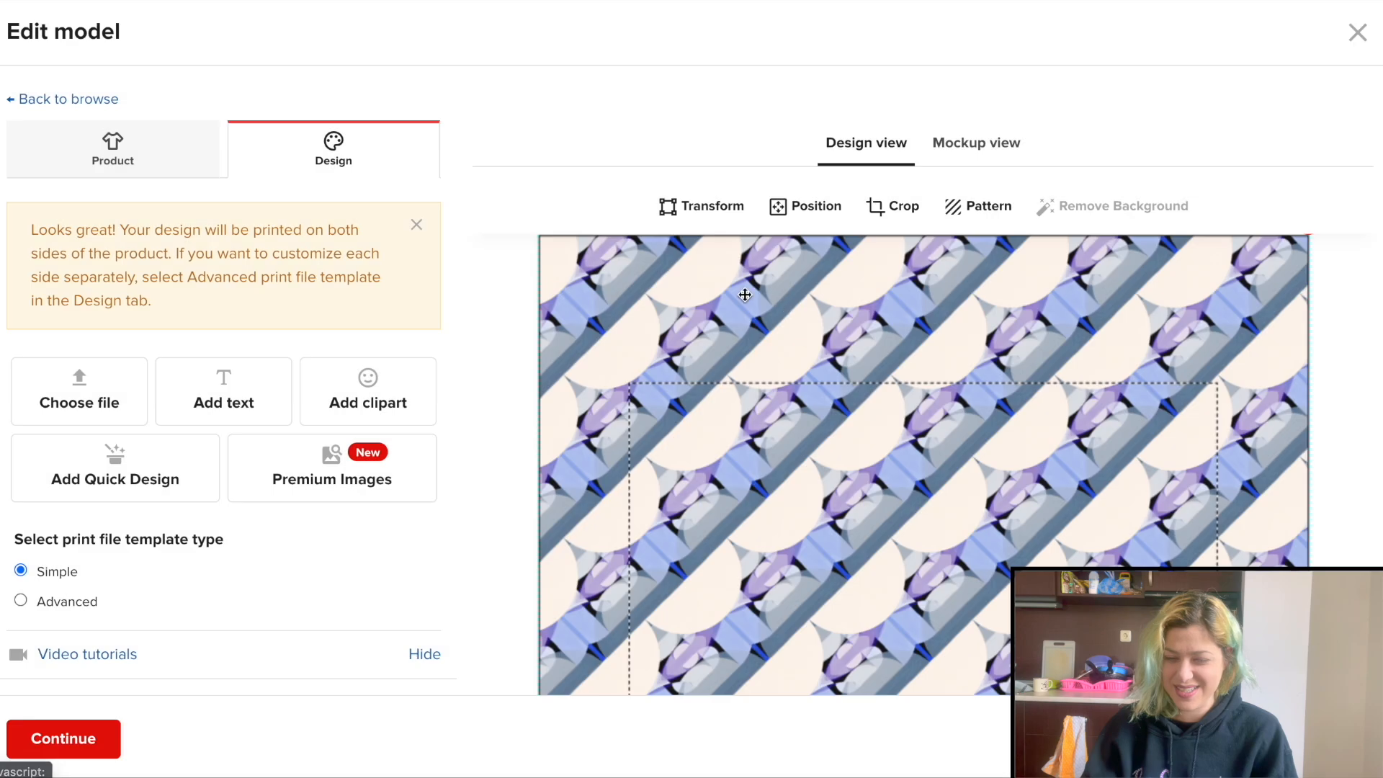
scroll(603, 265, down, 5)
scroll(605, 265, up, 4)
scroll(605, 265, down, 2)
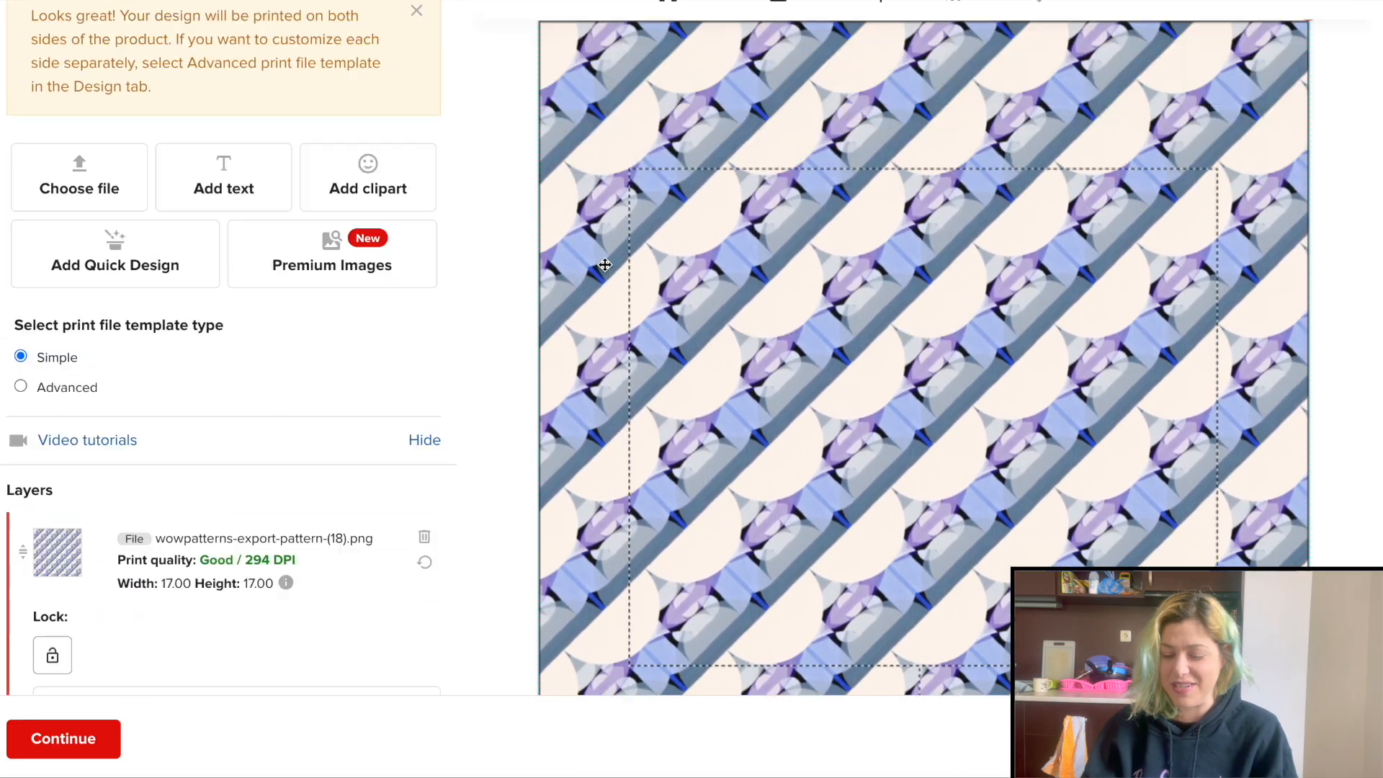
scroll(605, 265, down, 4)
scroll(1049, 512, up, 7)
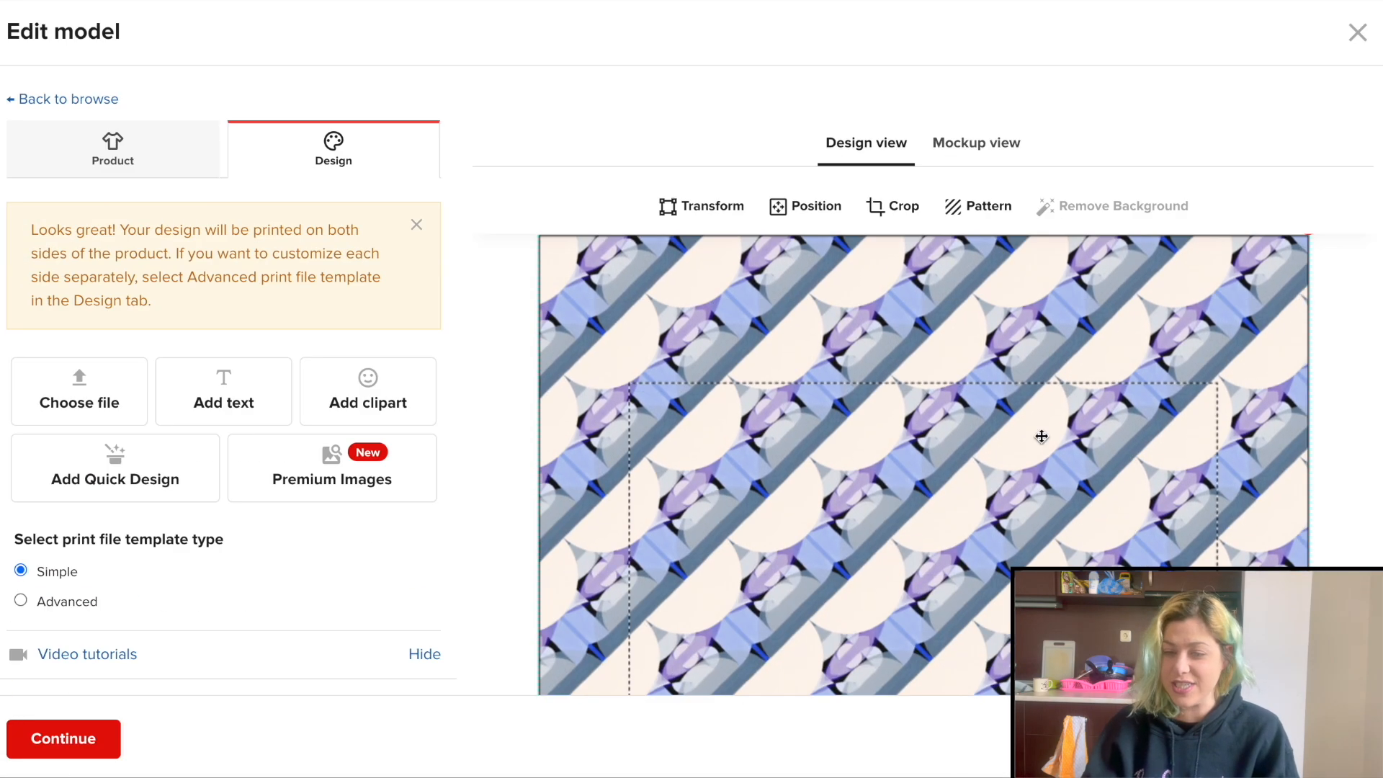
Generate the tote mockup and set the handle color to black
click(987, 163)
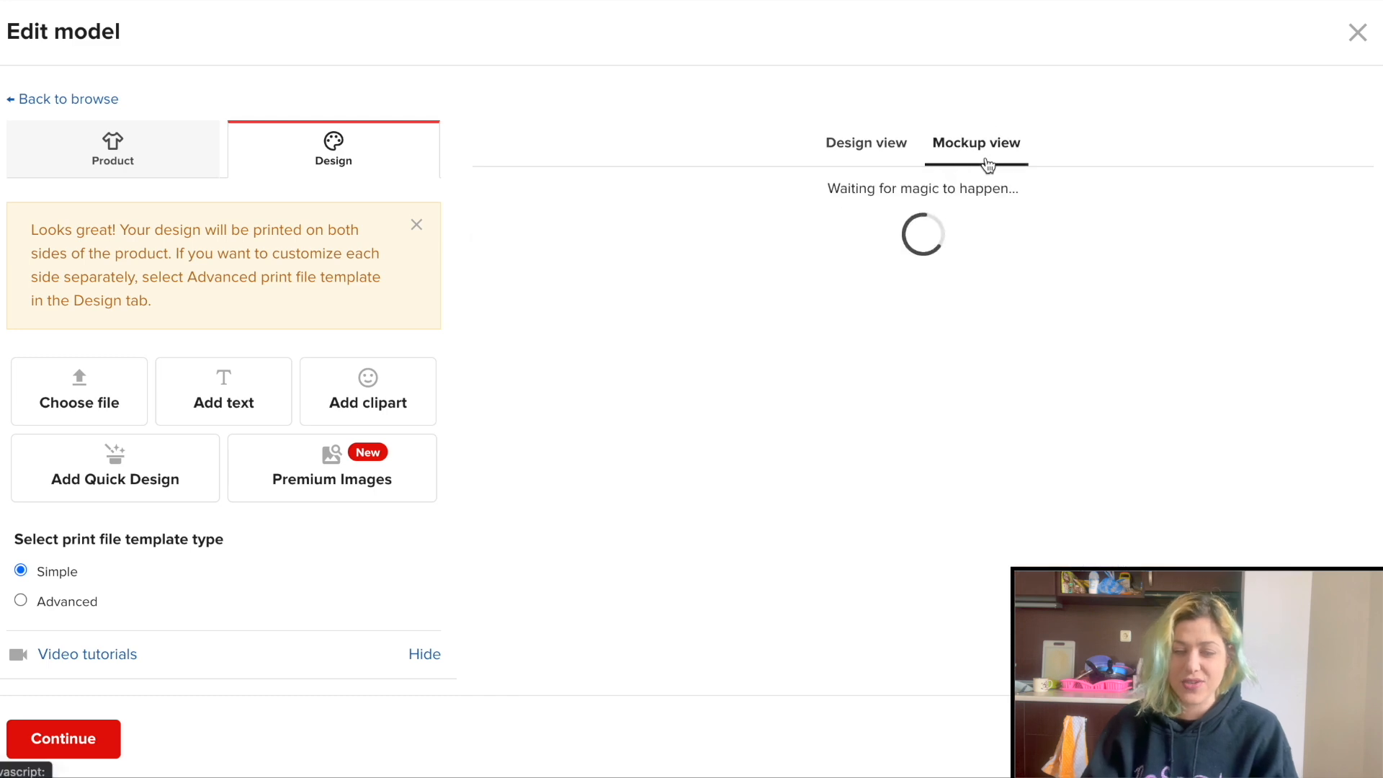
click(85, 161)
scroll(213, 386, down, 3)
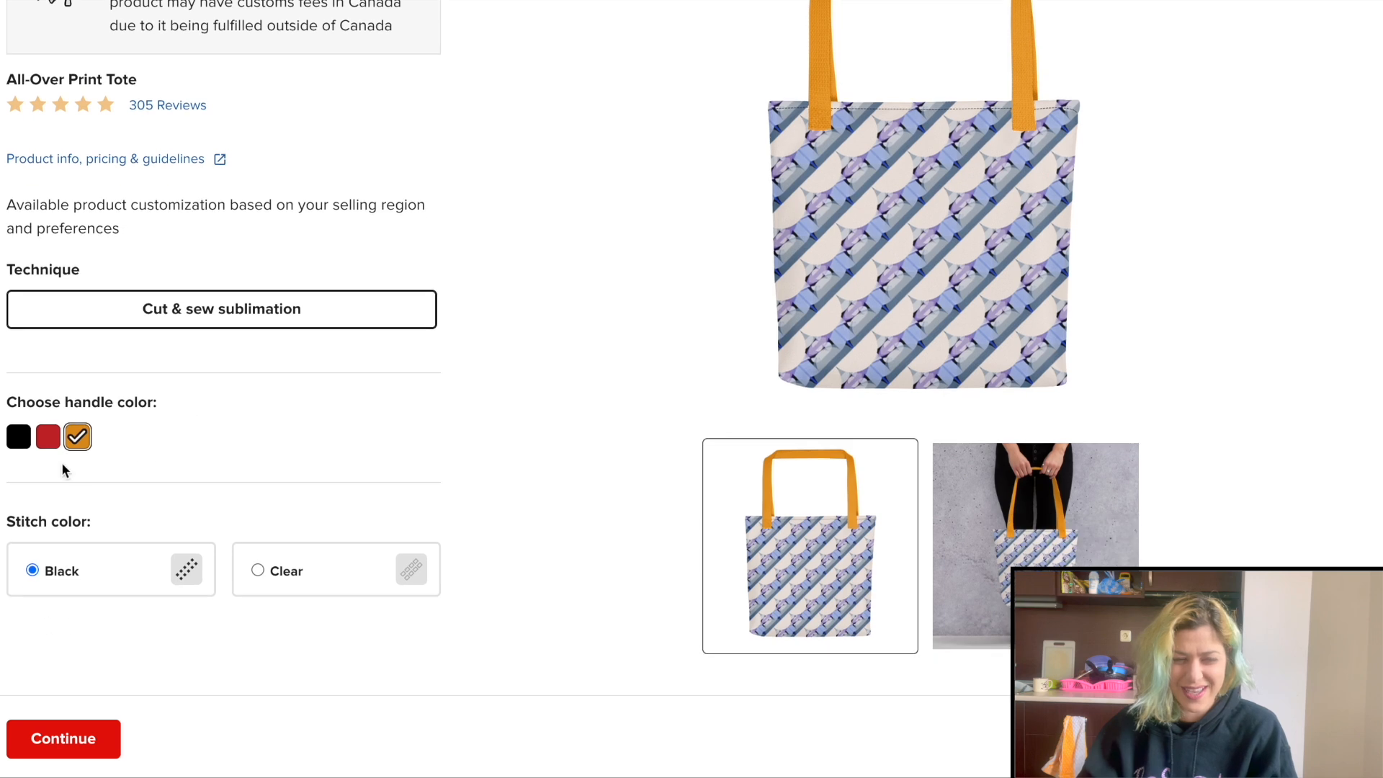
click(18, 436)
Preview the tote mockups with the black handles, enlarging the view carried by the model
click(997, 142)
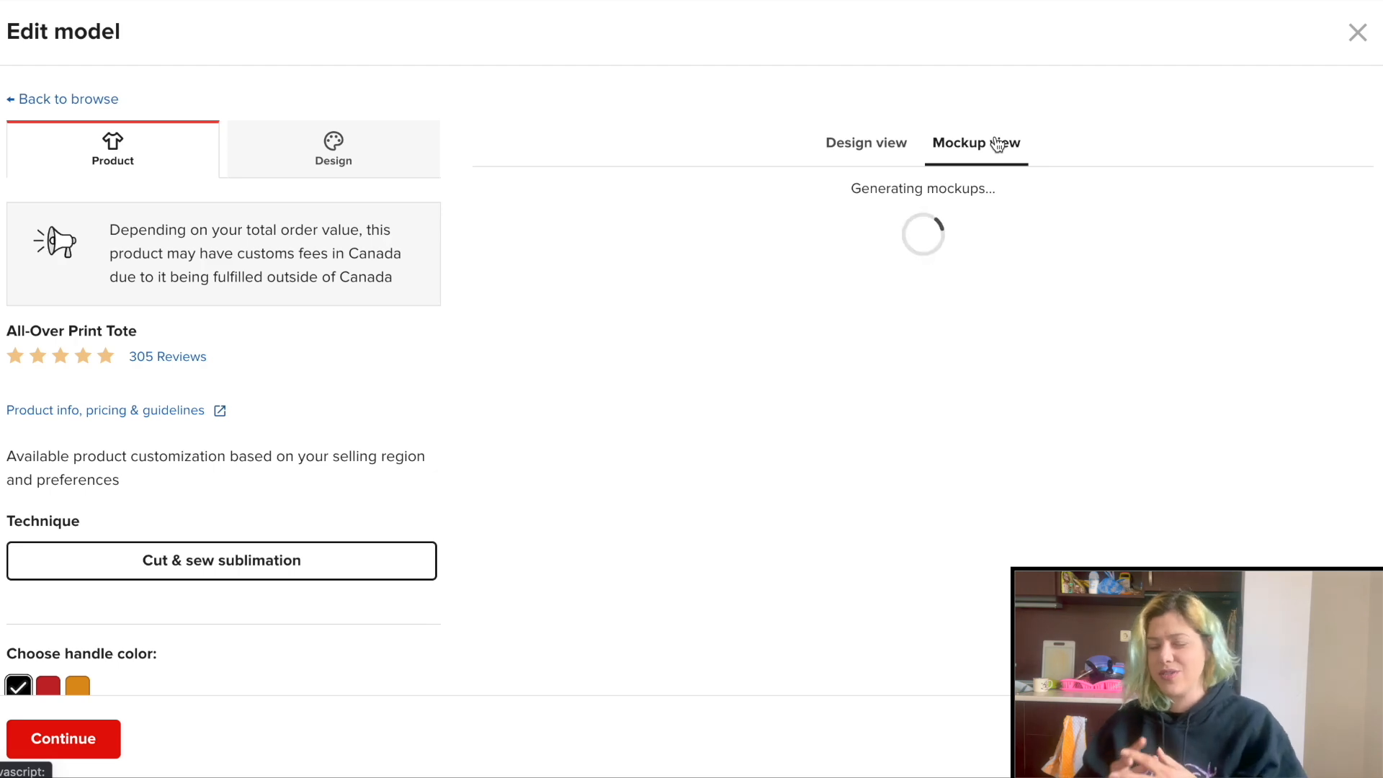
scroll(994, 216, down, 5)
click(987, 464)
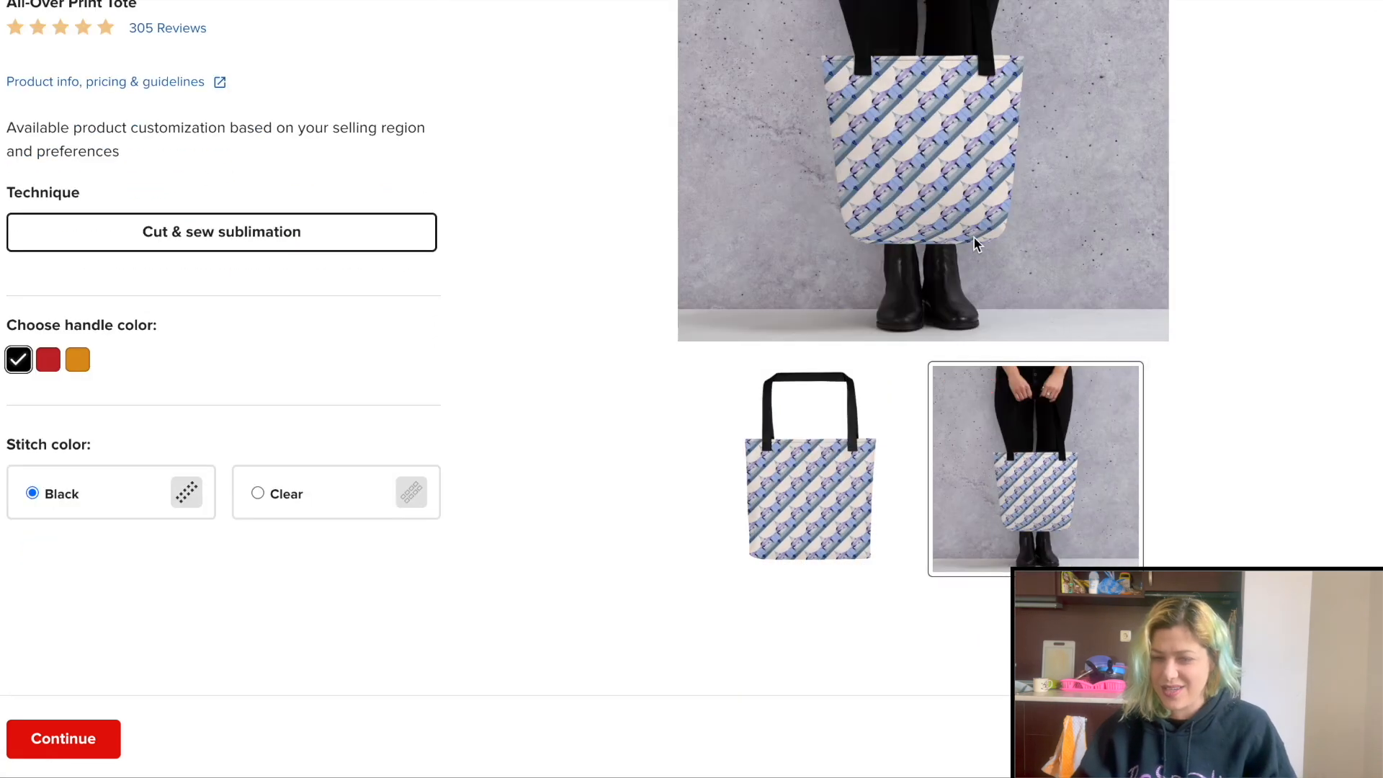
scroll(974, 236, up, 3)
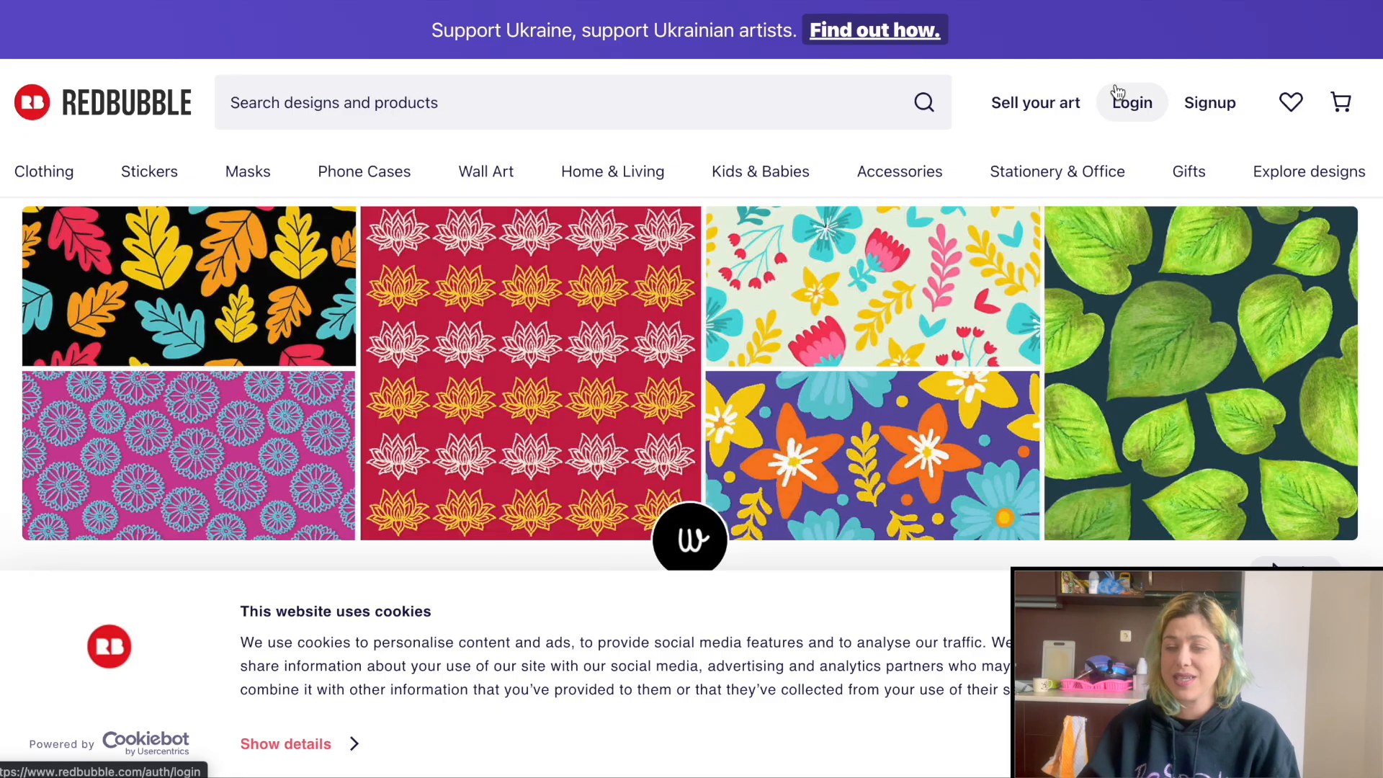
Examine the wowpatterns shop on Redbubble, looking through its collections and the range of patterned products
scroll(827, 244, down, 5)
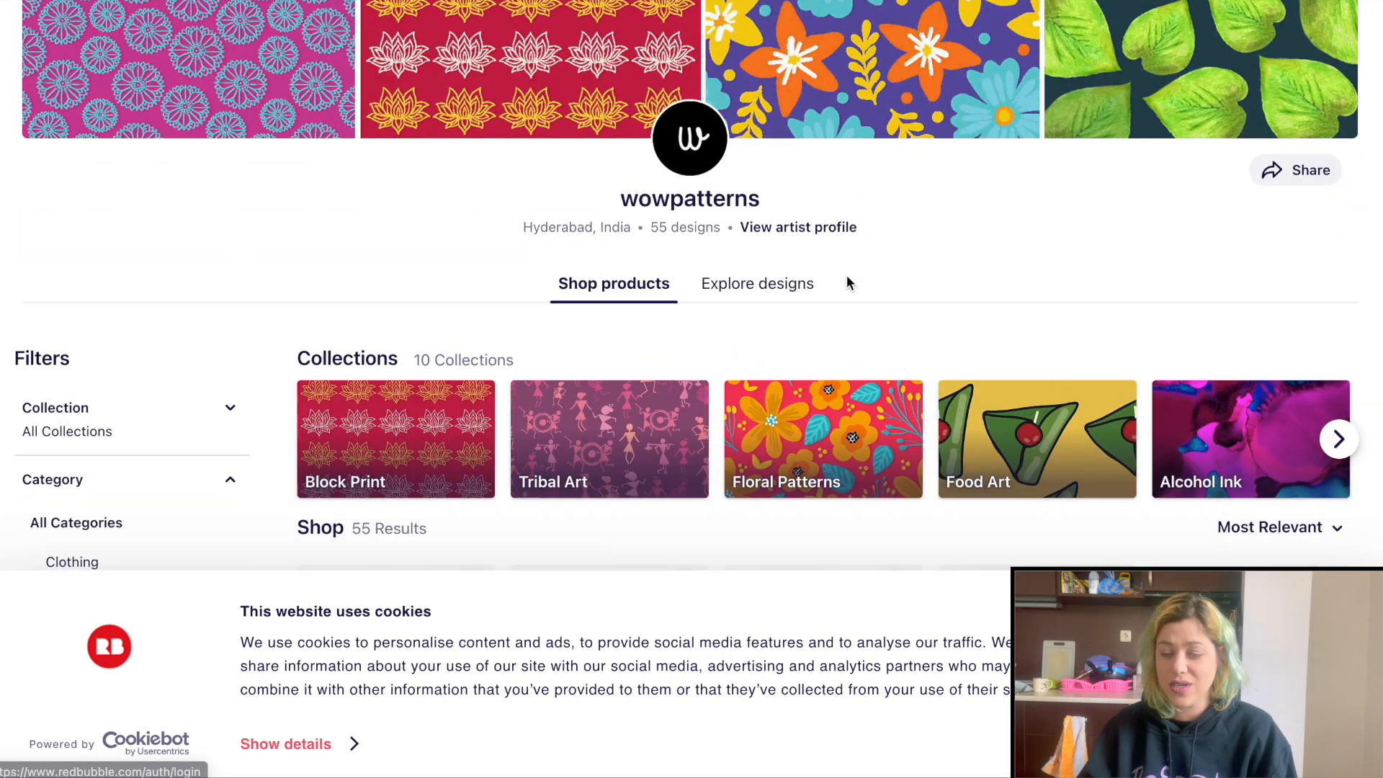
scroll(975, 272, down, 6)
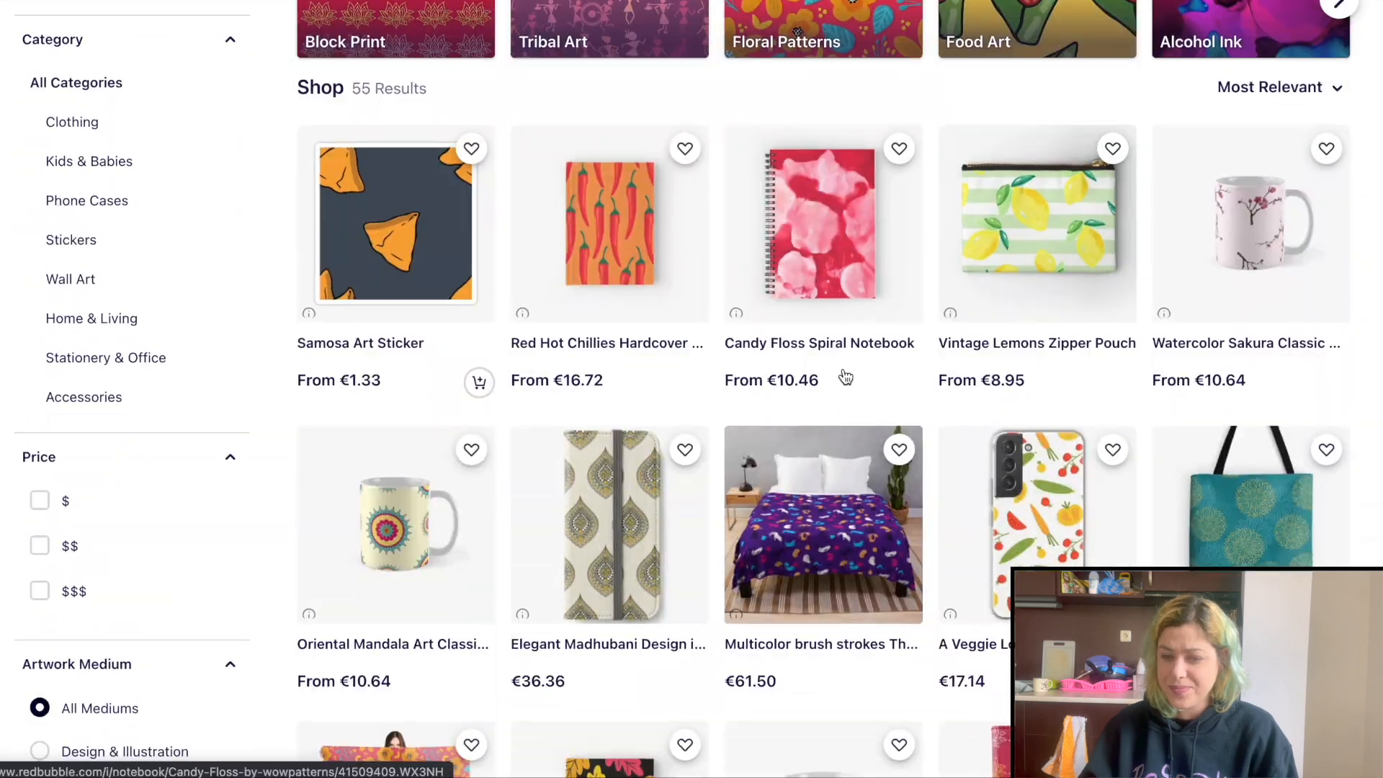
scroll(846, 378, down, 15)
click(877, 269)
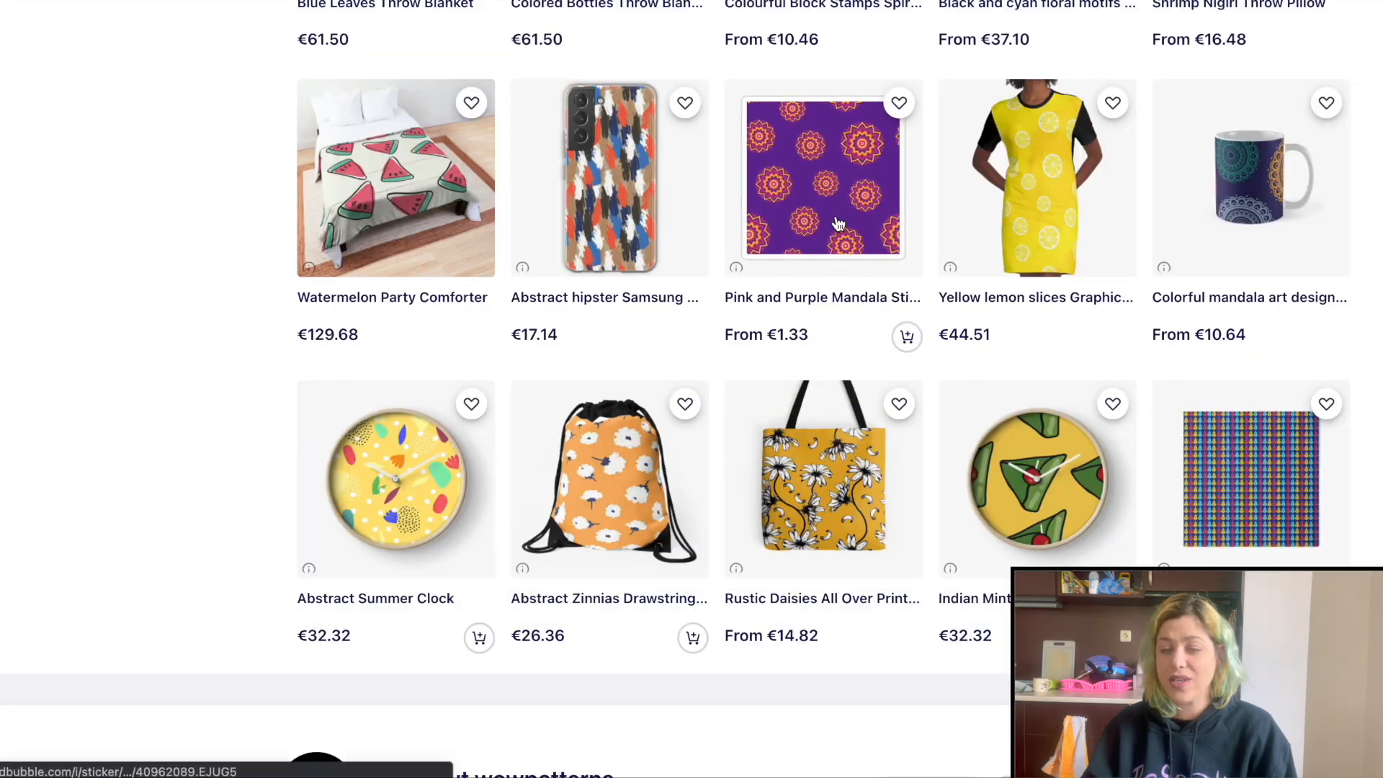
scroll(870, 269, down, 8)
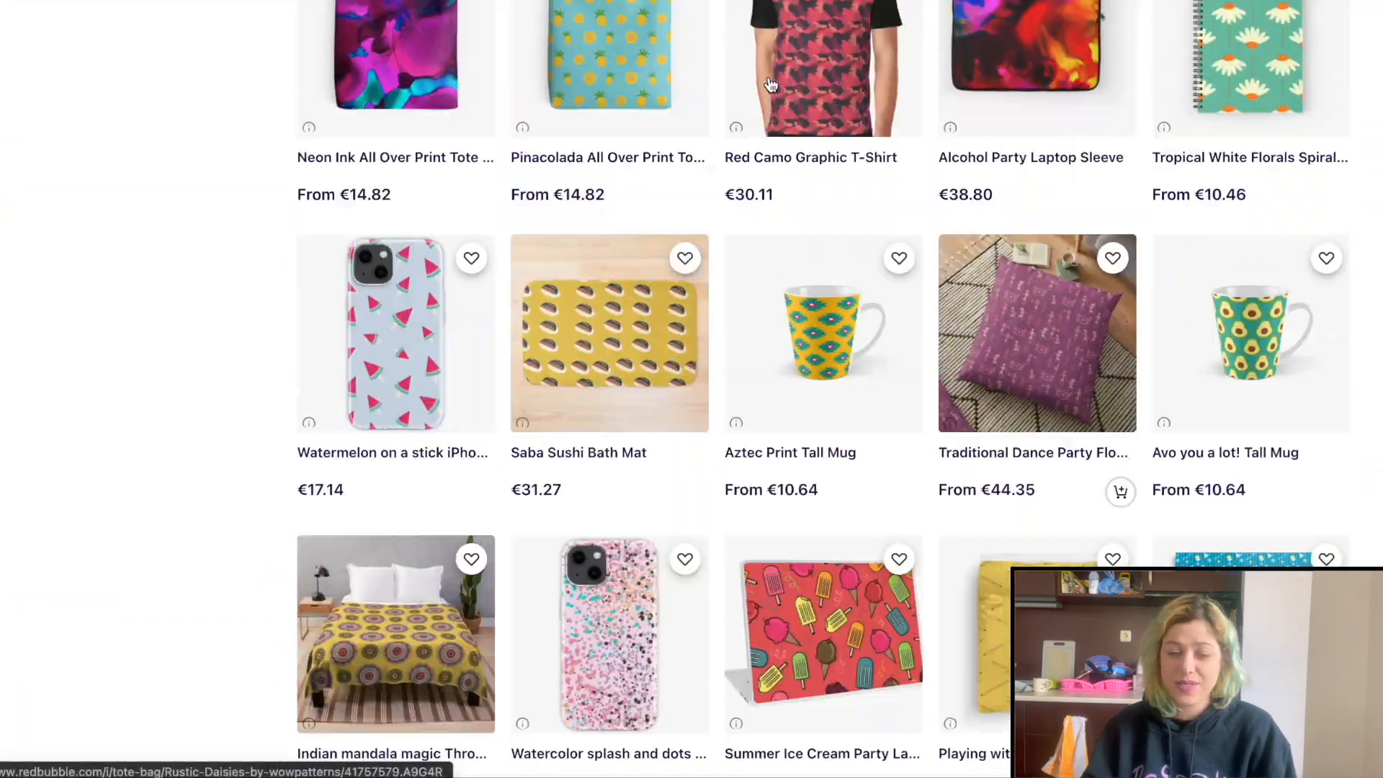
scroll(770, 85, down, 5)
scroll(771, 85, up, 10)
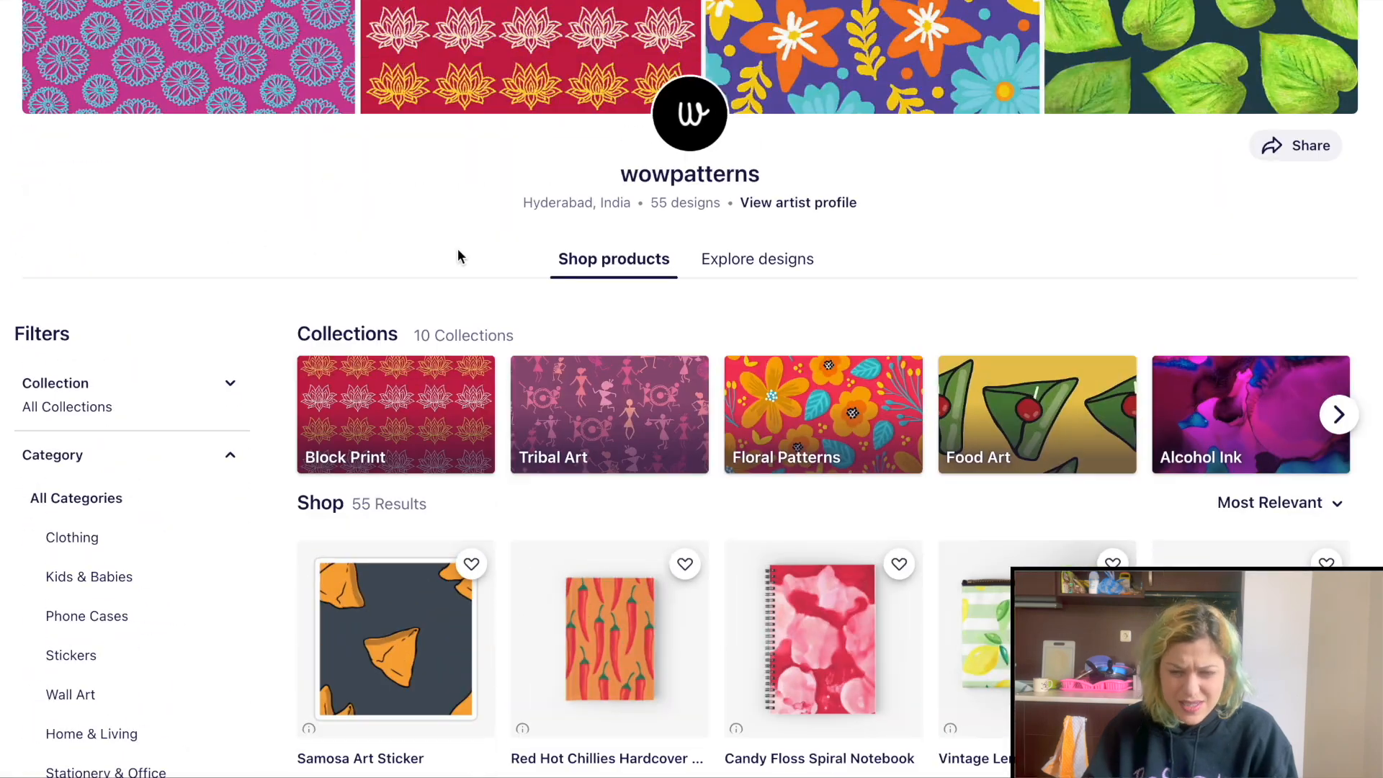
scroll(346, 281, down, 4)
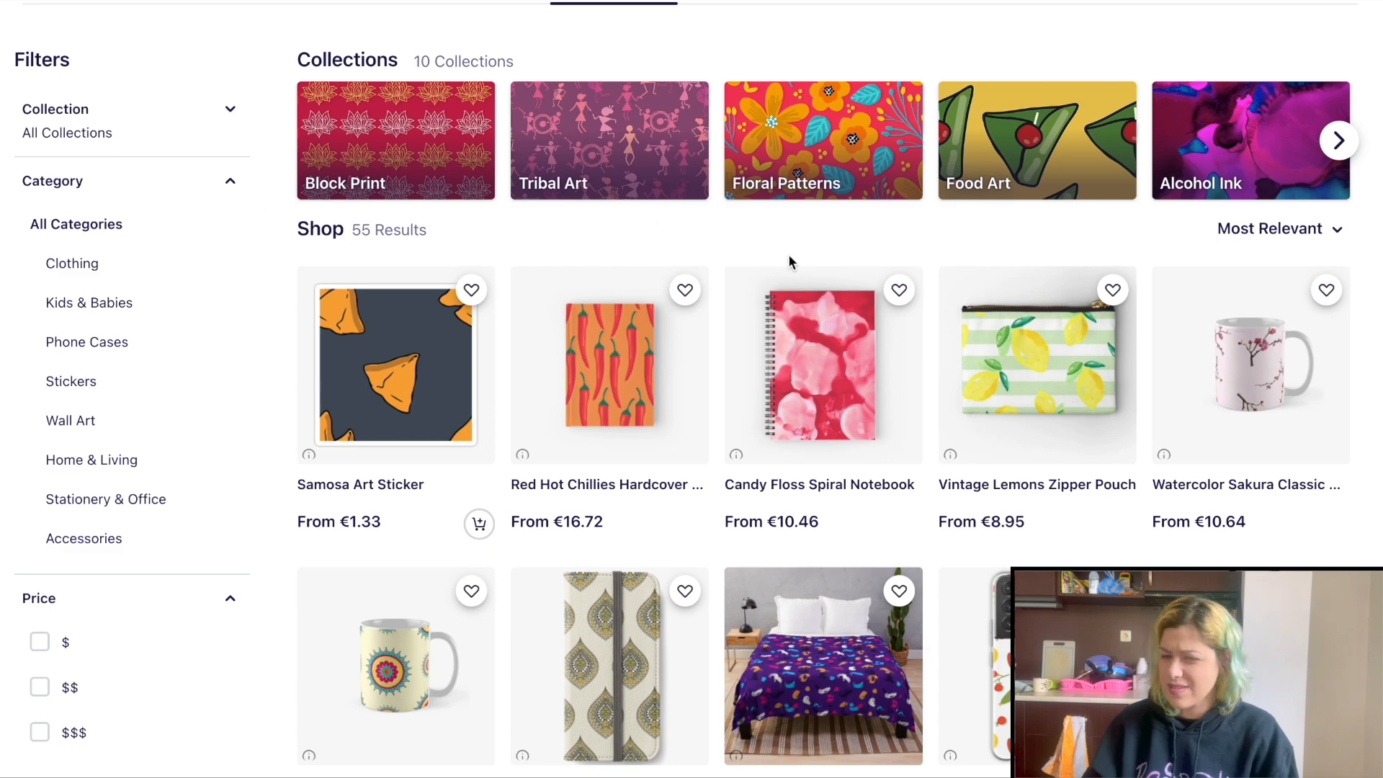
scroll(789, 256, up, 1)
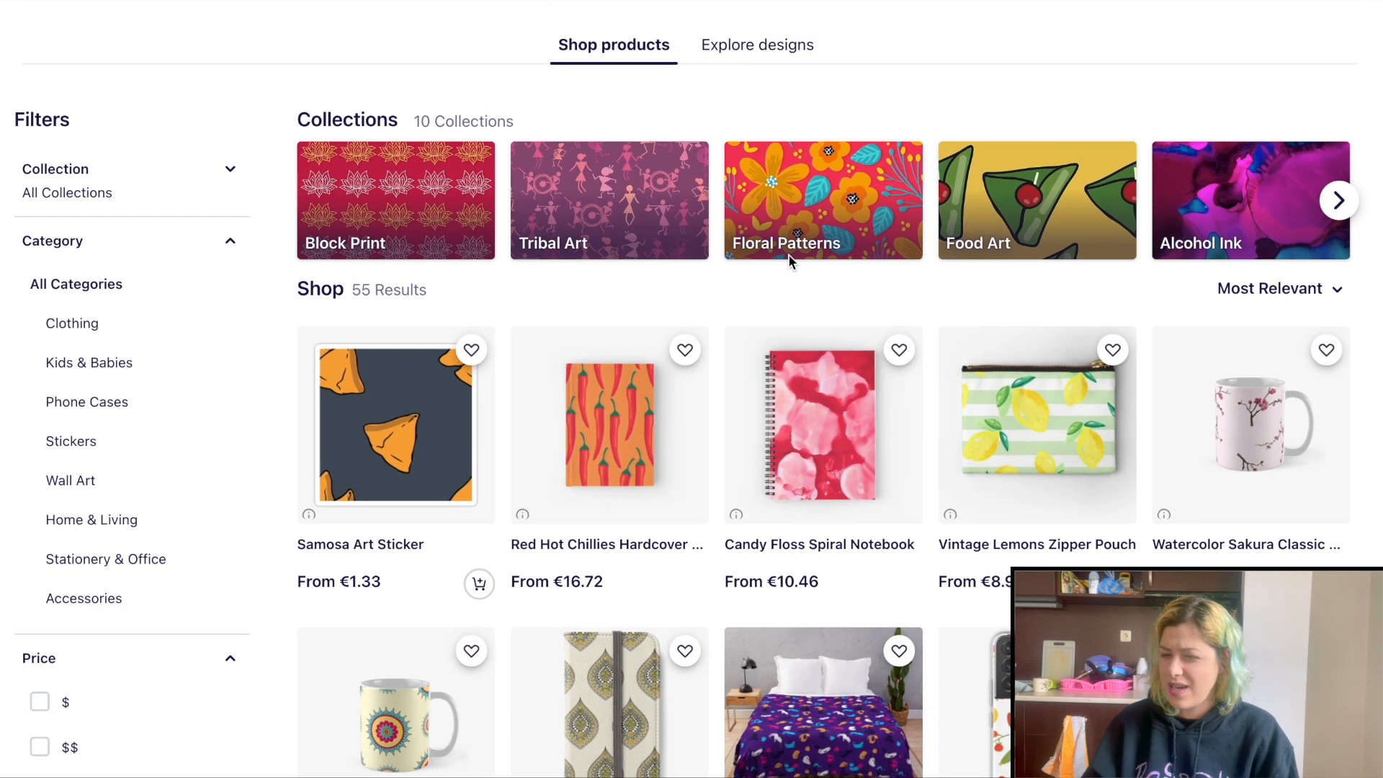
Open the shop's Tribal Art collection and look through its patterned products
click(663, 216)
scroll(766, 180, down, 10)
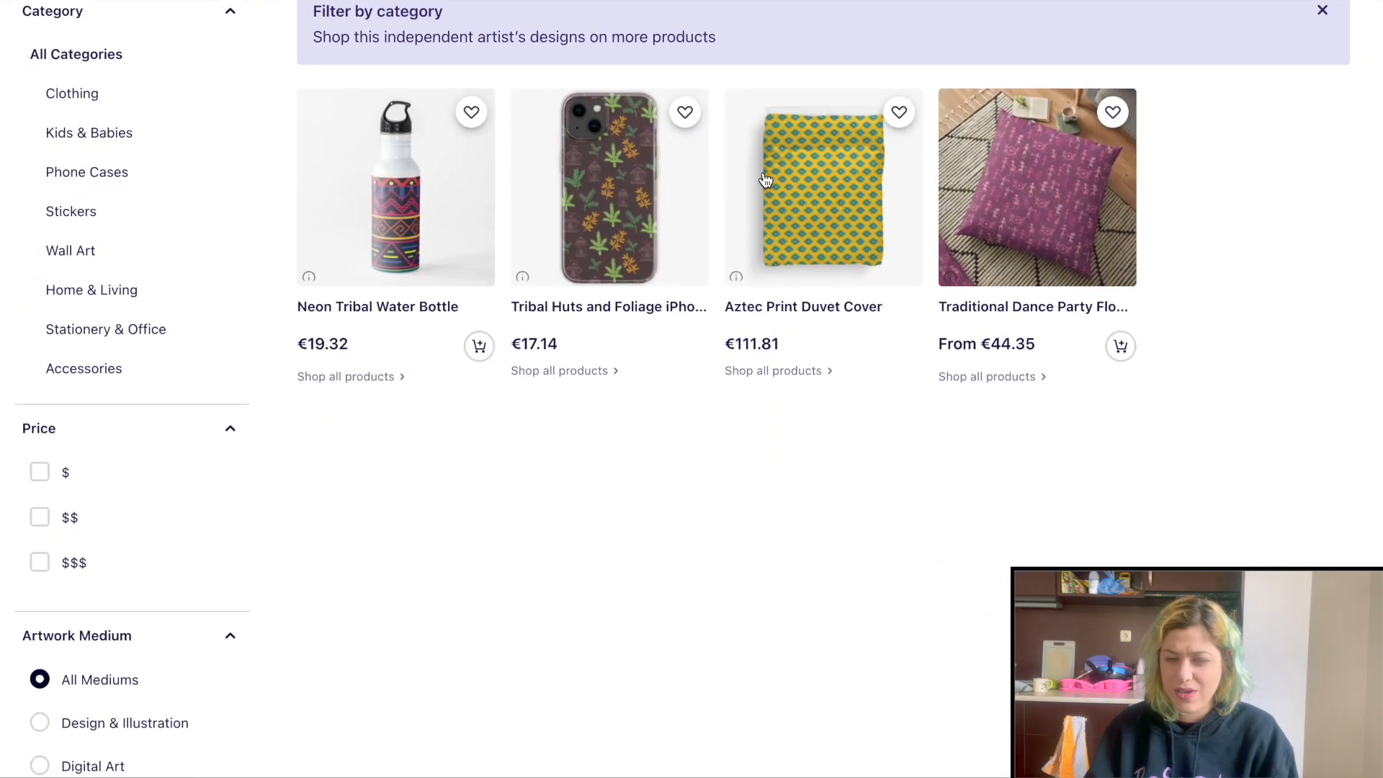
scroll(765, 180, up, 7)
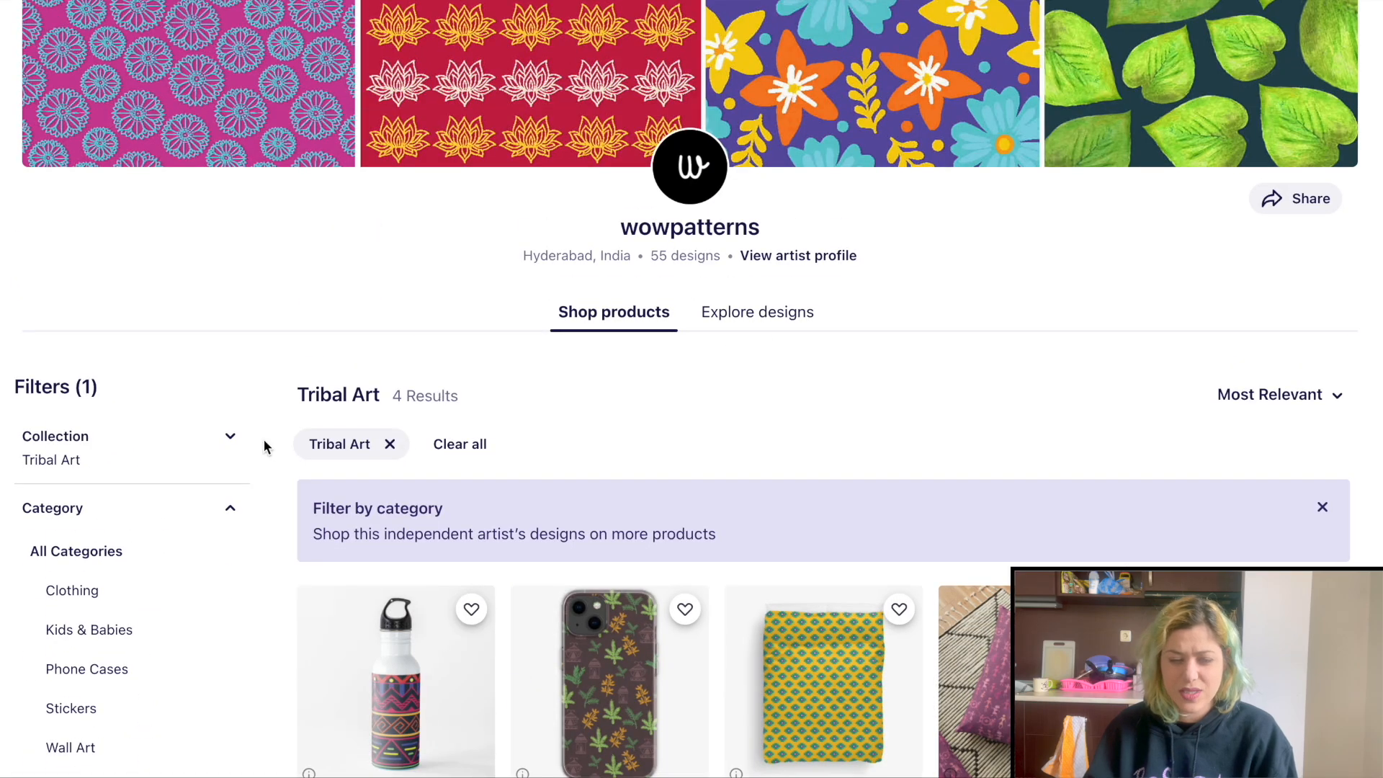
Open the Floral Patterns collection and examine the range of products carrying its floral designs
click(877, 297)
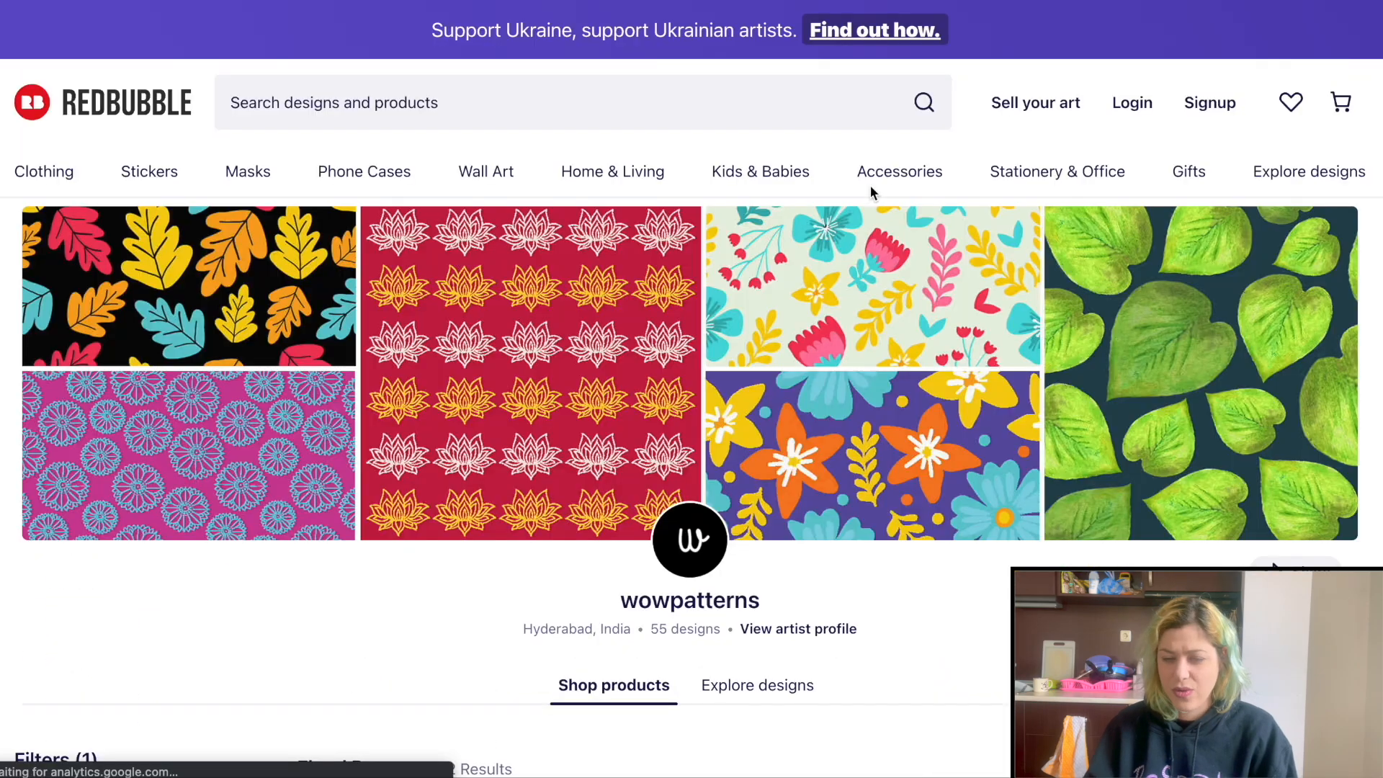
scroll(870, 184, down, 8)
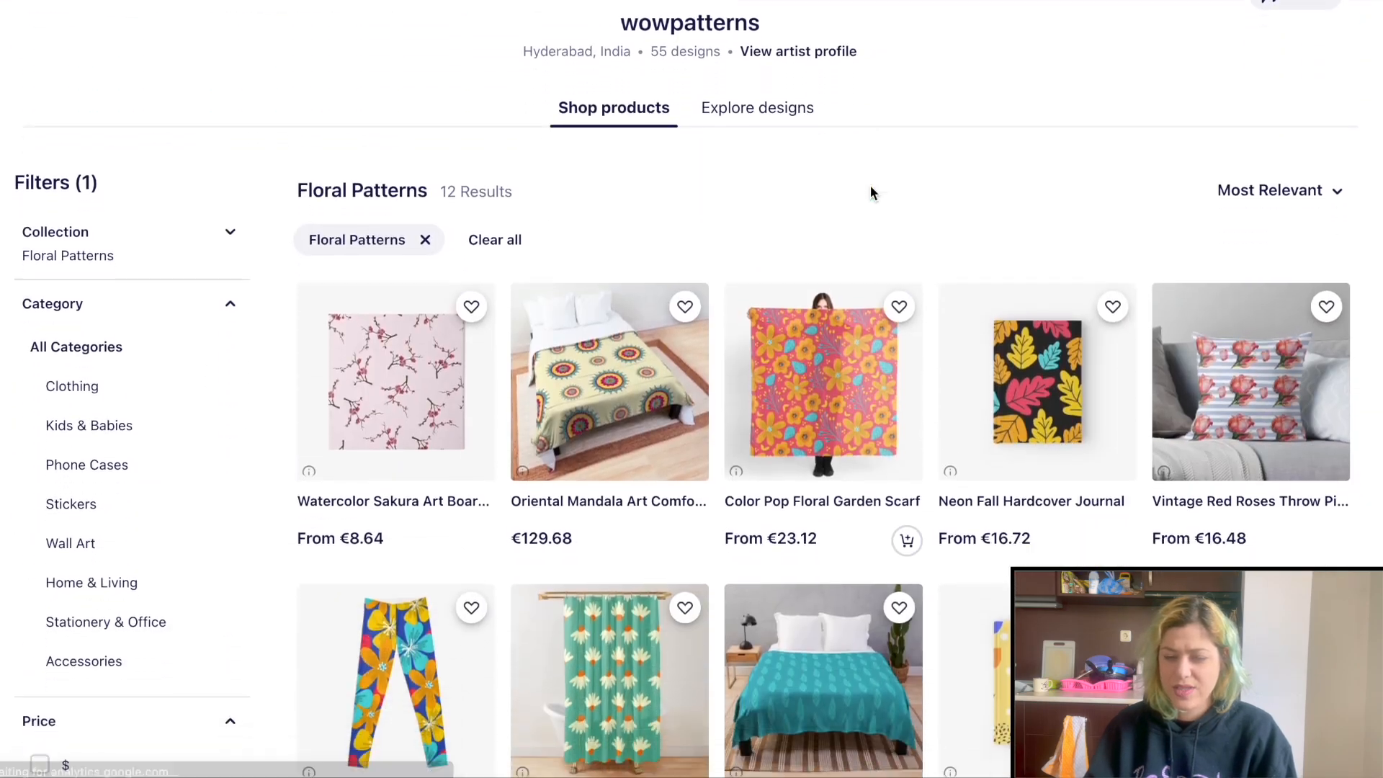
scroll(870, 193, down, 5)
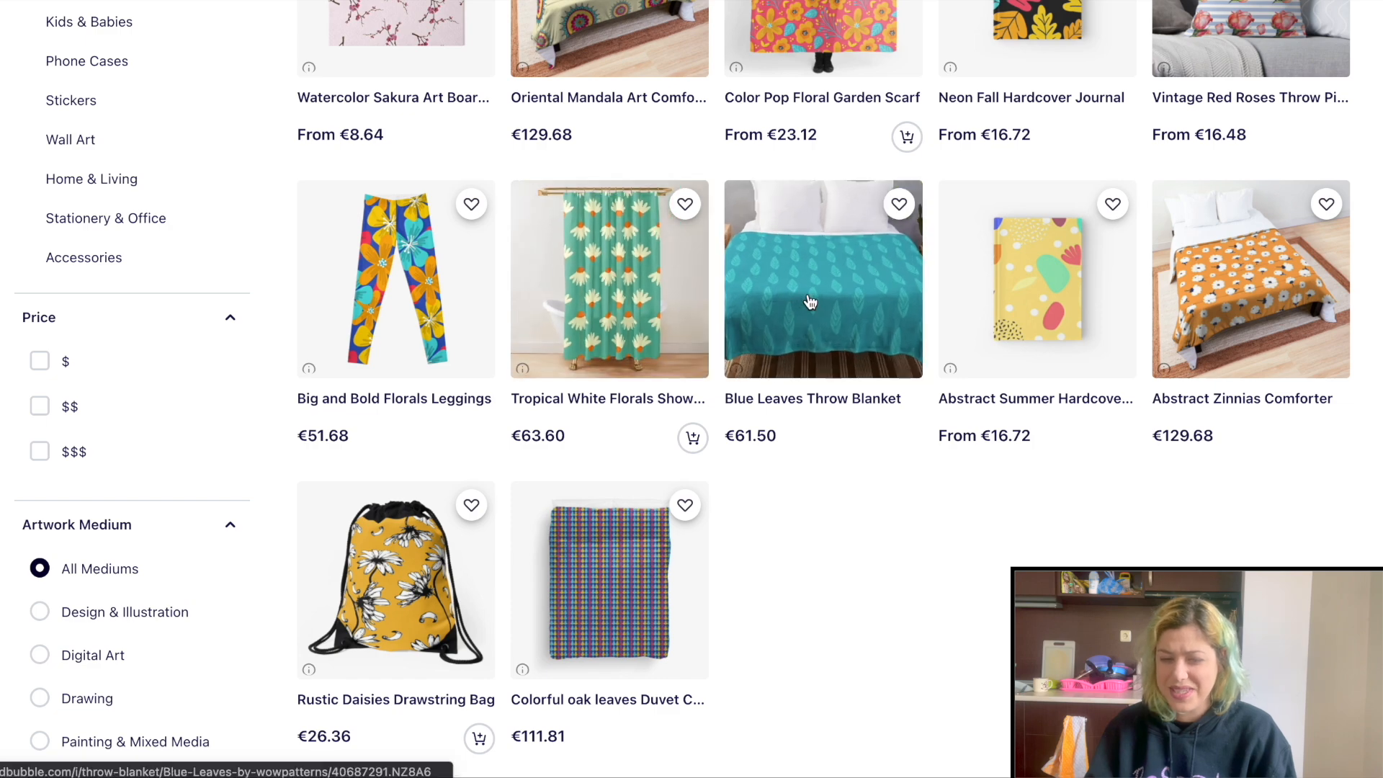
scroll(1078, 335, up, 6)
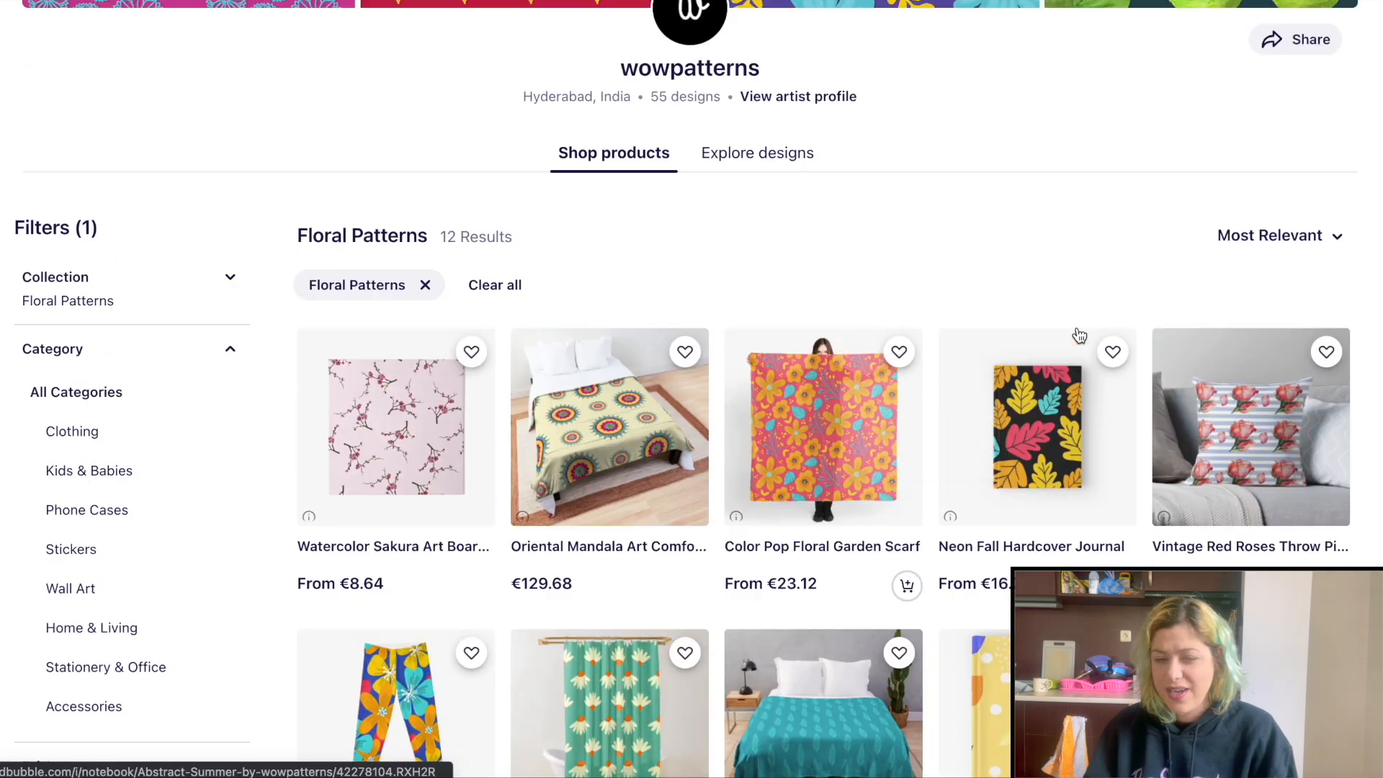
scroll(1078, 335, up, 2)
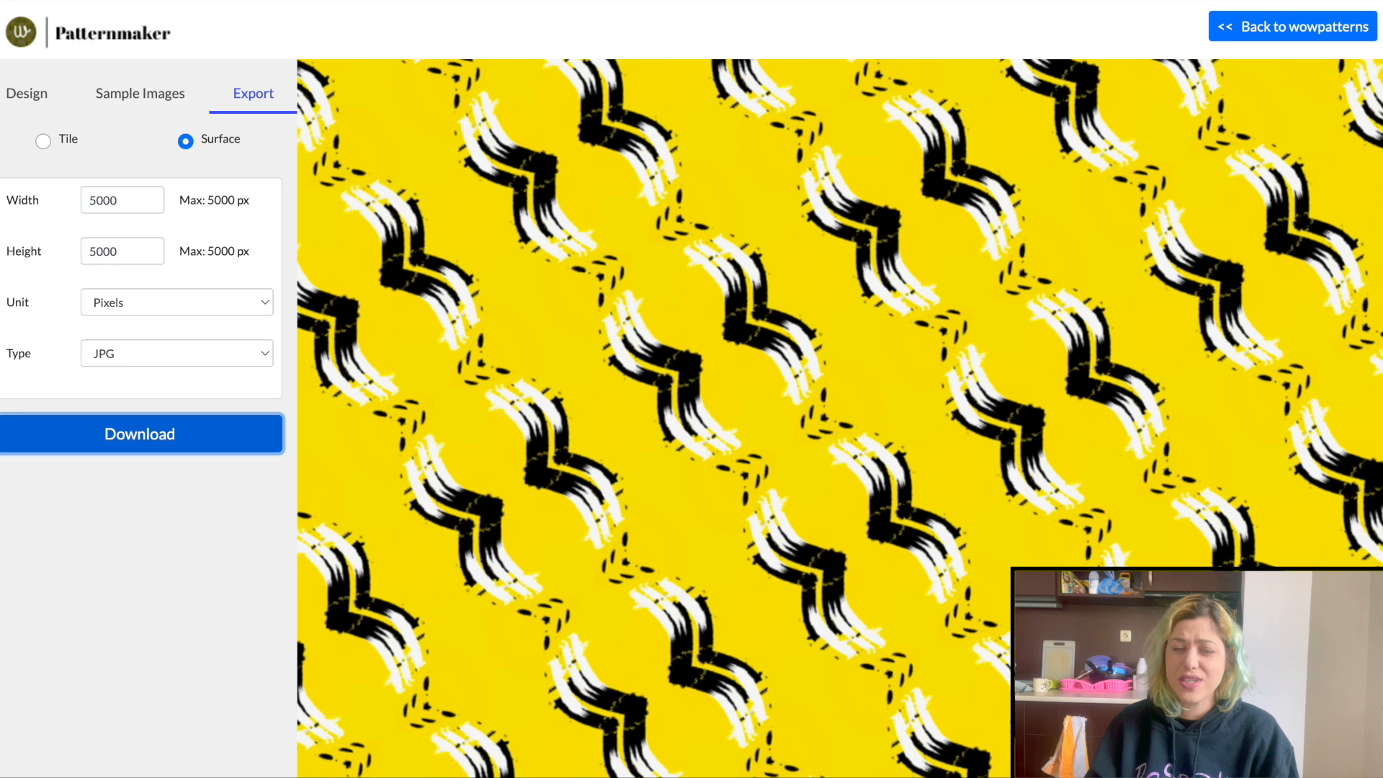